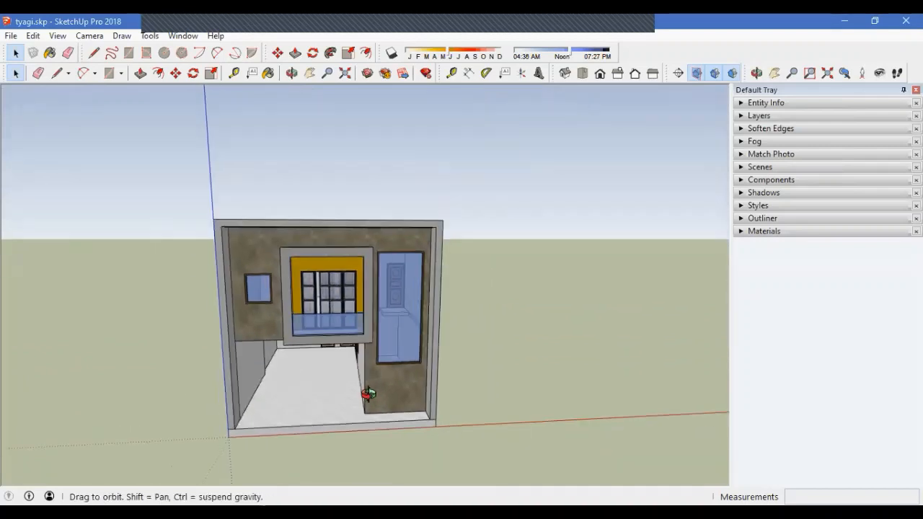
Import the AutoCAD file day 6.dwg into the house model and dismiss the import summary
middle_click_drag(373, 369, 390, 417)
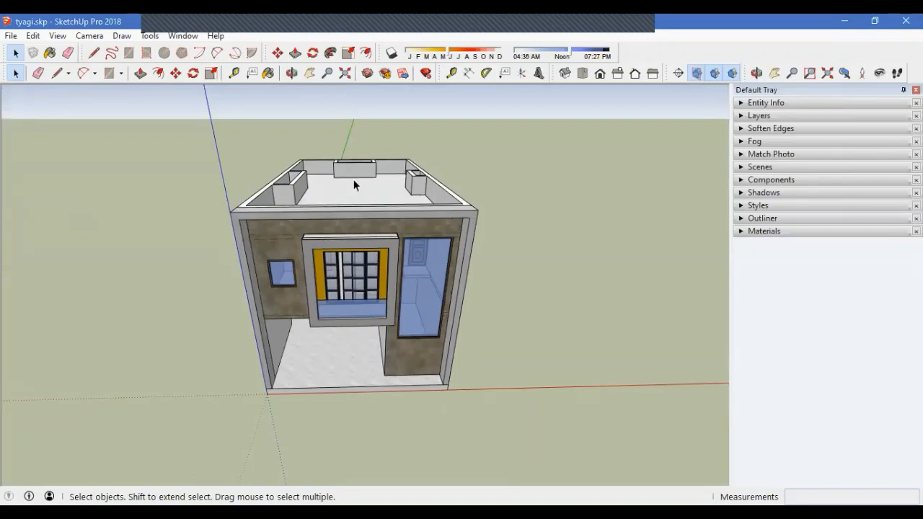
left_click(10, 36)
left_click(63, 229)
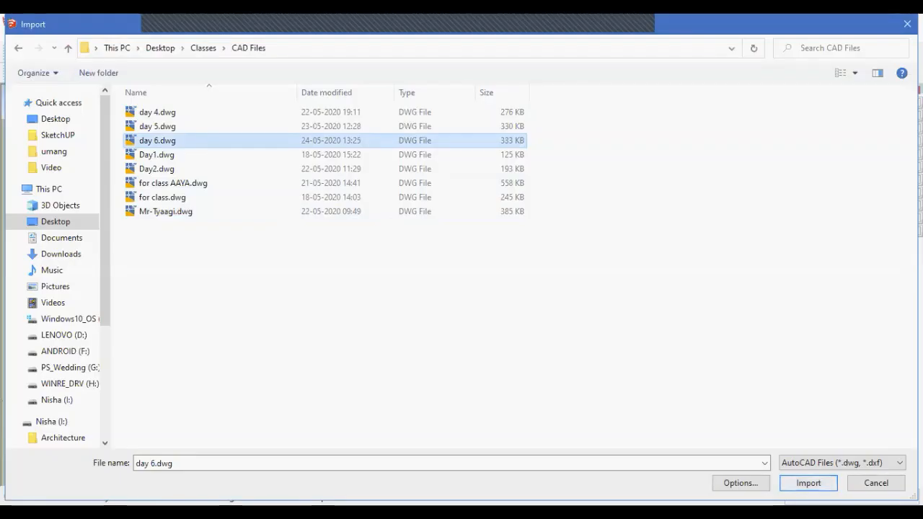
left_click(808, 483)
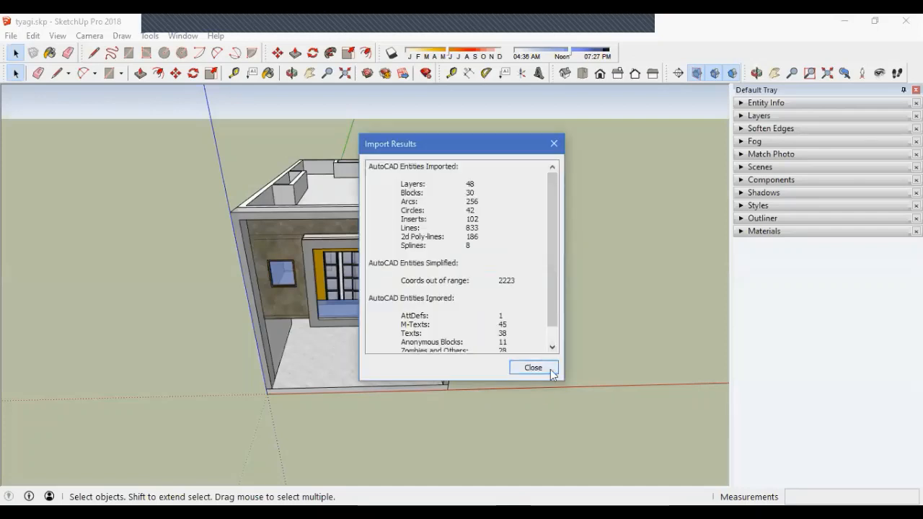
left_click(534, 368)
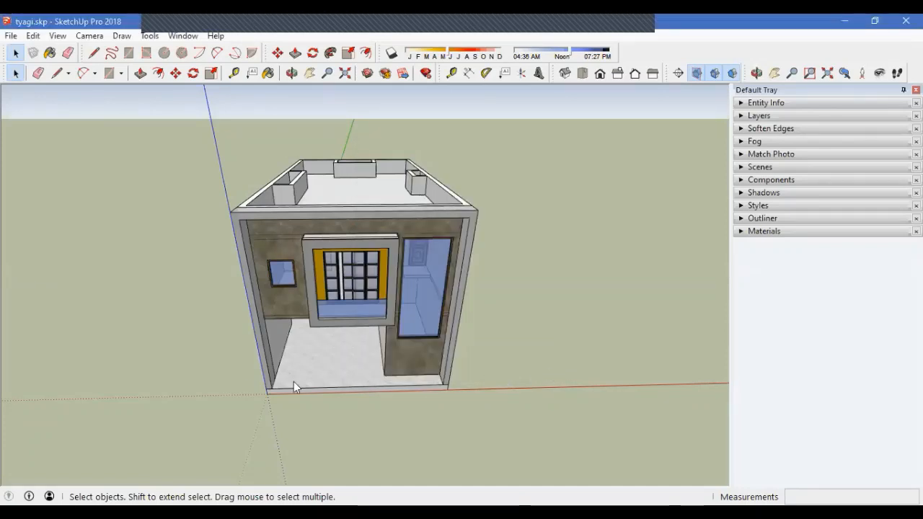
Move the imported drawing so the front corner of the plan nearest the building meets the building's front corner at the origin
key("shift+z")
middle_click_drag(295, 386, 447, 354)
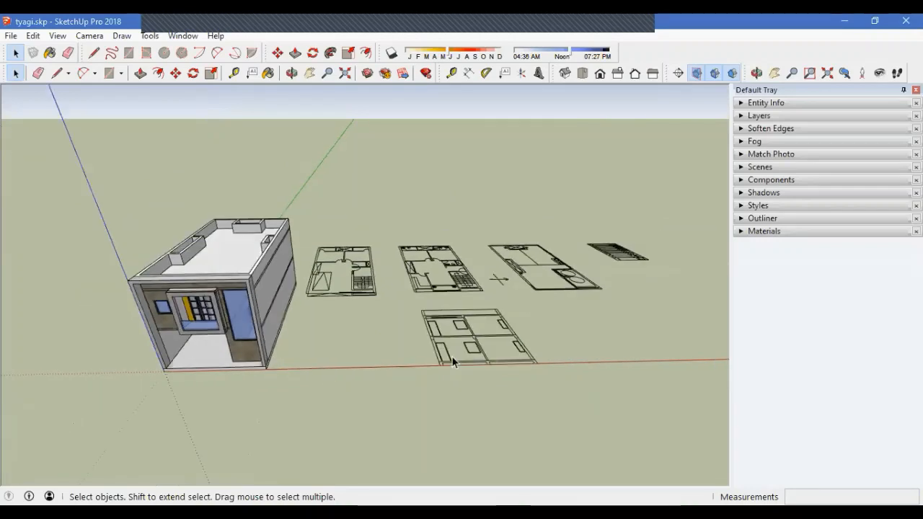
scroll(486, 314, "up", 2)
middle_click_drag(466, 264, 443, 314)
scroll(443, 315, "up", 2)
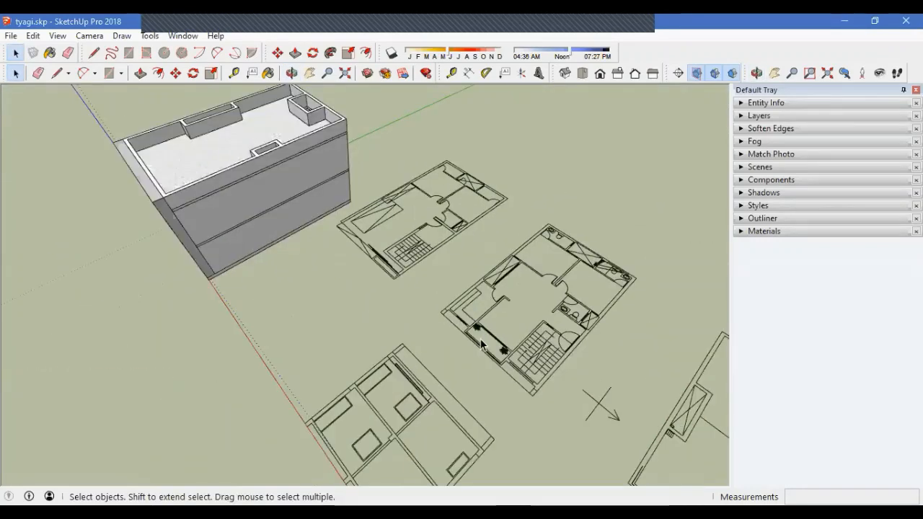
left_click(474, 342)
middle_click_drag(474, 342, 553, 343)
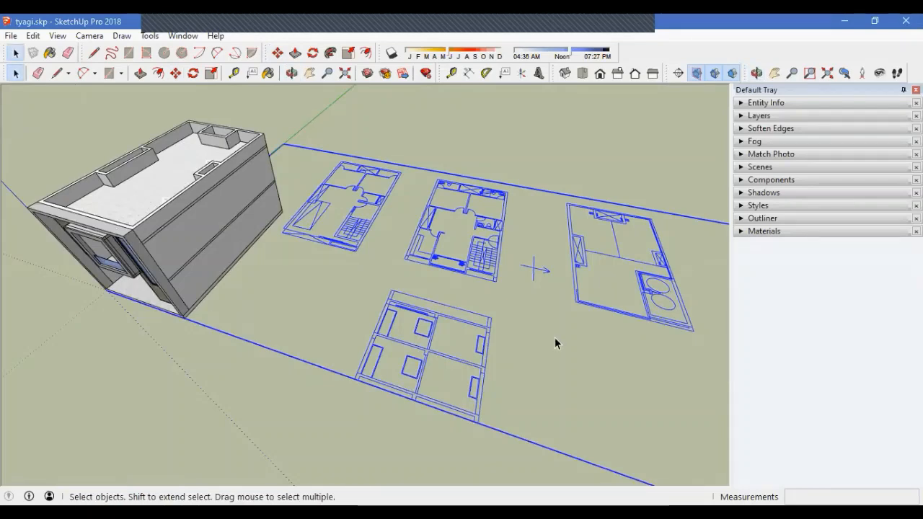
middle_click_drag(363, 328, 360, 346)
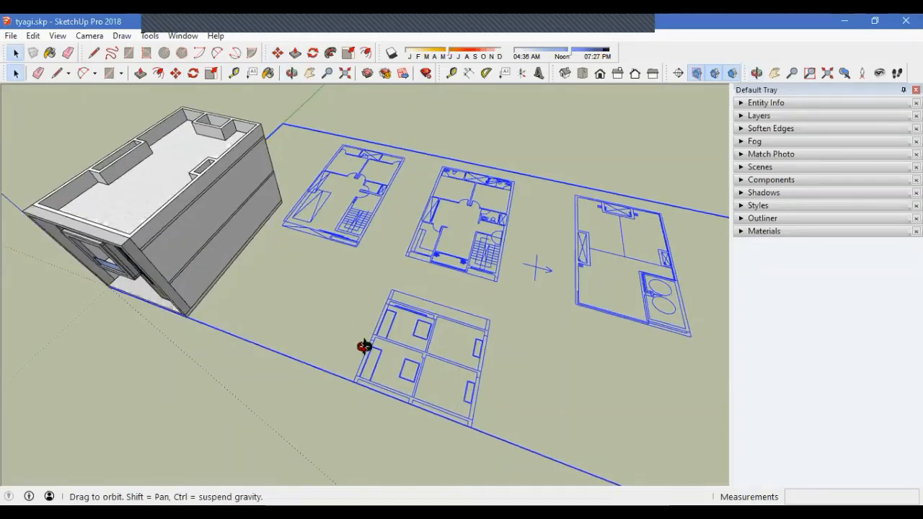
scroll(315, 264, "up", 5)
scroll(369, 268, "up", 2)
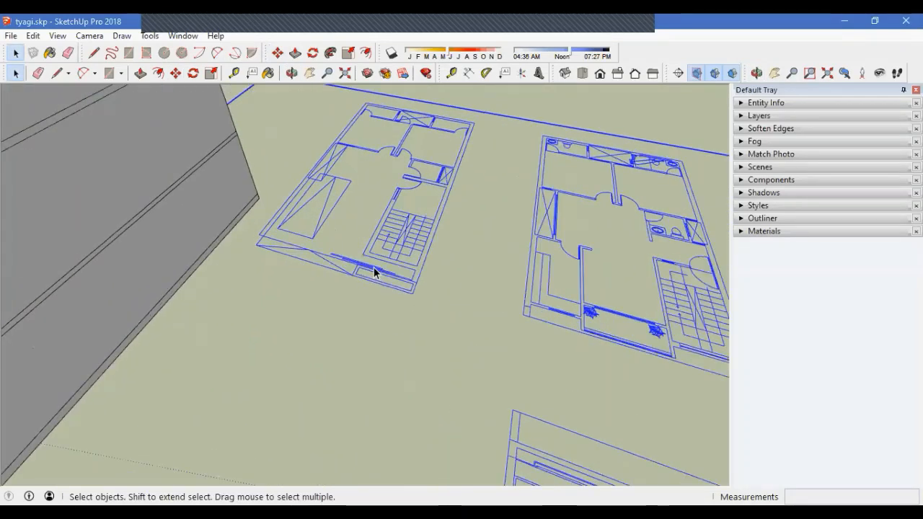
key("m")
left_click(258, 234)
scroll(531, 269, "down", 5)
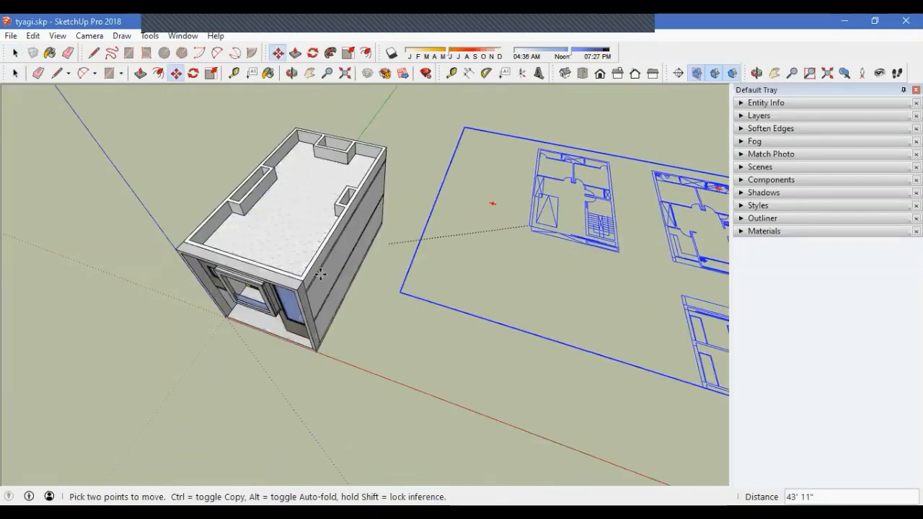
middle_click_drag(491, 260, 418, 289)
scroll(313, 300, "up", 4)
scroll(312, 297, "up", 2)
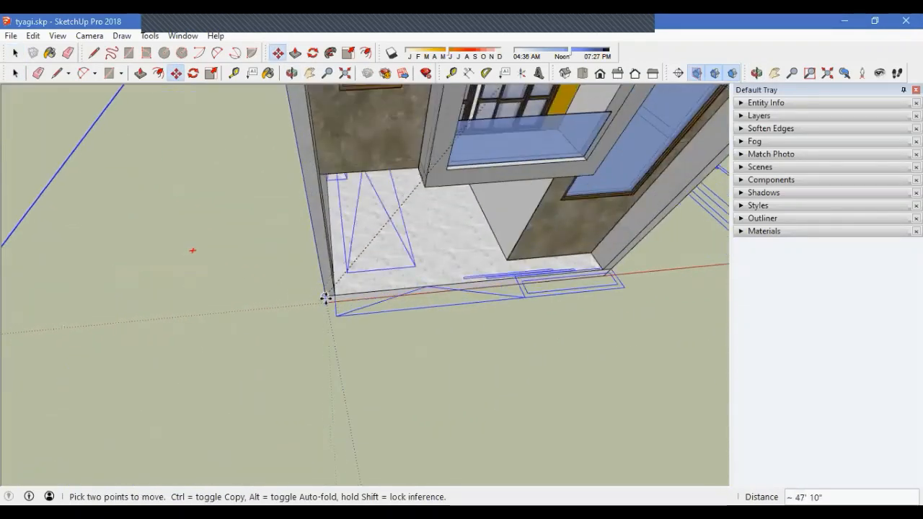
left_click(323, 298)
scroll(303, 299, "up", 2)
middle_click_drag(510, 339, 202, 314)
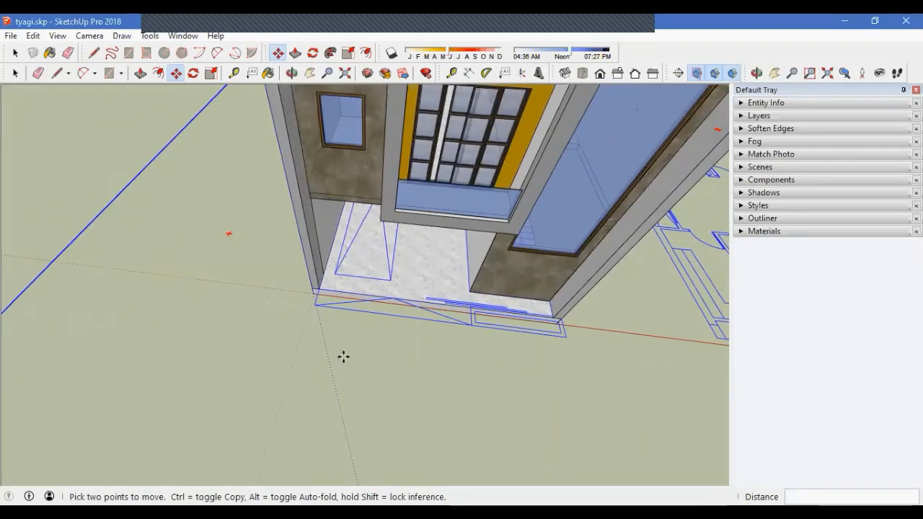
middle_click_drag(527, 372, 557, 240)
key("space")
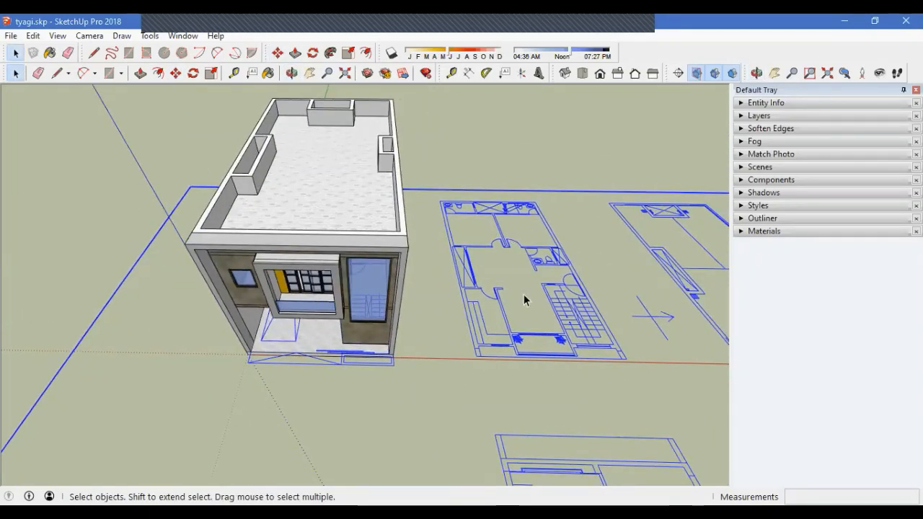
Expand the layer list and make the hidden Ar-Beam layer visible
left_click(772, 117)
scroll(834, 281, "down", 8)
left_click(849, 207)
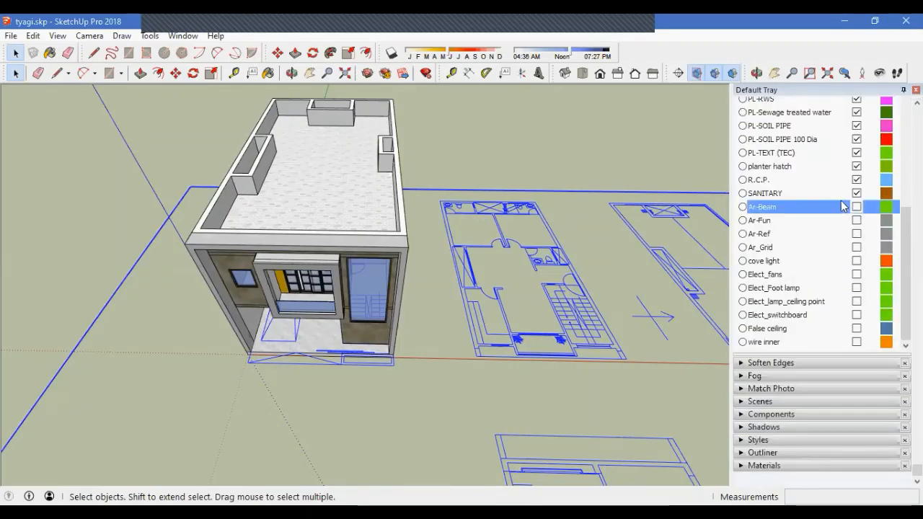
key("Delete")
scroll(839, 269, "down", 6)
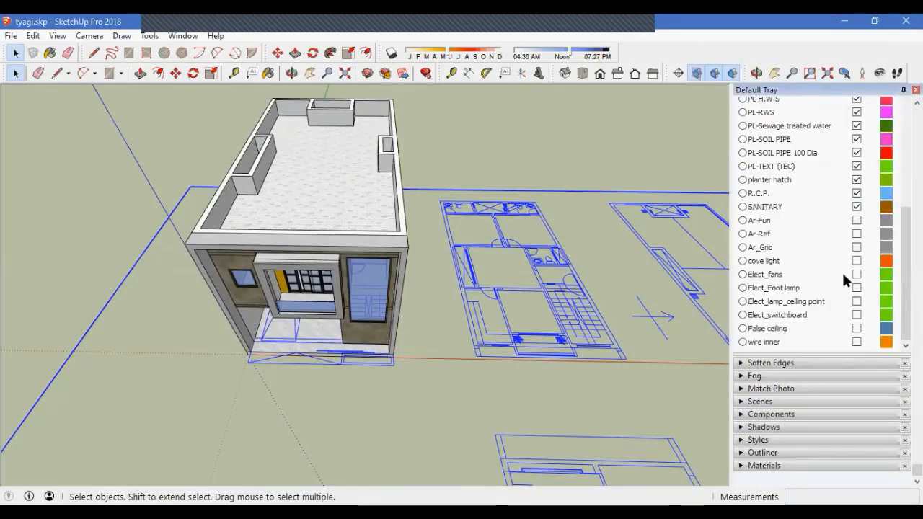
Make all remaining hidden layers from Ar-Fun to wire inner visible together and deselect the drawing
left_click(837, 220)
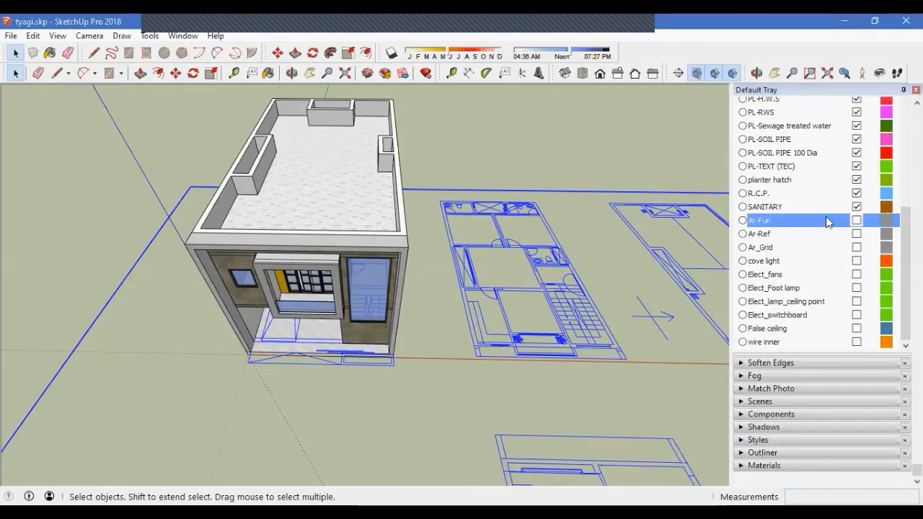
left_click(817, 344, "shift")
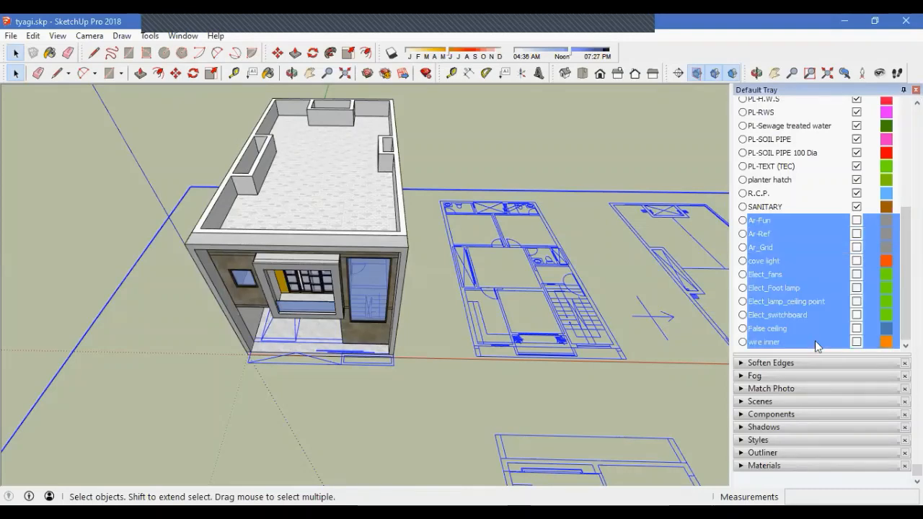
left_click(854, 233)
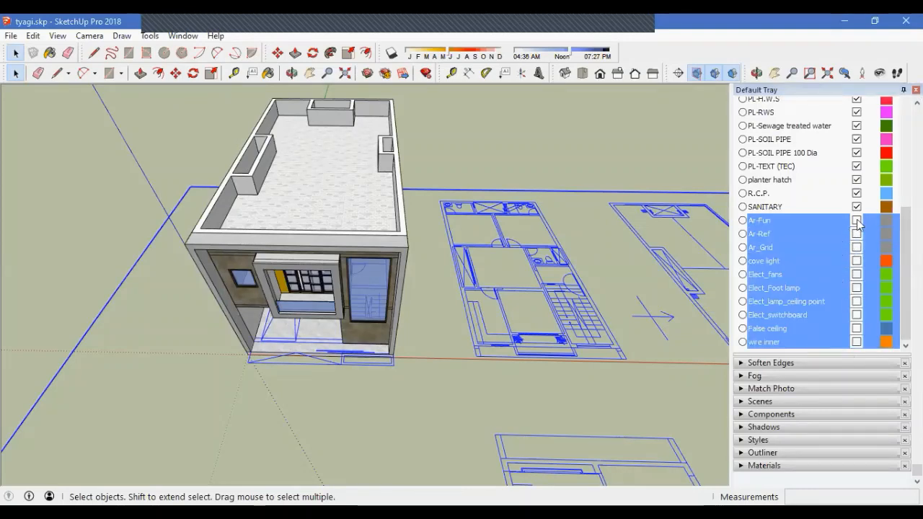
left_click(641, 155)
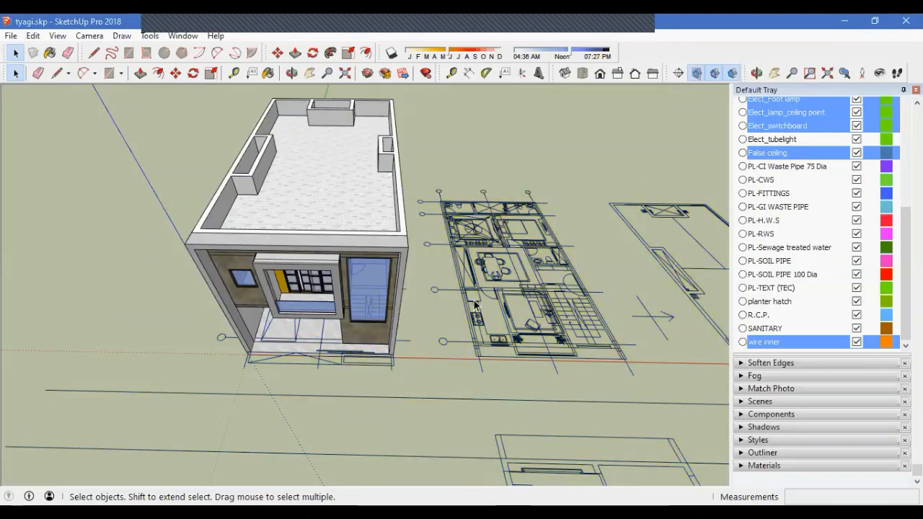
Examine the furniture, grid and fixture linework on the furnished floor plan beside the building
scroll(474, 301, "down", 3)
middle_click_drag(478, 249, 541, 223)
scroll(299, 343, "up", 4)
middle_click_drag(430, 321, 305, 330)
middle_click_drag(569, 337, 433, 356)
scroll(414, 309, "up", 3)
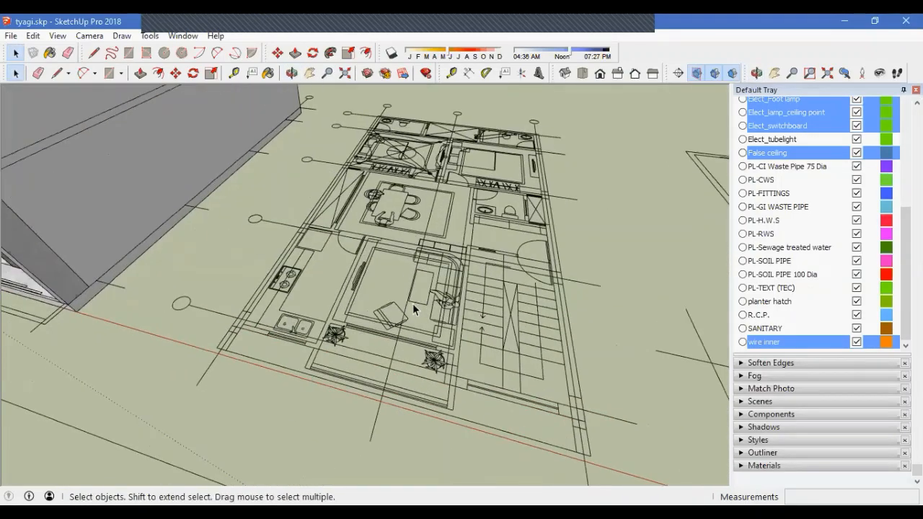
scroll(583, 329, "down", 4)
middle_click_drag(469, 314, 570, 321)
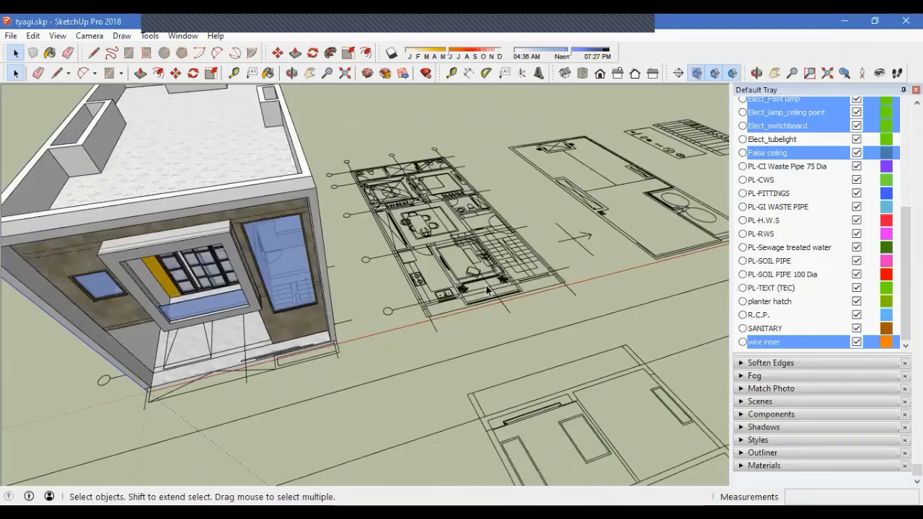
Draw a rectangle about 15' 5" by 2' over the crossed outline in front of the building's entrance, at floor level
middle_click_drag(279, 362, 475, 290, "shift")
scroll(474, 290, "up", 4)
middle_click_drag(395, 302, 407, 344)
scroll(310, 311, "up", 3)
scroll(484, 311, "down", 2)
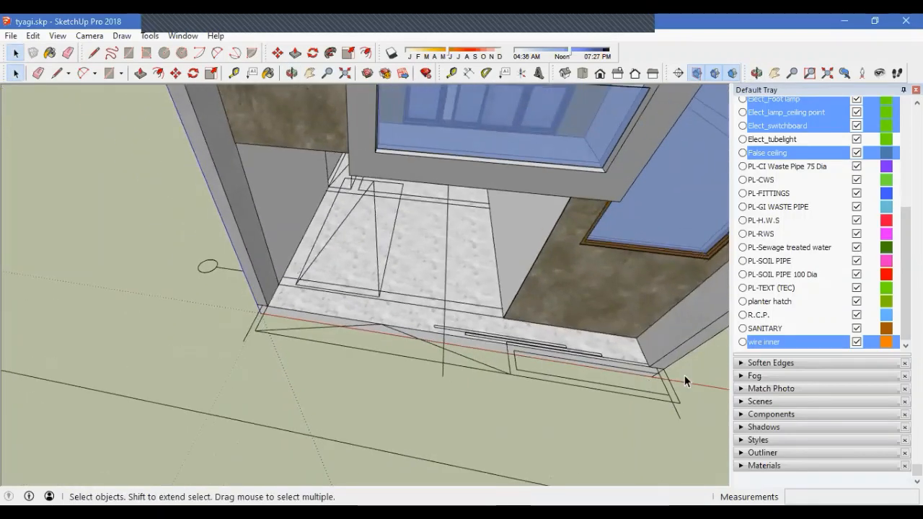
middle_click_drag(528, 368, 562, 330, "shift")
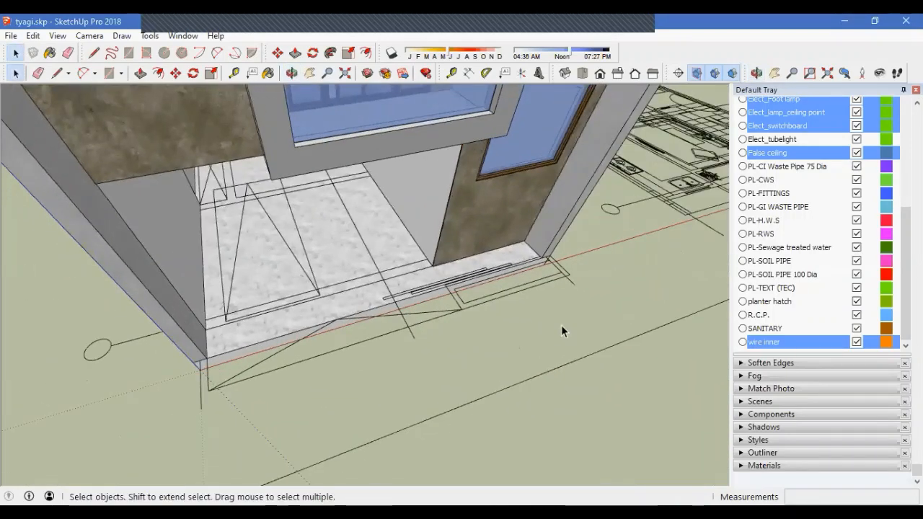
scroll(323, 353, "up", 3)
scroll(457, 371, "up", 3)
middle_click_drag(457, 370, 437, 367)
key("r")
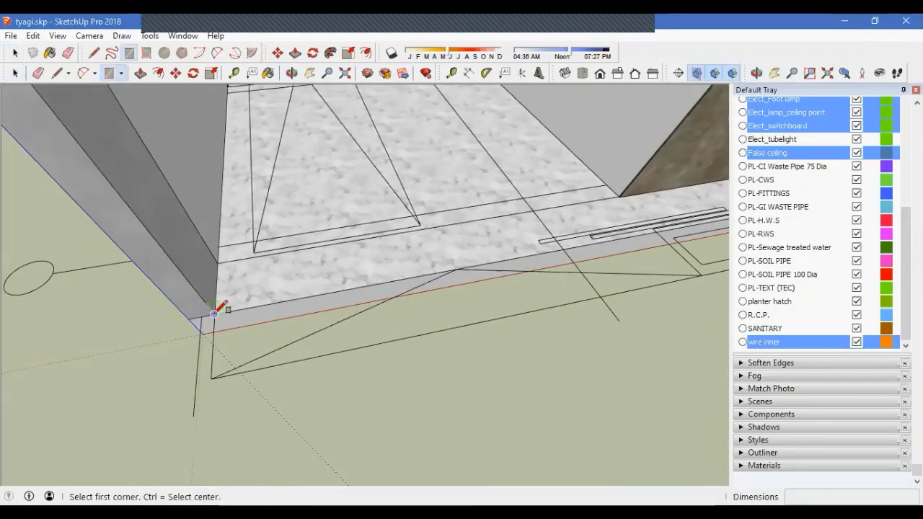
left_click(213, 315)
left_click(710, 277)
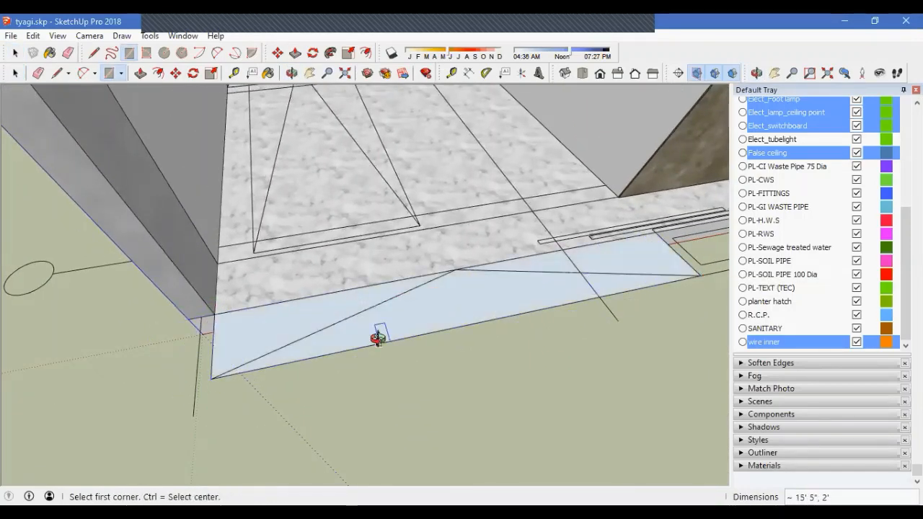
Push/Pull the entrance rectangle 1' down to the building's base at ground level
middle_click_drag(378, 336, 426, 303)
key("p")
left_click(368, 324)
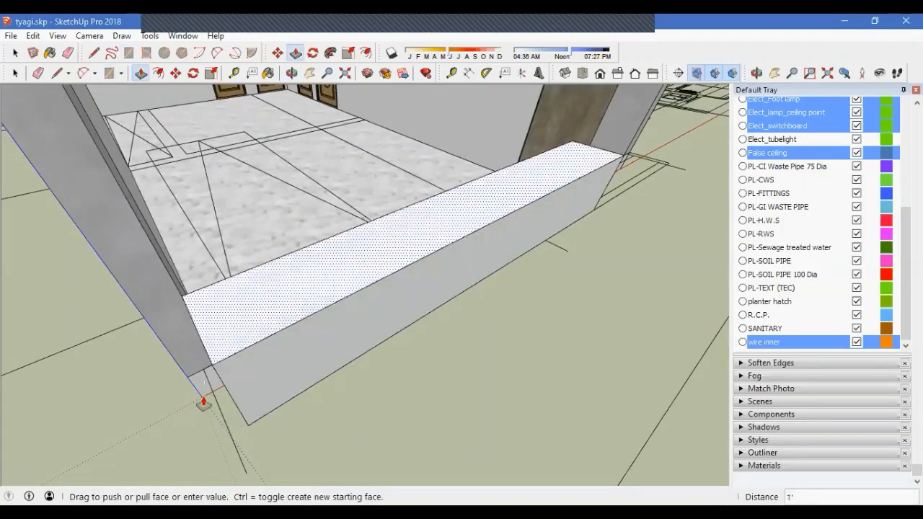
left_click(203, 398)
Select the whole entrance block with all its faces and edges and make it a group
middle_click_drag(289, 355, 381, 293)
key("space")
triple_click(350, 346)
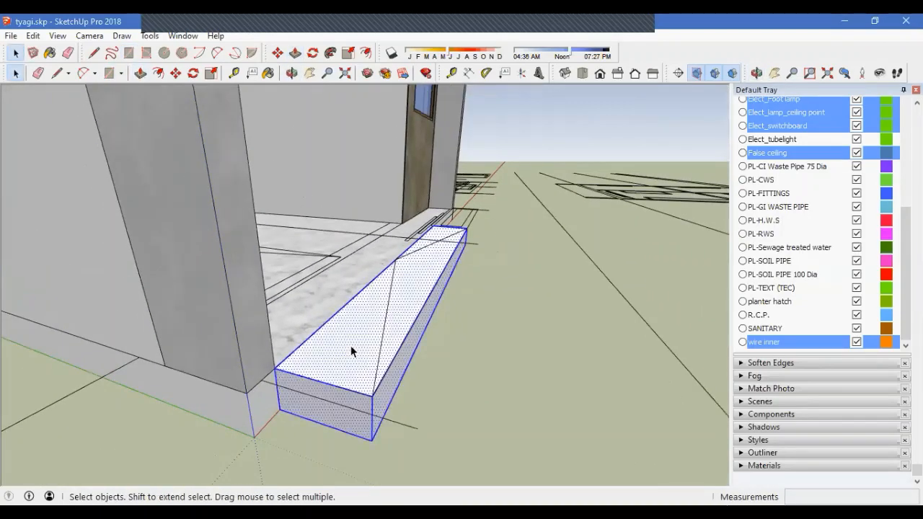
right_click(354, 357)
left_click(404, 268)
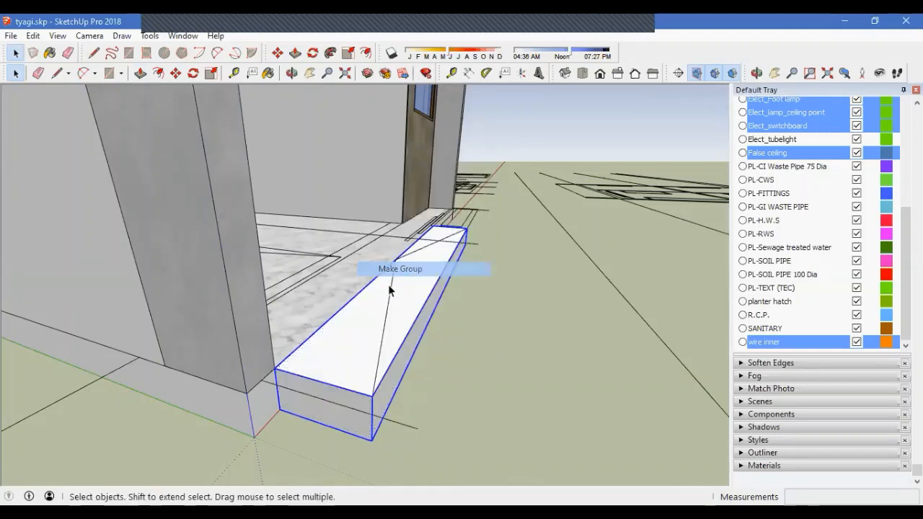
Collapse the layer list and expand the Outliner to list the model's groups
scroll(787, 201, "up", 6)
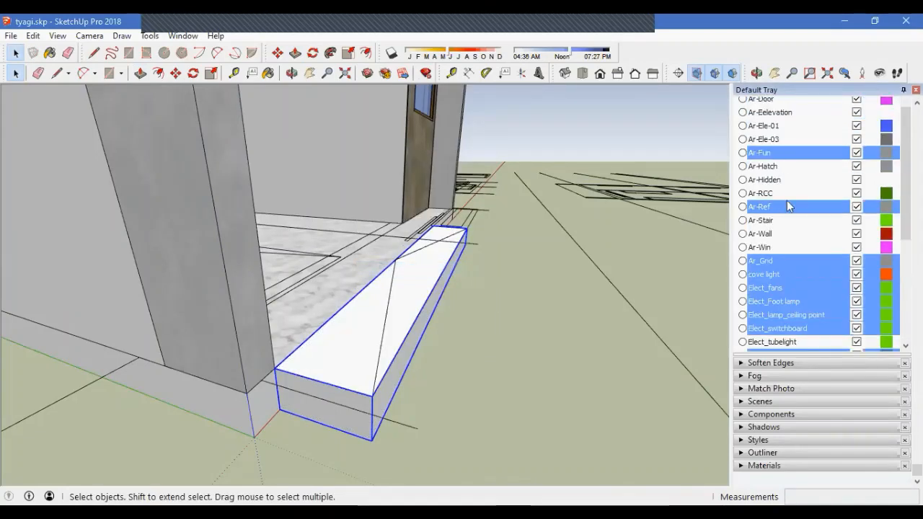
left_click(790, 116)
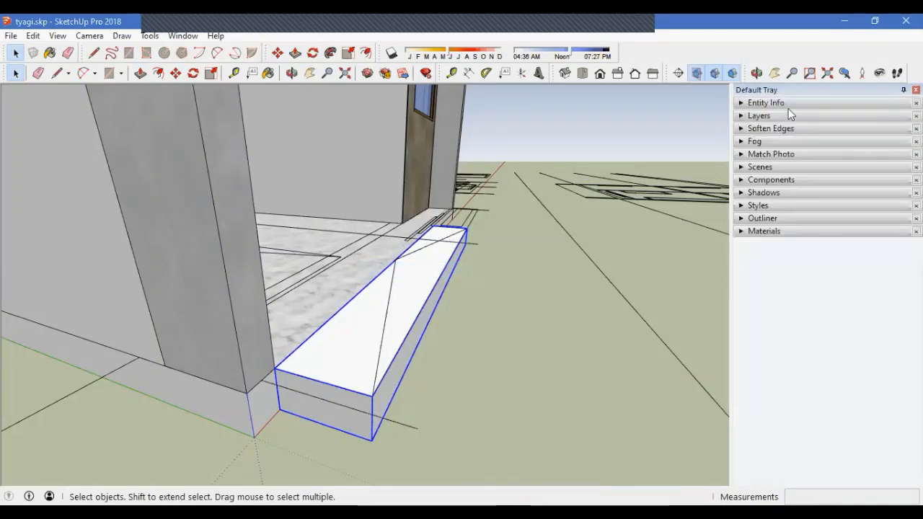
left_click(776, 219)
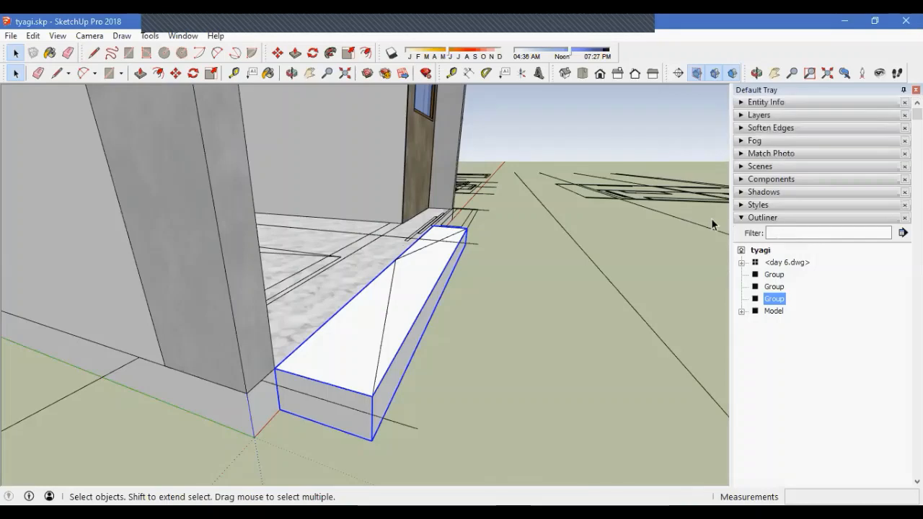
Rename the unnamed group of the textured front facade cladding as "finish 1"
left_click(778, 292)
scroll(418, 388, "down", 5)
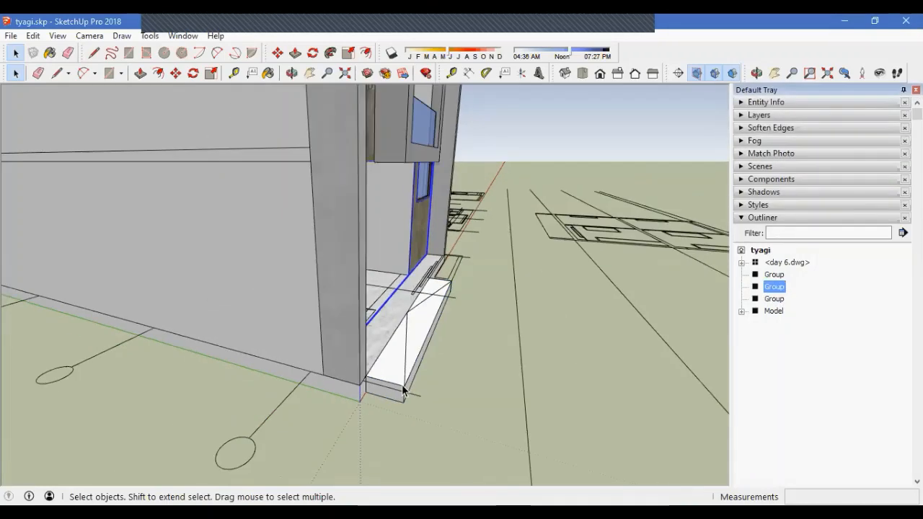
middle_click_drag(403, 389, 256, 394)
scroll(259, 394, "down", 4)
middle_click_drag(313, 374, 301, 292)
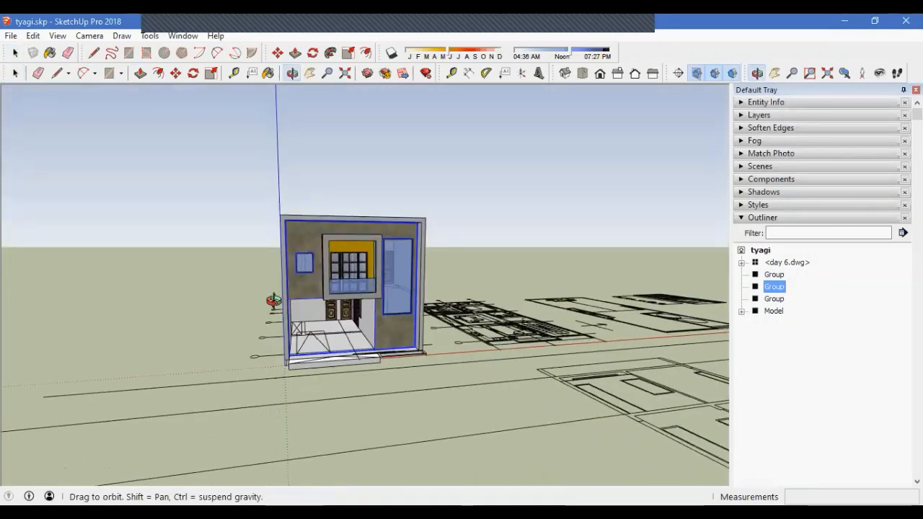
scroll(347, 289, "up", 3)
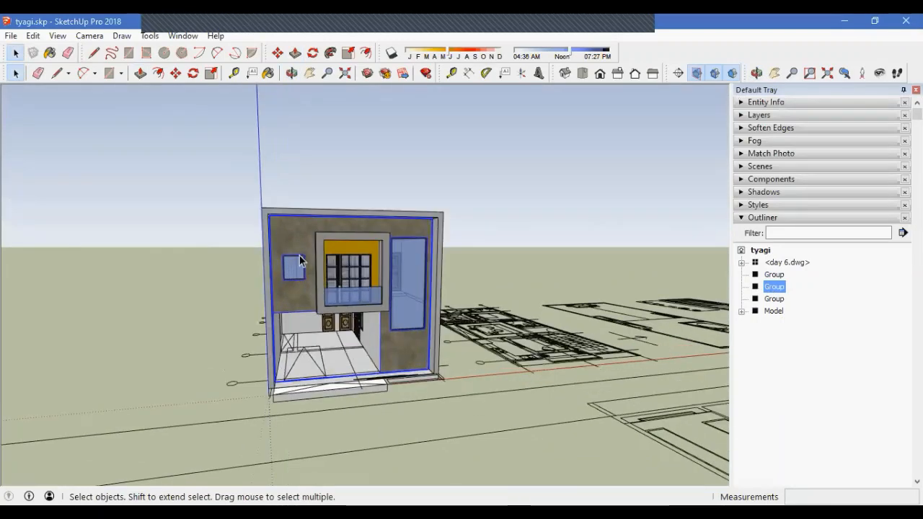
right_click(772, 285)
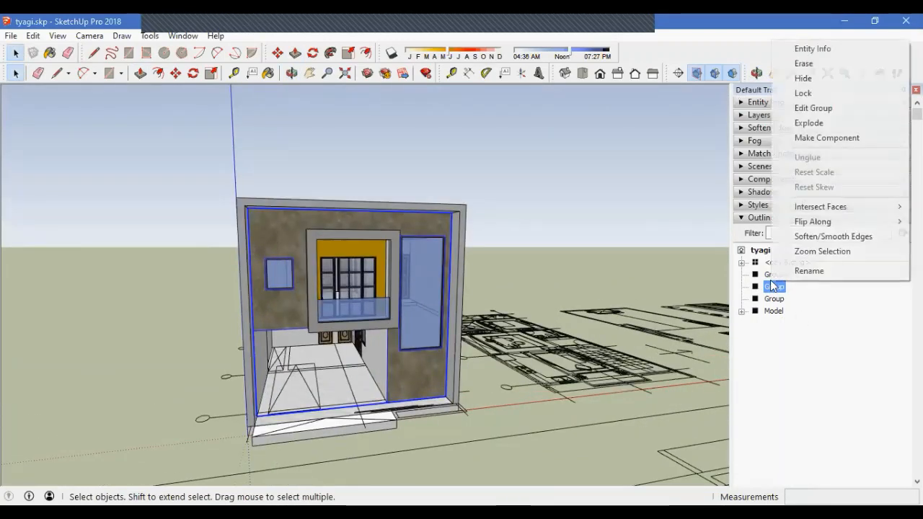
left_click(800, 274)
type("fl")
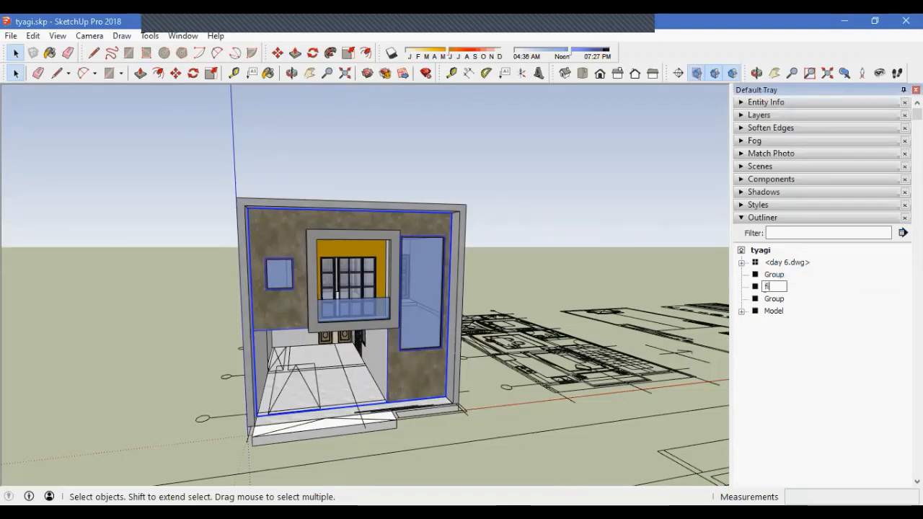
type("nish 1")
key("Return")
Rename the unnamed group of the glass panel at the front balcony as "railing"
left_click(777, 290)
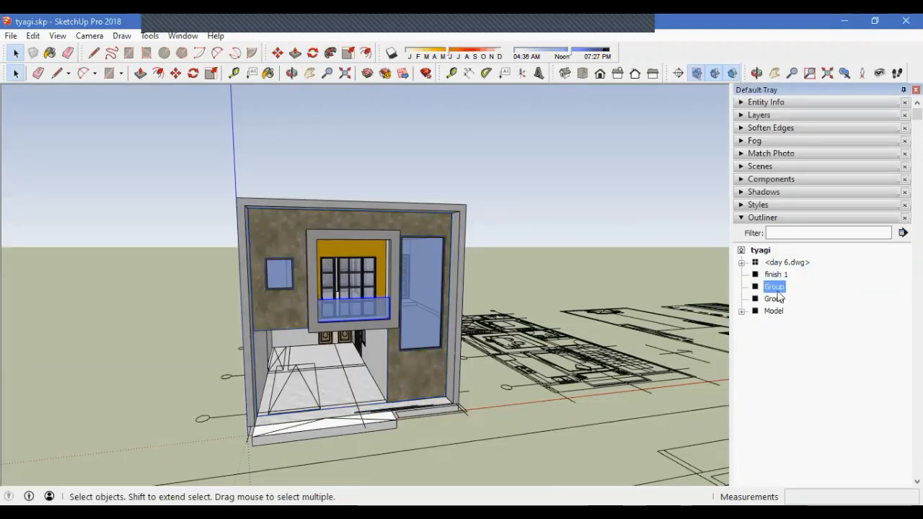
right_click(778, 288)
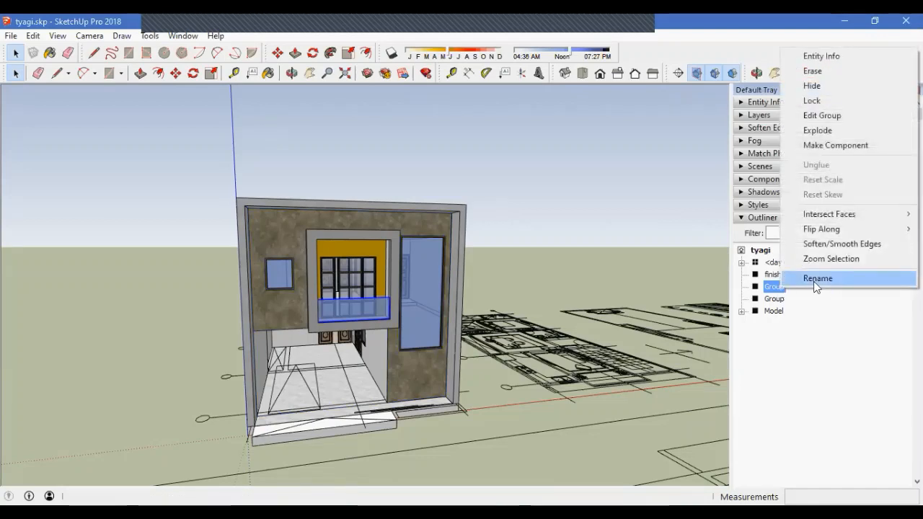
left_click(814, 282)
type("rainin")
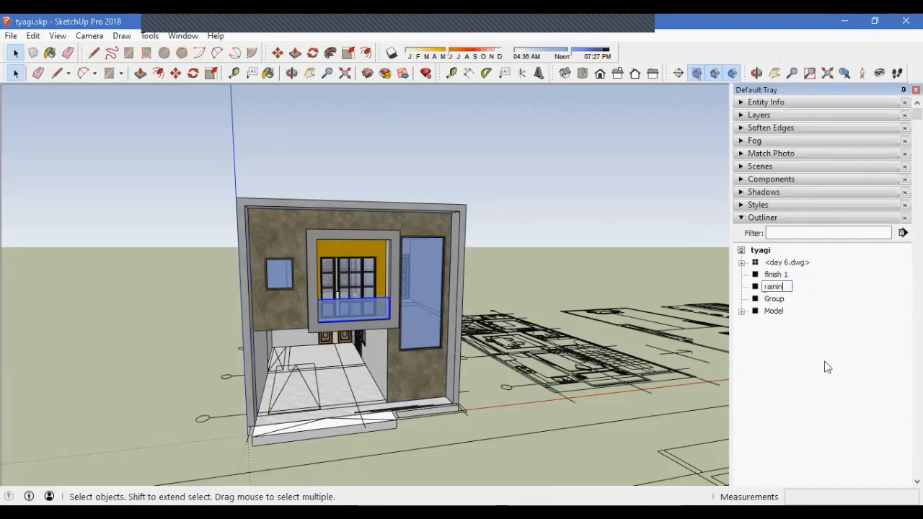
key("BackSpace")
key("BackSpace")
key("BackSpace")
type("ling")
key("Return")
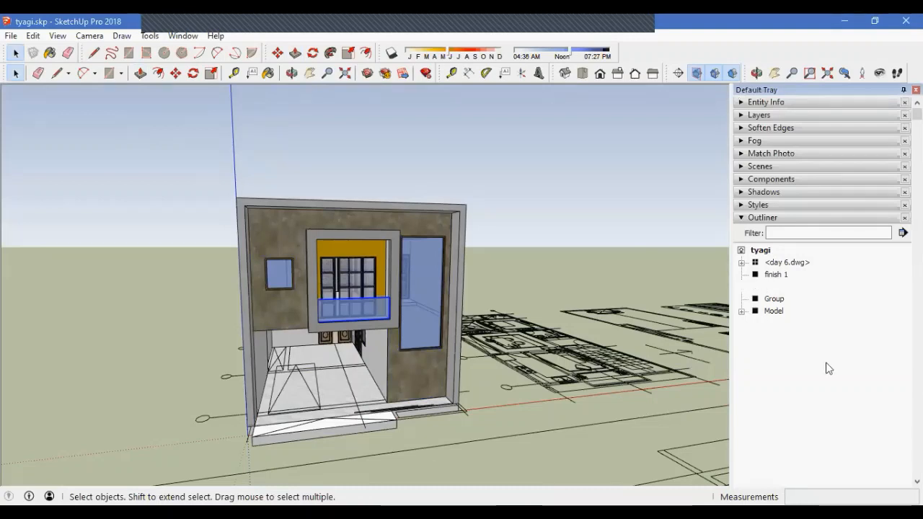
Rename the unnamed group of the entrance block as "ramp"
left_click(775, 289)
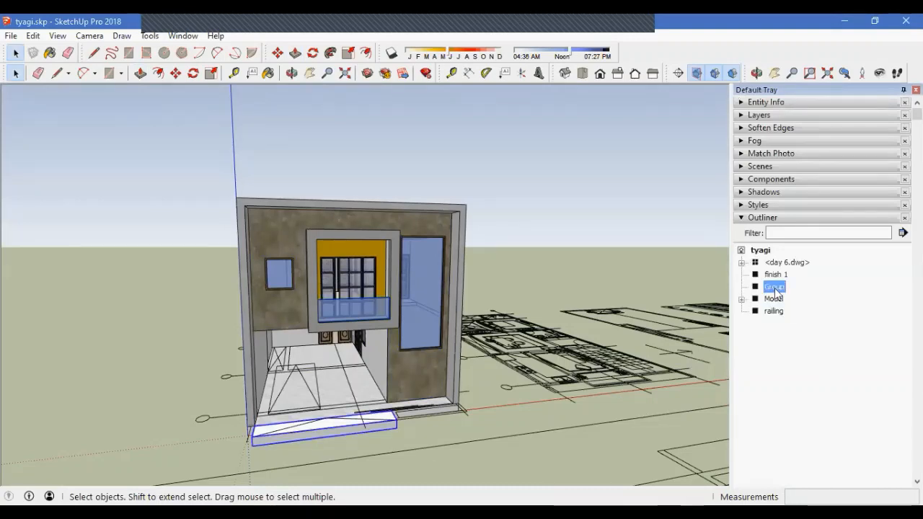
right_click(775, 288)
left_click(803, 279)
type("ra")
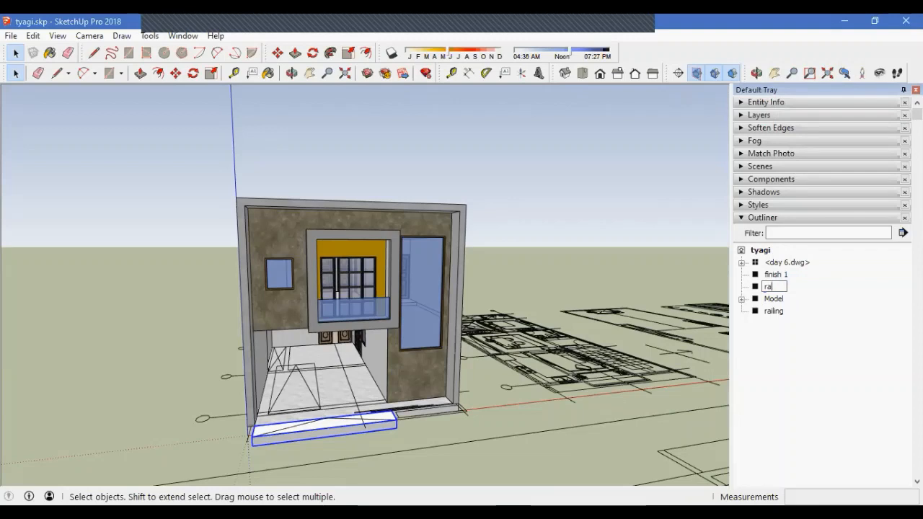
type("mp")
key("Return")
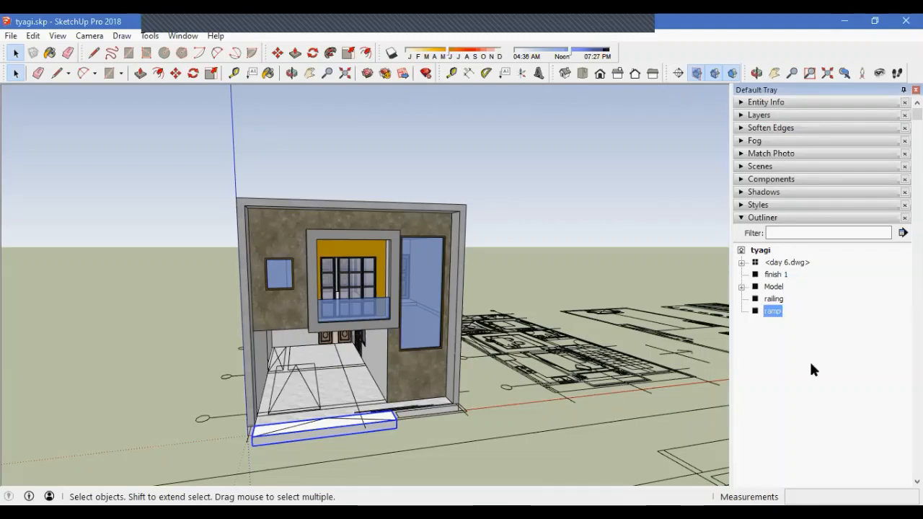
Move the finish 1, railing and ramp groups into the Model group and expand Model to list its contents
left_click(776, 275, "ctrl")
left_click(774, 298, "ctrl")
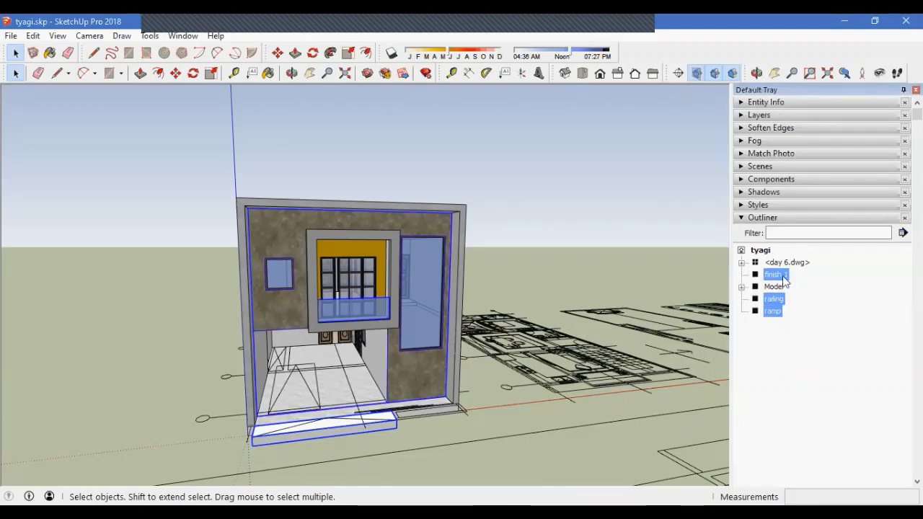
left_click_drag(774, 298, 774, 290)
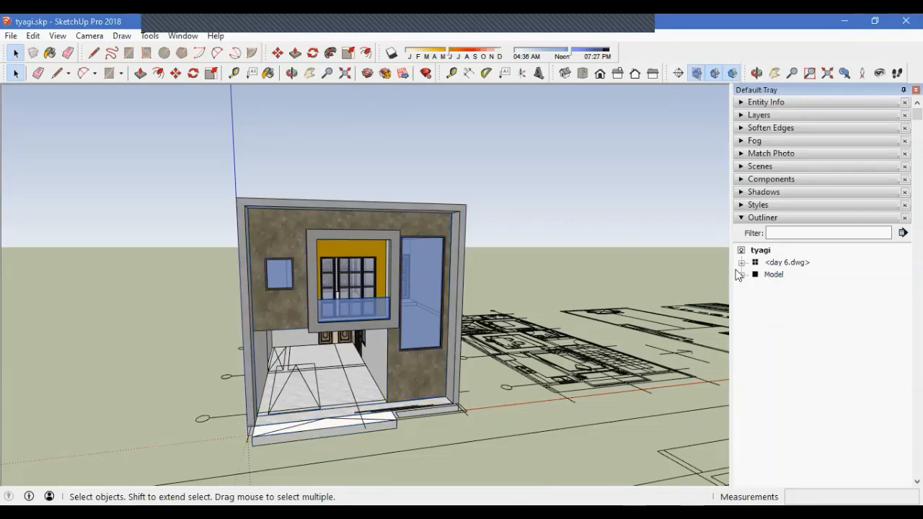
left_click(741, 274)
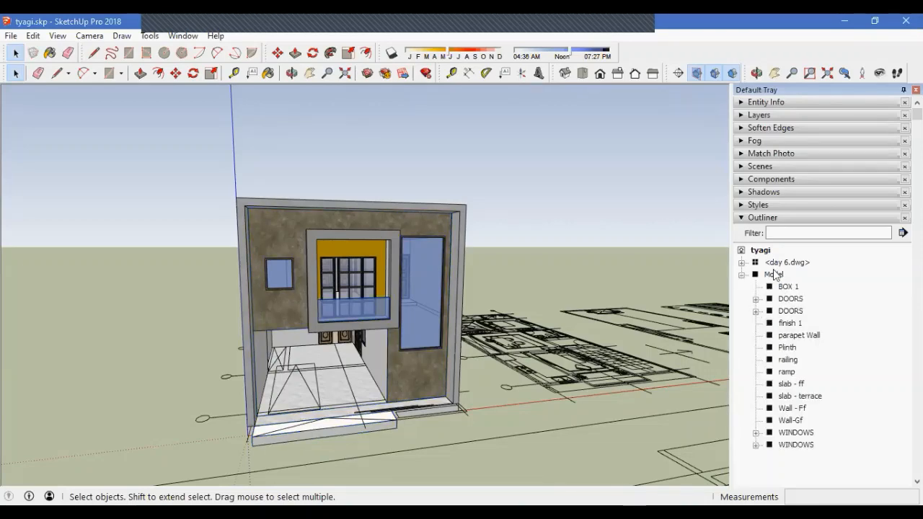
left_click(774, 274)
middle_click_drag(501, 394, 404, 337)
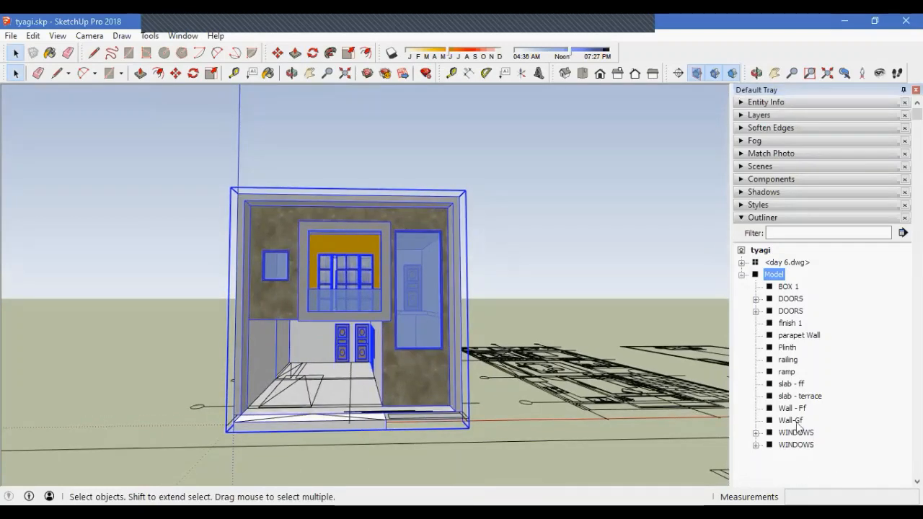
middle_click_drag(402, 422, 402, 404)
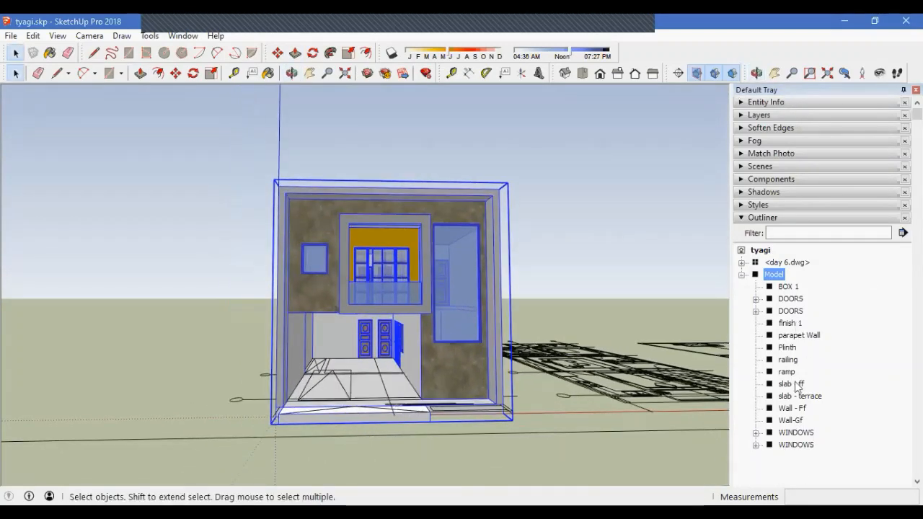
Combine BOX 1 and finish 1 into a new group inside Model
left_click(788, 287)
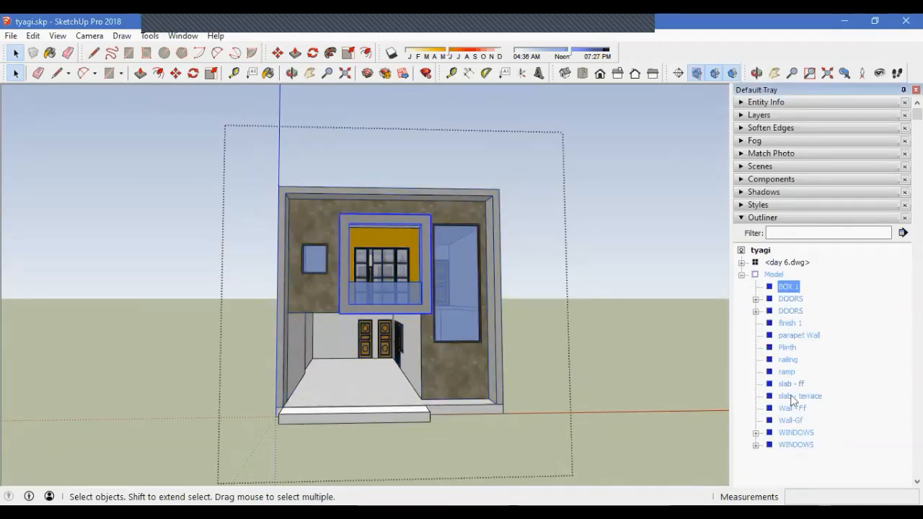
left_click(791, 323, "ctrl")
right_click(793, 327)
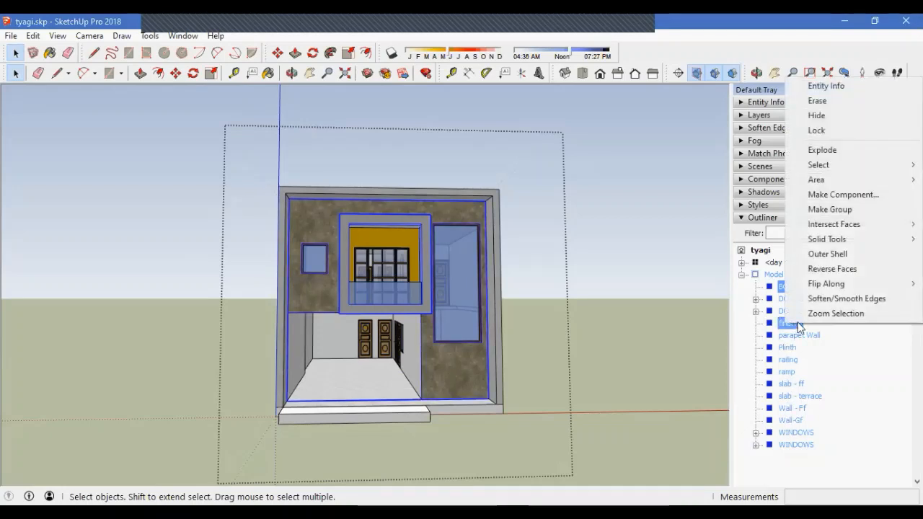
left_click(808, 209)
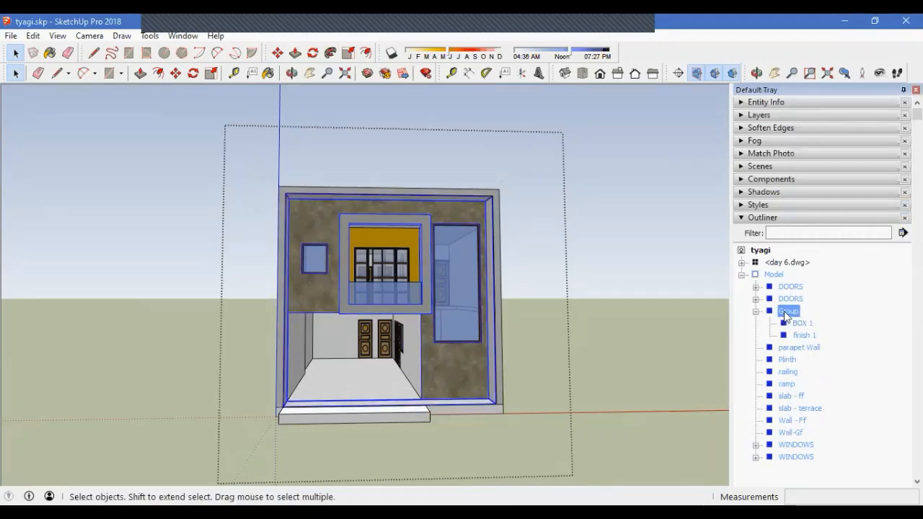
Rename the group containing BOX 1 and finish 1 as "Finishes" and collapse it
right_click(786, 313)
left_click(822, 300)
key("BackSpace")
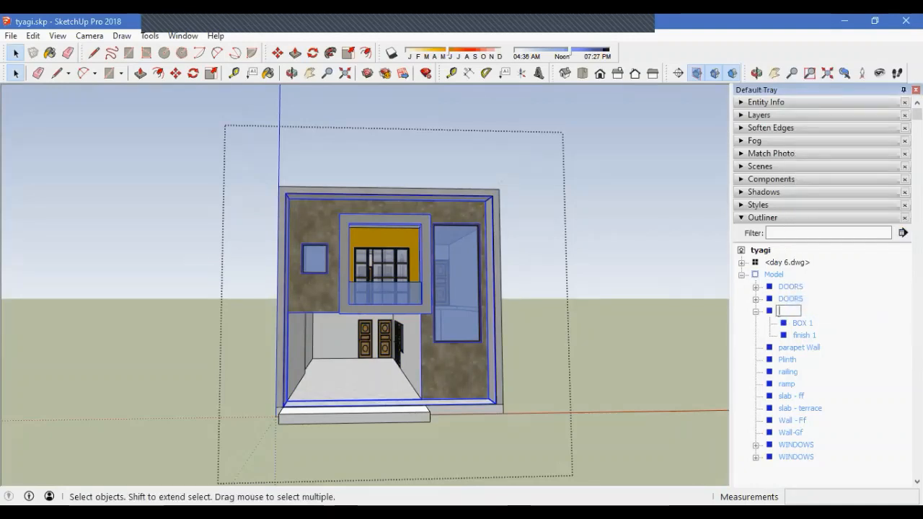
key("Return")
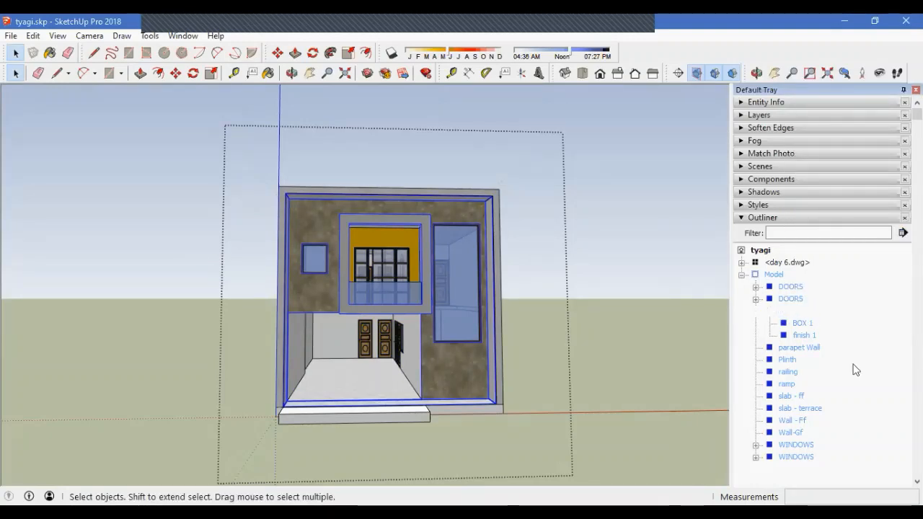
left_click(756, 311)
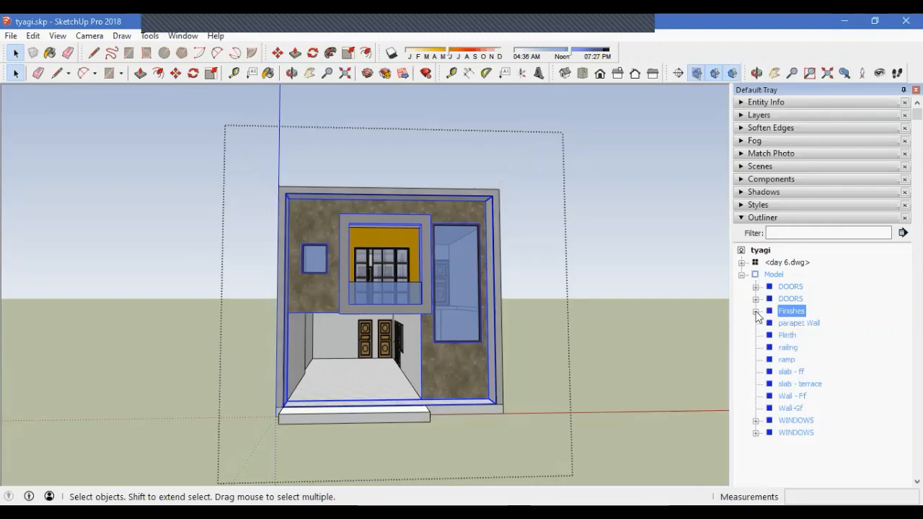
Examine the contents and locations of the two DOORS groups to tell which floor each one belongs to
left_click(791, 300)
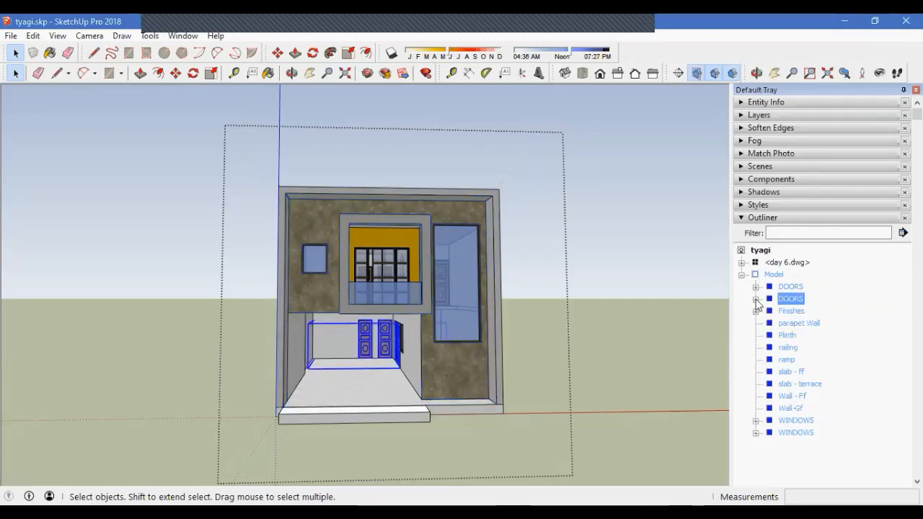
left_click(756, 299)
left_click(756, 299)
left_click(756, 287)
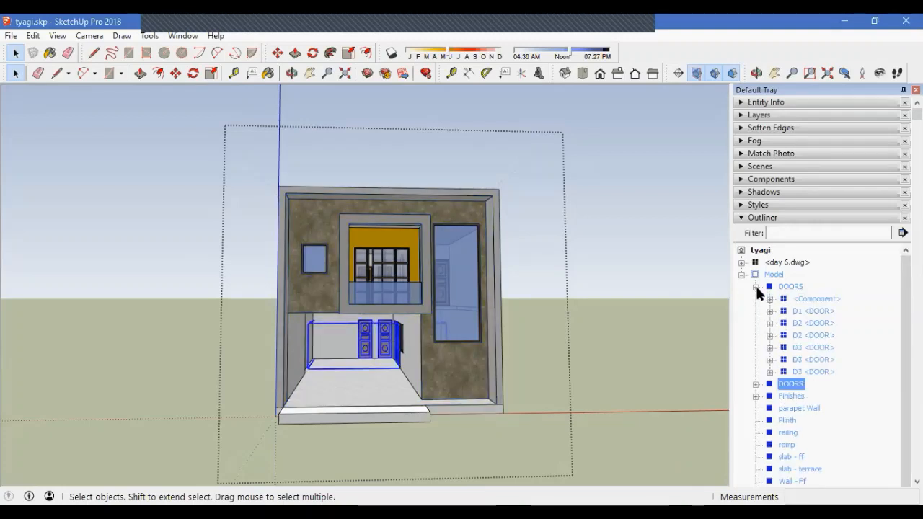
left_click(756, 287)
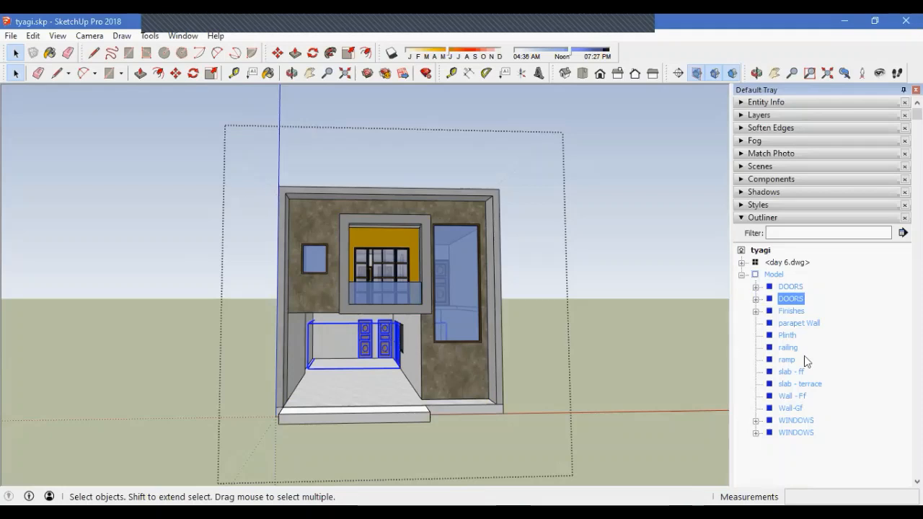
left_click(756, 298)
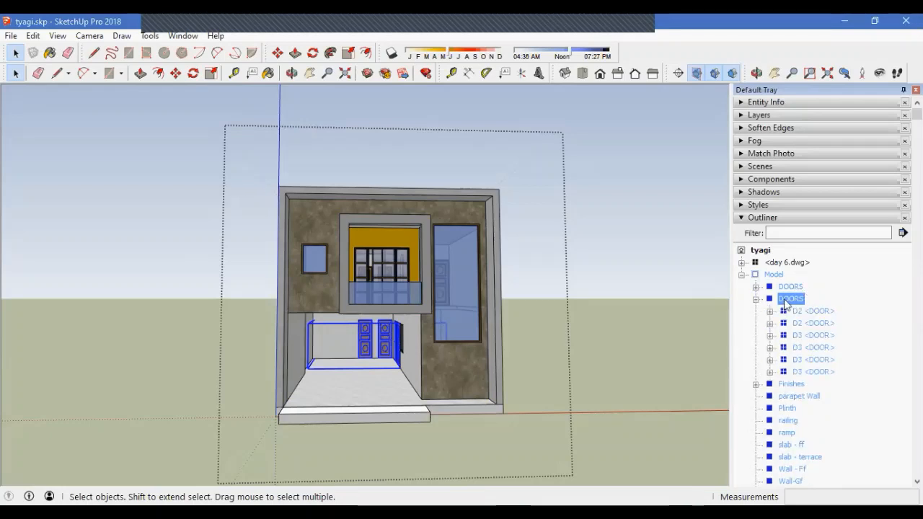
left_click(756, 299)
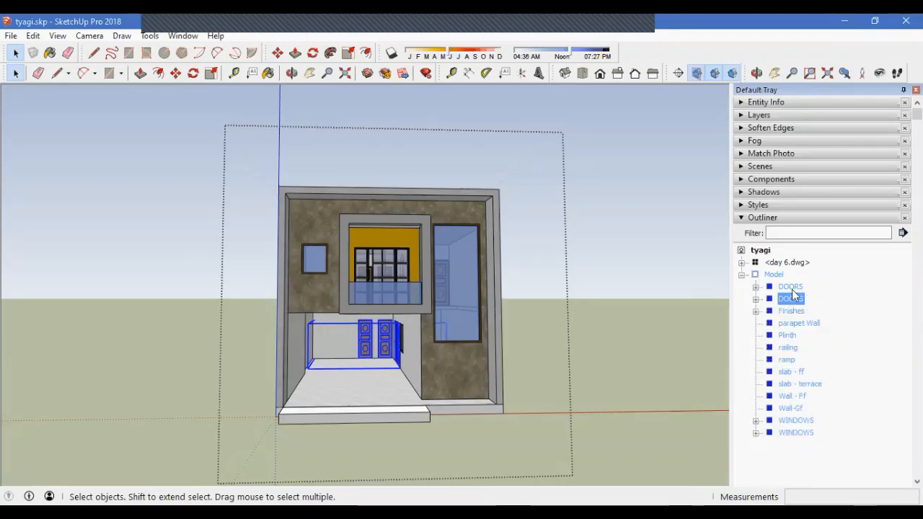
left_click(792, 287)
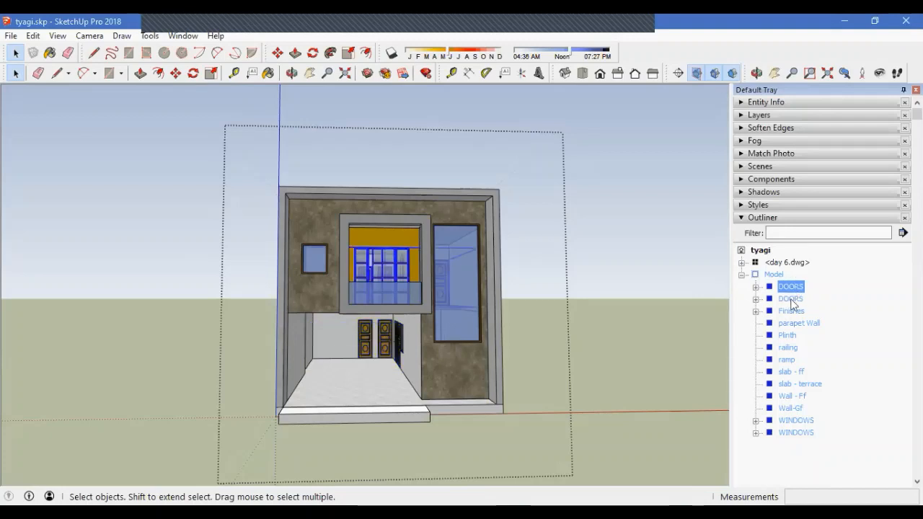
Rename the DOORS group of the ground floor as "DOORS-GF"
left_click(790, 299)
right_click(791, 298)
left_click(826, 288)
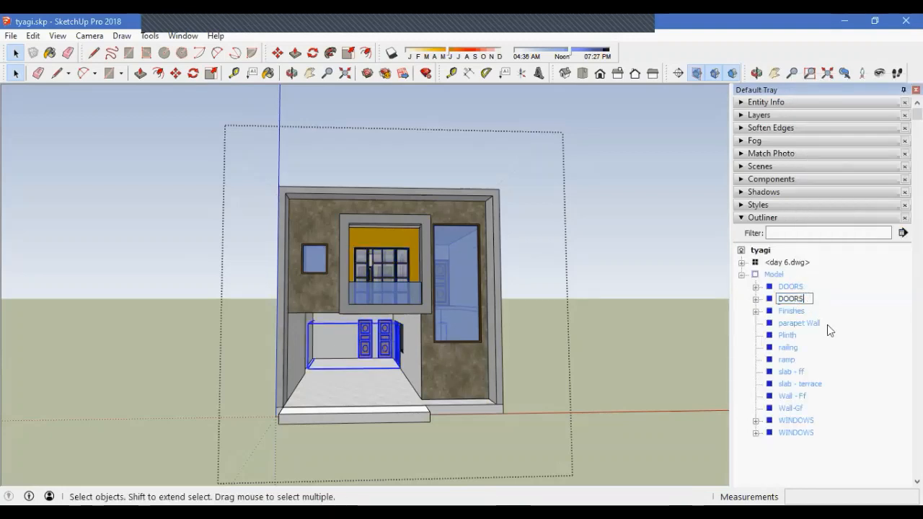
type("-GF")
Rename the DOORS group of the first floor as "DOORS-FF"
left_click(803, 288)
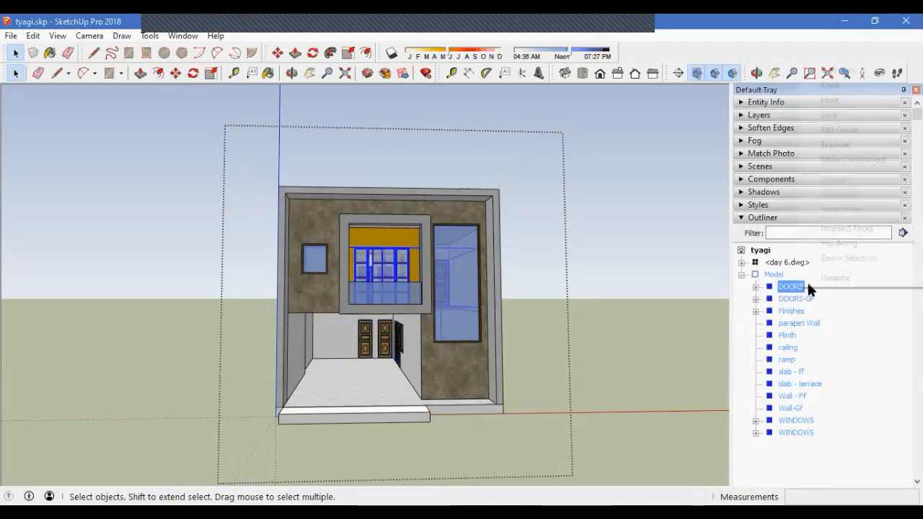
left_click(807, 287)
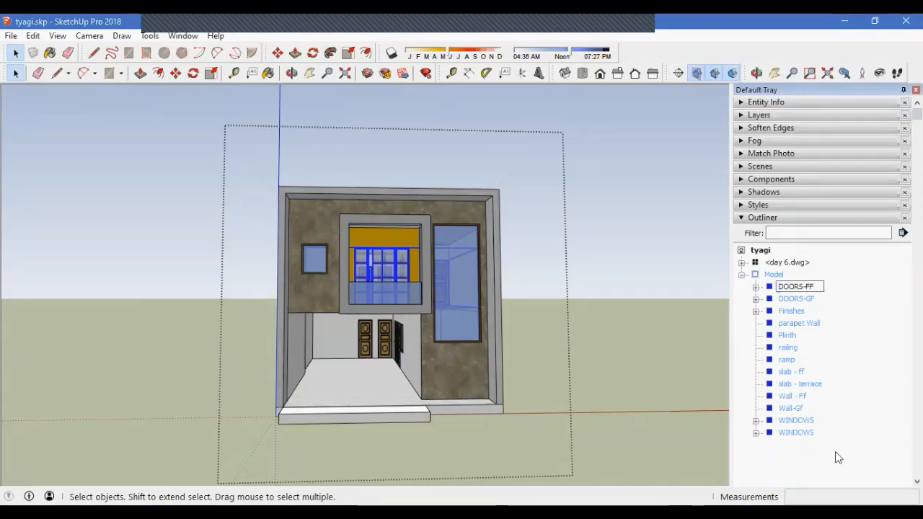
key("Return")
Combine DOORS-FF and DOORS-GF into a new group inside Model
left_click(794, 299, "ctrl")
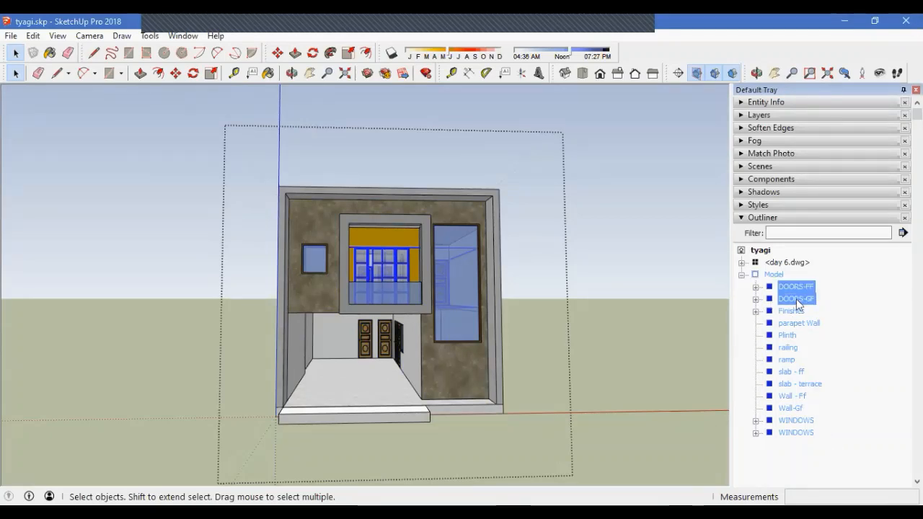
right_click(793, 300)
left_click(837, 433)
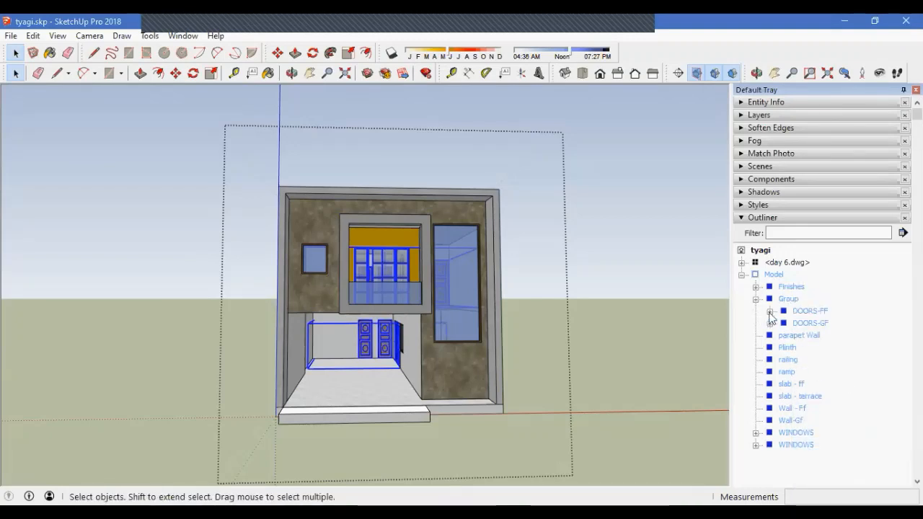
Rename the group containing DOORS-FF and DOORS-GF as "DOORS" and collapse it in the Outliner
left_click(790, 299)
right_click(790, 299)
left_click(831, 290)
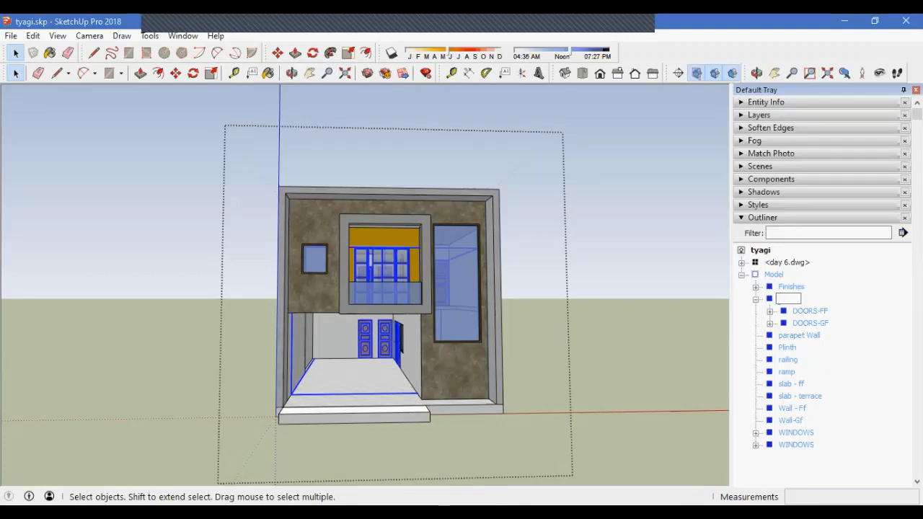
key("Return")
left_click(755, 288)
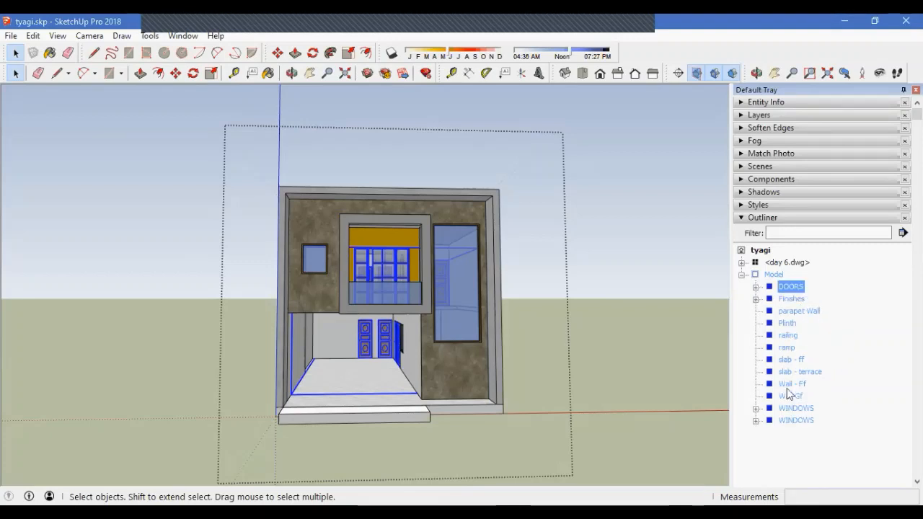
Rename the WINDOWS group of the ground floor as "WINDOWS-GF"
left_click(800, 421)
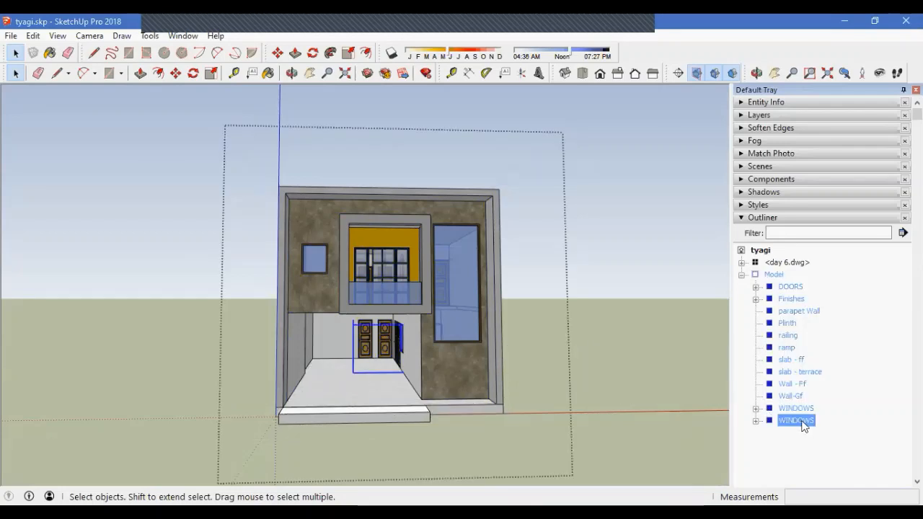
right_click(808, 426)
left_click(835, 410)
type("-GF")
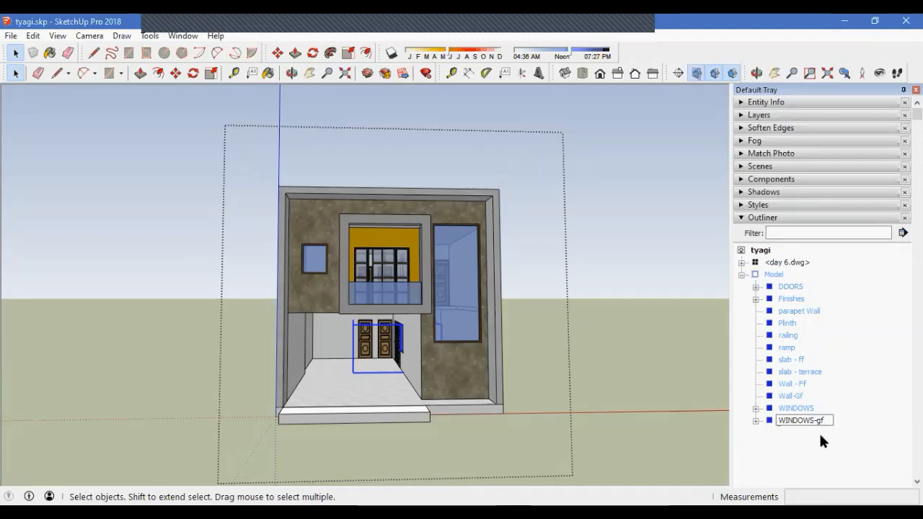
key("Return")
Rename the WINDOWS group of the first floor as "WINDOWS-FF"
right_click(817, 407)
left_click(817, 403)
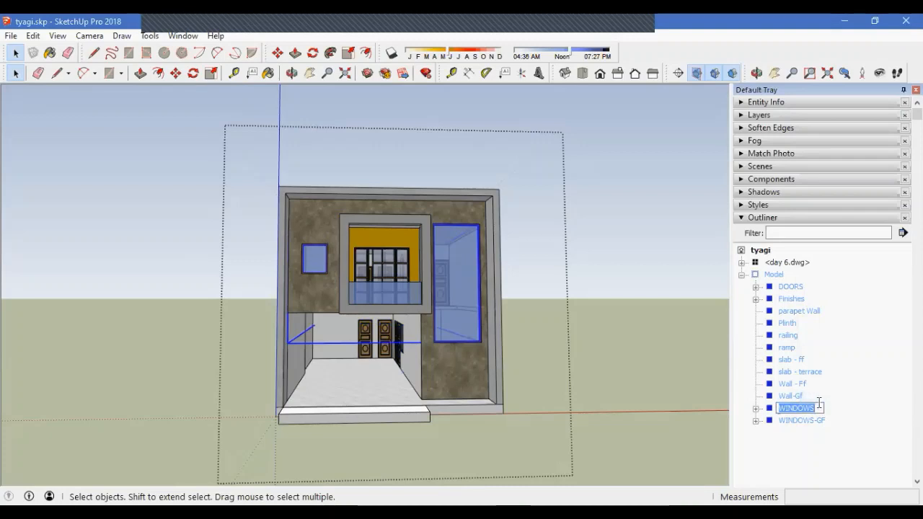
left_click(820, 409)
key("Return")
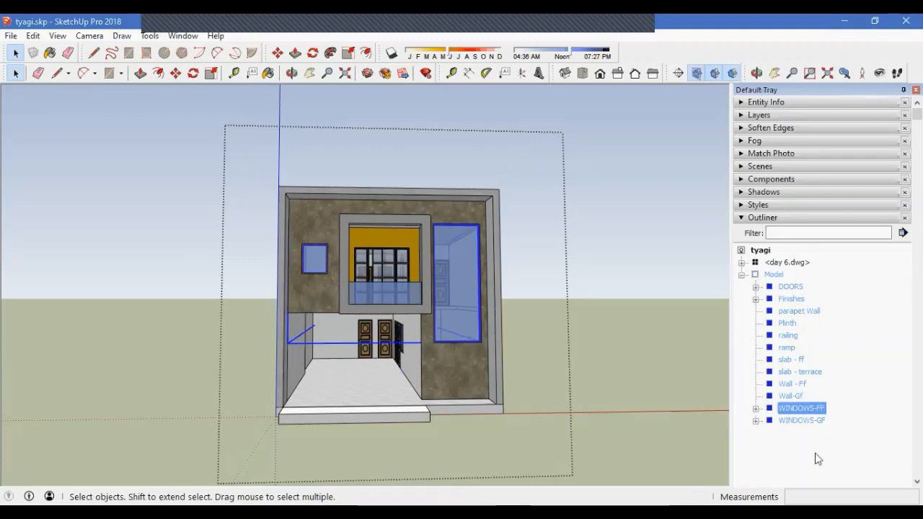
Combine WINDOWS-FF and WINDOWS-GF into a new group inside Model and name it "WINDOWS"
left_click(796, 420, "shift")
right_click(794, 421)
left_click(837, 349)
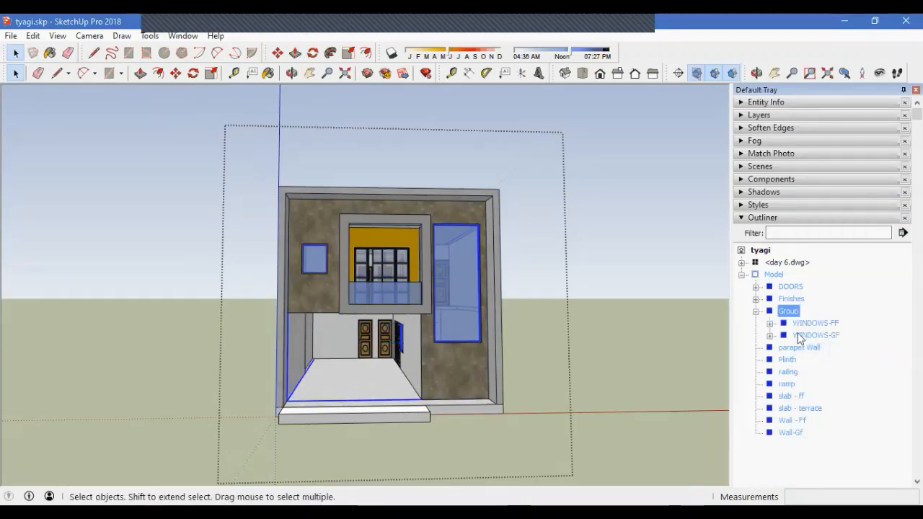
right_click(799, 318)
left_click(821, 302)
type("WINDOWS")
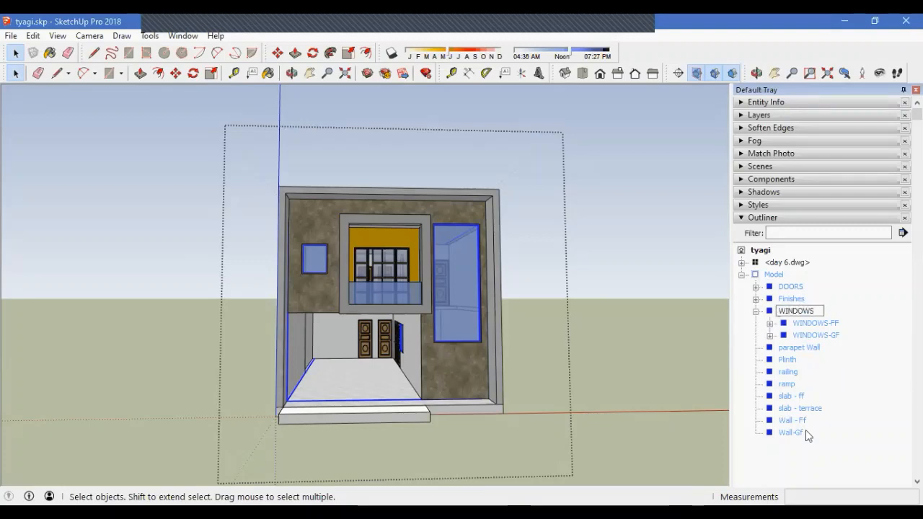
key("Return")
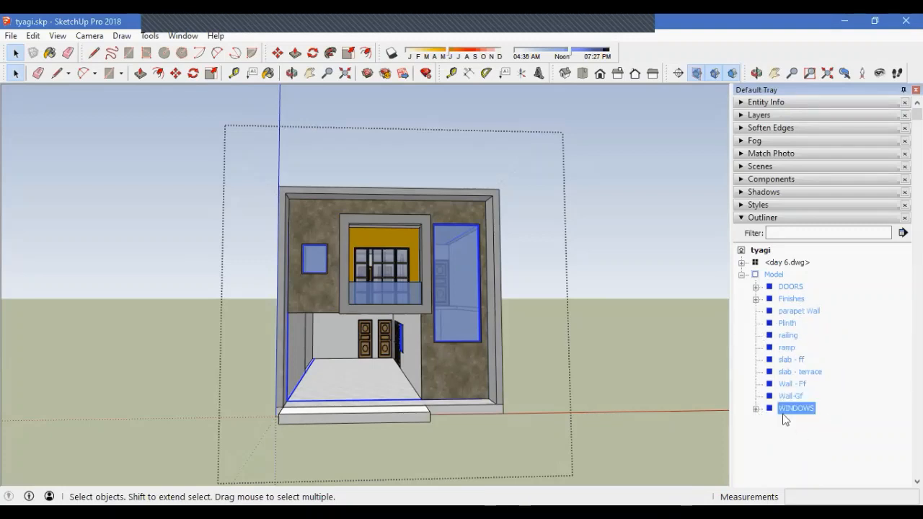
Examine the nested door components of DOORS-GF and where one D3 door sits in the model
left_click(756, 287)
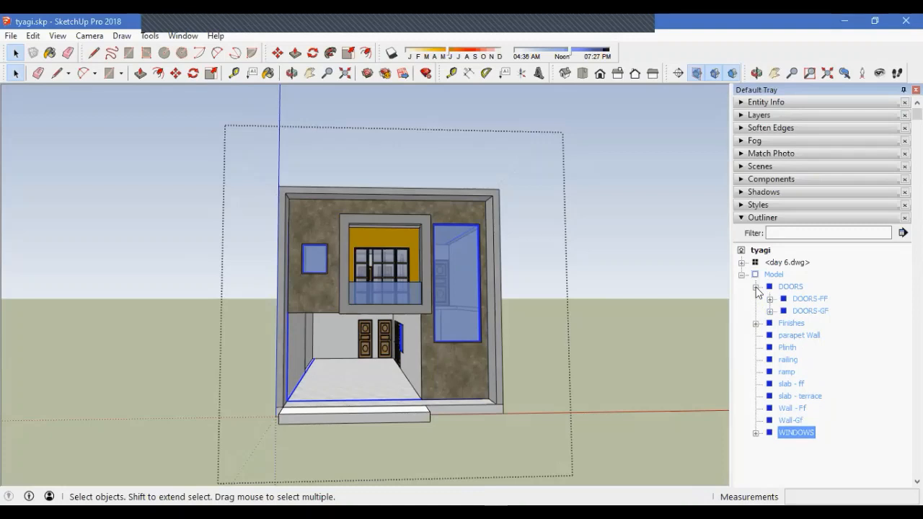
left_click(771, 312)
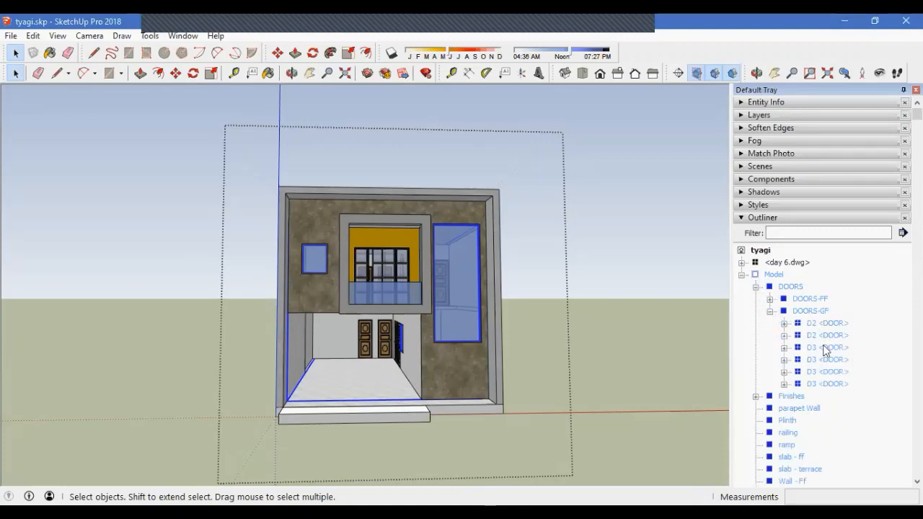
left_click(816, 372)
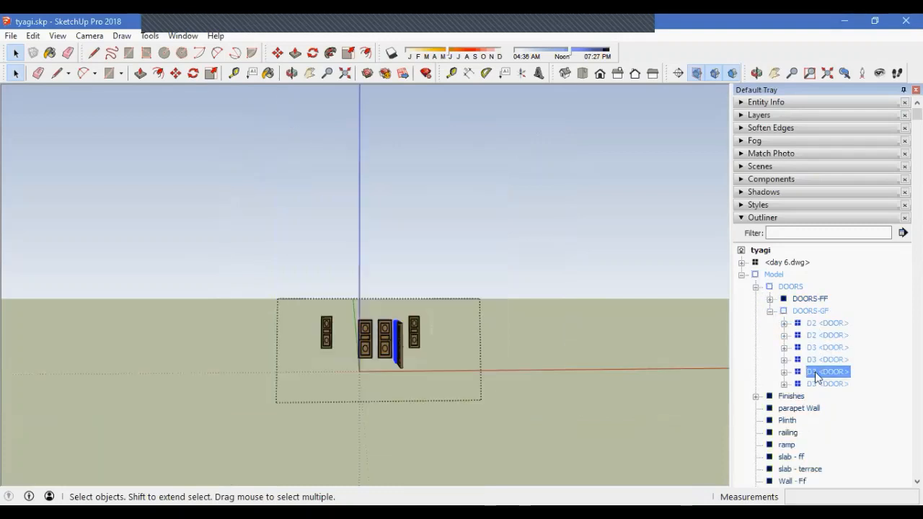
middle_click_drag(392, 382, 426, 383)
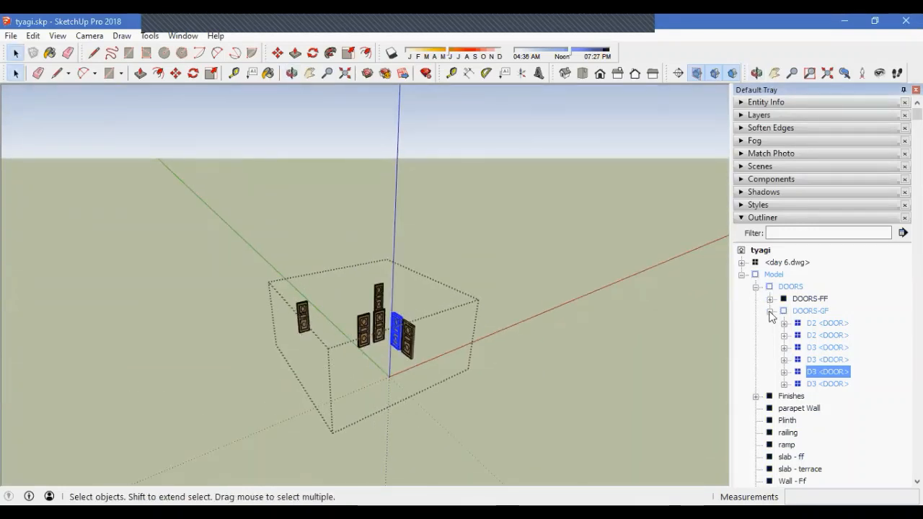
key("Escape")
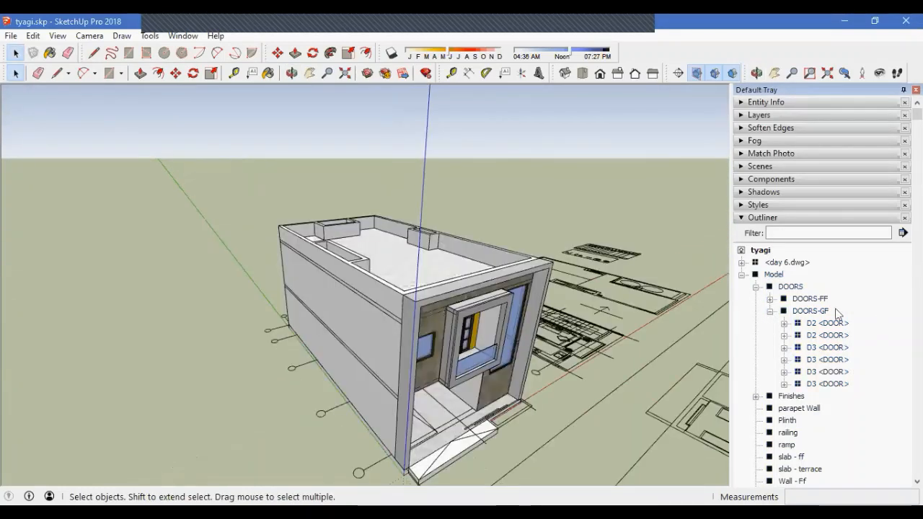
left_click(770, 313)
left_click(756, 287)
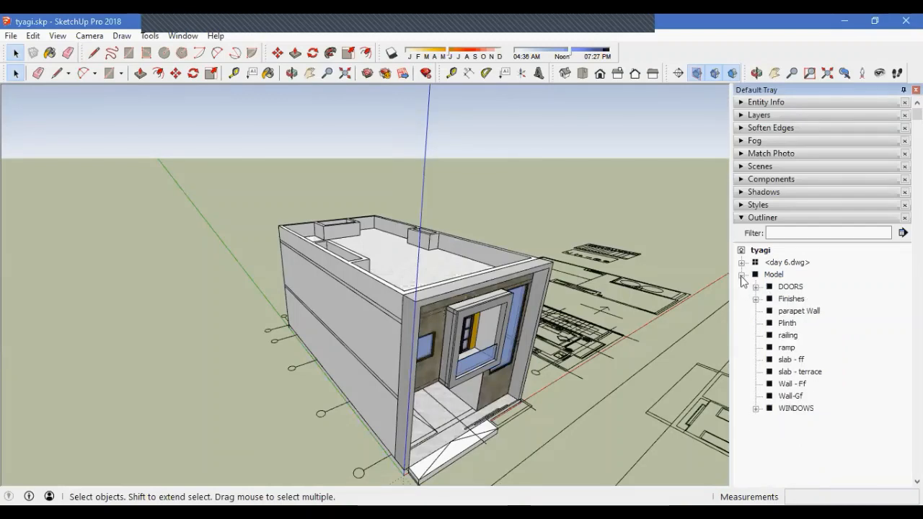
Examine the DOORS-FF group through the nested levels of the model, including its glazed balcony door
middle_click_drag(512, 422, 398, 313)
scroll(438, 380, "up", 3)
left_click(399, 312)
double_click(399, 312)
double_click(399, 311)
double_click(399, 311)
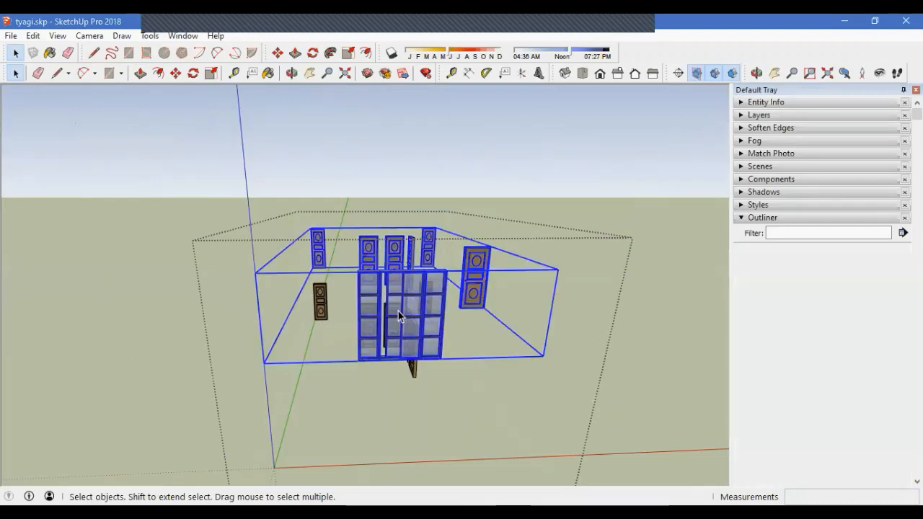
middle_click_drag(412, 346, 472, 371)
scroll(385, 286, "up", 4)
key("Escape")
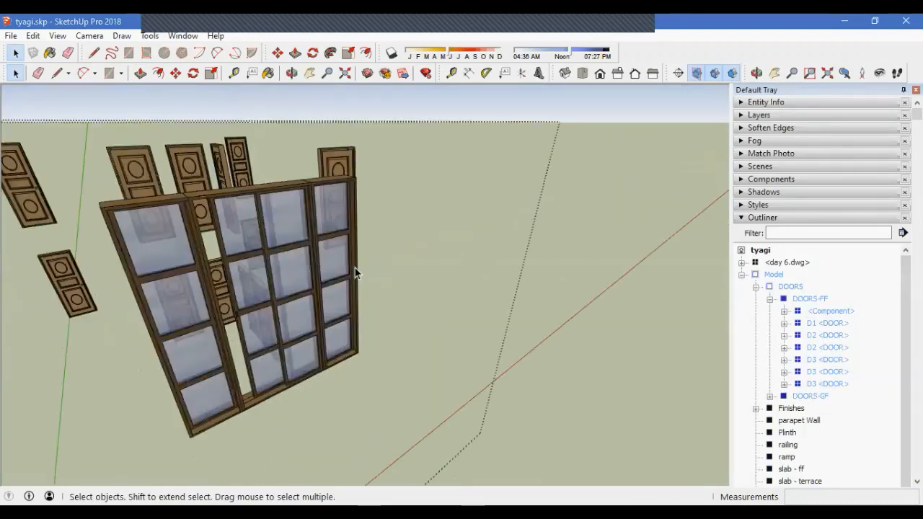
left_click(354, 267)
scroll(358, 283, "down", 5)
middle_click_drag(358, 283, 430, 358)
left_click(505, 332)
left_click(506, 332)
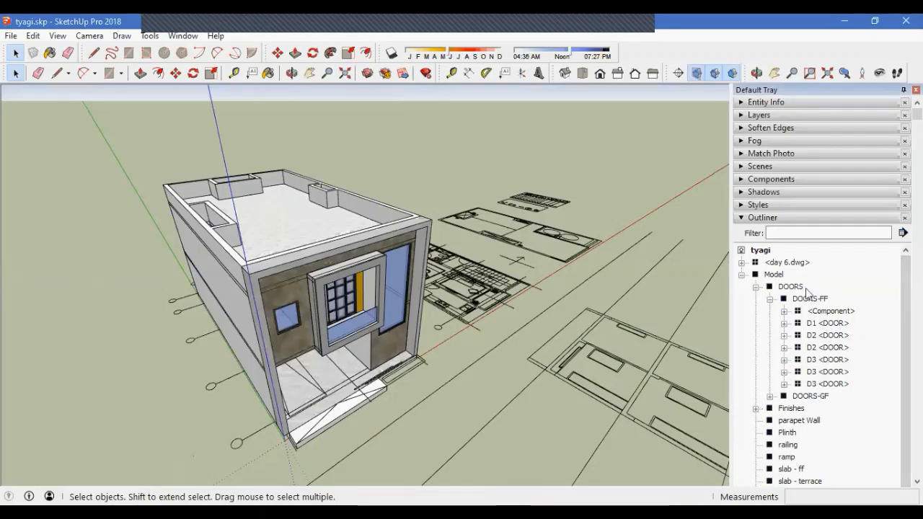
left_click(770, 299)
left_click(756, 287)
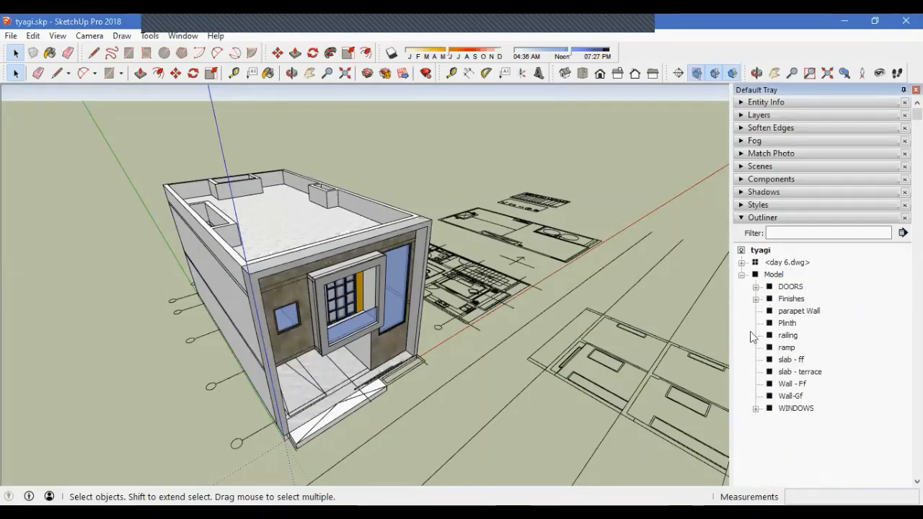
Slope the entrance ramp by lowering the front top edge of its block 1' onto the bottom edge
middle_click_drag(366, 392, 419, 382)
scroll(418, 369, "up", 6)
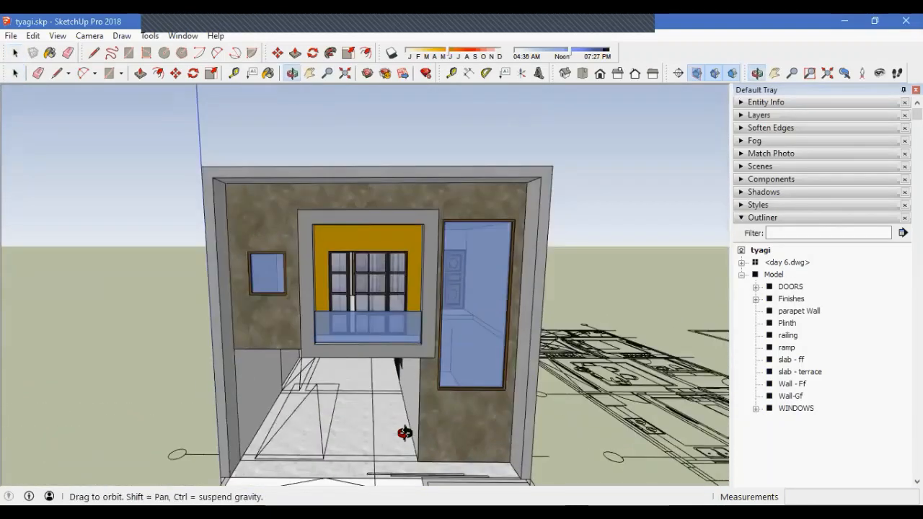
middle_click_drag(404, 433, 398, 462)
scroll(374, 316, "down", 4)
middle_click_drag(374, 315, 318, 354)
scroll(293, 424, "up", 5)
double_click(293, 425)
left_click(293, 425)
scroll(324, 297, "up", 6)
middle_click_drag(303, 289, 280, 323)
middle_click_drag(418, 361, 387, 374)
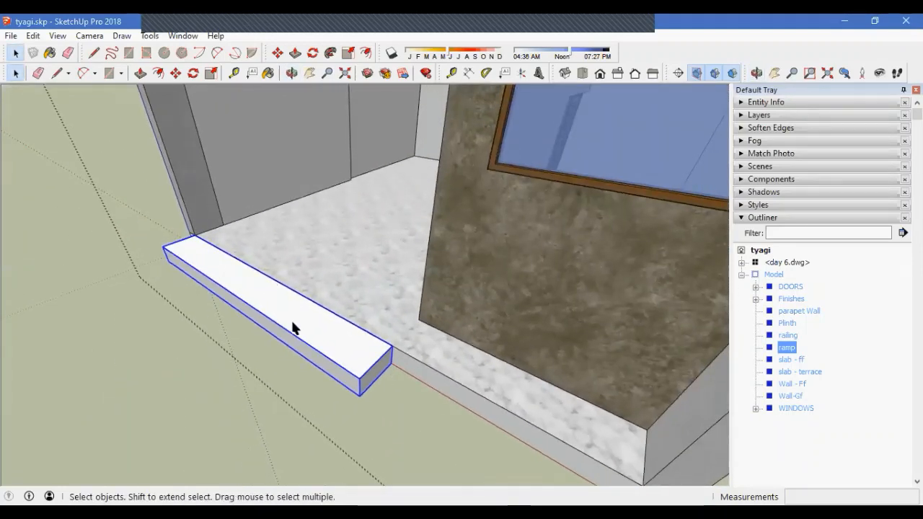
middle_click_drag(364, 358, 321, 329)
scroll(342, 346, "up", 2)
middle_click_drag(334, 376, 354, 355)
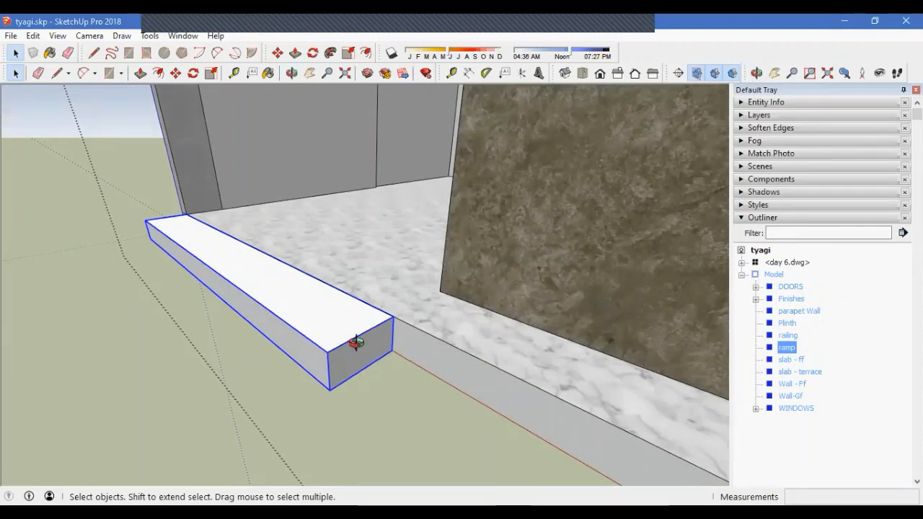
middle_click_drag(354, 336, 325, 345)
double_click(325, 345)
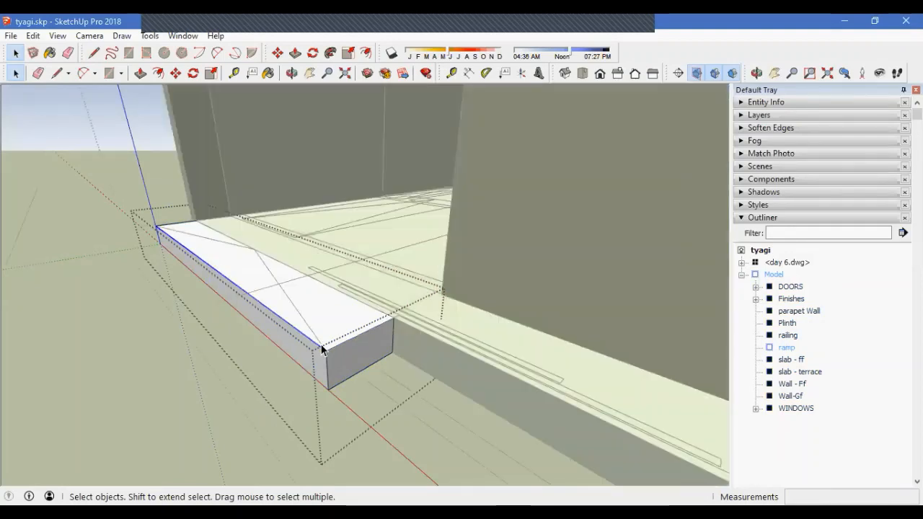
key("m")
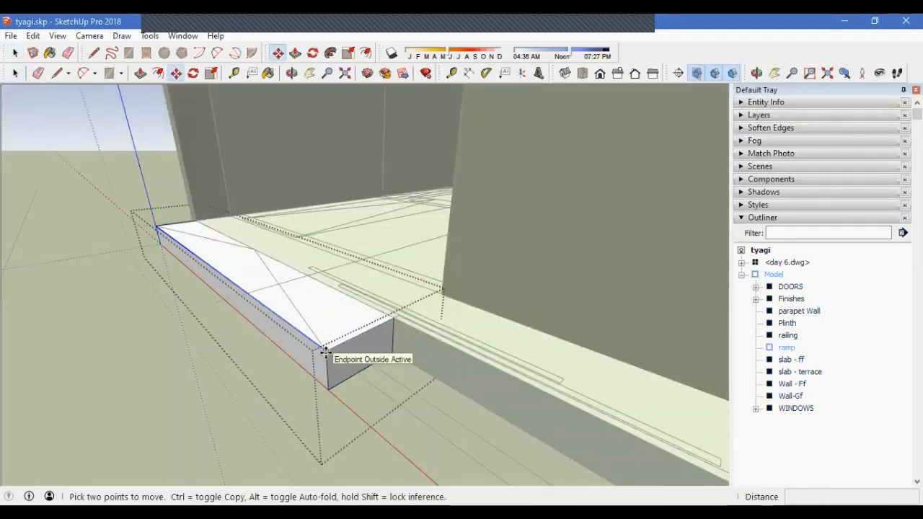
left_click_drag(326, 352, 328, 390)
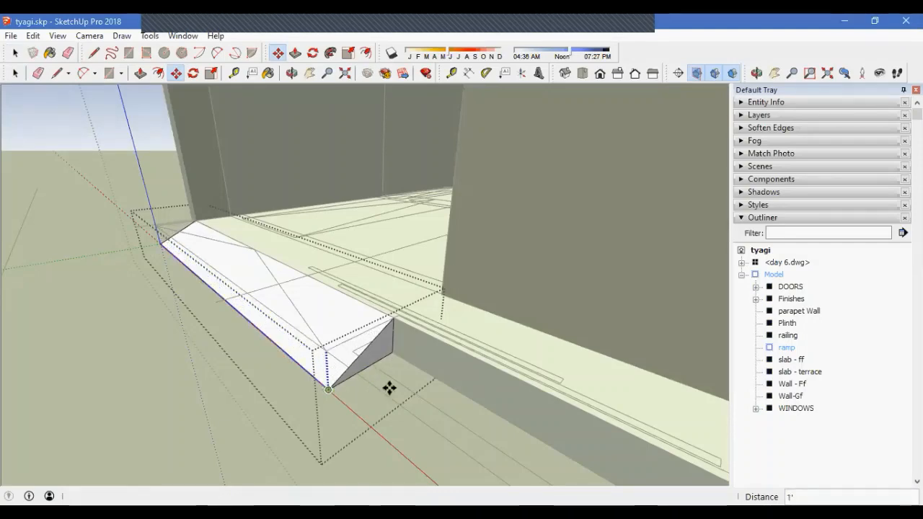
Extend the ramp by moving its front bottom edge 1' outward along the green axis, and finish editing the group
middle_click_drag(387, 385, 552, 305)
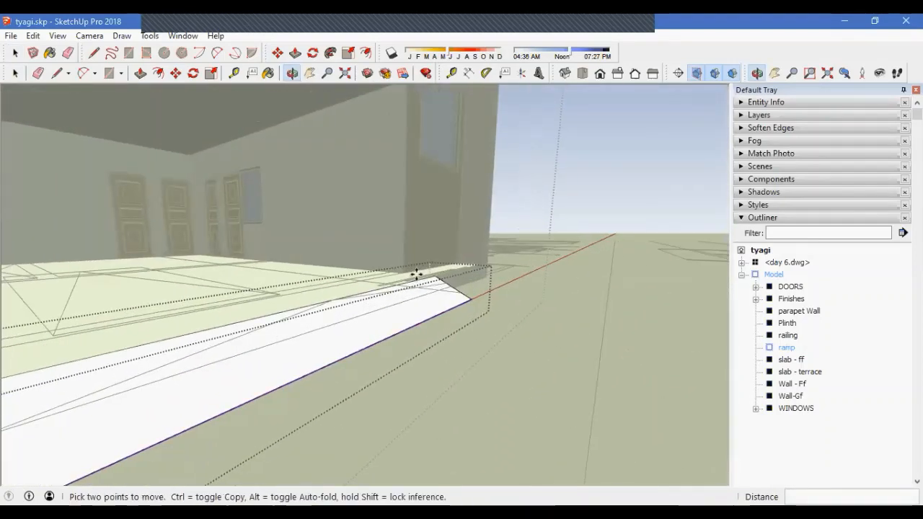
scroll(417, 276, "down", 5)
middle_click_drag(353, 344, 426, 353)
scroll(435, 352, "up", 6)
scroll(436, 352, "down", 6)
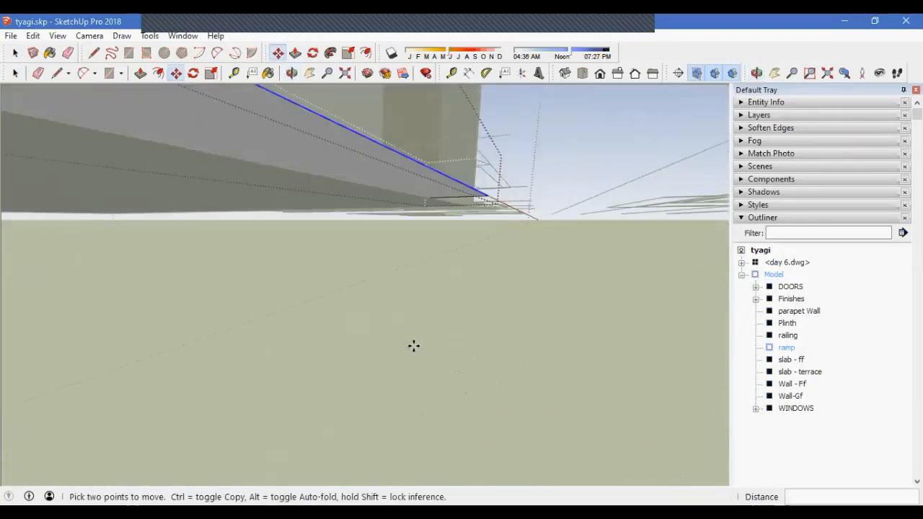
scroll(408, 336, "up", 3)
scroll(373, 347, "down", 2)
scroll(372, 347, "down", 3)
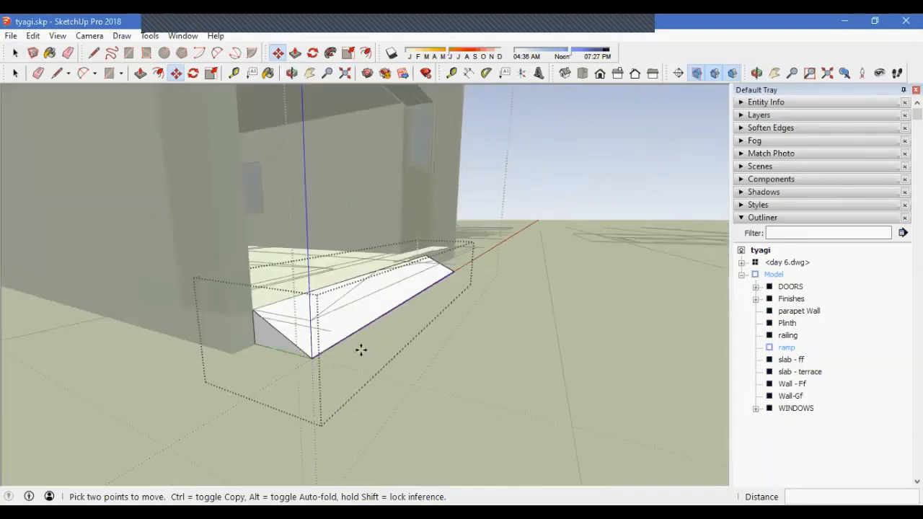
middle_click_drag(361, 350, 249, 322)
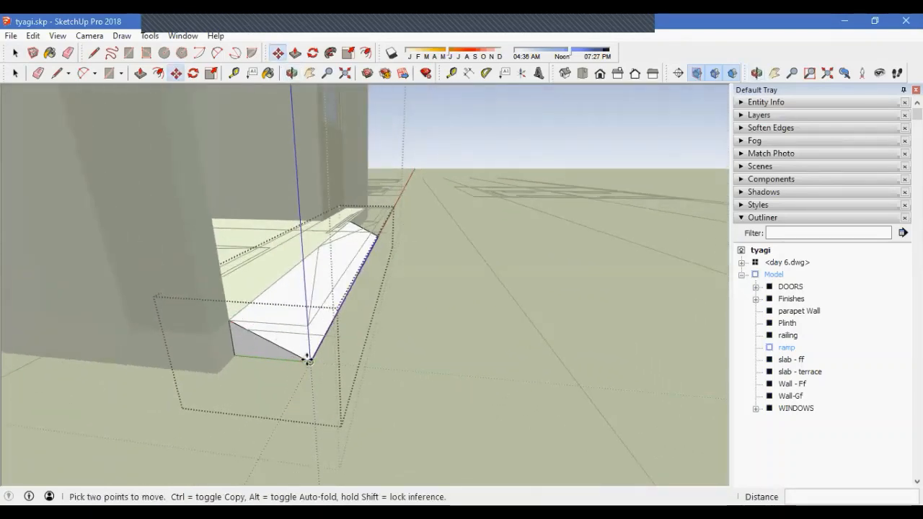
left_click(308, 360)
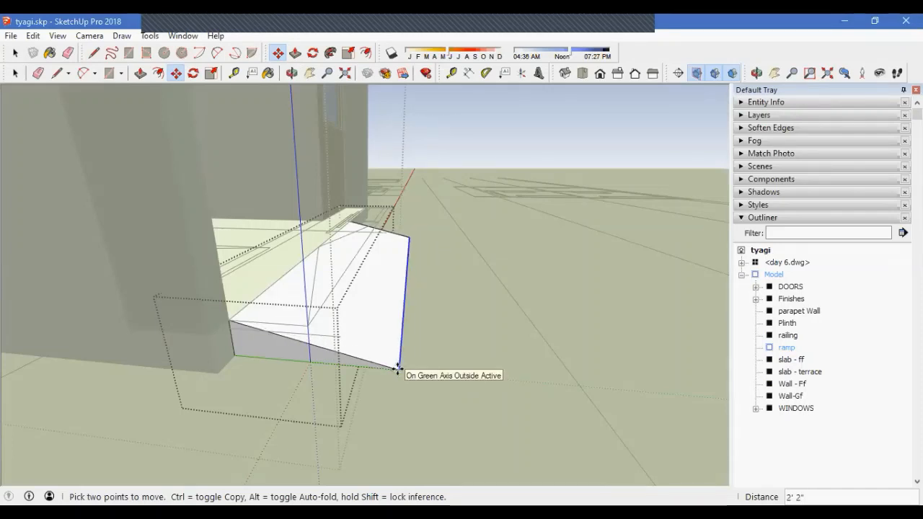
key("Return")
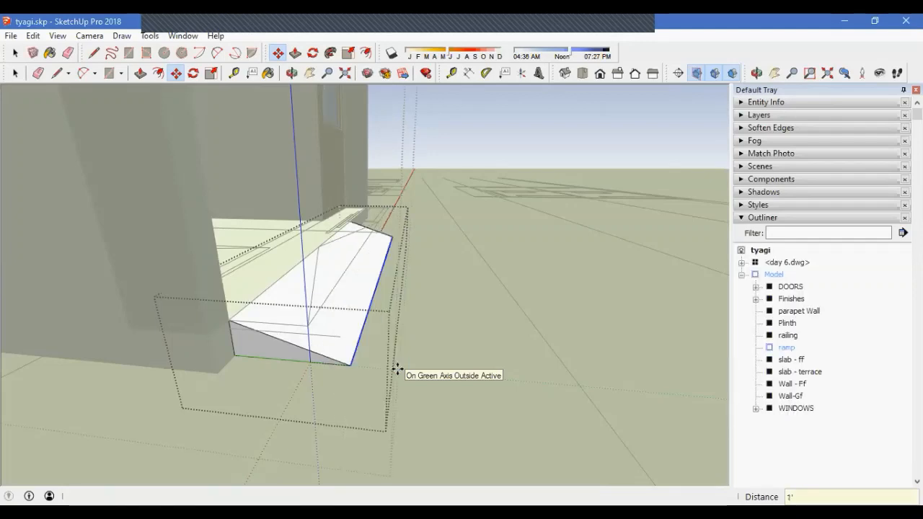
middle_click_drag(397, 371, 311, 375)
key("space")
left_click(229, 390)
Draw a rectangle beside the ramp over the plan outline in front of the stone-clad wall
scroll(230, 386, "down", 4)
scroll(354, 346, "up", 5)
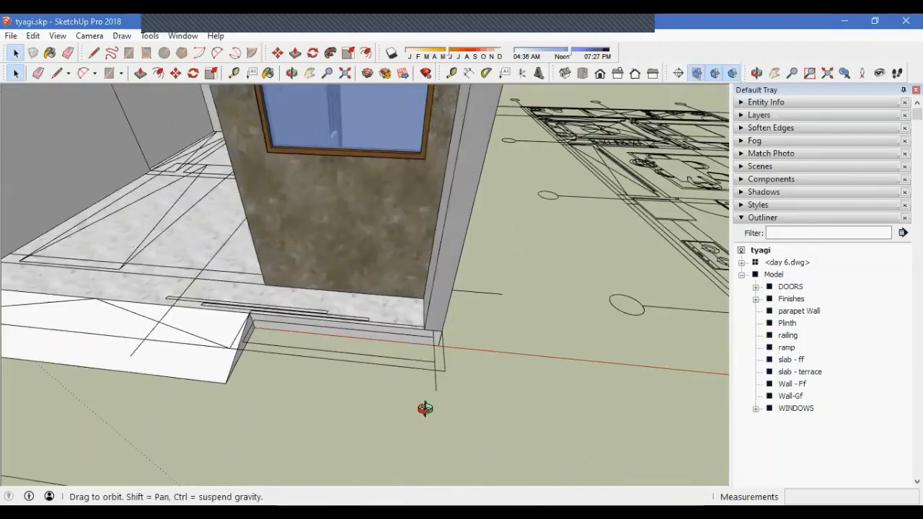
middle_click_drag(427, 406, 366, 373)
scroll(372, 390, "up", 3)
key("r")
scroll(225, 385, "up", 1)
left_click(225, 384)
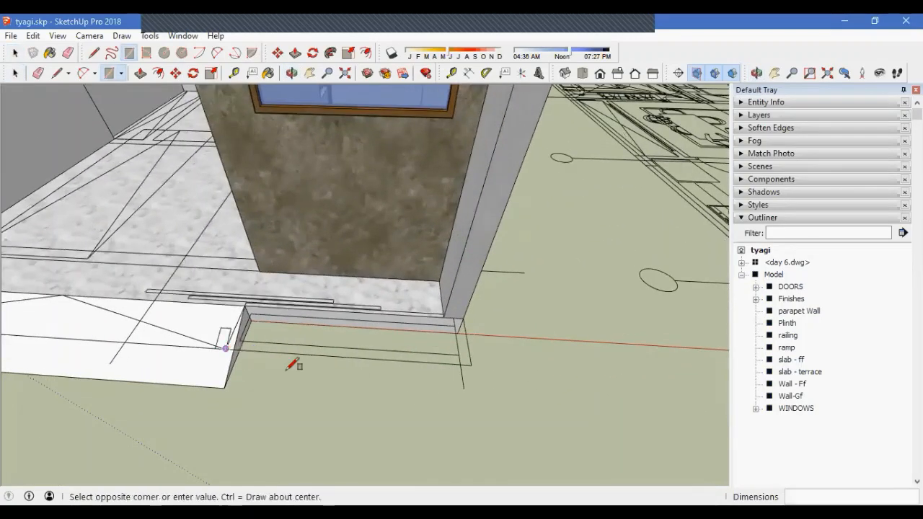
left_click(465, 369)
middle_click_drag(467, 369, 423, 352)
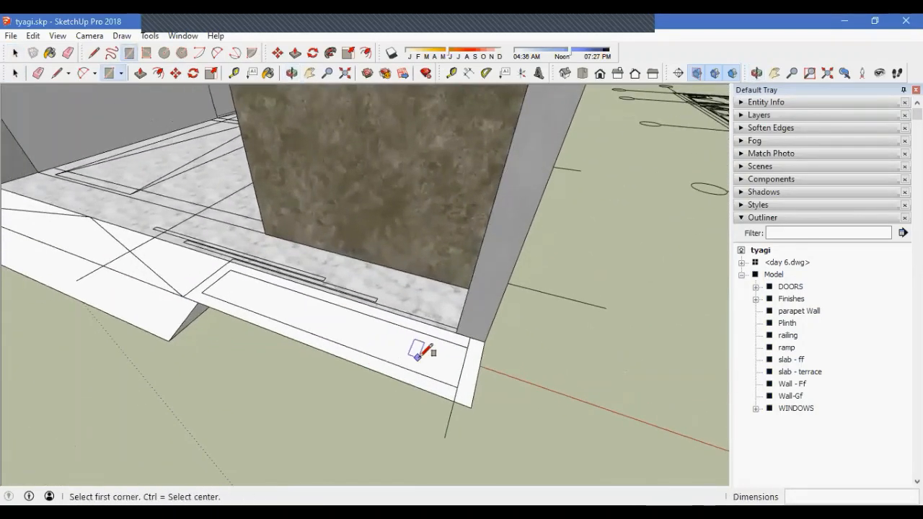
Extrude the rectangle beside the ramp down to the level of the ramp's base corner
key("p")
left_click_drag(423, 371, 169, 346)
middle_click_drag(169, 347, 402, 366)
Group all the geometry of the extruded block beside the ramp
key("space")
triple_click(401, 365)
right_click(401, 360)
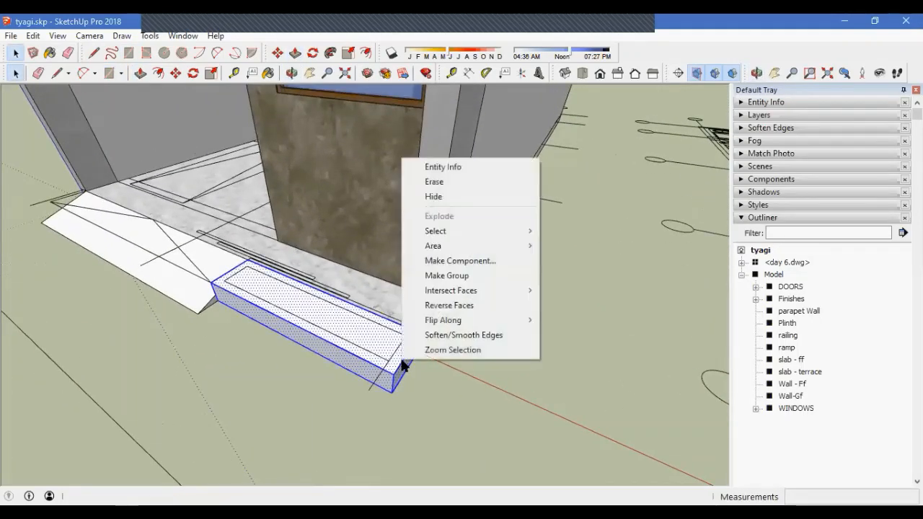
left_click(452, 276)
Rename the new block group Planter and place it inside the Model group in the Outliner
right_click(772, 277)
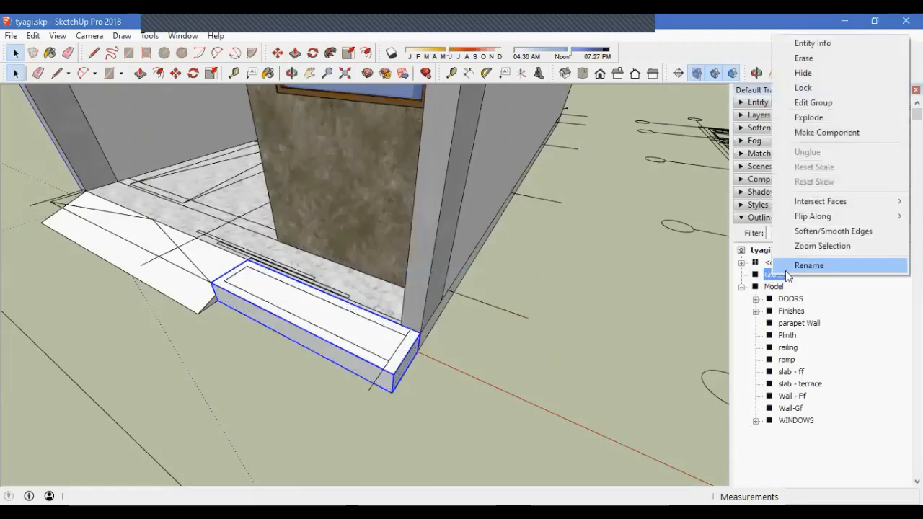
left_click(785, 271)
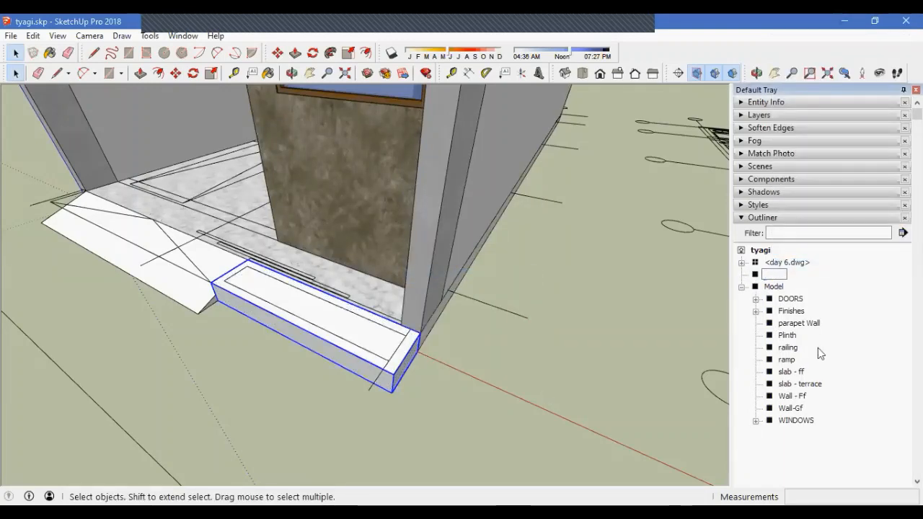
type("Planter")
key("Return")
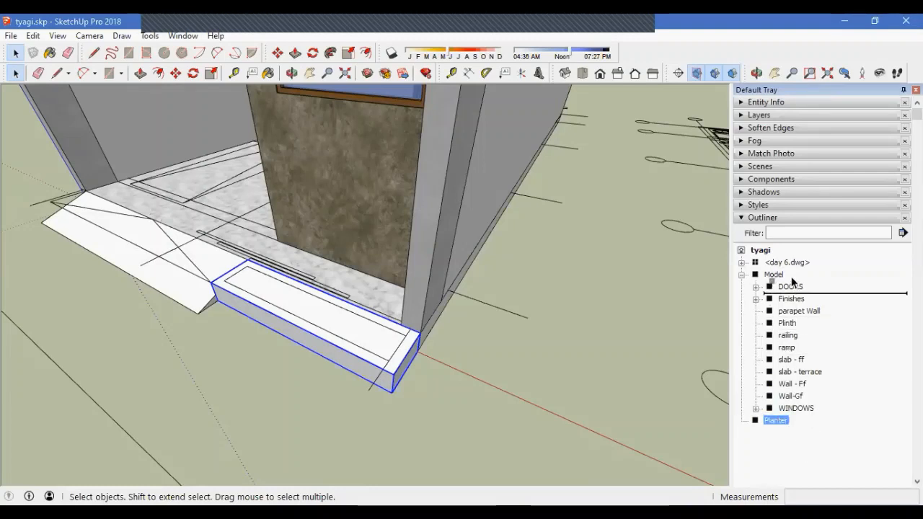
left_click_drag(792, 281, 792, 280)
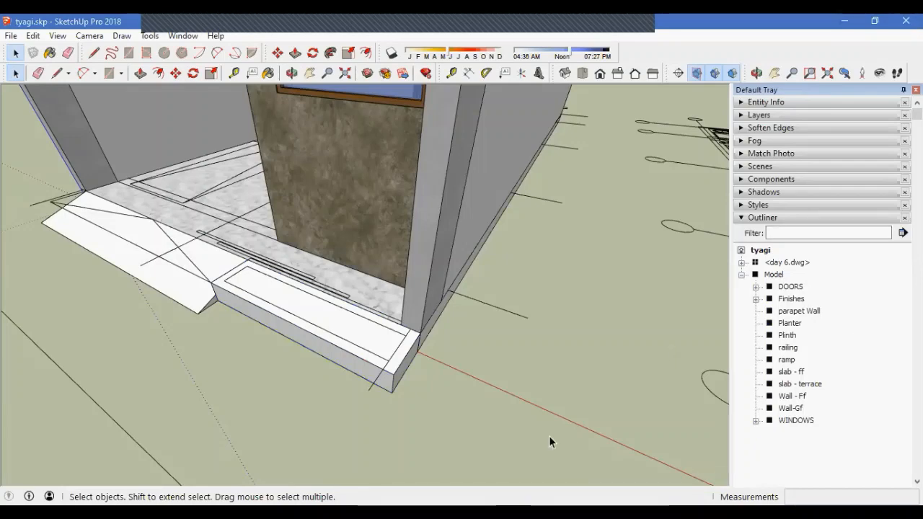
Open the Planter group for editing and offset its top face inward about 5" to the plan's inner outline
key("ctrl+a")
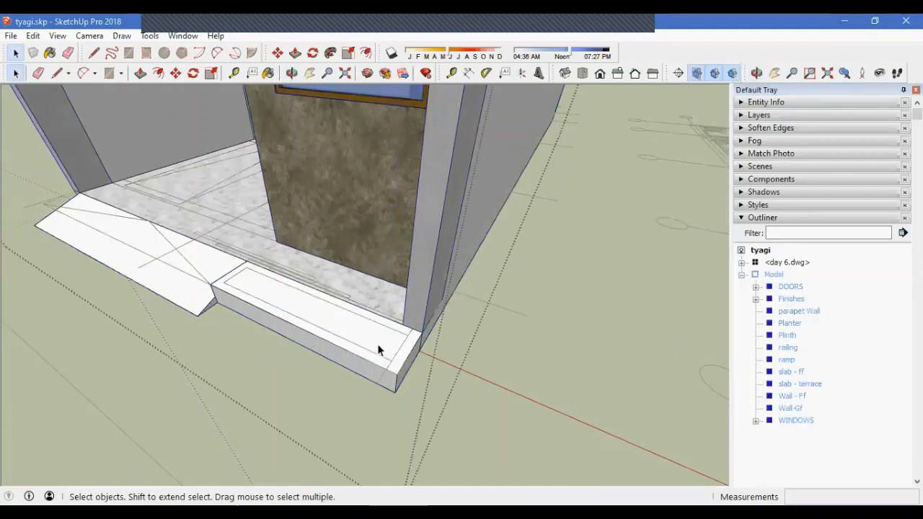
left_click(378, 340)
double_click(376, 338)
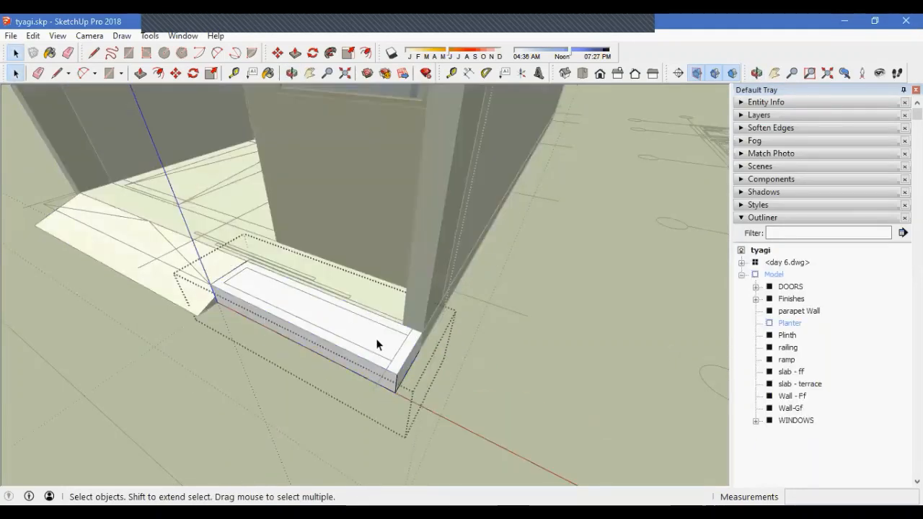
key("f")
left_click(380, 323)
left_click(382, 320)
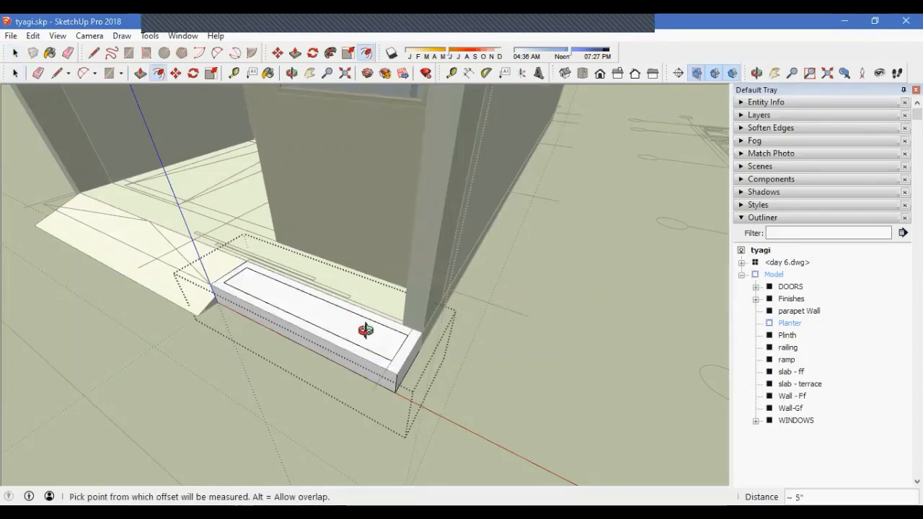
Recess the planter's inner top face by 3" and finish editing the group
key("p")
scroll(364, 336, "up", 3)
left_click(354, 336)
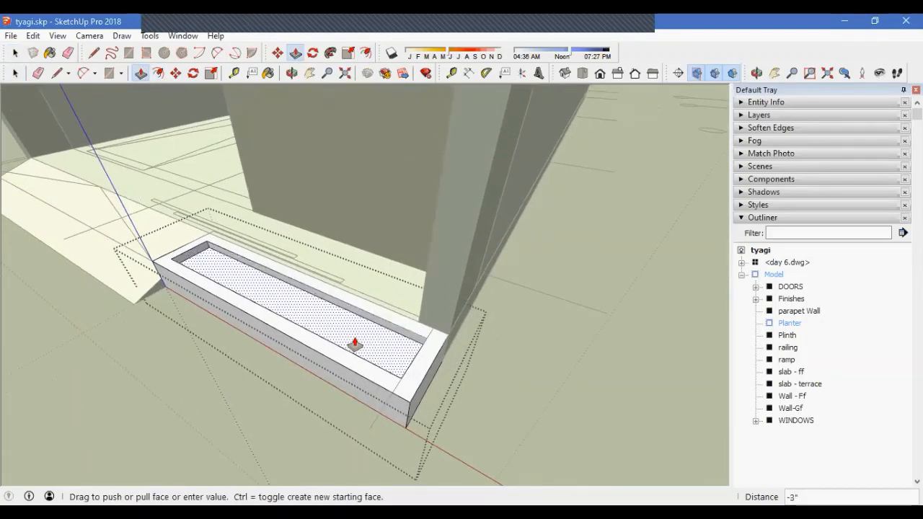
left_click(354, 344)
key("space")
middle_click_drag(354, 344, 495, 349)
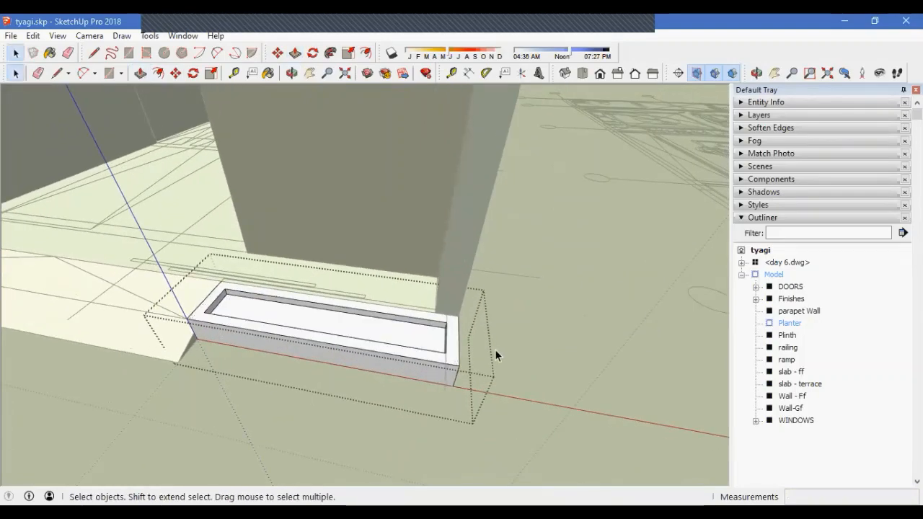
middle_click_drag(465, 377, 379, 344)
middle_click_drag(481, 350, 354, 392)
left_click(409, 381)
middle_click_drag(409, 381, 515, 408)
left_click(387, 377)
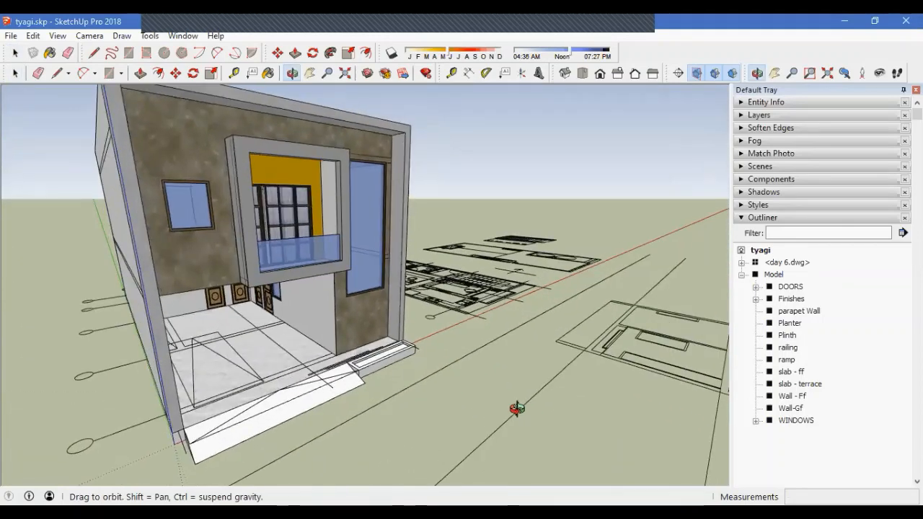
Paint all the planter's faces with the Polished Concrete New material
scroll(434, 317, "up", 4)
key("b")
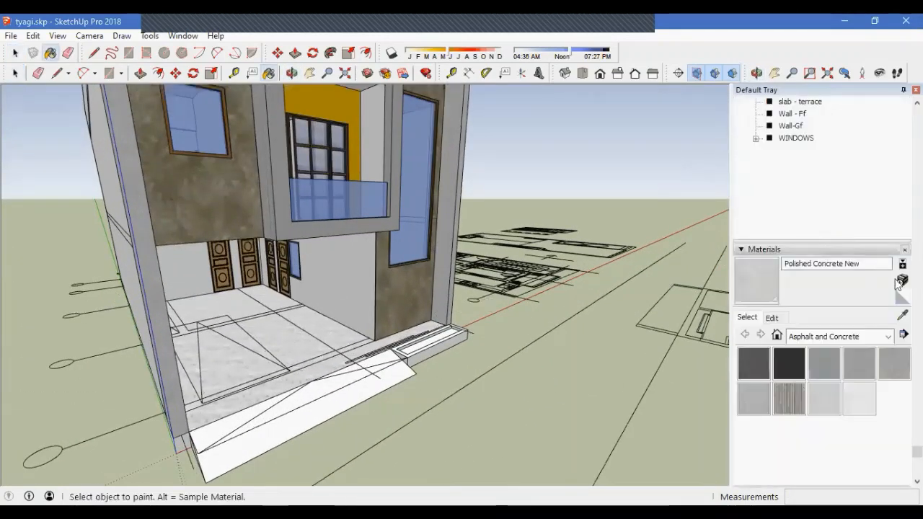
key("alt")
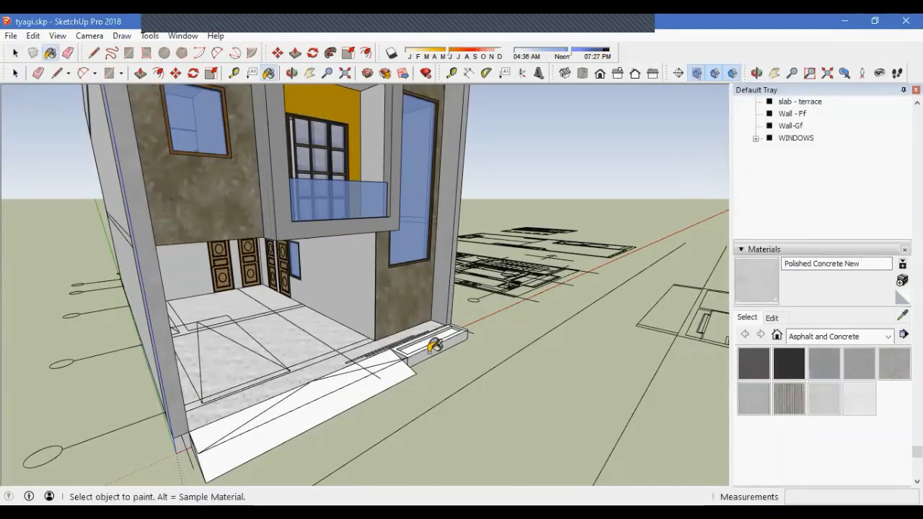
scroll(430, 349, "up", 2)
key("space")
double_click(428, 352)
triple_click(428, 352)
key("b")
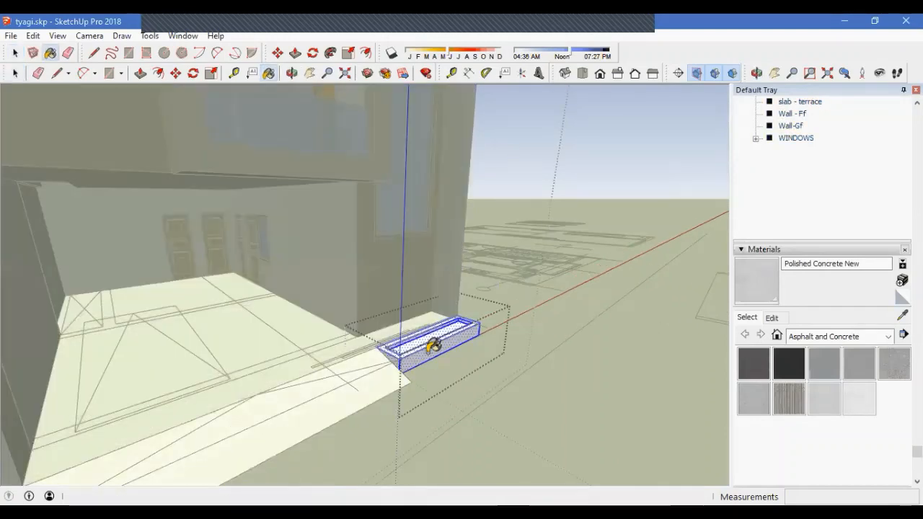
left_click(428, 352)
scroll(473, 296, "down", 4)
Paint the entrance ramp's faces with Polished Concrete New and leave the group
key("space")
scroll(391, 355, "up", 2)
left_click(391, 355)
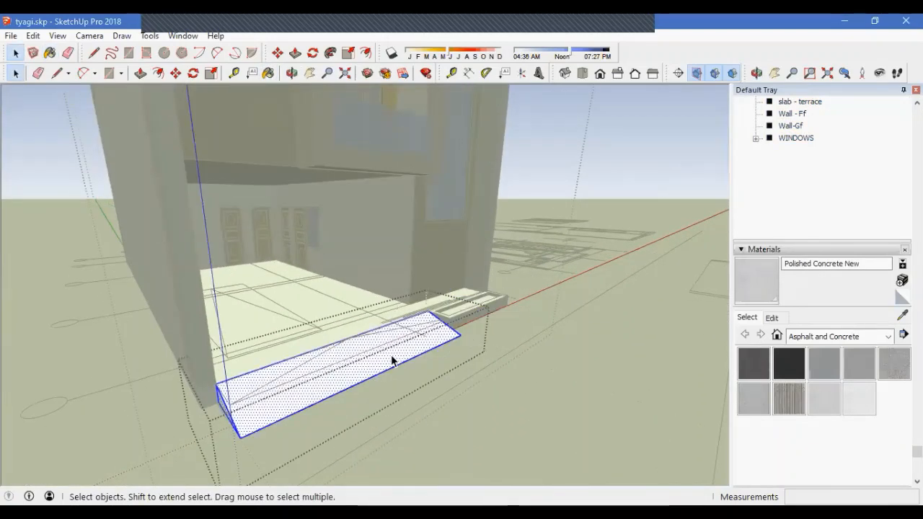
key("b")
left_click(392, 352)
key("space")
key("Escape")
Examine the front elevation with the painted ramp and planter, and view the whole house from above
scroll(394, 359, "down", 4)
middle_click_drag(397, 350, 421, 382)
scroll(312, 459, "up", 2)
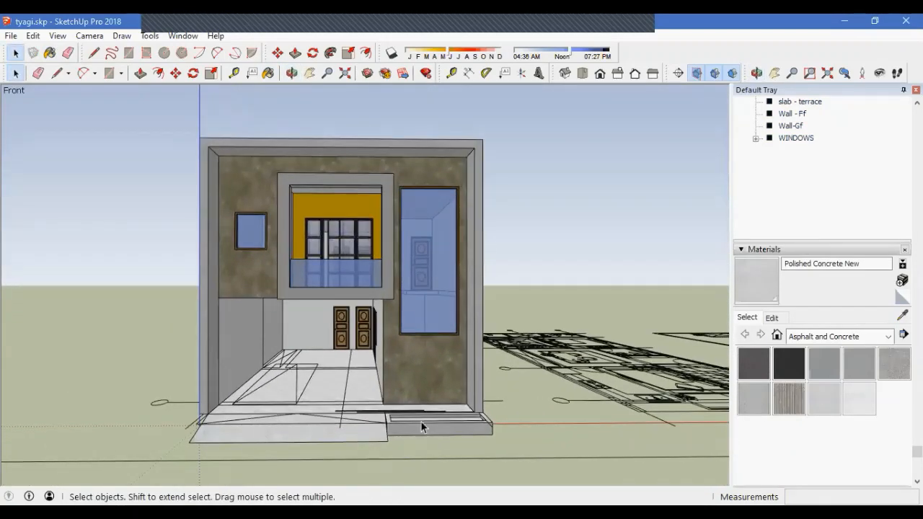
middle_click_drag(421, 422, 409, 467)
scroll(362, 376, "down", 3)
scroll(389, 375, "up", 8)
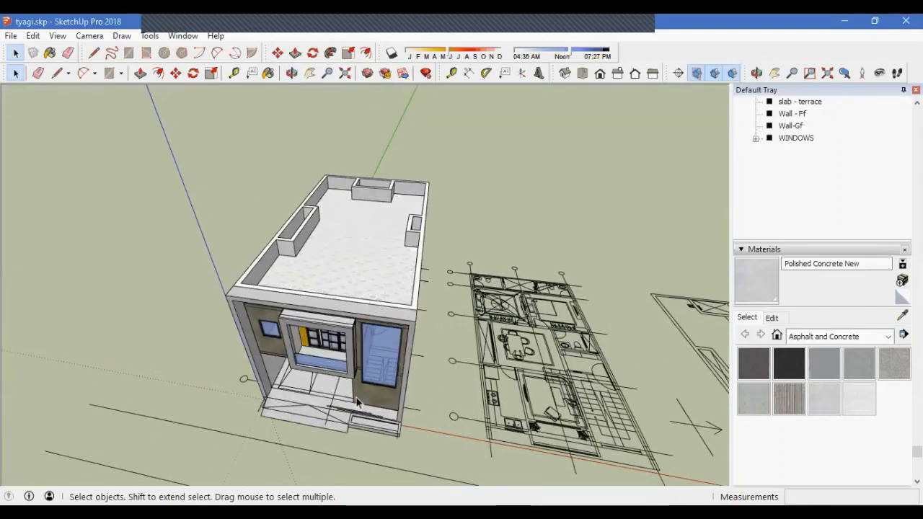
scroll(397, 354, "down", 5)
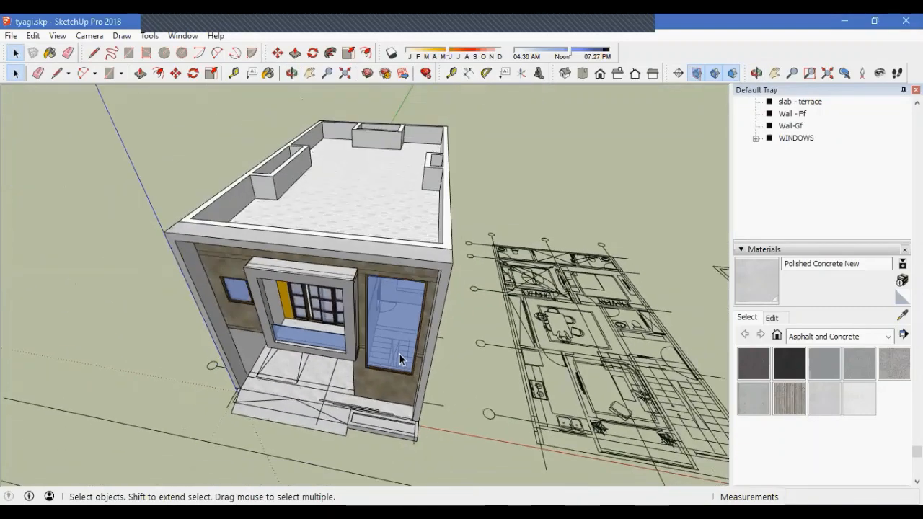
mouse_move(399, 354)
middle_mouse_down()
mouse_move(313, 402)
mouse_move(469, 349)
mouse_move(408, 378)
mouse_move(402, 392)
mouse_move(405, 368)
middle_mouse_up()
scroll(409, 378, "down", 2)
scroll(381, 289, "down", 3)
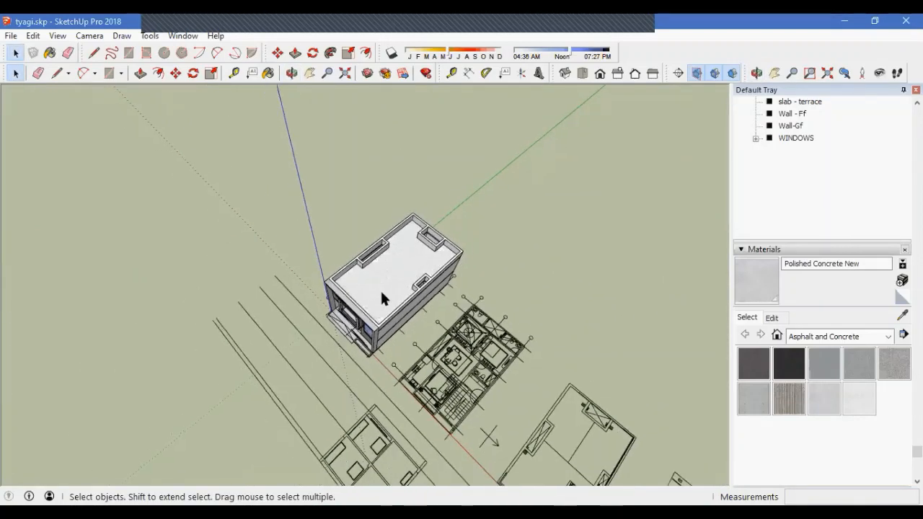
Cut the house with a horizontal section plane lowered to the ground floor, and hide the section plane outline
scroll(381, 289, "up", 5)
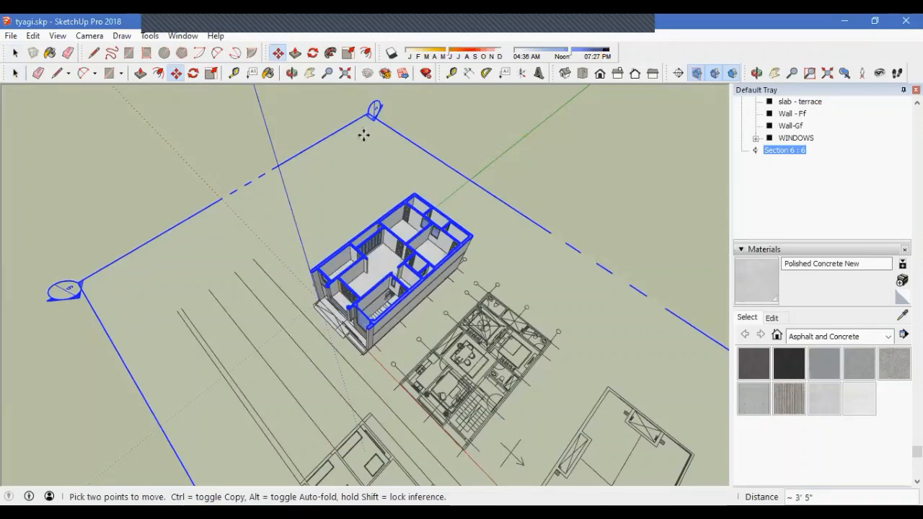
left_click_drag(363, 136, 367, 151)
middle_click_drag(386, 426, 195, 461)
scroll(322, 285, "up", 3)
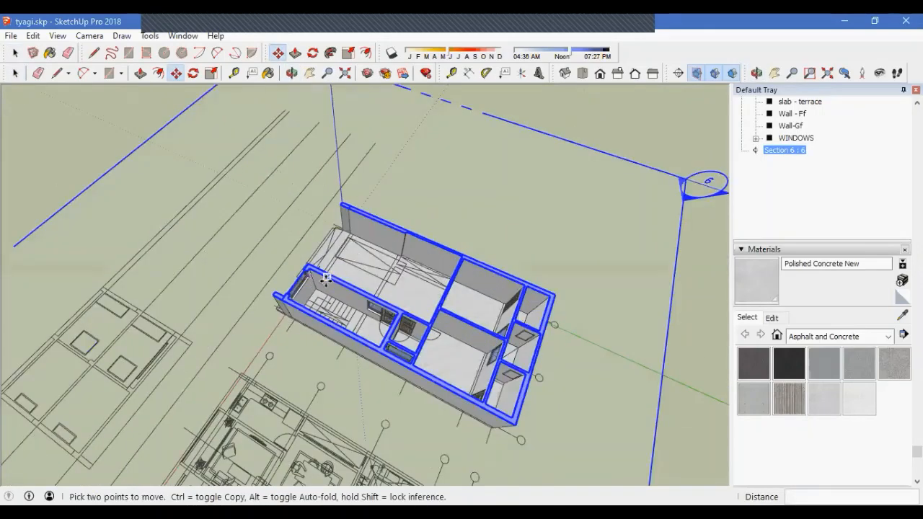
scroll(331, 282, "up", 6)
key("space")
scroll(261, 293, "down", 2)
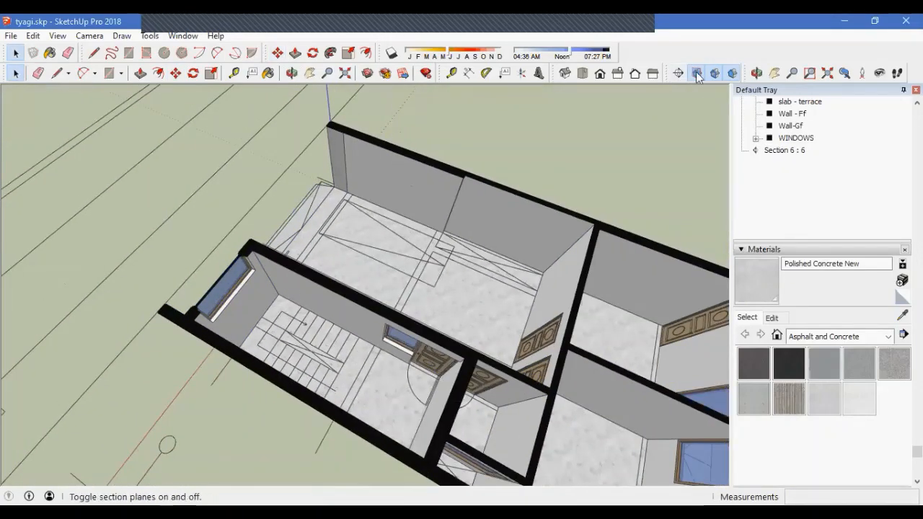
left_click(697, 73)
Examine the staircase lines of the CAD plan on the ground floor of the sectioned house
middle_click_drag(432, 267, 250, 301)
scroll(380, 375, "up", 3)
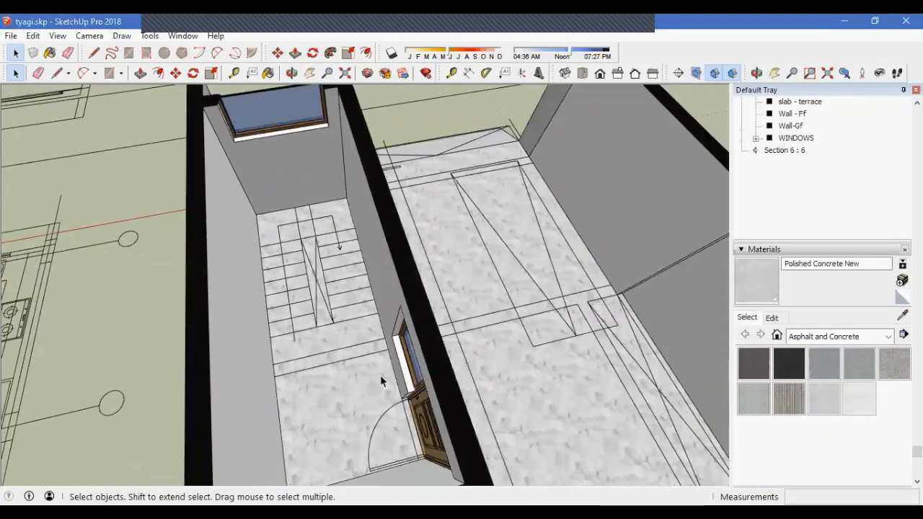
middle_click_drag(380, 375, 324, 318)
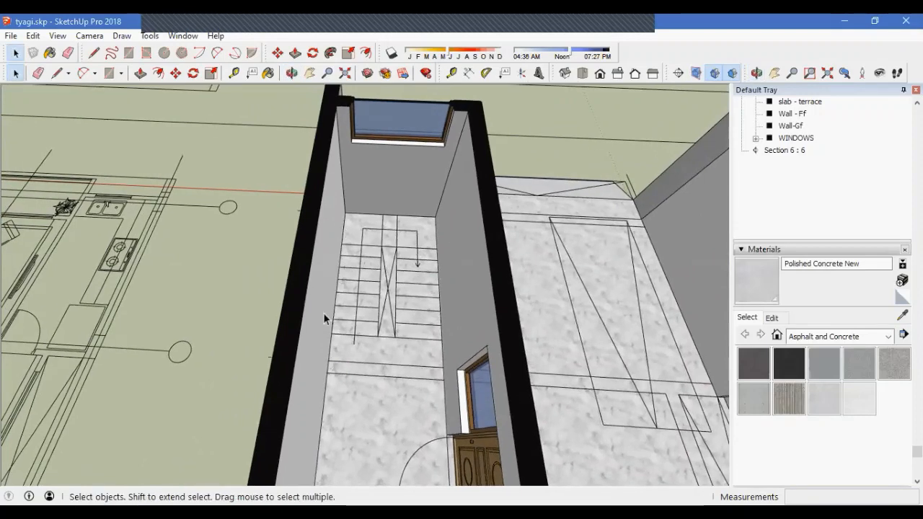
scroll(400, 336, "up", 4)
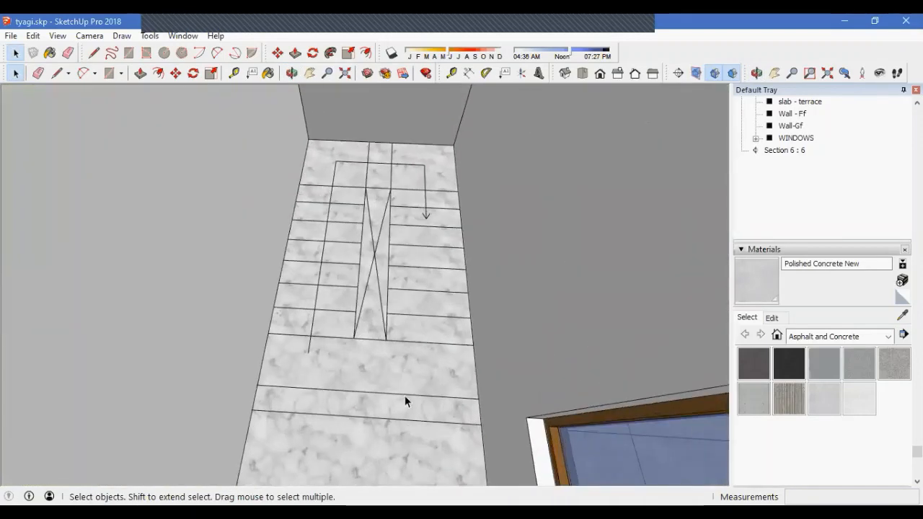
scroll(406, 399, "down", 6)
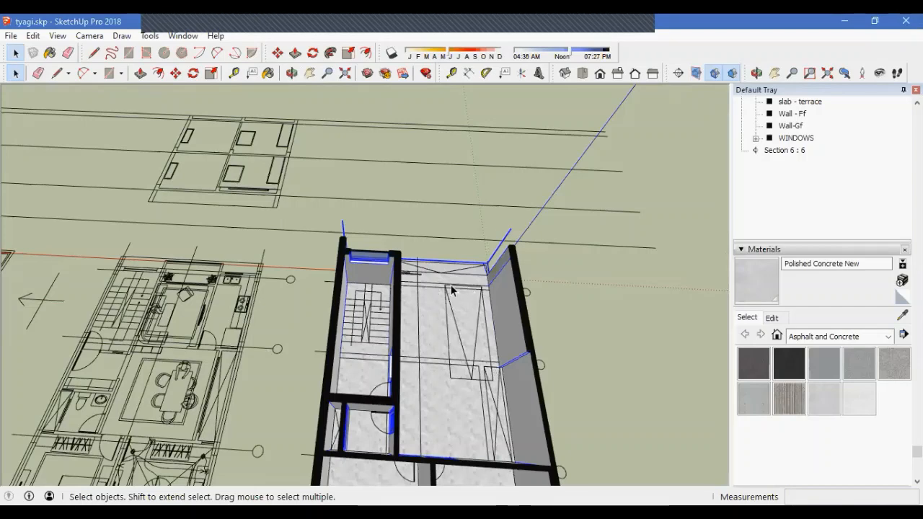
scroll(348, 367, "up", 3)
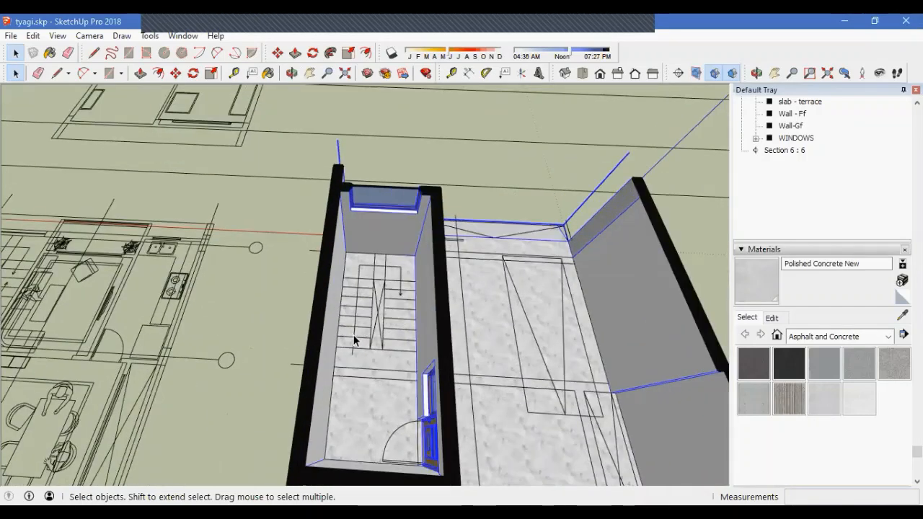
scroll(453, 323, "down", 1)
scroll(806, 202, "up", 5)
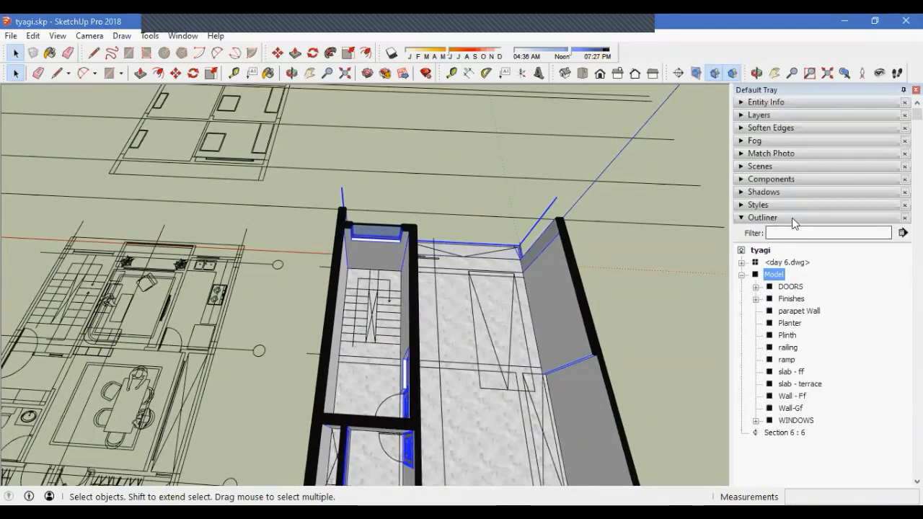
Open the layer list and hide the Ar-Beam layer of the CAD plan
left_click(792, 217)
left_click(776, 116)
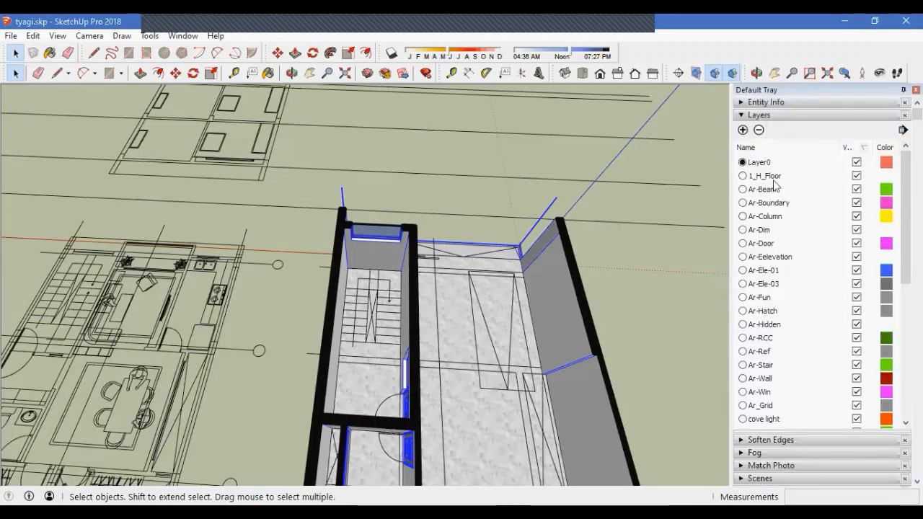
scroll(778, 327, "down", 10)
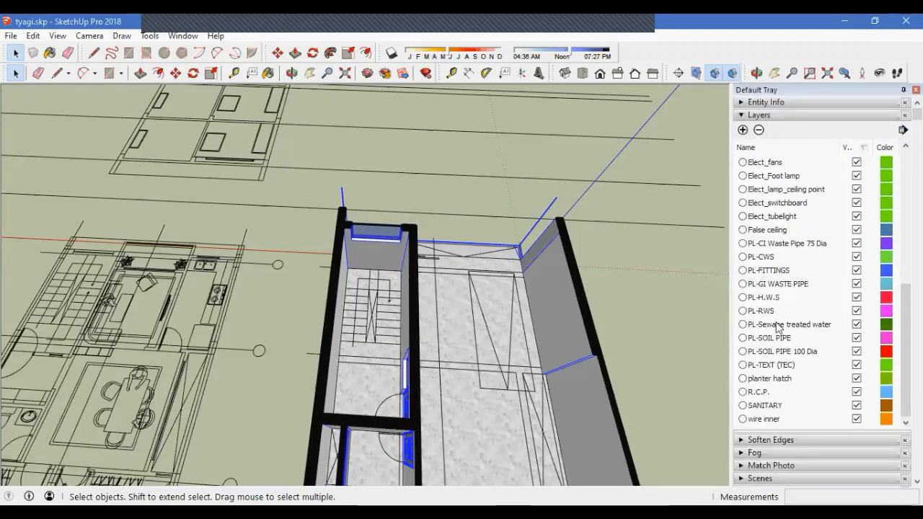
scroll(789, 153, "up", 10)
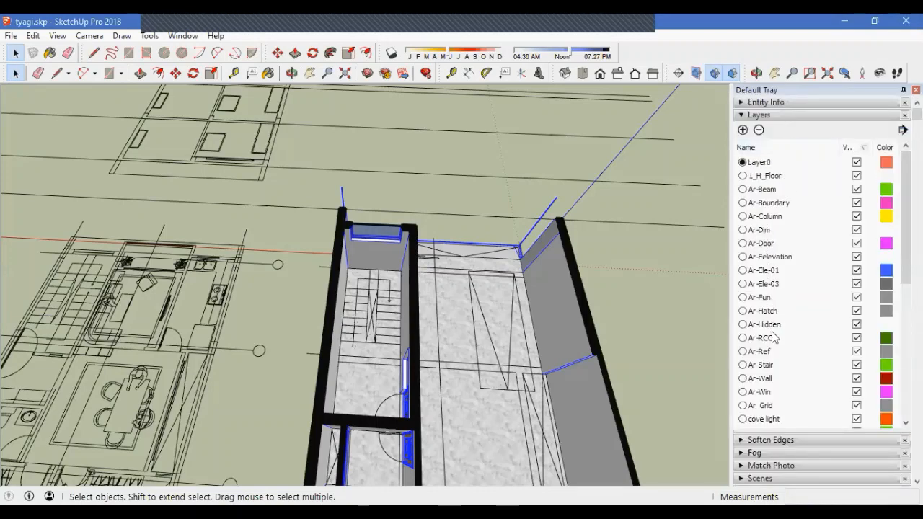
left_click(857, 189)
scroll(365, 370, "up", 2)
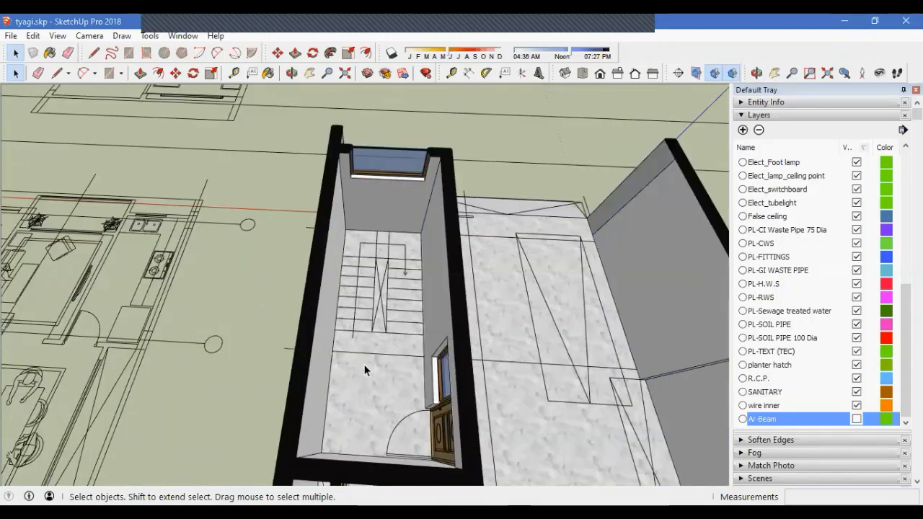
Hide the Ar_Grid layer so its lines no longer cross the staircase area
scroll(368, 368, "up", 2)
middle_click_drag(386, 359, 347, 332)
scroll(348, 332, "down", 1)
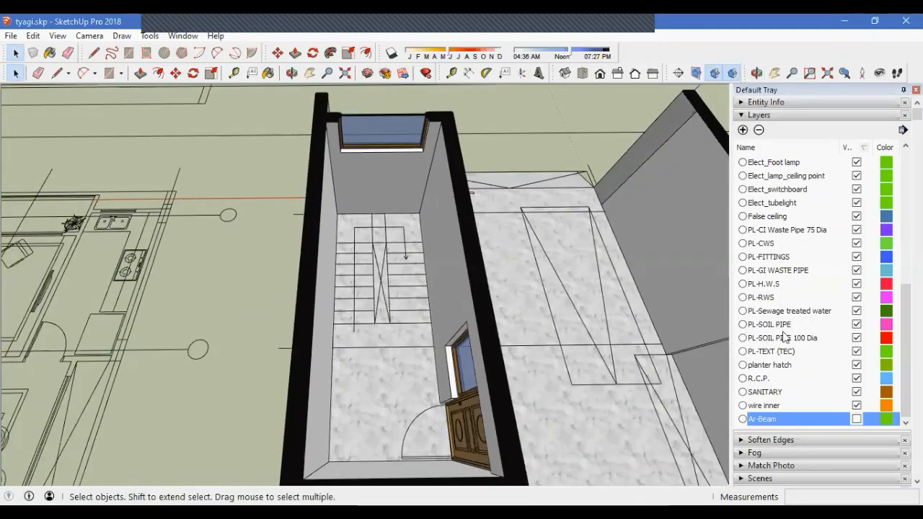
scroll(788, 337, "up", 3)
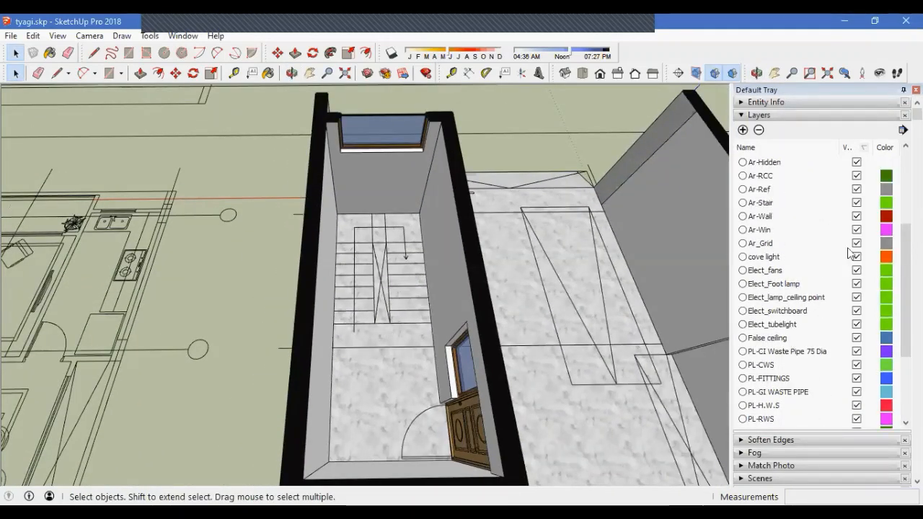
left_click(857, 243)
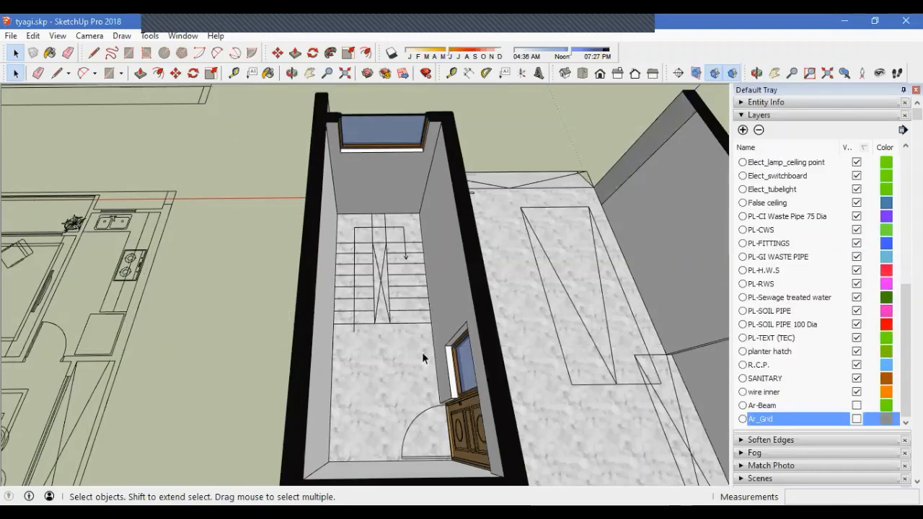
Draw a rectangle over the first tread of the plan's staircase, beside the side wall
middle_click_drag(422, 352, 386, 320)
scroll(386, 320, "up", 3)
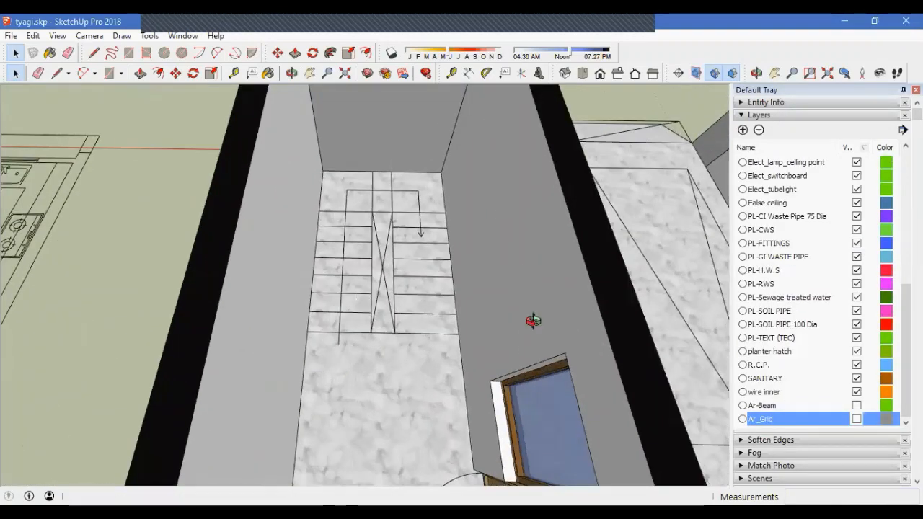
middle_click_drag(532, 320, 411, 332)
scroll(372, 332, "up", 3)
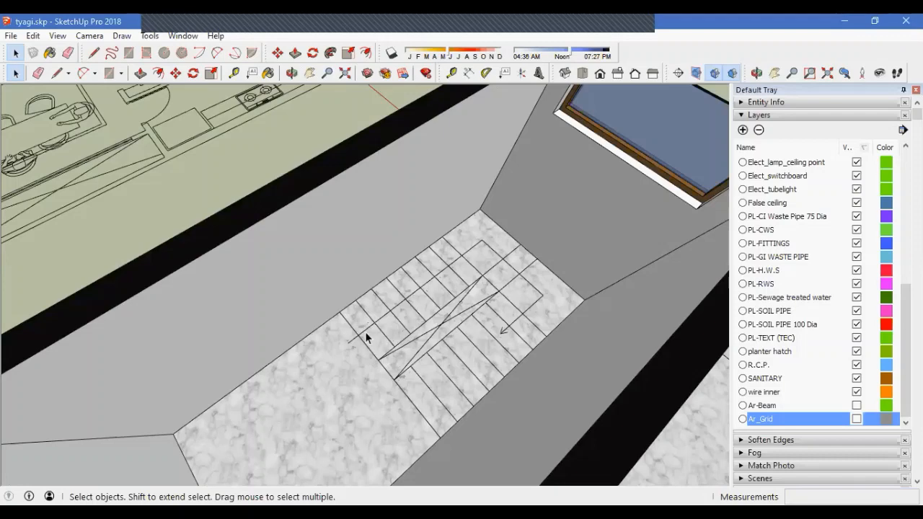
key("r")
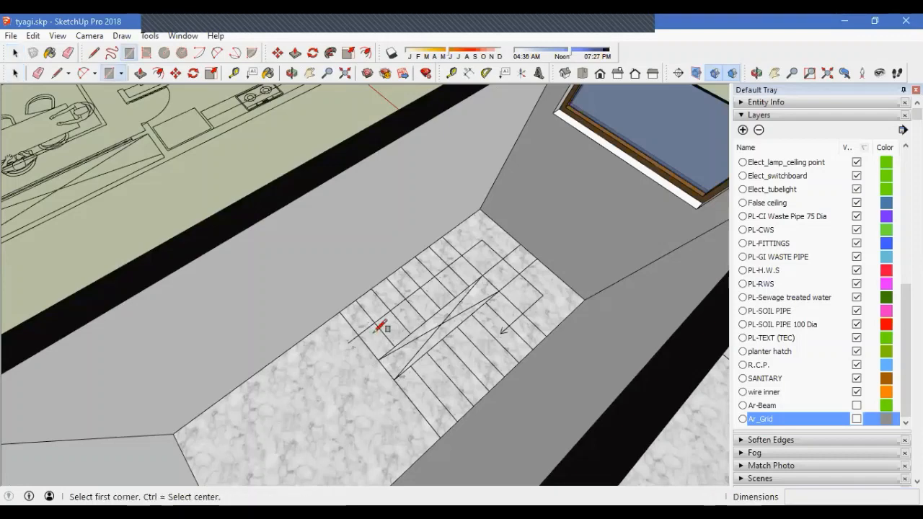
left_click(339, 311)
left_click(388, 354)
scroll(388, 358, "up", 5)
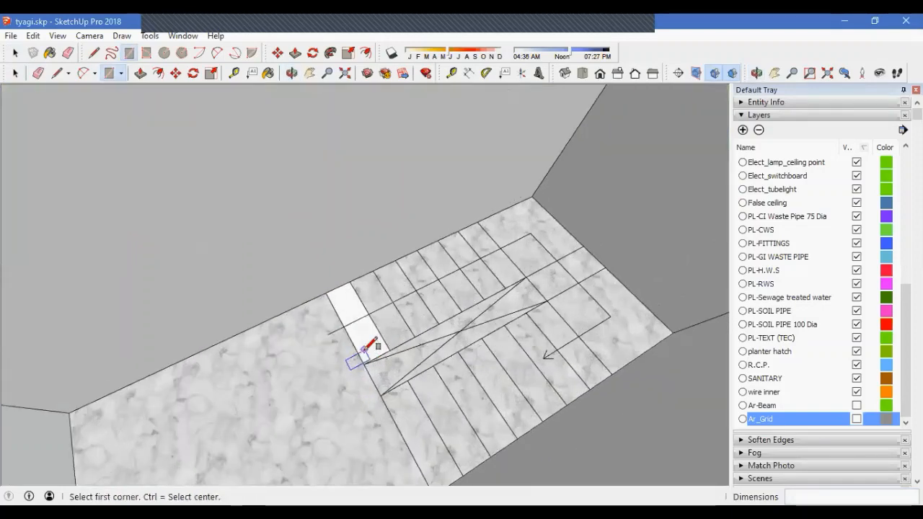
Extrude the first tread's face upward by 6" to form a solid step
middle_click_drag(387, 359, 412, 347)
key("p")
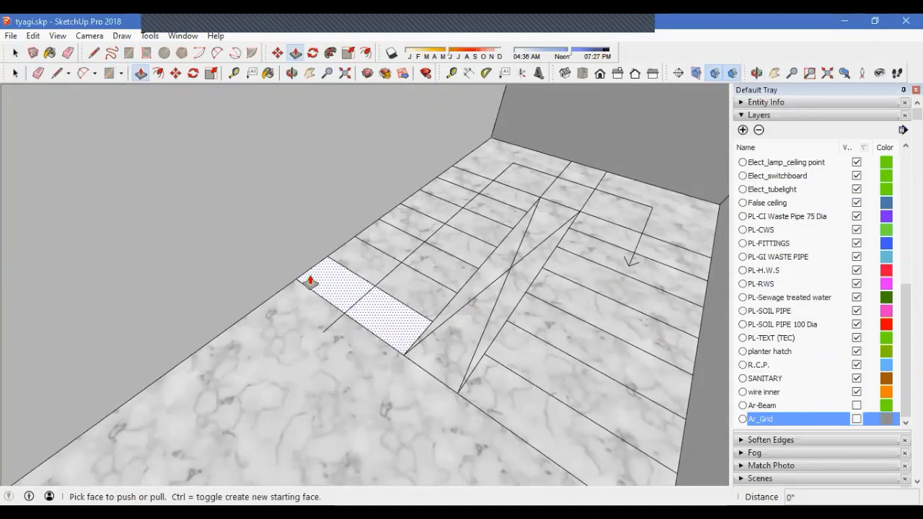
left_click(379, 320)
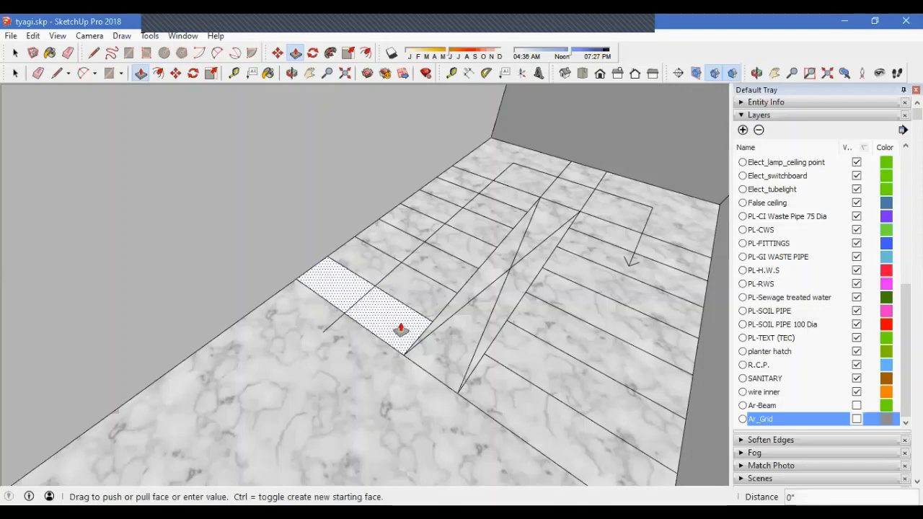
left_click(396, 311)
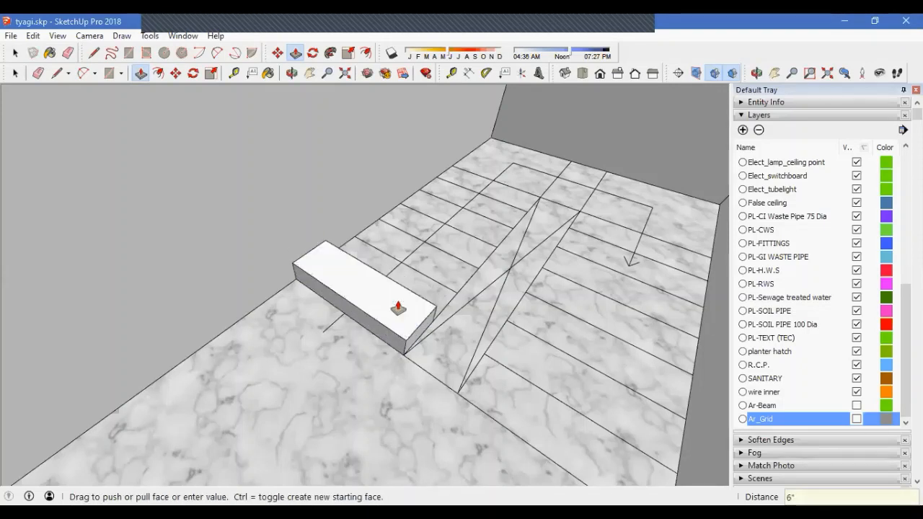
Select the whole step solid and make it a group
key("space")
triple_click(393, 318)
middle_click_drag(396, 317, 361, 317)
right_click(380, 309)
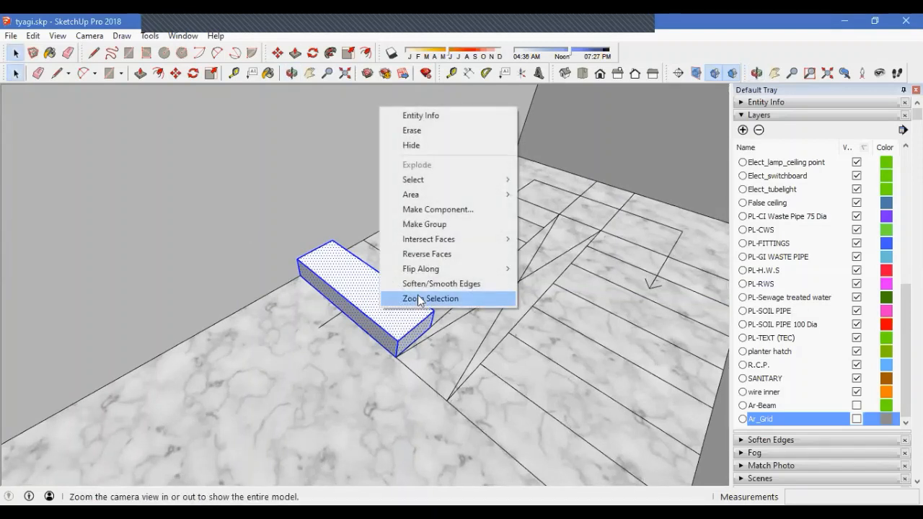
left_click(423, 225)
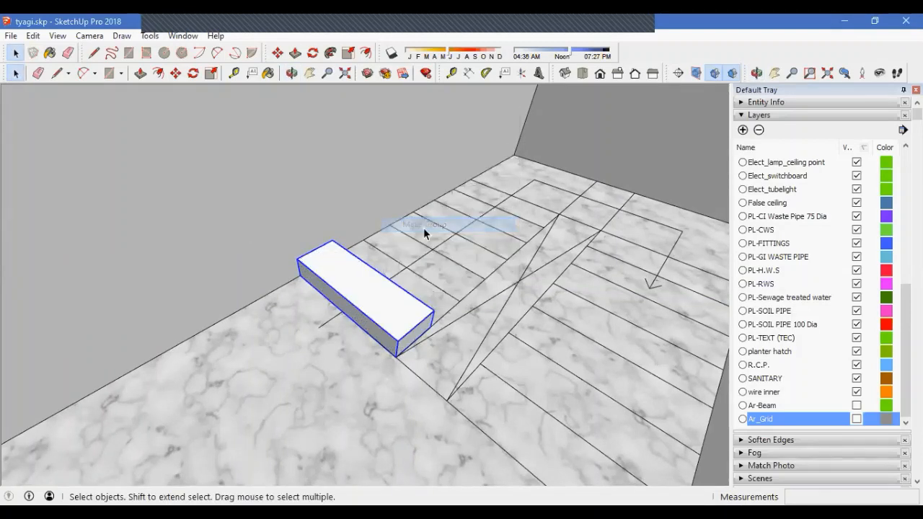
Show the model's object hierarchy and rename the new group as Step
left_click(814, 114)
left_click(769, 231)
left_click(770, 231)
left_click(769, 217)
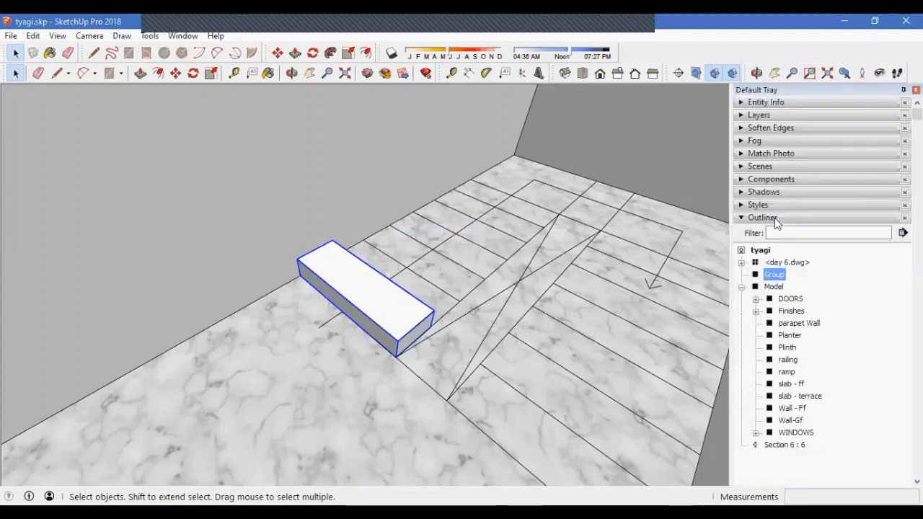
right_click(774, 276)
left_click(801, 262)
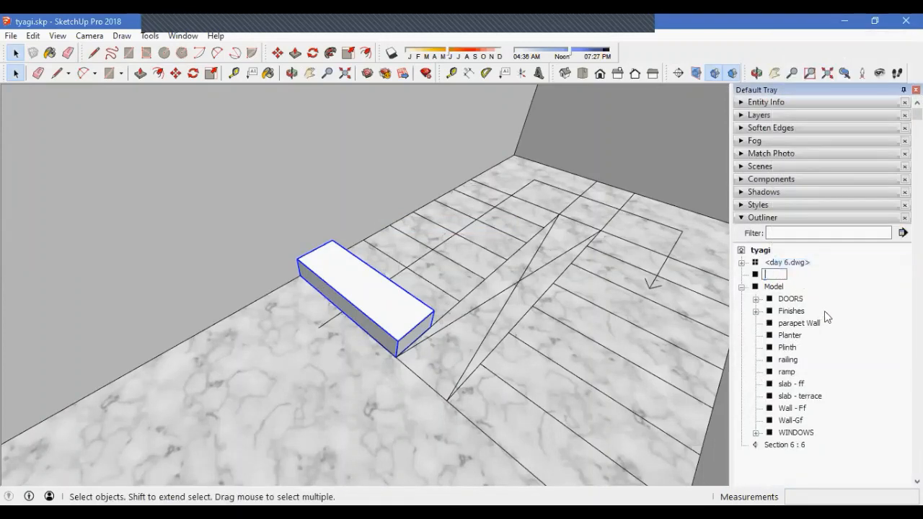
type("Step")
key("Return")
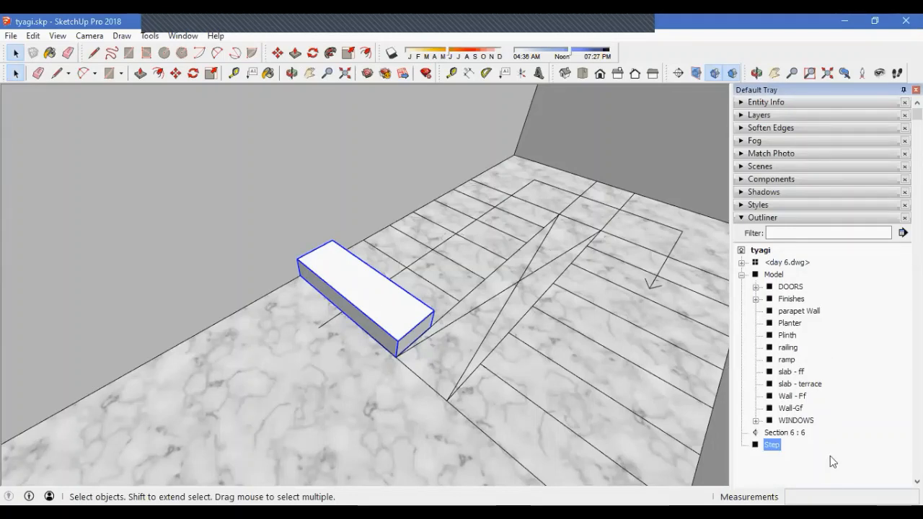
Copy the step from its lower front corner to its upper back corner, forming the second step
middle_click_drag(471, 369, 488, 402)
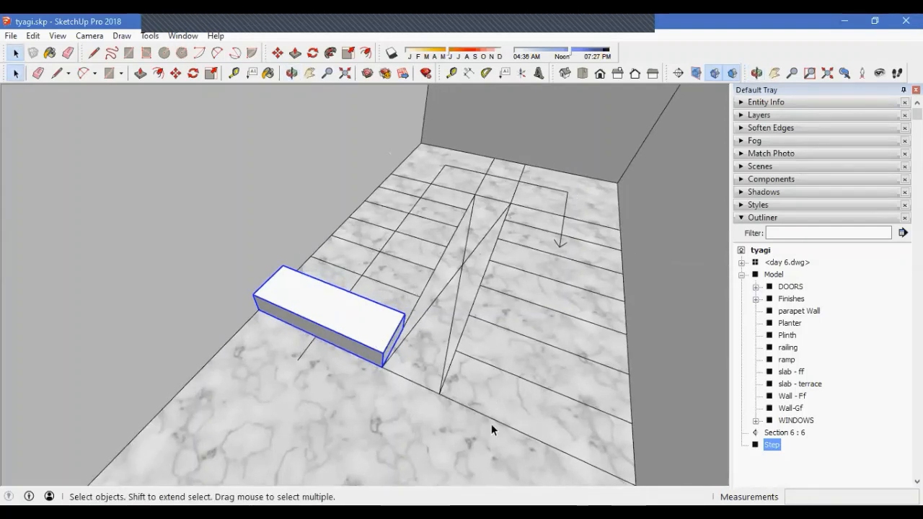
middle_click_drag(491, 424, 472, 417)
middle_click_drag(432, 386, 455, 327)
middle_click_drag(383, 305, 342, 379)
middle_click_drag(393, 339, 337, 294)
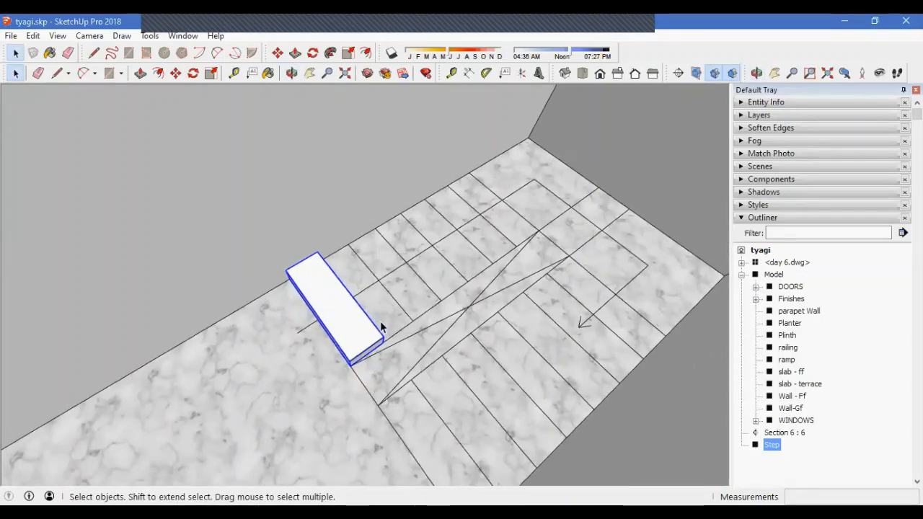
middle_click_drag(384, 329, 345, 339)
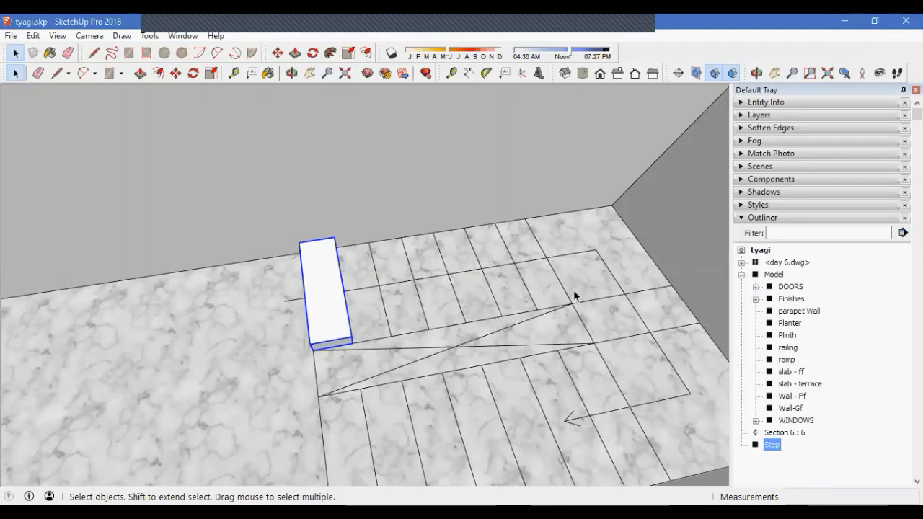
scroll(324, 346, "up", 2)
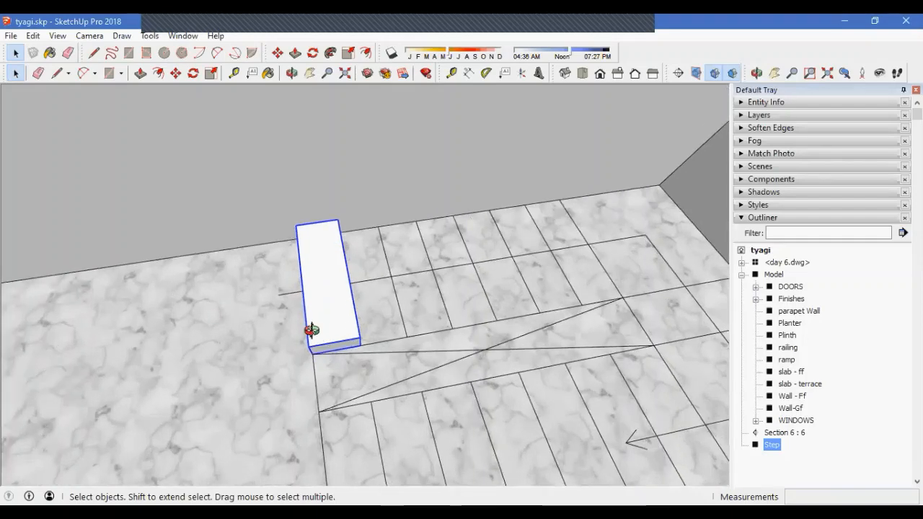
key("m")
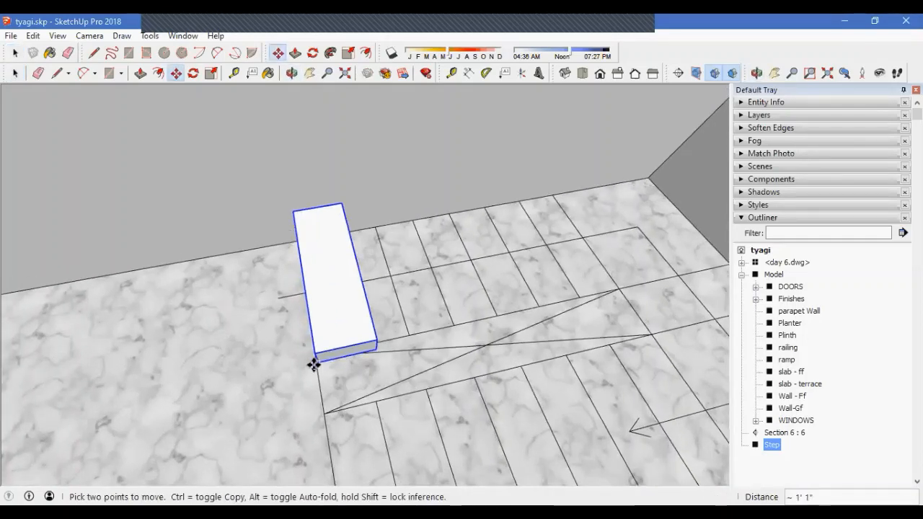
scroll(315, 355, "up", 3)
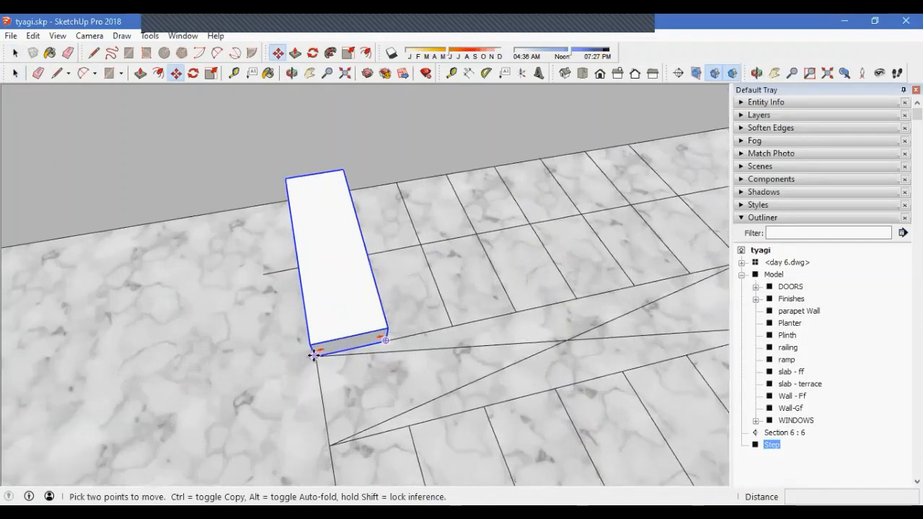
scroll(315, 355, "down", 2)
key("ctrl")
left_click(315, 356)
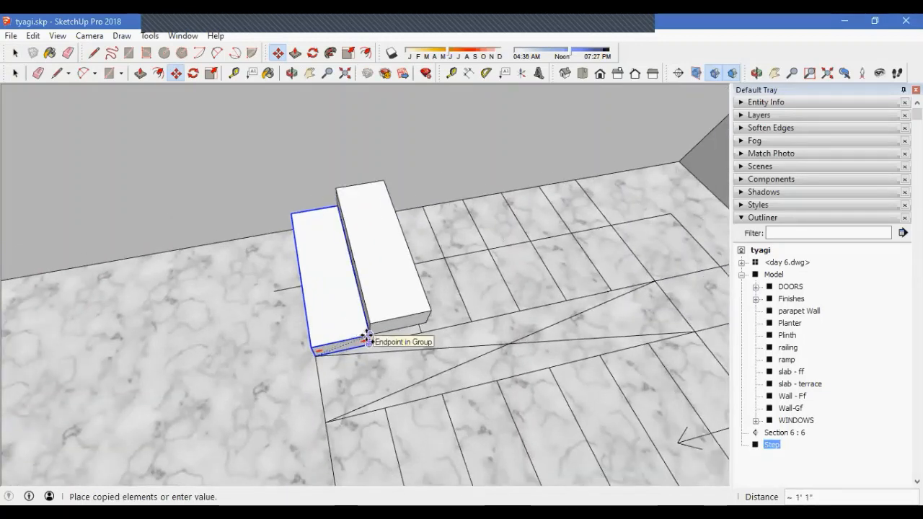
left_click(368, 337)
Repeat the step copy 8 times (8*) to build the first flight
middle_click_drag(355, 351, 257, 392)
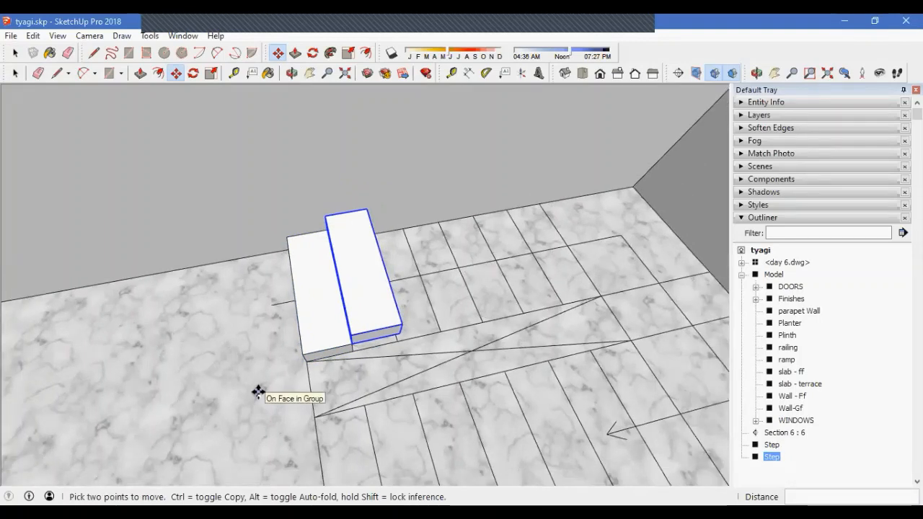
type("8*")
key("Return")
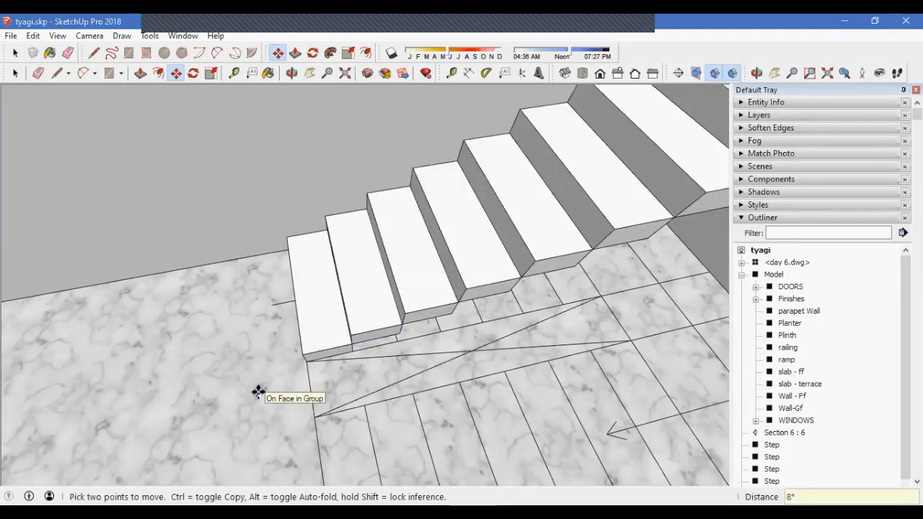
Delete the topmost step, which extends past the flight's last riser line on the plan
middle_click_drag(257, 391, 284, 334)
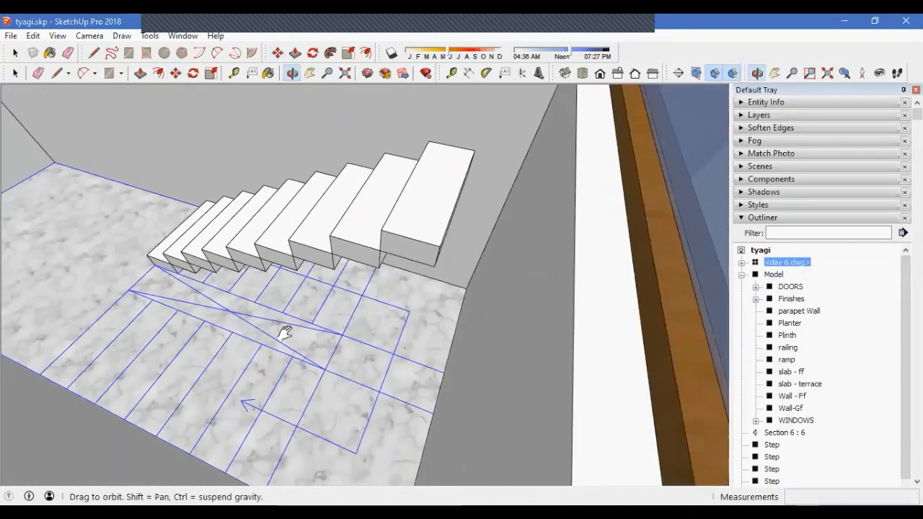
middle_click_drag(342, 372, 400, 375)
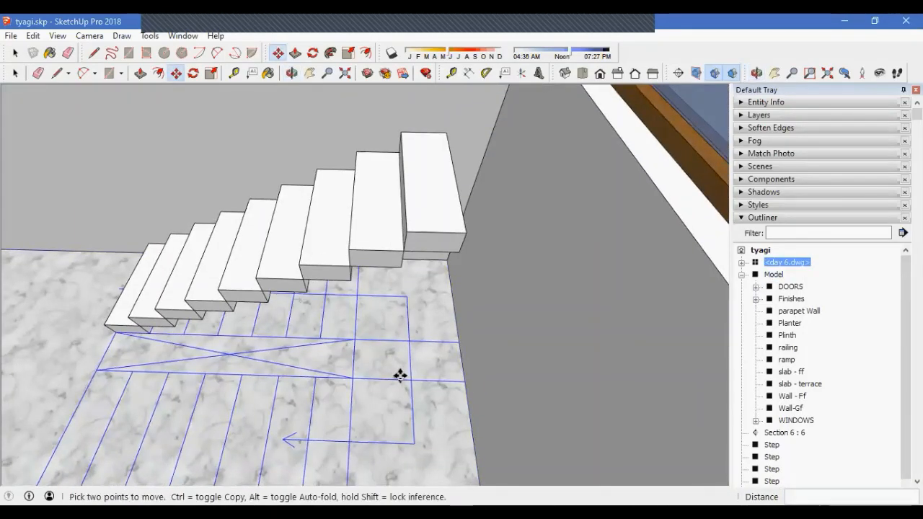
key("space")
left_click(420, 243)
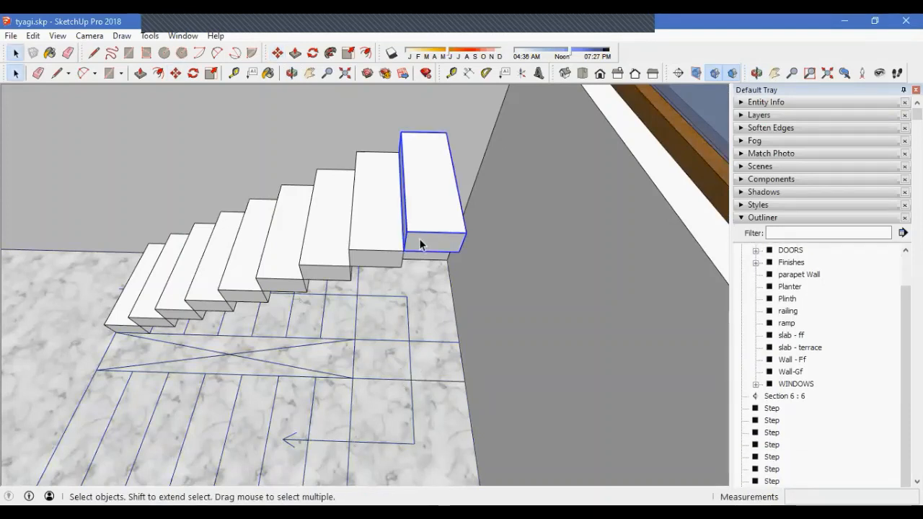
key("Delete")
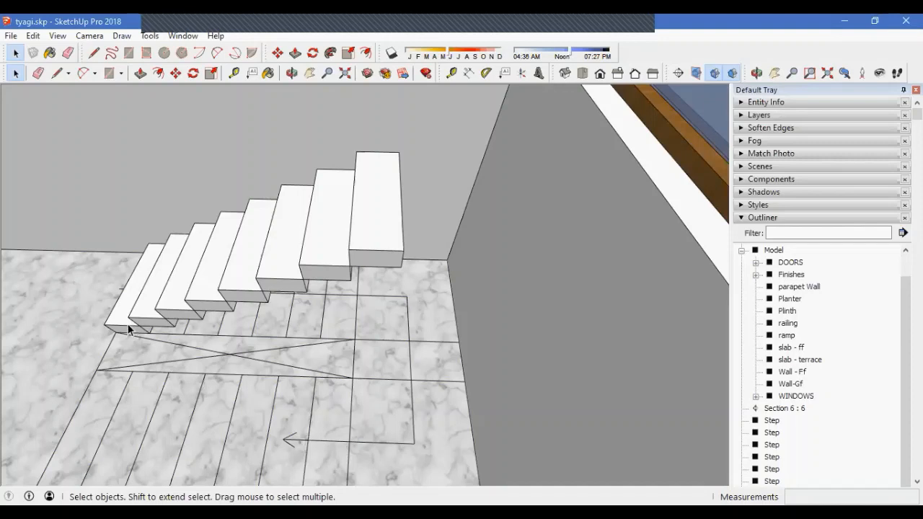
Select all the remaining steps of the flight and combine them into one group
left_click(368, 250)
middle_click_drag(368, 249, 392, 310)
left_click_drag(271, 254, 424, 352)
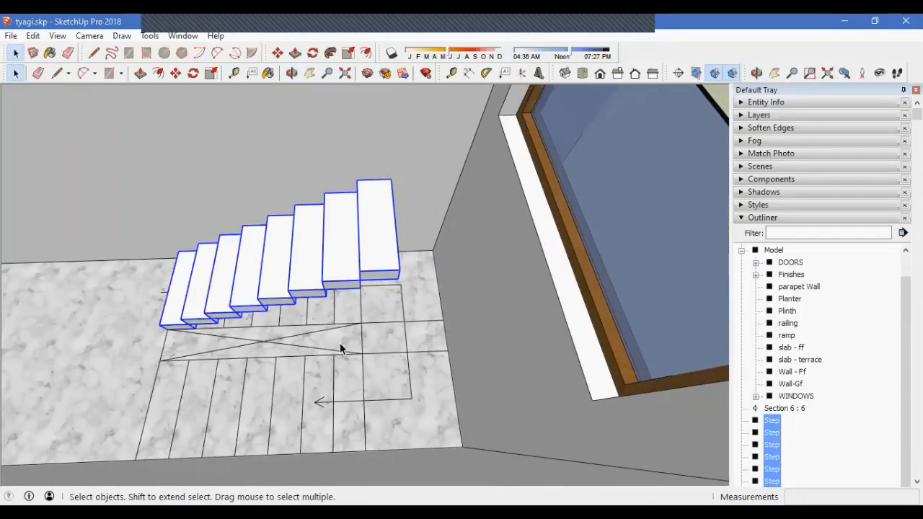
scroll(871, 358, "down", 2)
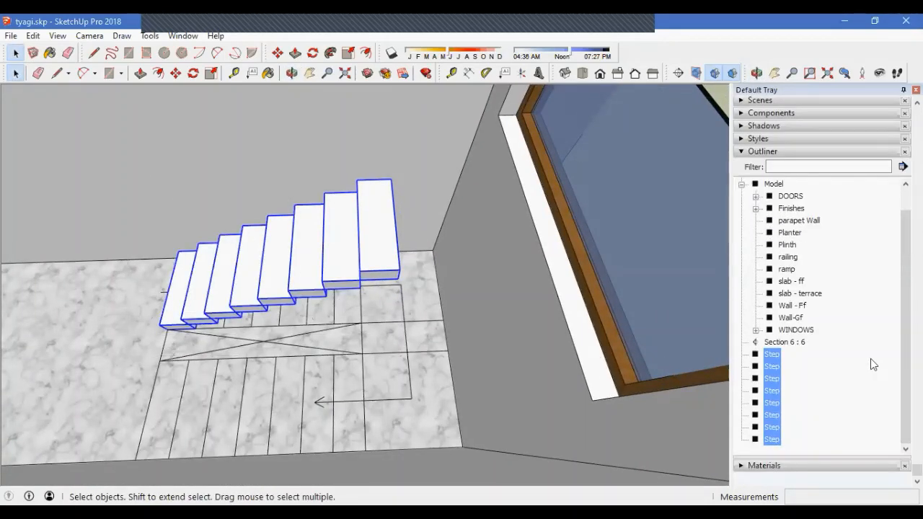
right_click(386, 271)
left_click(422, 151)
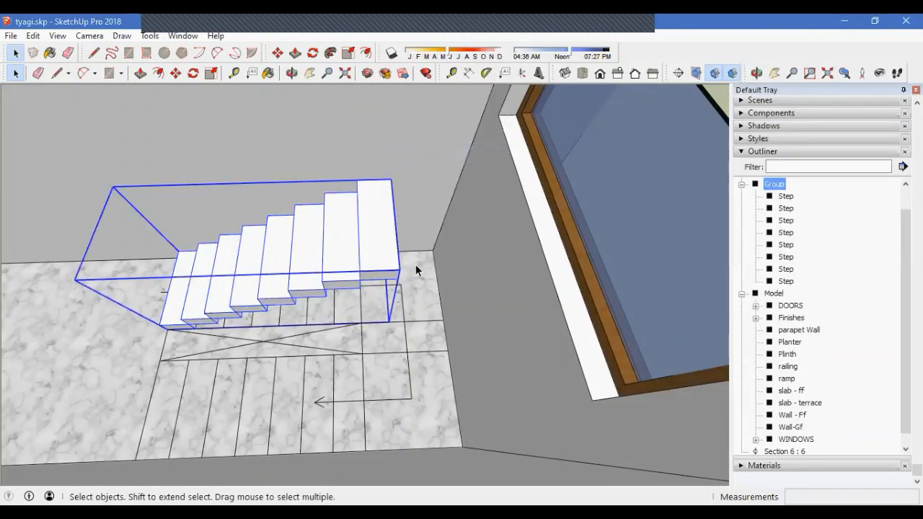
Rename the group of steps as Staircase
right_click(784, 187)
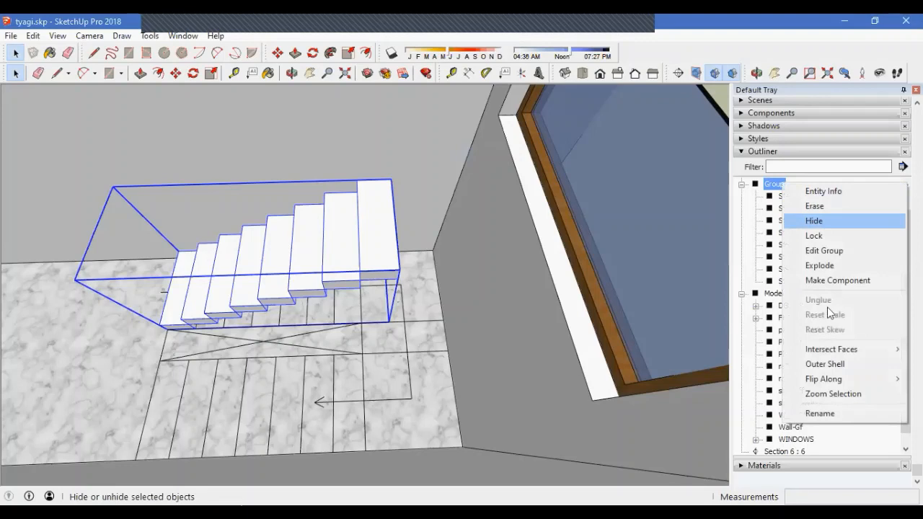
left_click(834, 410)
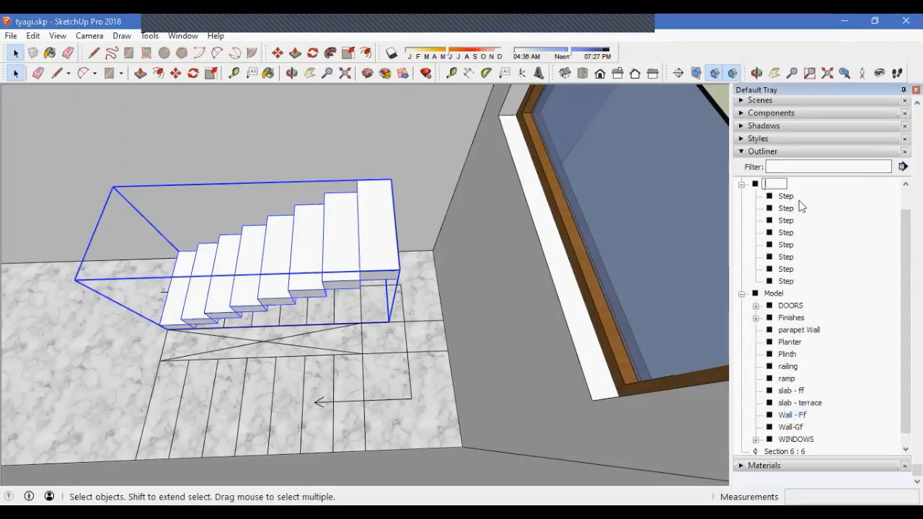
type("stai")
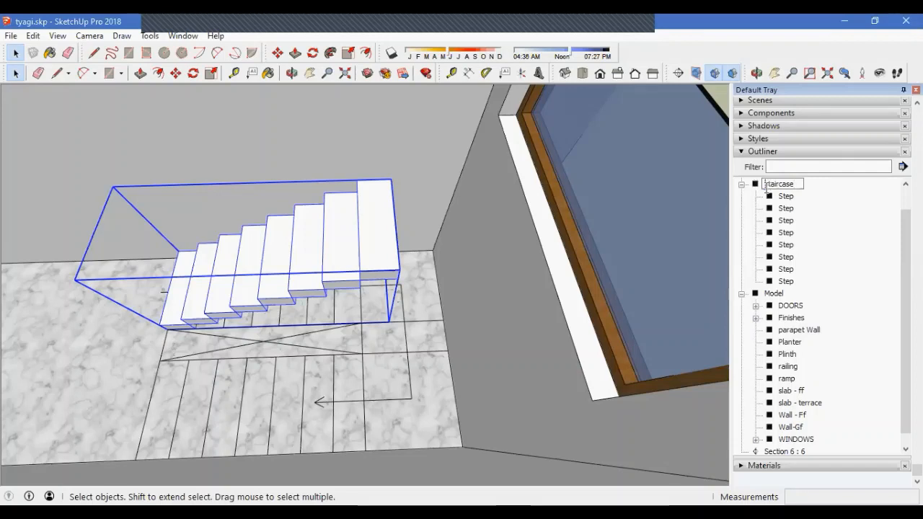
type("S")
key("Return")
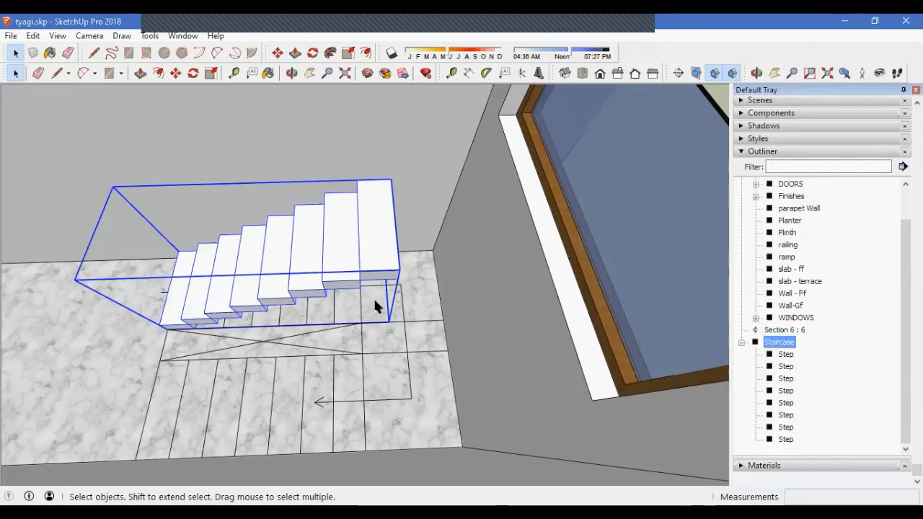
Open the top step inside the Staircase group and extend its back face 2' toward the end wall as the landing
double_click(366, 257)
middle_click_drag(366, 257, 243, 325)
scroll(361, 282, "up", 3)
left_click(360, 278)
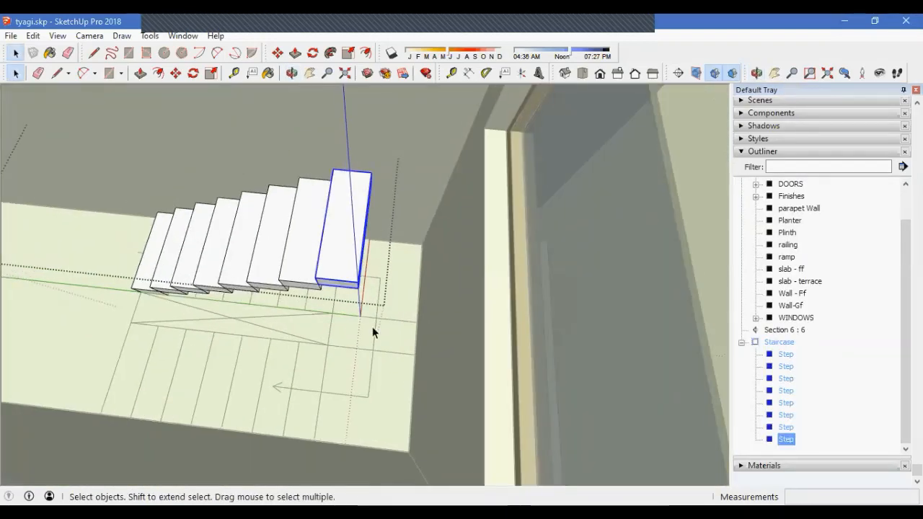
middle_click_drag(372, 327, 308, 315)
double_click(344, 233)
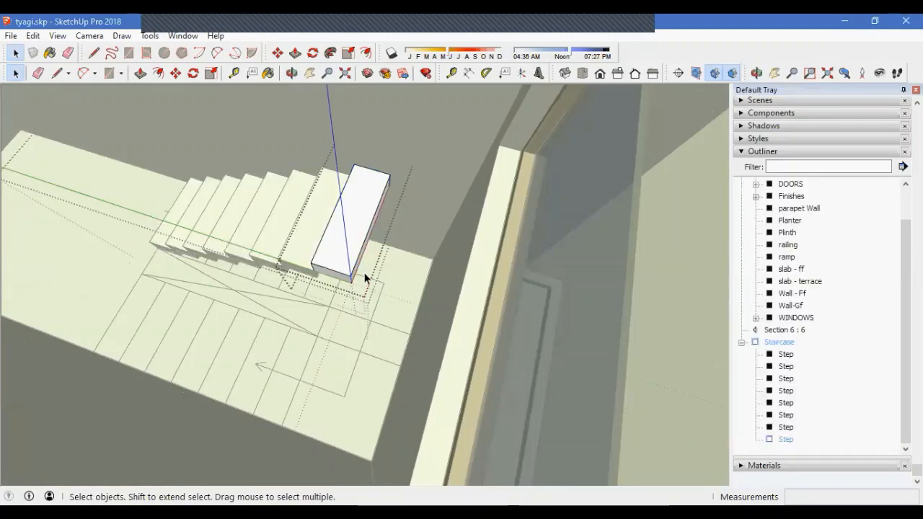
key("p")
left_click_drag(360, 264, 354, 375)
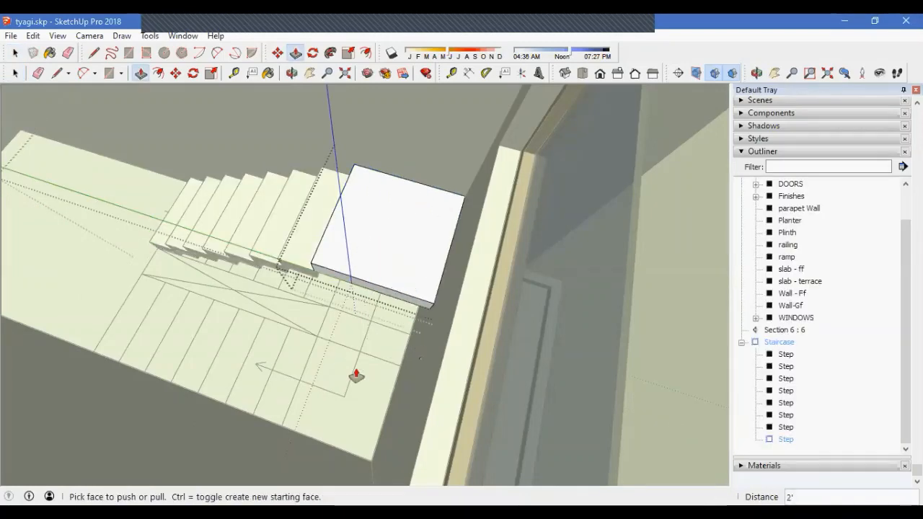
Close the landing step for editing and draw a rectangle over the narrow intermediate step on the plan beside it
middle_click_drag(354, 375, 442, 190)
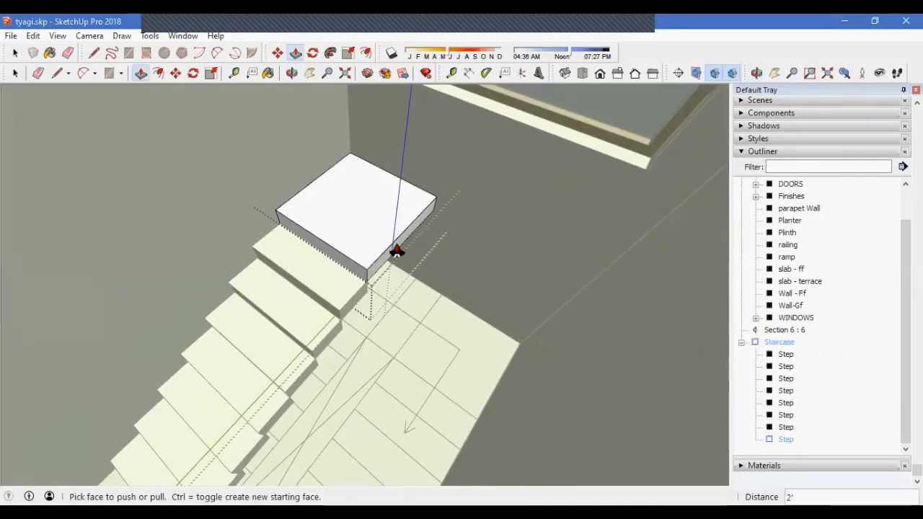
middle_click_drag(398, 252, 362, 272)
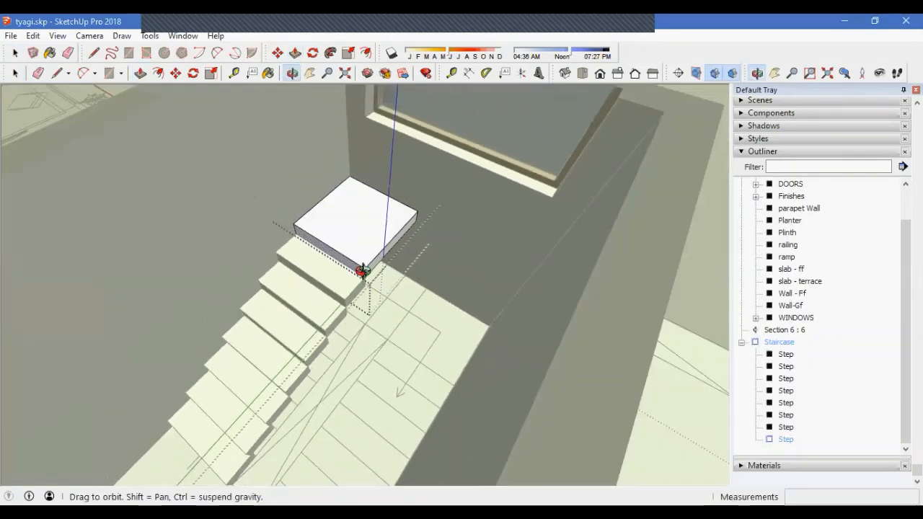
key("space")
left_click(395, 290)
middle_click_drag(385, 315, 416, 332)
scroll(390, 317, "up", 3)
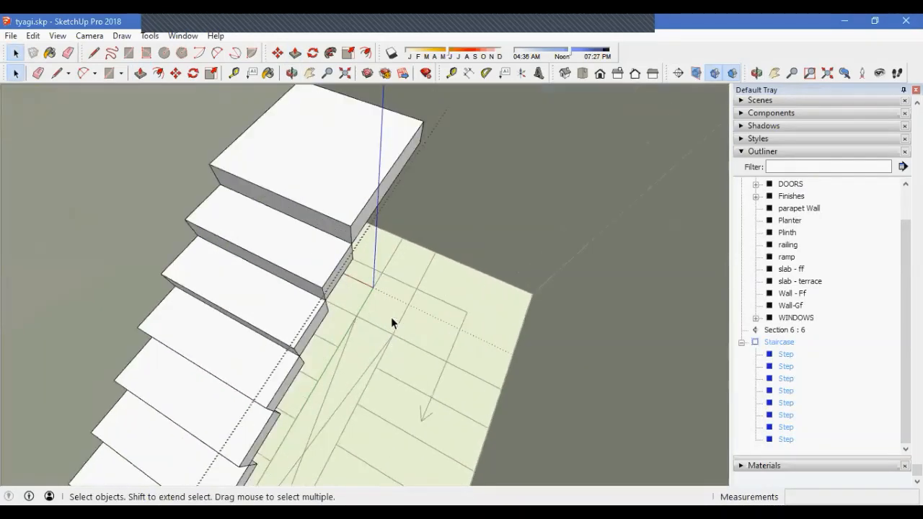
key("r")
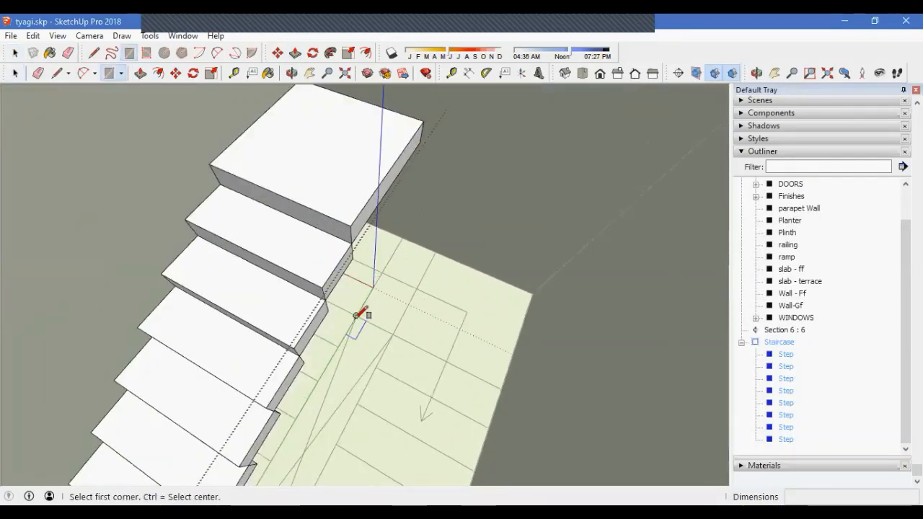
left_click(356, 315)
left_click(443, 249)
middle_click_drag(443, 249, 435, 283)
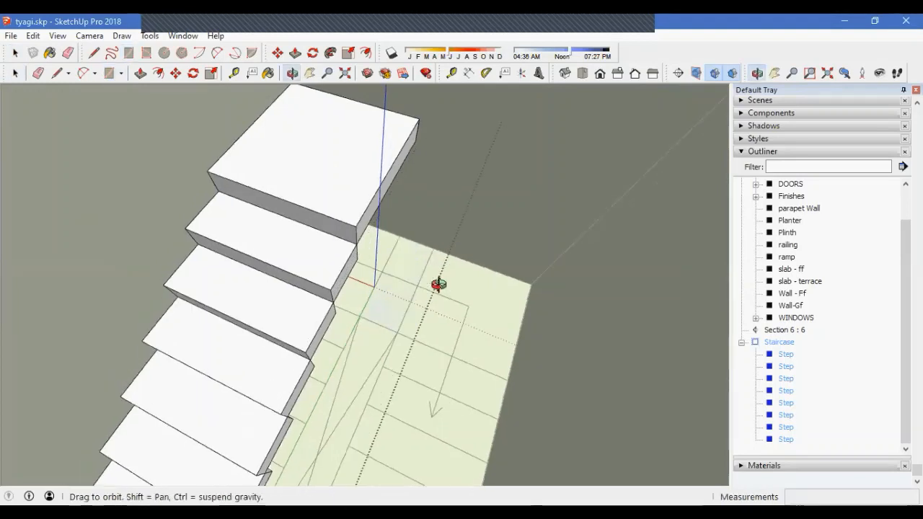
Extrude the intermediate step's rectangle 6" upward and turn the resulting solid into a group
key("p")
left_click_drag(402, 303, 405, 296)
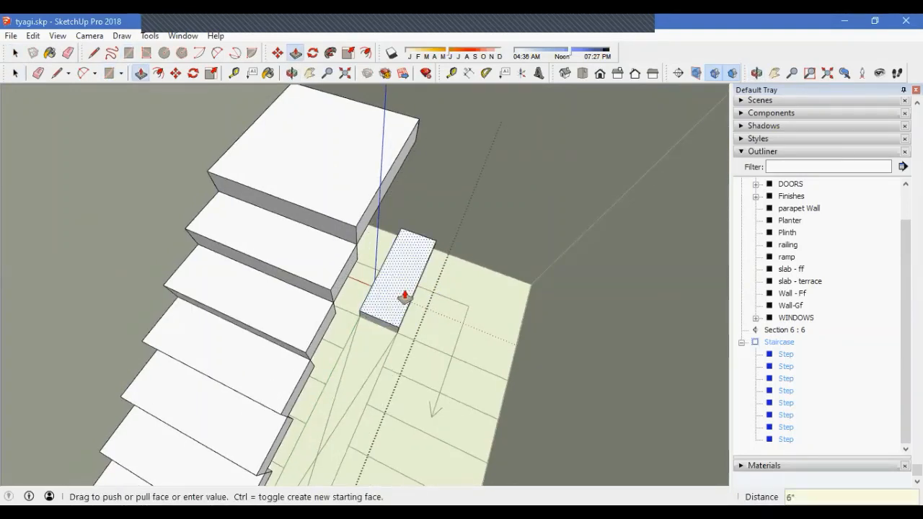
left_click(405, 296)
key("space")
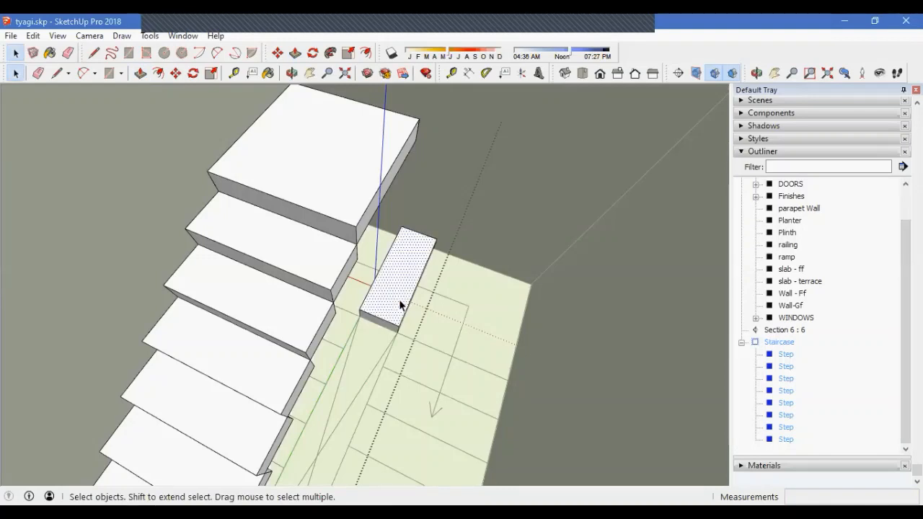
left_click(400, 305)
key("ctrl+g")
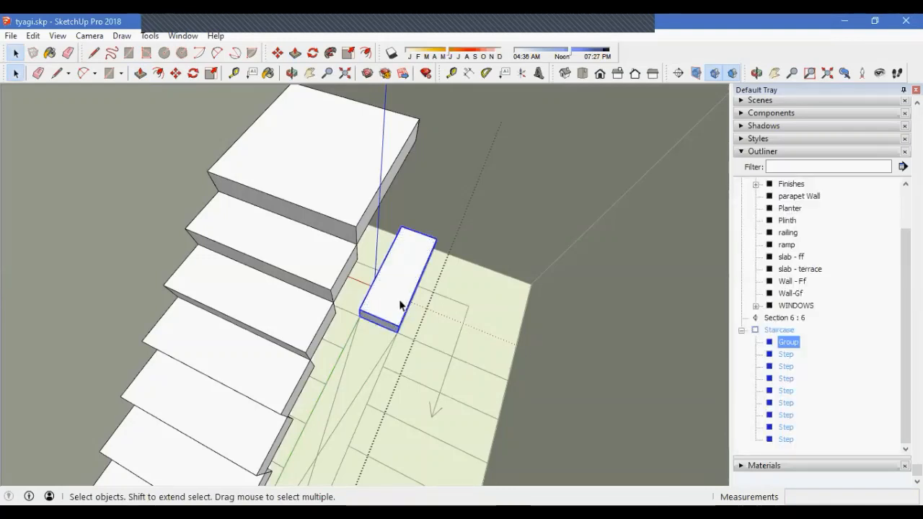
Move the new group straight up so it forms the next step beside and above the landing
key("m")
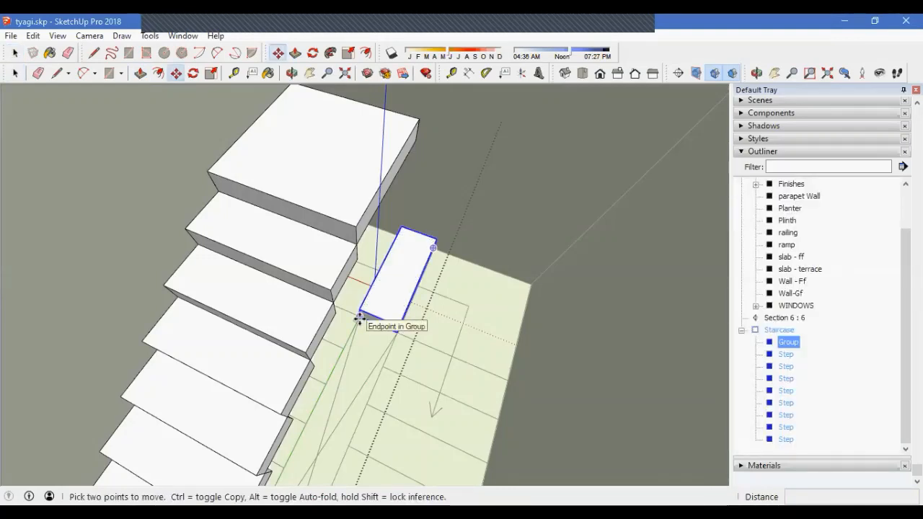
left_click(360, 315)
key("Return")
middle_click_drag(377, 253, 392, 295)
middle_click_drag(329, 195, 334, 279)
key("q")
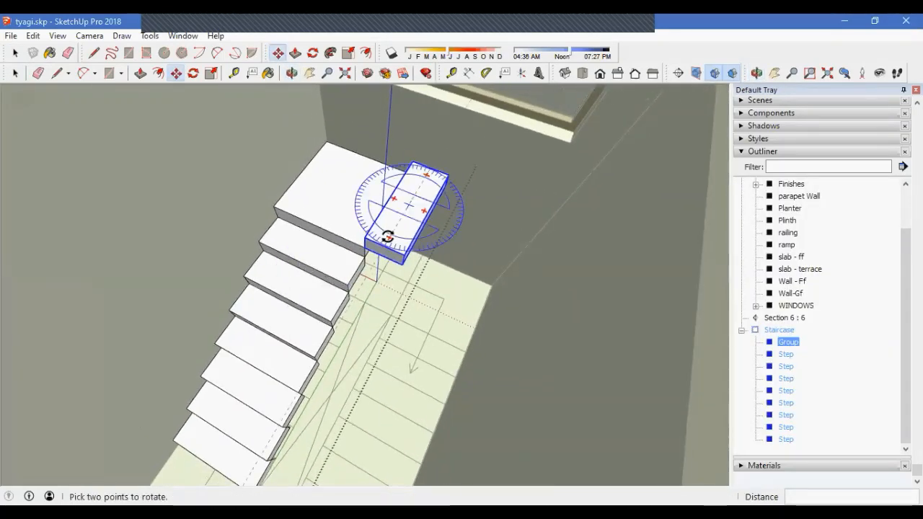
key("m")
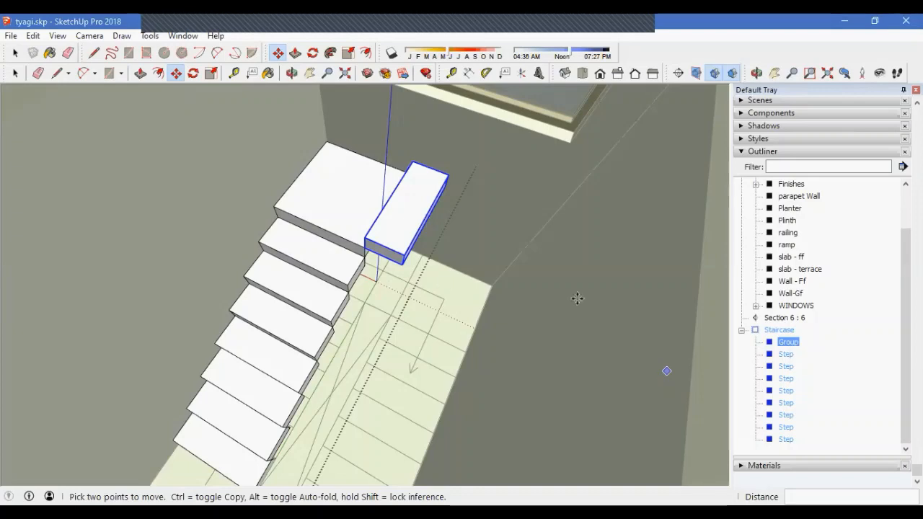
key("space")
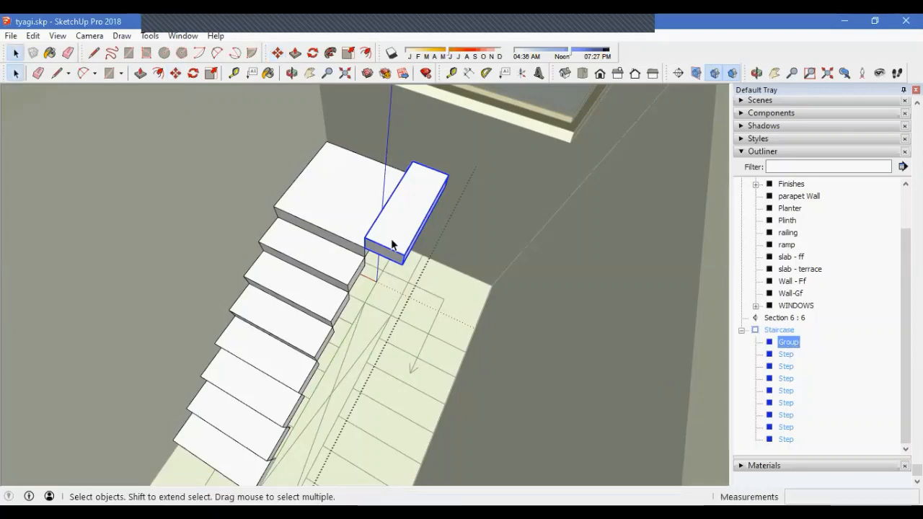
Rename the new intermediate step group as step and the landing group as landing 1
right_click(785, 350)
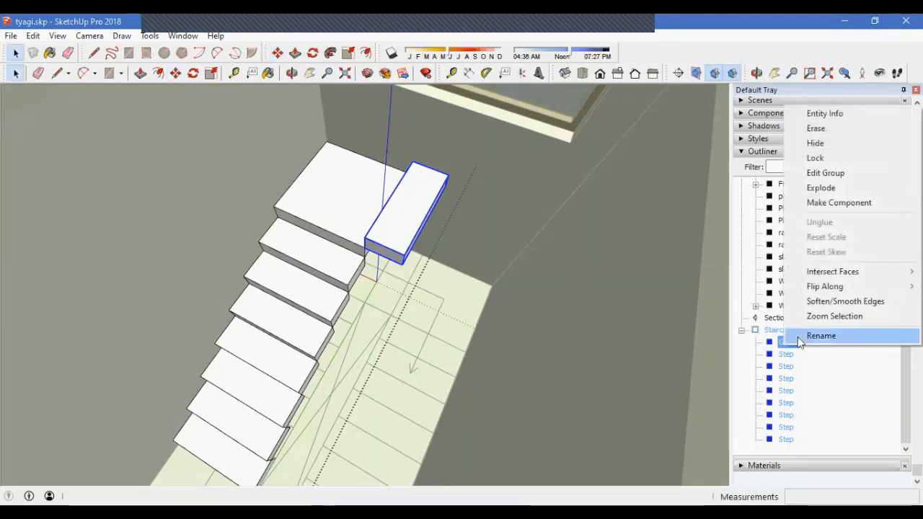
left_click(801, 336)
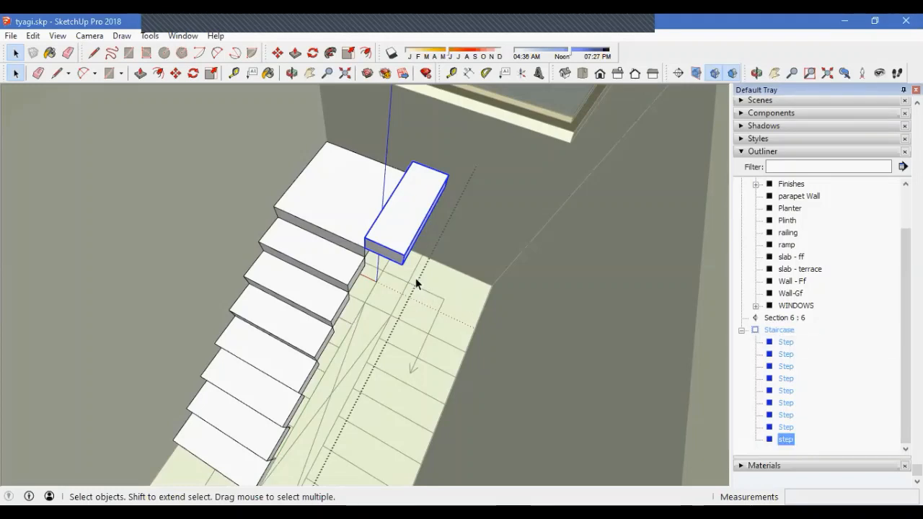
left_click(314, 225)
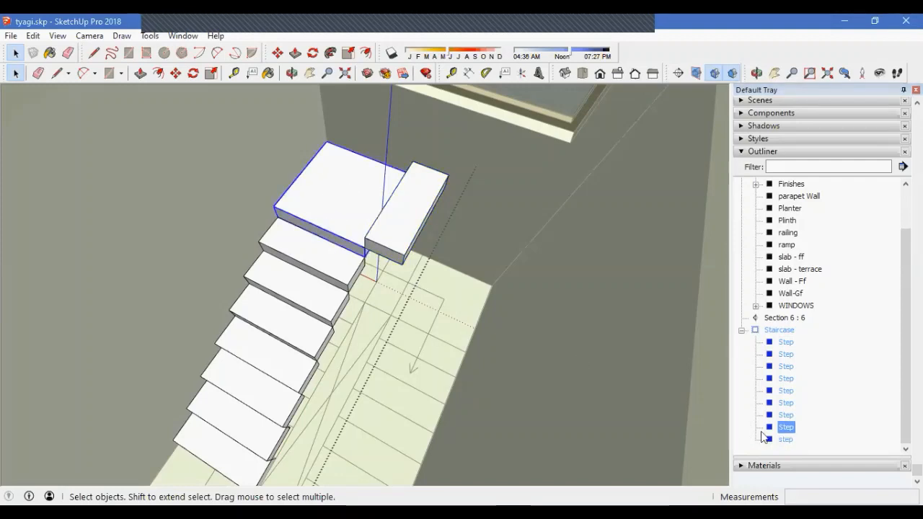
right_click(785, 431)
left_click(818, 421)
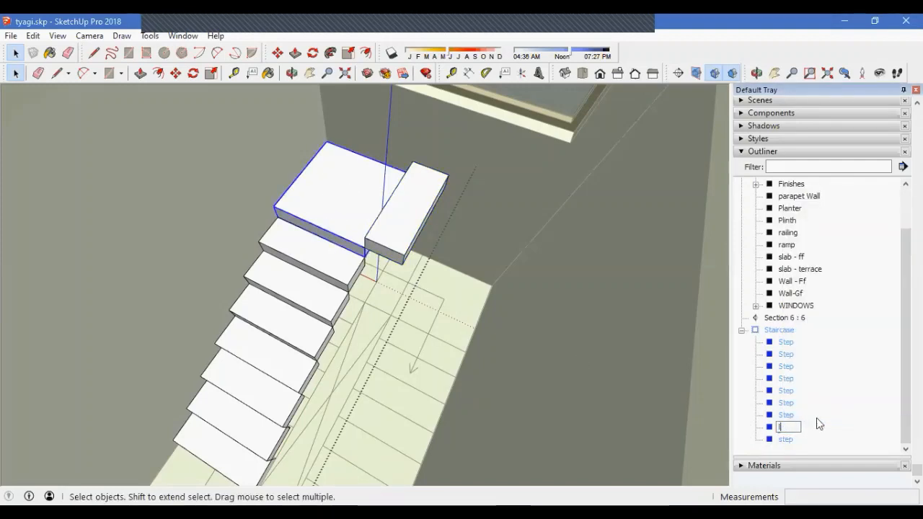
type("landing 1")
key("Return")
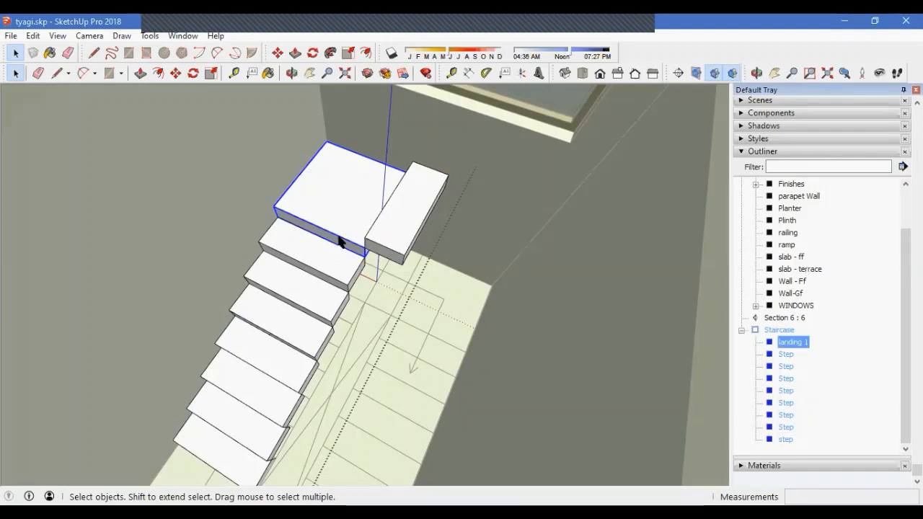
Copy landing 1 to the far side of the intermediate step, its base corner on that step's upper edge
middle_click_drag(378, 254, 437, 245)
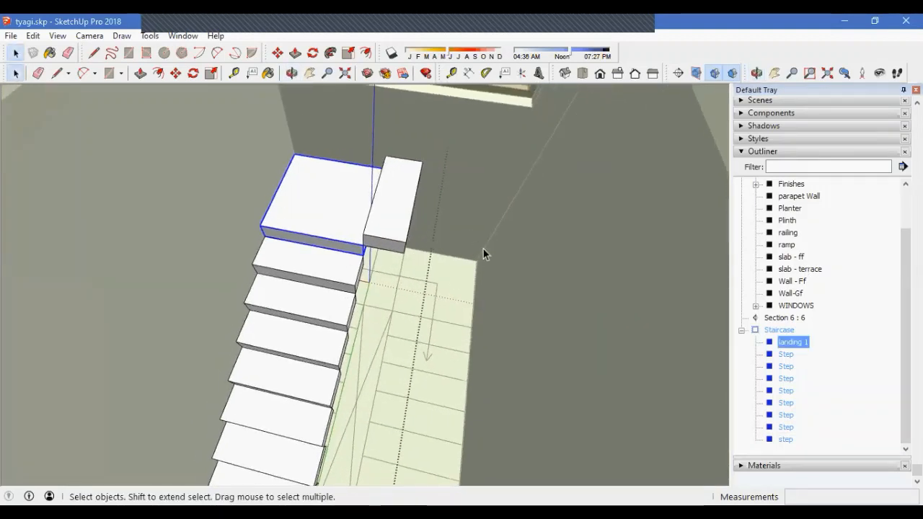
key("m")
key("ctrl")
left_click(265, 236)
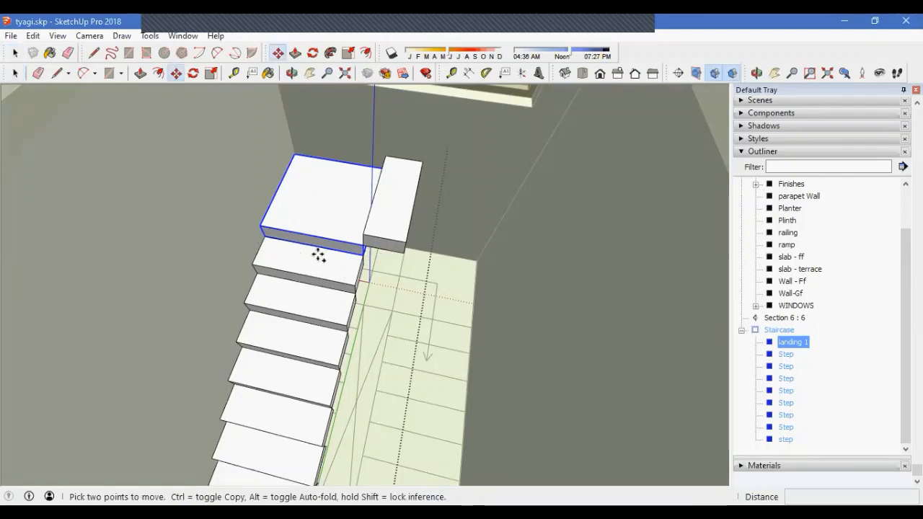
left_click(407, 241)
middle_click_drag(388, 288, 478, 223)
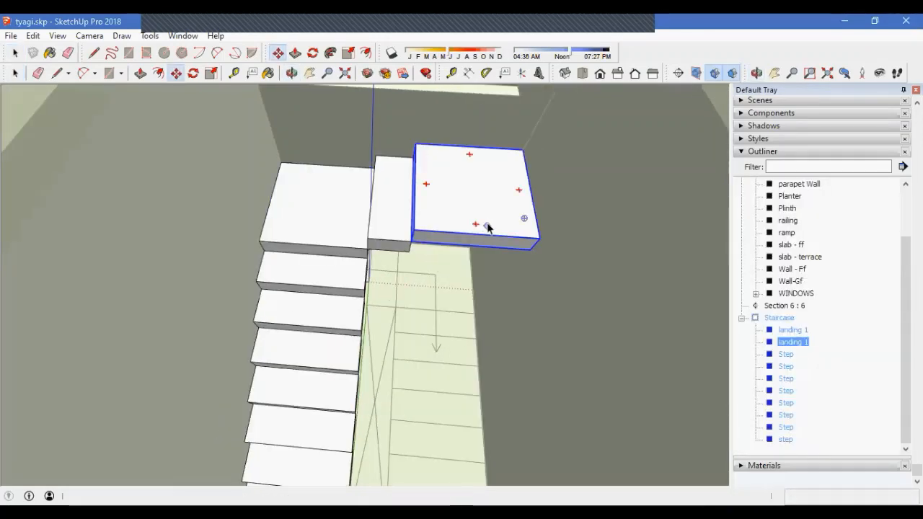
Rename the copied landing group as landing 2
right_click(801, 342)
left_click(818, 332)
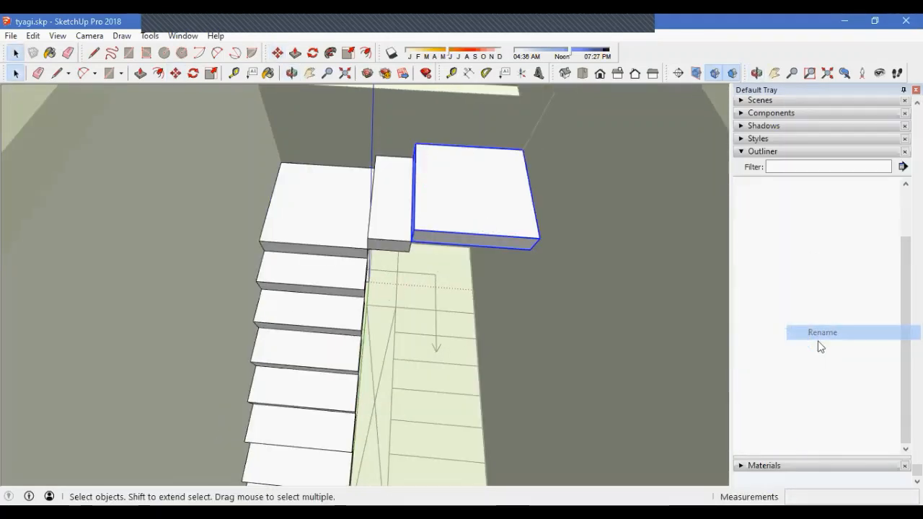
left_click_drag(806, 342, 813, 341)
key("Return")
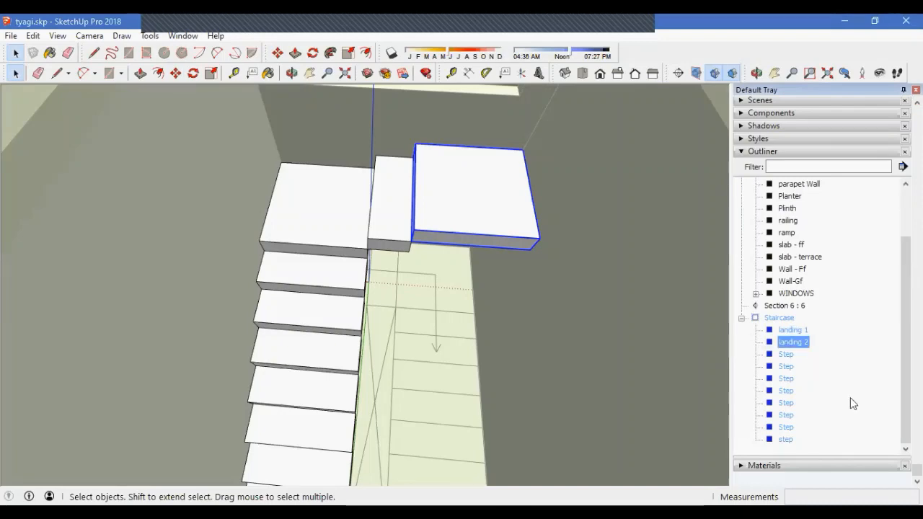
Select all seven steps of the first flight, without the landings and intermediate step, and combine them into one group
middle_click_drag(350, 230, 301, 336)
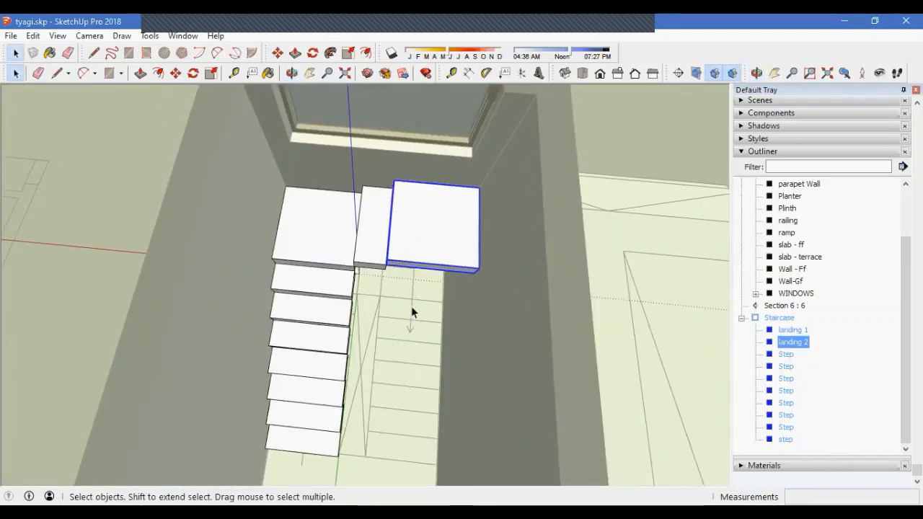
middle_click_drag(411, 421, 139, 459)
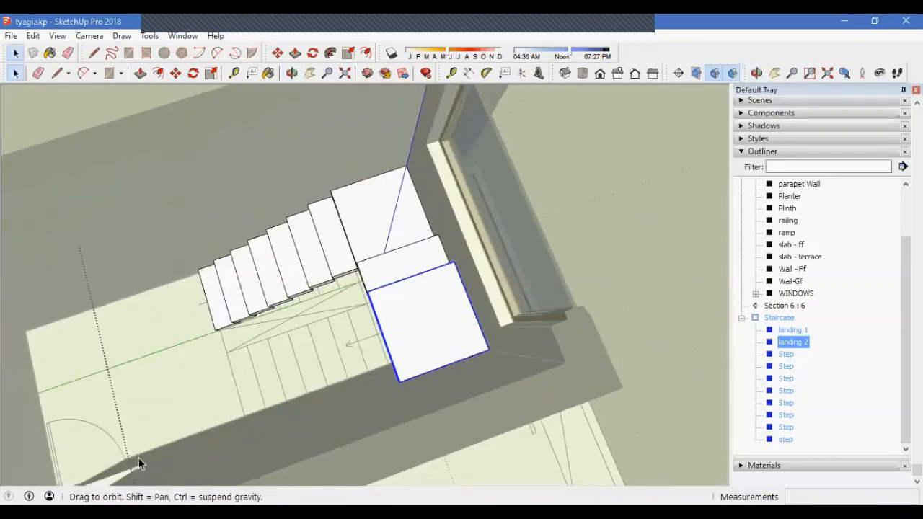
left_click(330, 257)
left_click(310, 286, "shift")
left_click(285, 295, "shift")
left_click(261, 307, "shift")
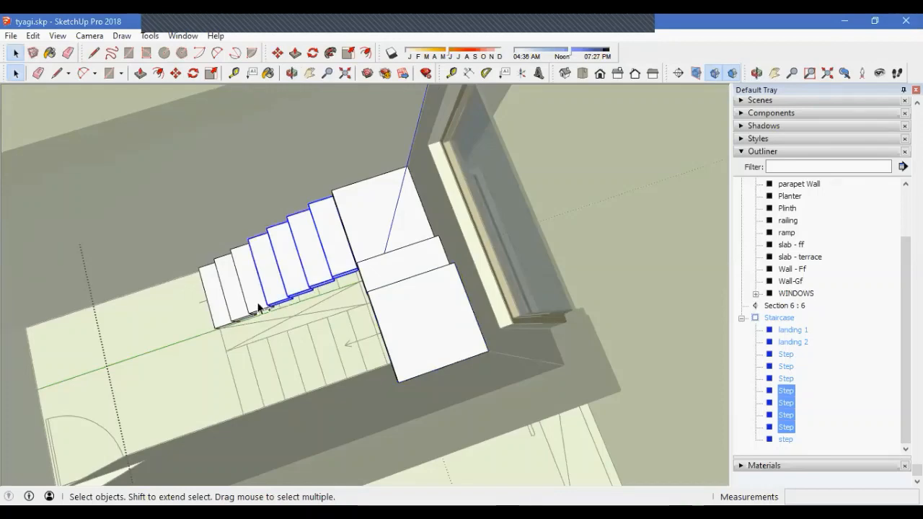
left_click(247, 316, "shift")
left_click(227, 323, "shift")
middle_click_drag(324, 312, 435, 239)
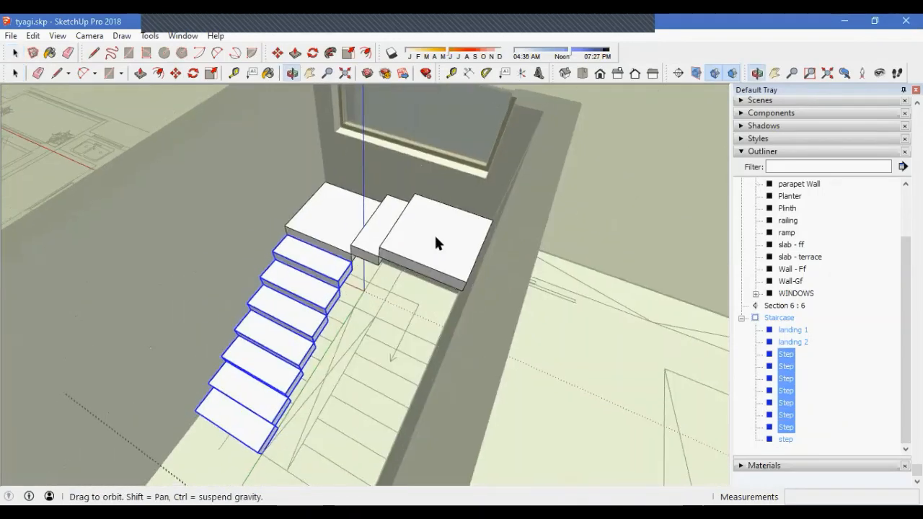
mouse_move(378, 373)
middle_mouse_down()
mouse_move(357, 284)
mouse_move(370, 369)
middle_mouse_up()
key("g")
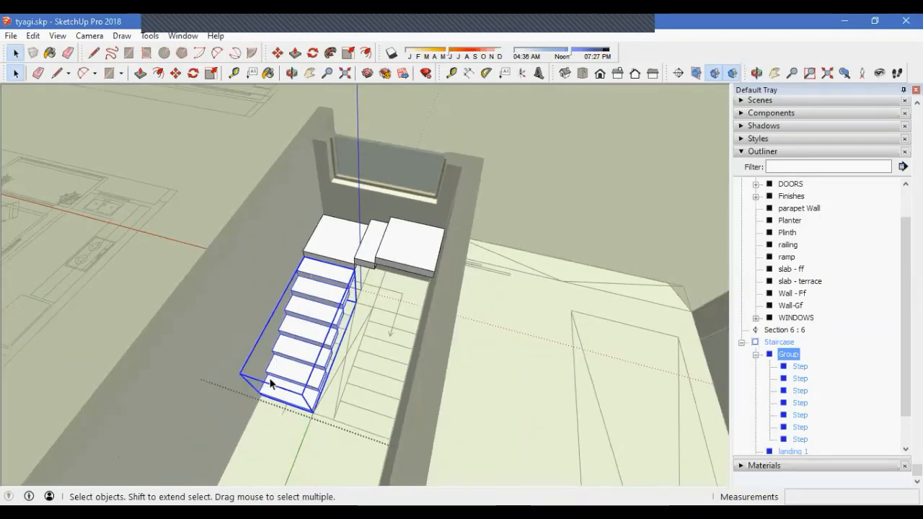
Copy the grouped first flight 5' straight up, starting from its lowest front corner
scroll(257, 412, "up", 5)
middle_click_drag(264, 412, 305, 416)
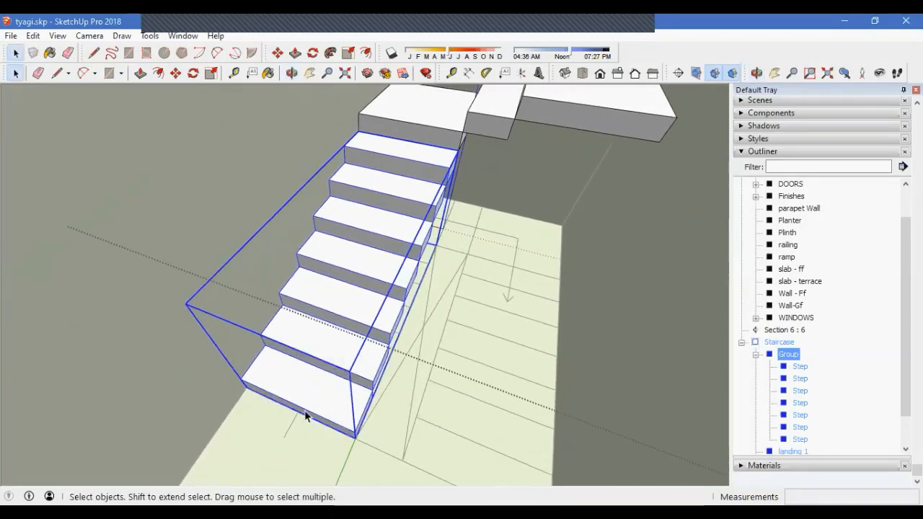
scroll(357, 438, "down", 4)
left_click(356, 438)
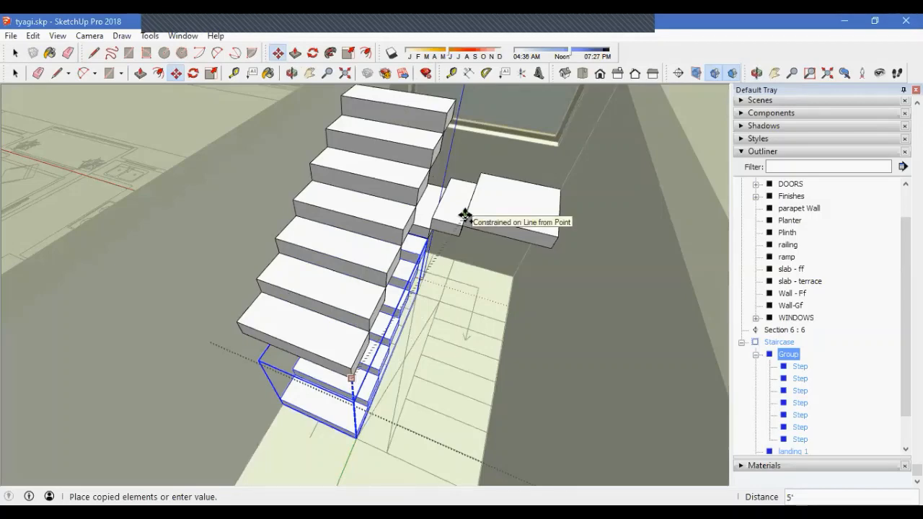
middle_click_drag(466, 214, 332, 433)
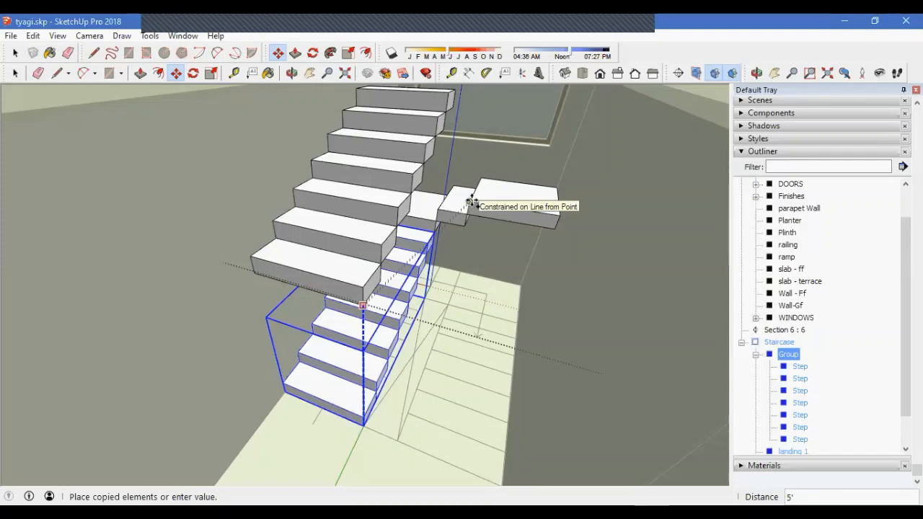
left_click(472, 202)
Rotate the copied flight half a turn about the vertical axis so it climbs in the opposite direction
middle_click_drag(382, 238, 374, 394)
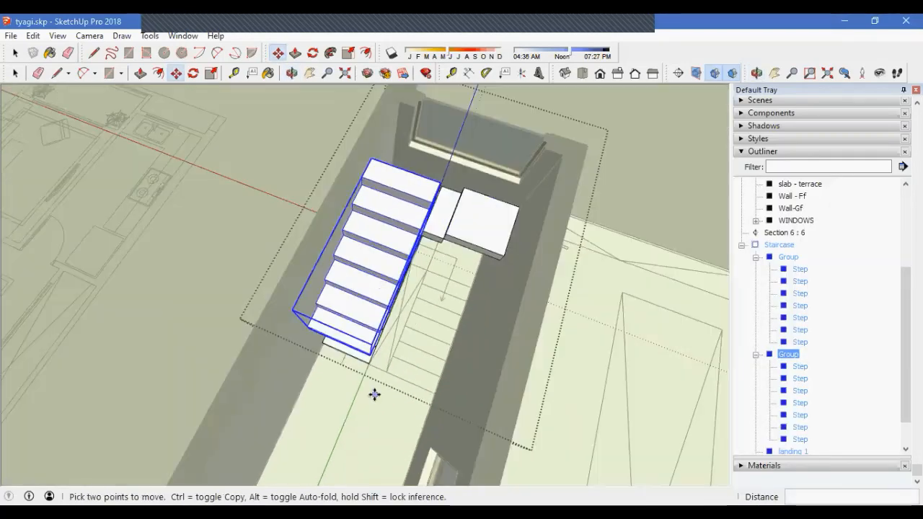
scroll(374, 395, "down", 3)
scroll(390, 266, "up", 3)
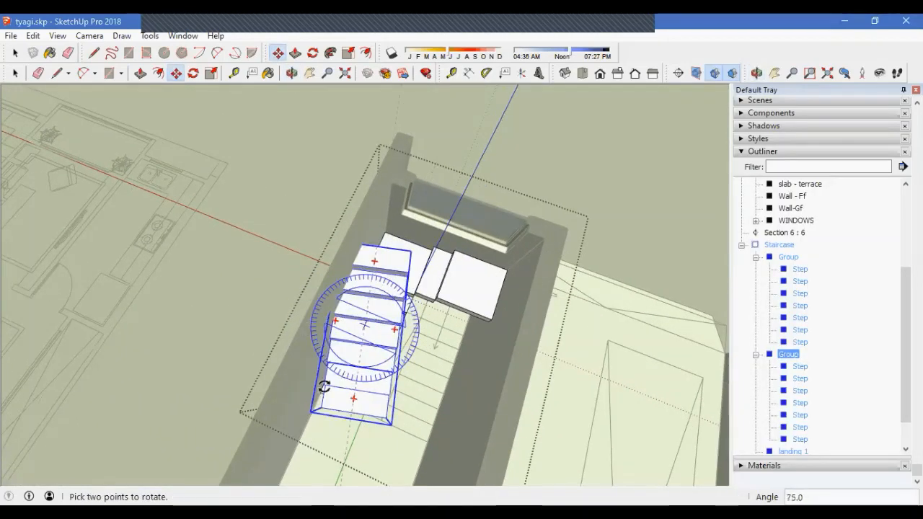
middle_click_drag(348, 404, 308, 329)
scroll(379, 280, "up", 3)
scroll(449, 239, "up", 3)
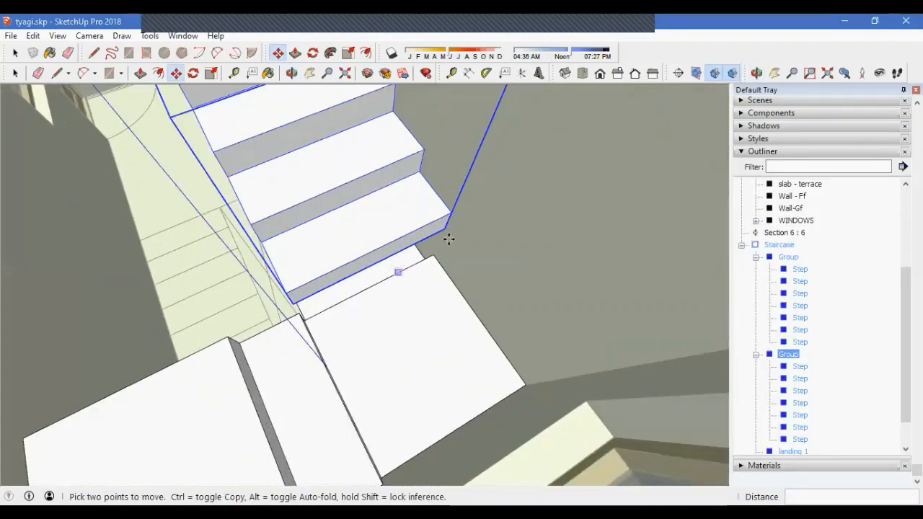
Move the rotated flight about 4' 1" across so its lowest step meets the corner of landing 2
left_click(303, 285)
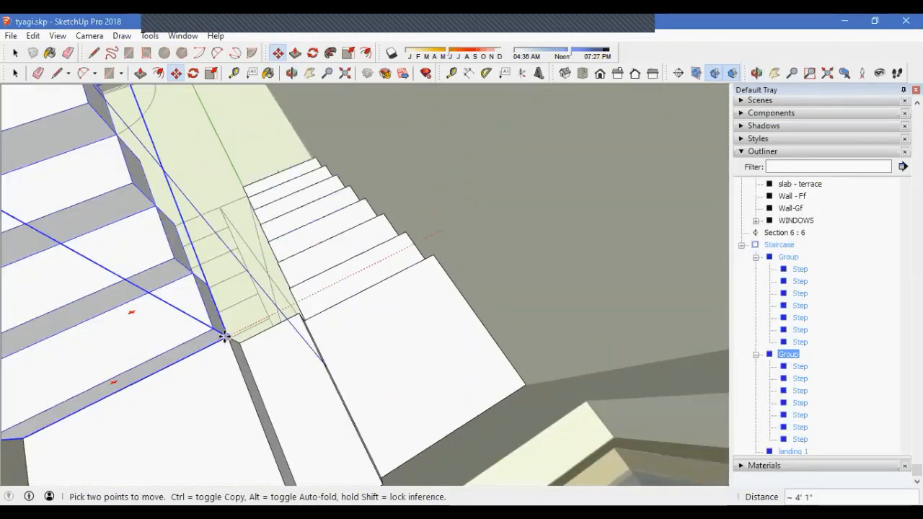
scroll(325, 364, "down", 5)
middle_click_drag(320, 373, 236, 239)
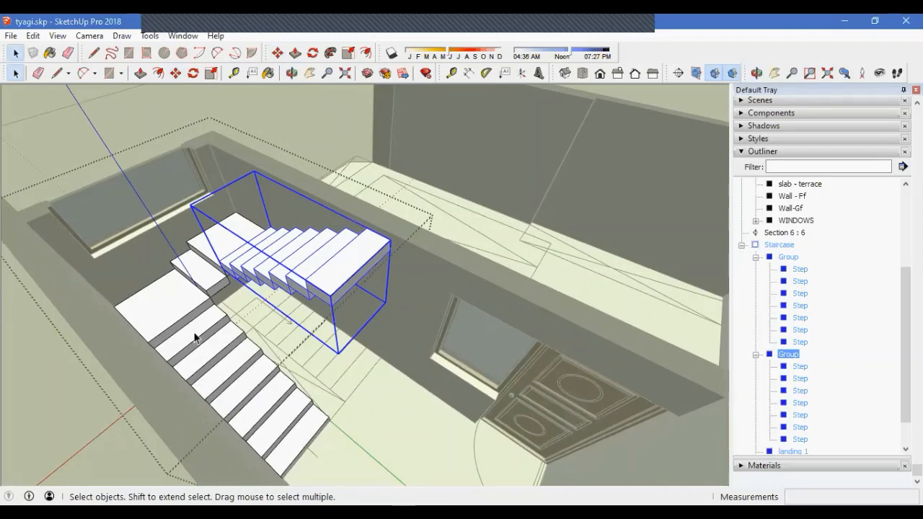
Explode both flight groups into individual steps inside the Staircase group, and close the Staircase group
middle_click_drag(314, 395, 244, 357)
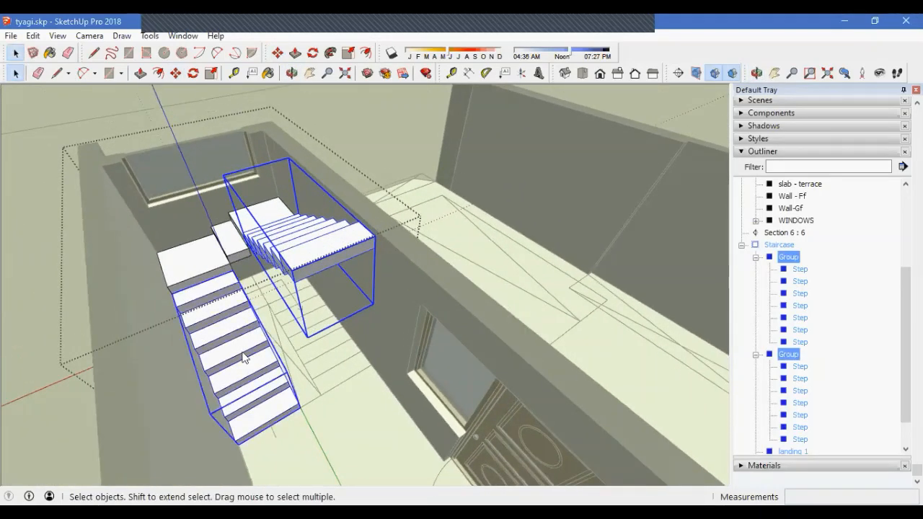
right_click(244, 357)
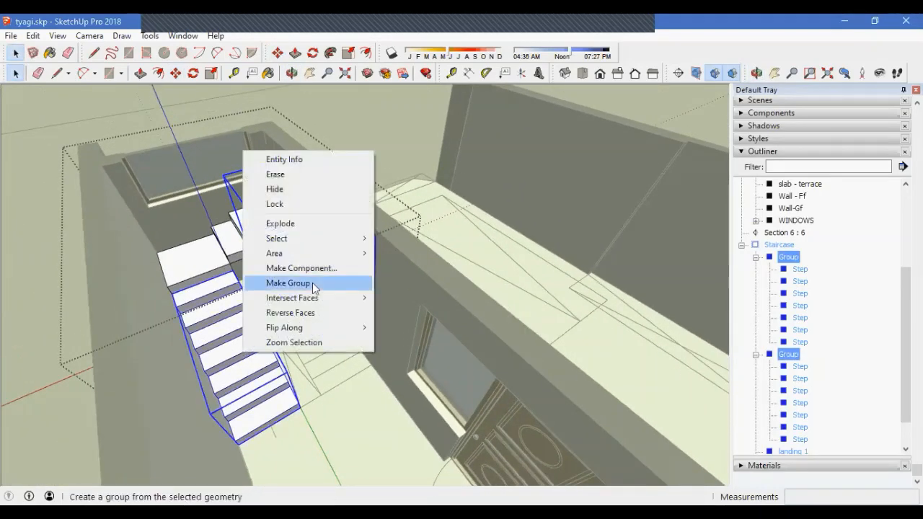
left_click(298, 225)
middle_click_drag(313, 392, 331, 394)
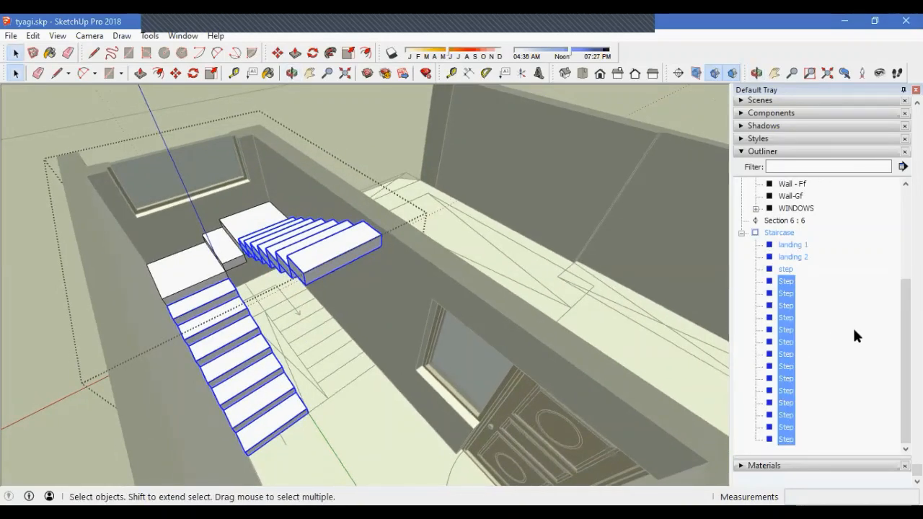
left_click(854, 331)
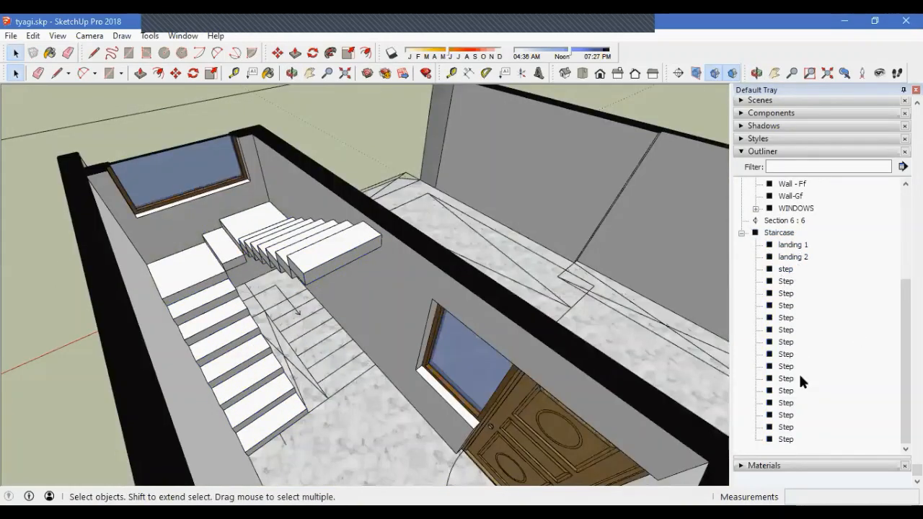
Raise the section plane so it cuts through the first-floor walls, and hide the section plane display
middle_click_drag(297, 410, 318, 400)
scroll(199, 404, "down", 3)
mouse_move(200, 409)
middle_mouse_down()
mouse_move(502, 405)
mouse_move(422, 367)
middle_mouse_up()
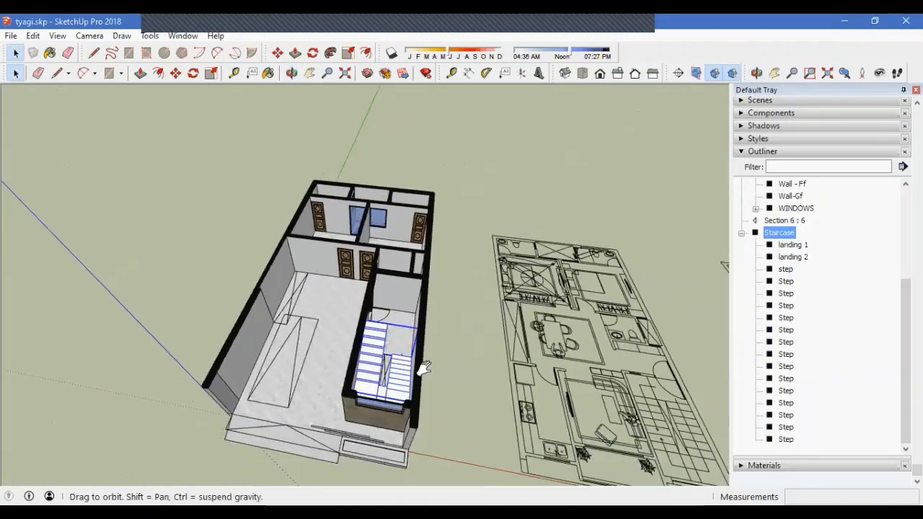
scroll(628, 377, "up", 8)
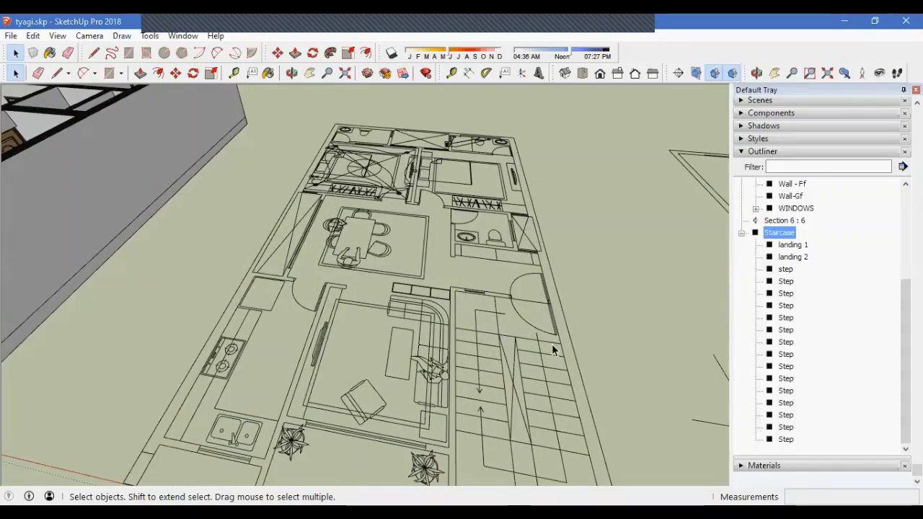
scroll(505, 361, "down", 6)
middle_click_drag(498, 361, 711, 111)
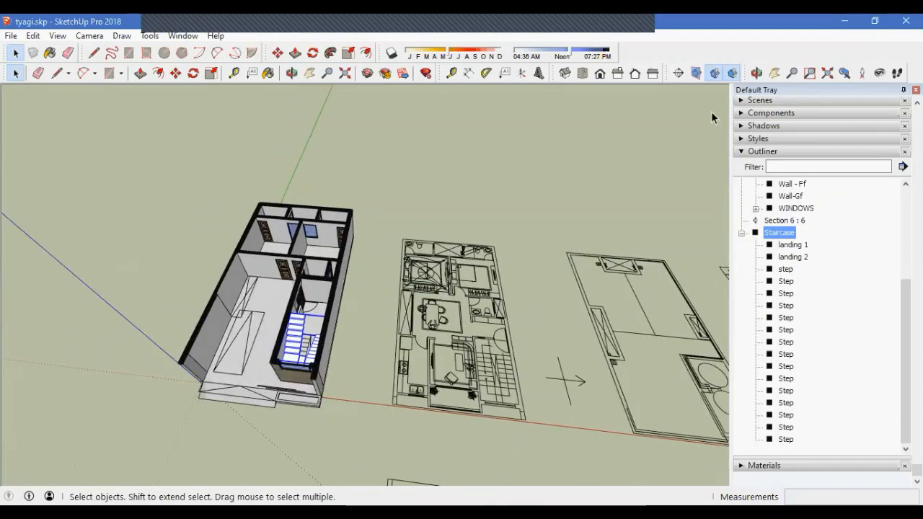
left_click(421, 211)
key("m")
left_click(414, 205)
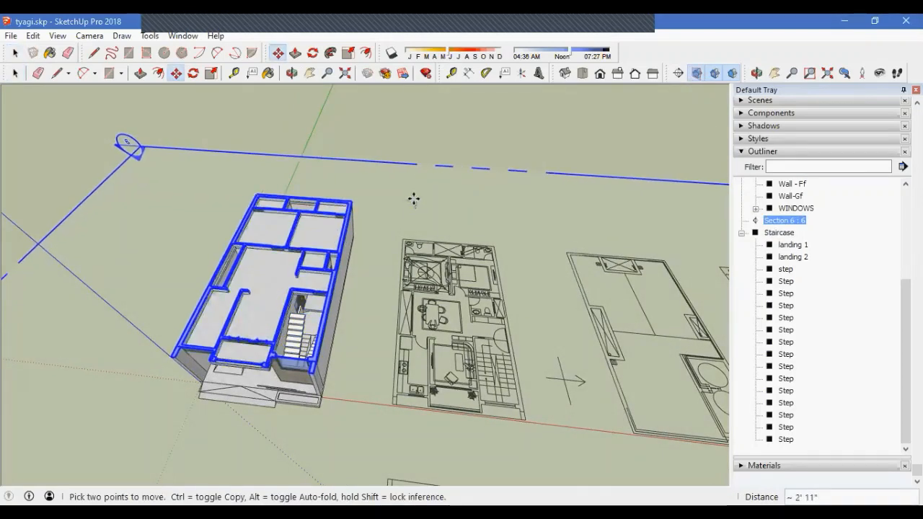
left_click(414, 193)
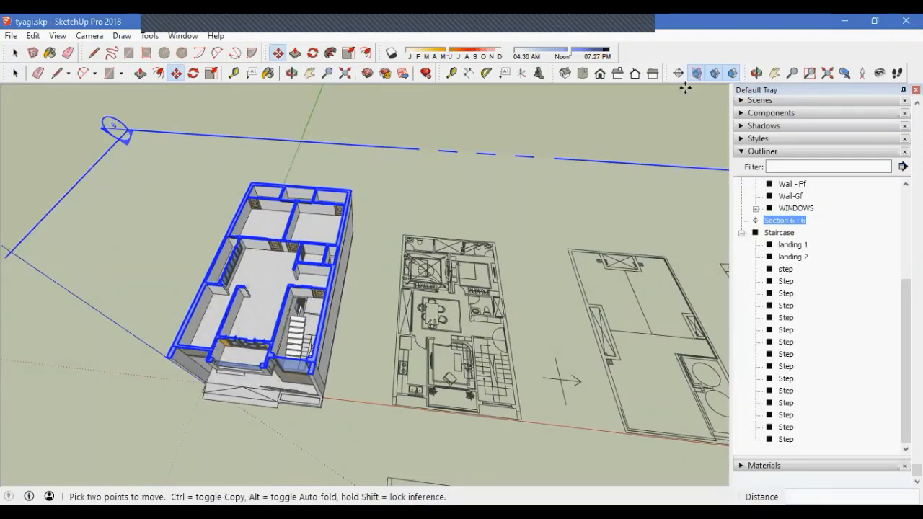
left_click(694, 76)
Examine how the upper flight ends relative to the first-floor slab and the door beside it
scroll(291, 313, "up", 6)
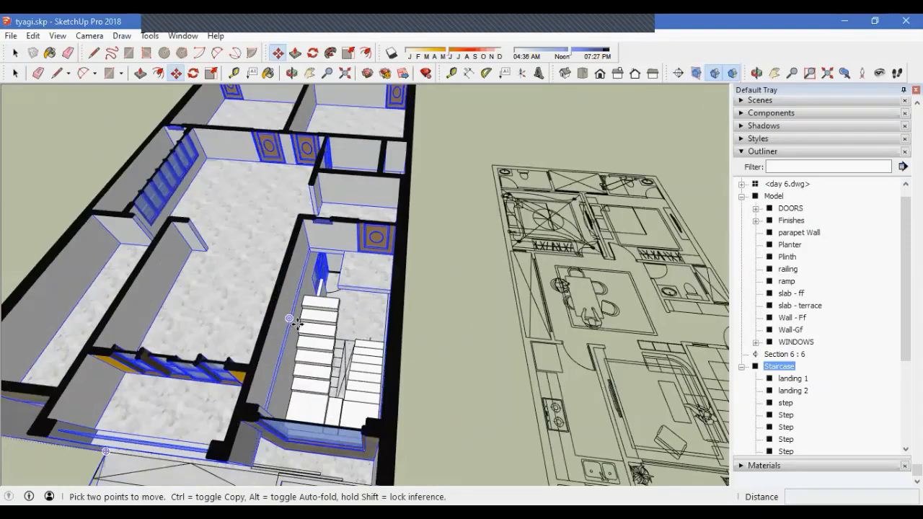
scroll(317, 329, "up", 4)
middle_click_drag(336, 344, 196, 365)
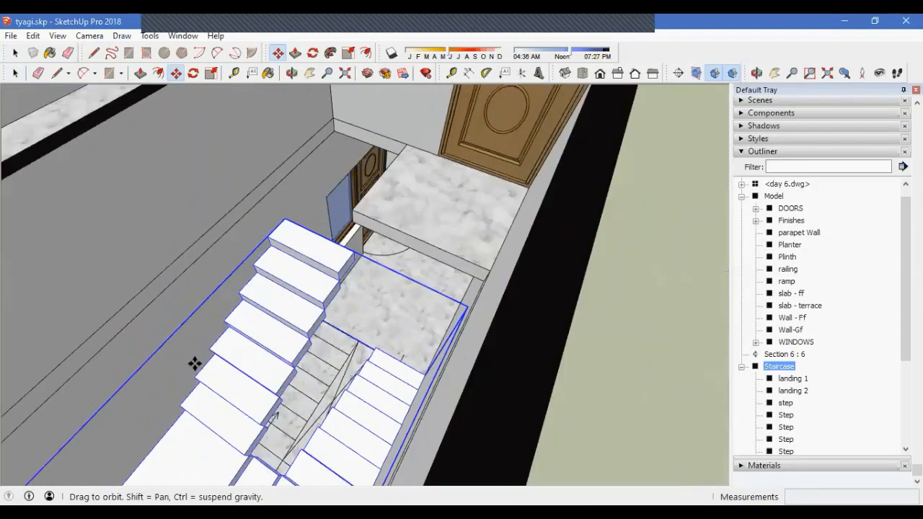
key("space")
scroll(357, 316, "down", 4)
middle_click_drag(357, 317, 339, 290)
scroll(337, 285, "up", 3)
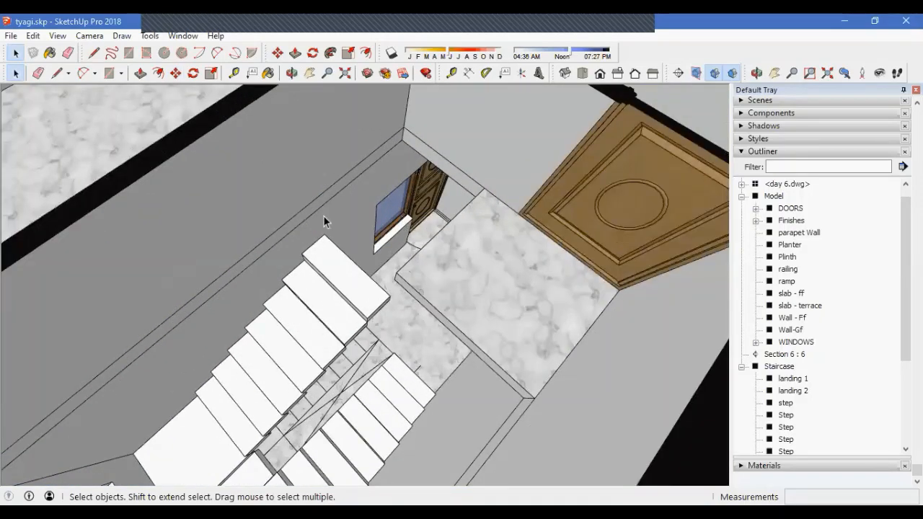
middle_click_drag(363, 180, 644, 240)
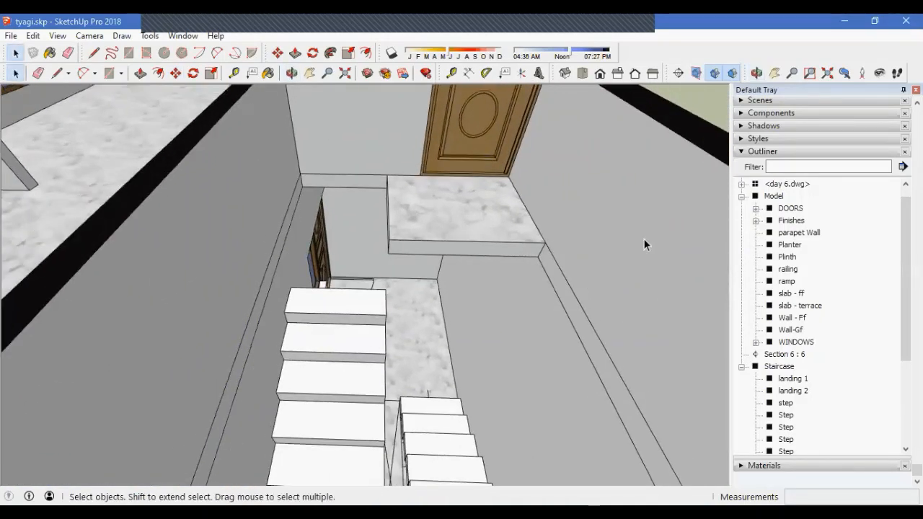
middle_click_drag(380, 284, 378, 321)
scroll(377, 321, "up", 2)
Inside the Staircase group, copy landing 2 to the top end of the second flight
double_click(389, 346)
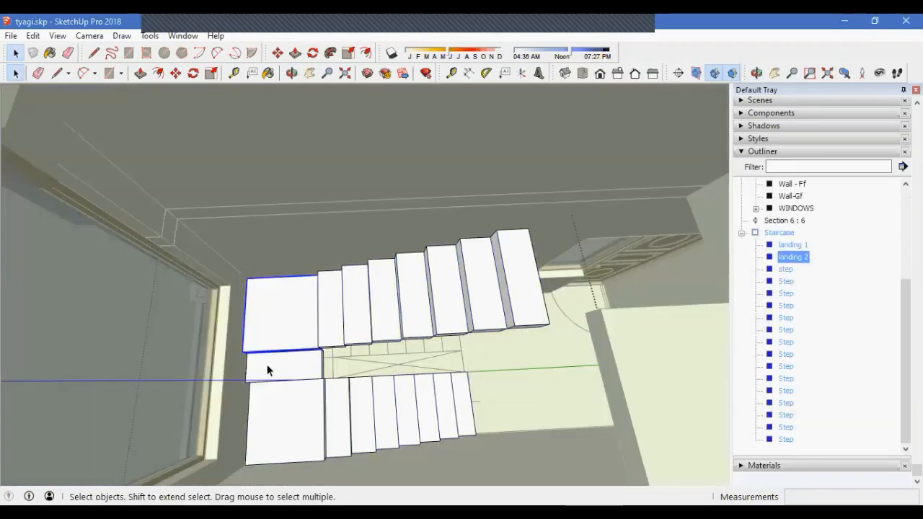
scroll(267, 370, "up", 5)
key("m")
left_click(228, 337)
scroll(228, 337, "down", 5)
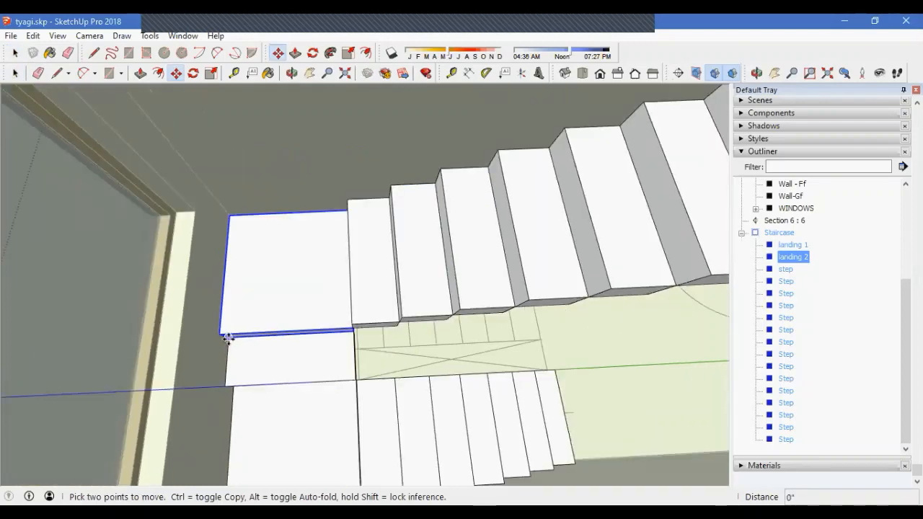
scroll(500, 303, "up", 3)
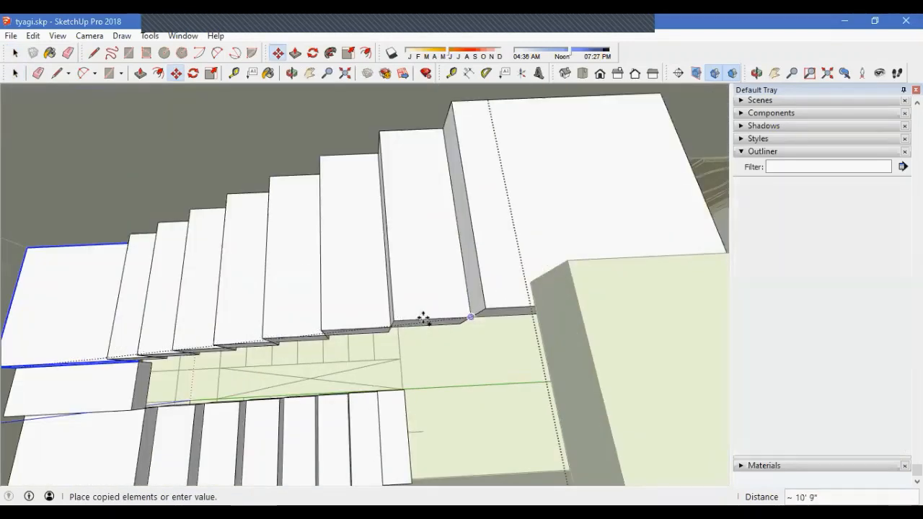
left_click(423, 315)
Stretch the copied landing lengthwise towards the end wall with Scale, and close the Staircase group
middle_click_drag(239, 307, 349, 341)
scroll(433, 288, "up", 6)
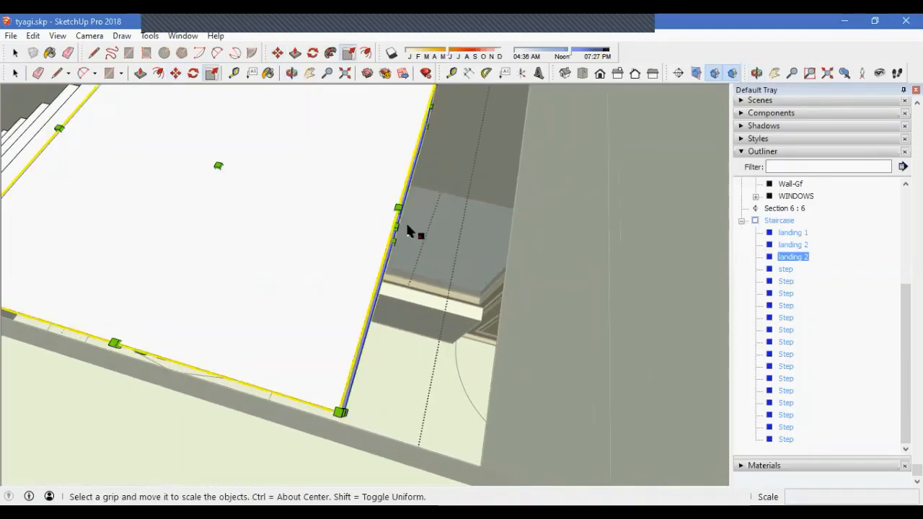
left_click_drag(498, 277, 514, 292)
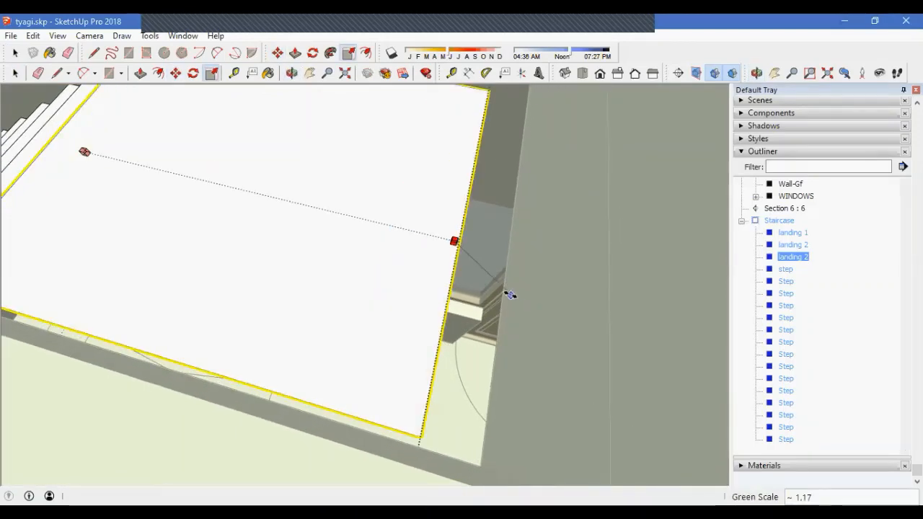
mouse_move(510, 294)
middle_mouse_down()
mouse_move(618, 323)
mouse_move(396, 254)
mouse_move(398, 324)
mouse_move(560, 194)
mouse_move(631, 161)
middle_mouse_up()
key("space")
left_click(328, 190)
Measure the vertical gap between the top landing's corner and the underside of the first-floor slab
mouse_move(327, 189)
middle_mouse_down()
mouse_move(409, 313)
mouse_move(404, 431)
mouse_move(439, 437)
mouse_move(367, 309)
mouse_move(386, 356)
mouse_move(329, 328)
mouse_move(320, 223)
mouse_move(392, 219)
mouse_move(566, 237)
mouse_move(548, 334)
mouse_move(373, 326)
middle_mouse_up()
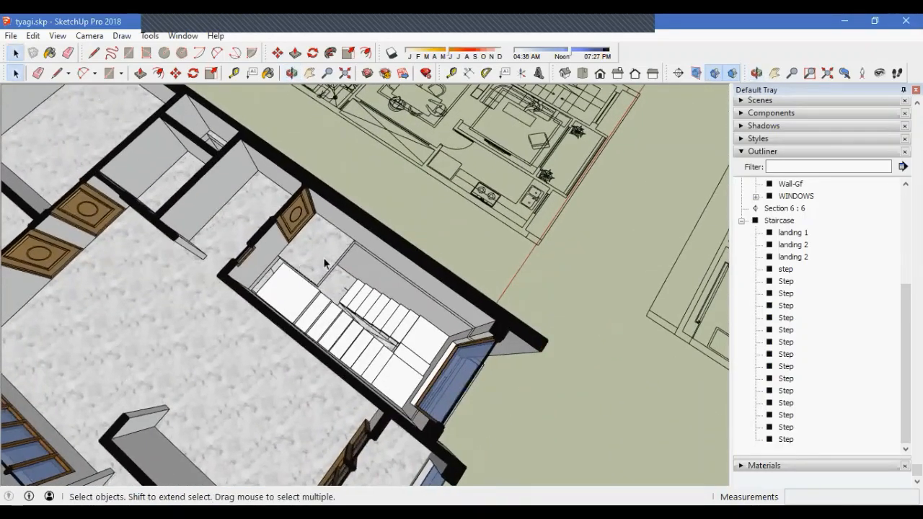
middle_click_drag(273, 270, 194, 213)
scroll(313, 237, "up", 5)
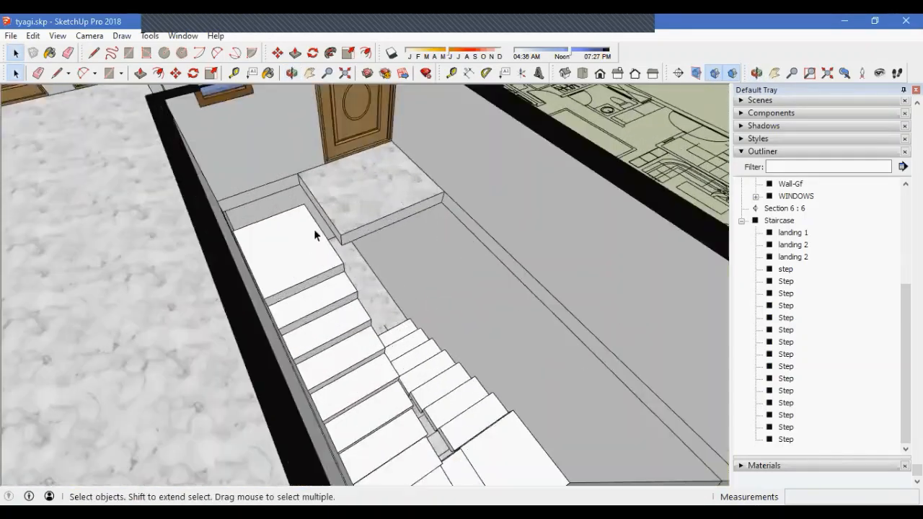
middle_click_drag(313, 237, 250, 192)
scroll(312, 227, "up", 2)
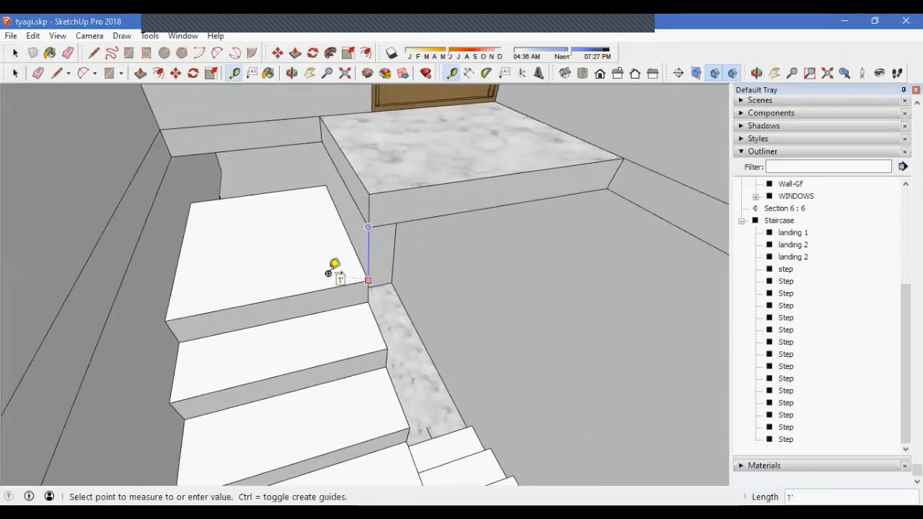
middle_click_drag(332, 259, 319, 299)
scroll(328, 238, "down", 8)
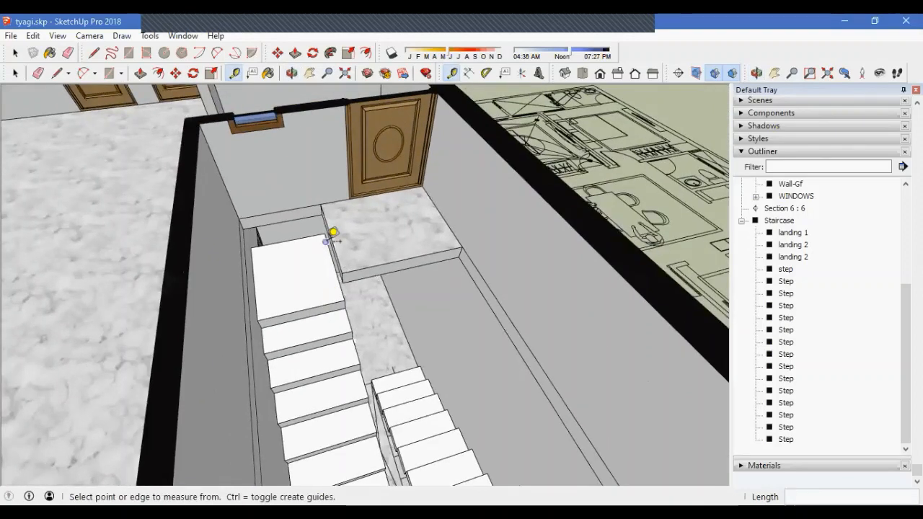
scroll(318, 345, "up", 2)
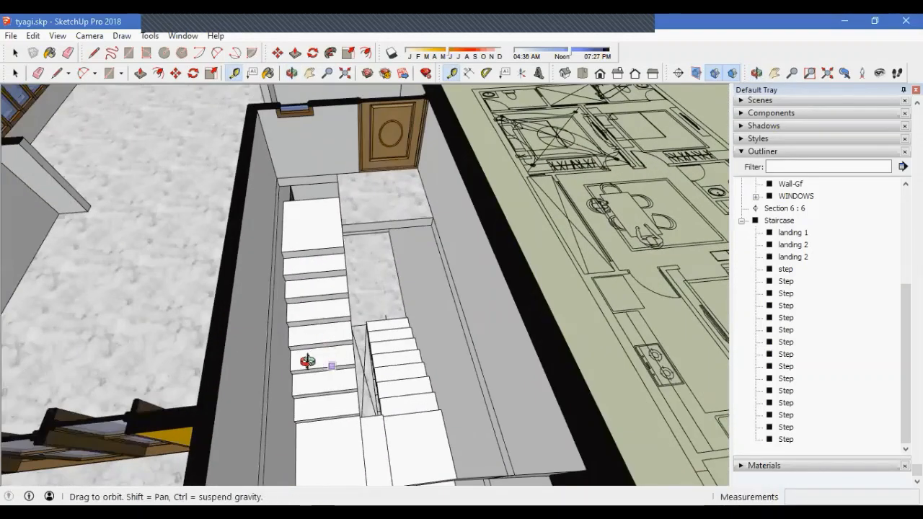
mouse_move(308, 360)
middle_mouse_down()
mouse_move(274, 319)
mouse_move(266, 365)
mouse_move(303, 355)
middle_mouse_up()
key("o")
left_click_drag(303, 354, 350, 363)
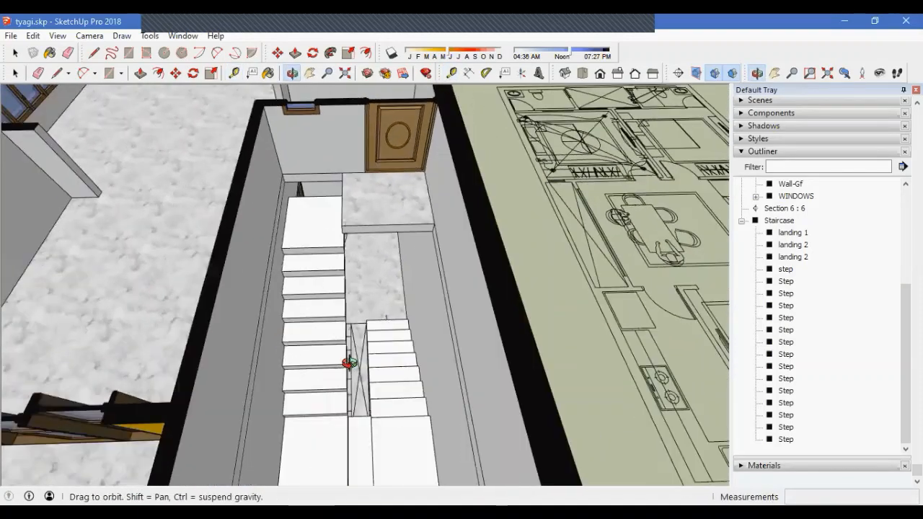
middle_click_drag(349, 363, 484, 359)
scroll(306, 233, "up", 4)
mouse_move(306, 232)
middle_mouse_down()
mouse_move(311, 241)
mouse_move(305, 227)
middle_mouse_up()
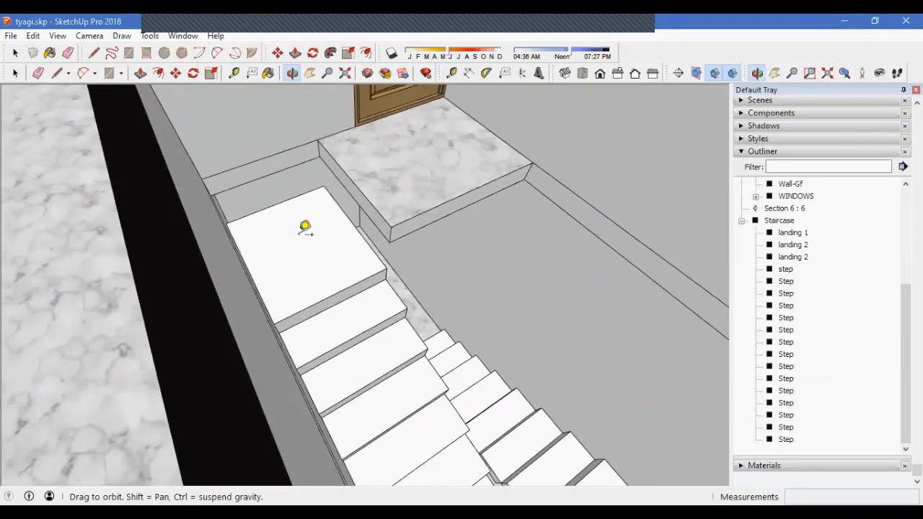
middle_click_drag(445, 210, 274, 236)
middle_click_drag(321, 287, 412, 367)
Move the whole Staircase group straight up to bring its top landing up to the first-floor slab
left_click(365, 327)
middle_click_drag(365, 327, 338, 251)
scroll(353, 285, "up", 5)
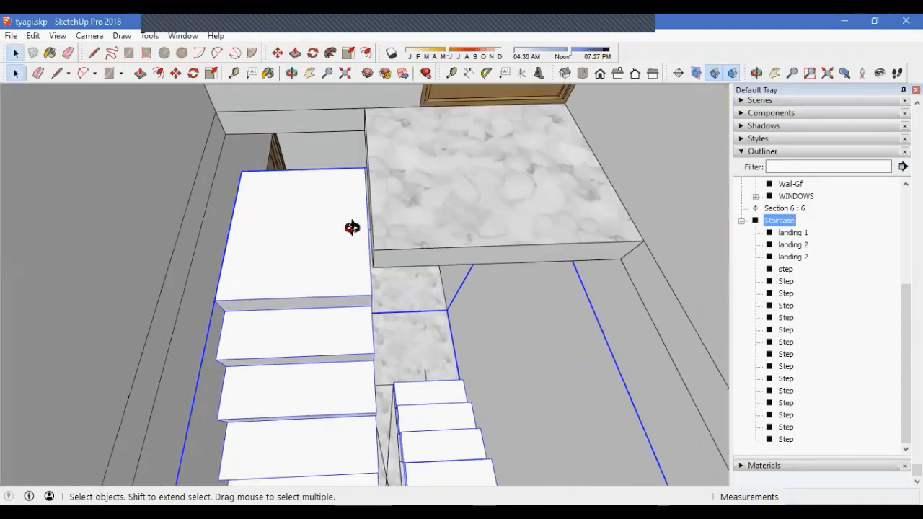
middle_click_drag(353, 284, 376, 213)
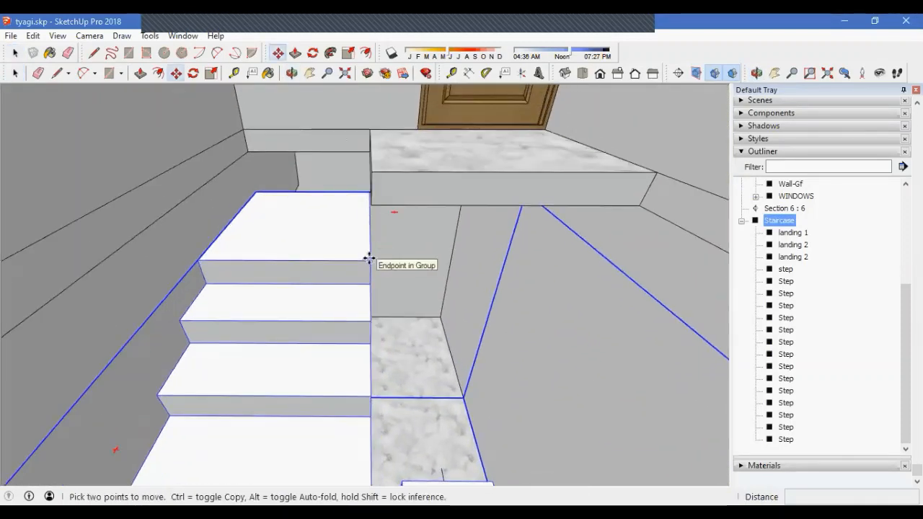
scroll(375, 215, "up", 2)
middle_click_drag(356, 157, 348, 261)
scroll(350, 195, "down", 5)
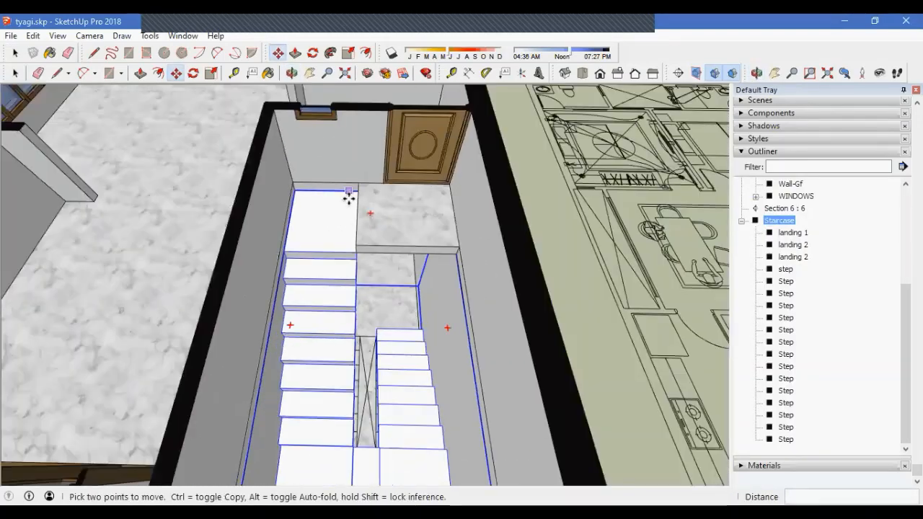
scroll(398, 277, "up", 3)
scroll(397, 277, "up", 5)
Copy the first flight's lowest step one step forward and down, copy it a further 2" towards the floor, and close the Staircase group
middle_click_drag(410, 303, 517, 251)
key("space")
double_click(498, 248)
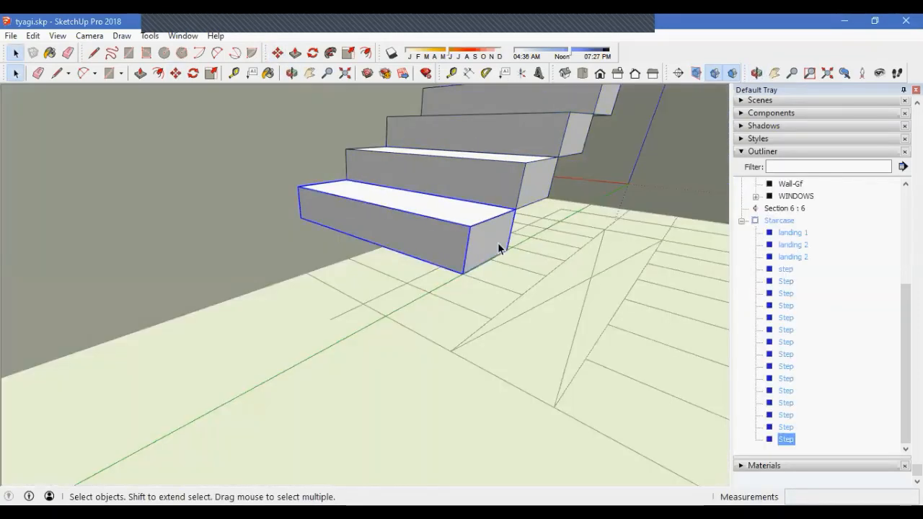
left_click(465, 273)
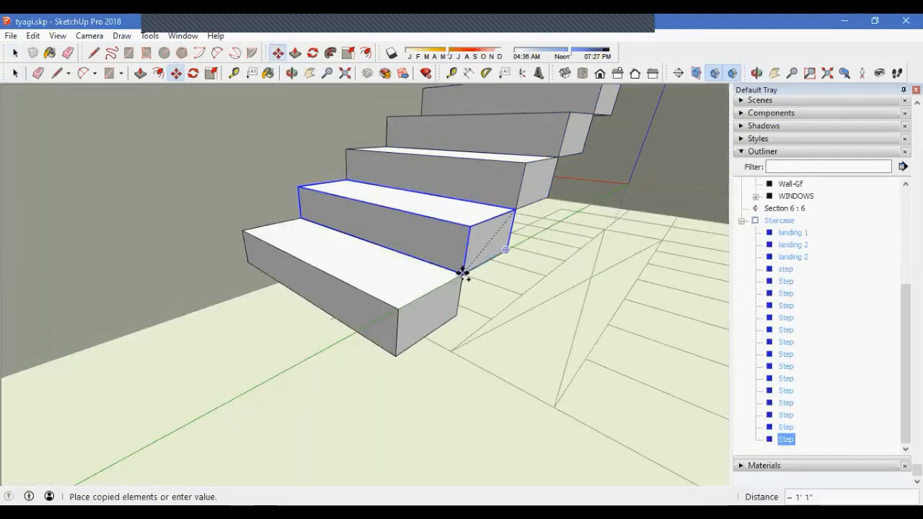
mouse_move(464, 270)
middle_mouse_down()
mouse_move(454, 283)
mouse_move(462, 272)
middle_mouse_up()
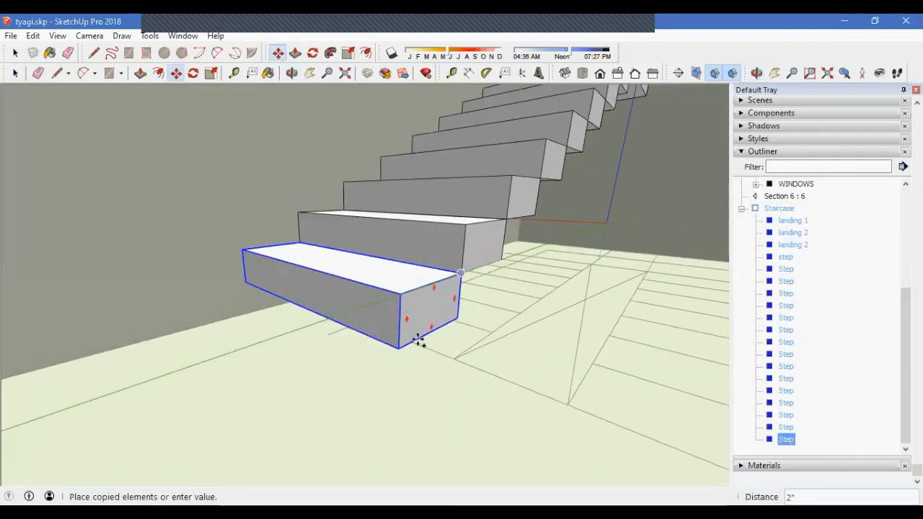
middle_click_drag(377, 377, 184, 316)
scroll(186, 317, "down", 10)
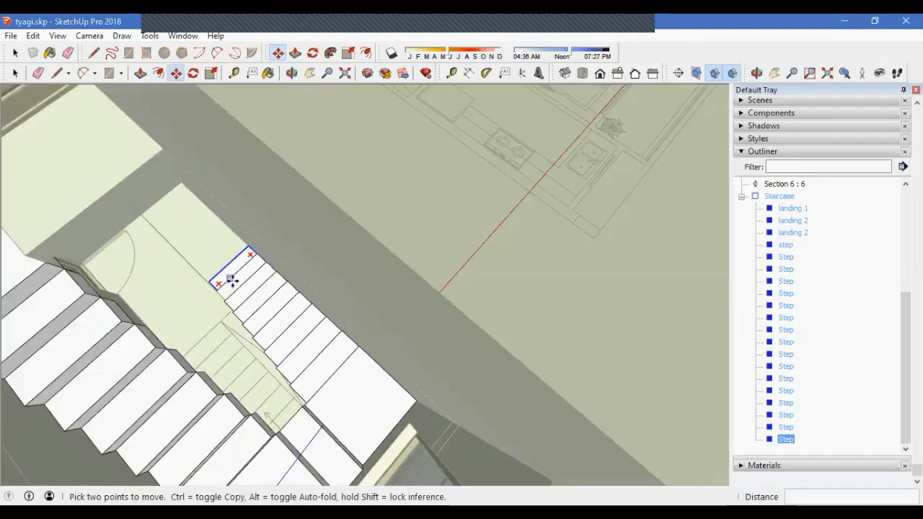
scroll(200, 265, "up", 10)
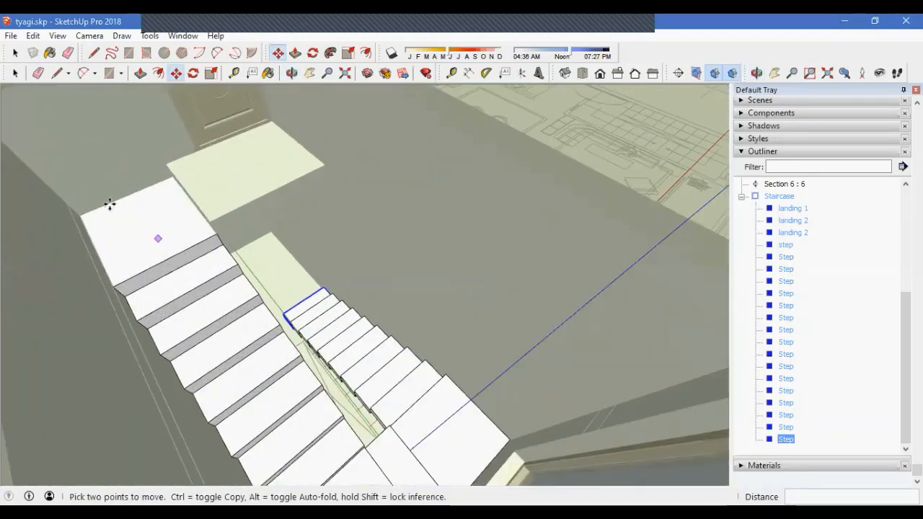
scroll(128, 222, "down", 4)
middle_click_drag(129, 223, 256, 302)
key("space")
left_click(318, 295)
Inspect the completed staircase and its top landing from several sides of the sectioned house
scroll(315, 370, "down", 4)
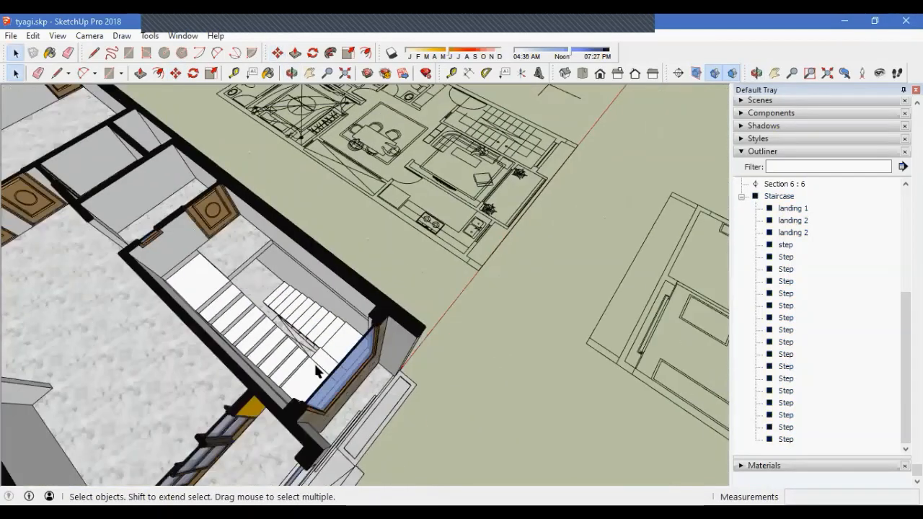
middle_click_drag(315, 369, 61, 284)
middle_click_drag(370, 305, 498, 348, "shift")
middle_click_drag(351, 397, 29, 339)
scroll(310, 274, "up", 8)
middle_click_drag(285, 270, 454, 296)
scroll(423, 329, "down", 2)
middle_click_drag(423, 330, 530, 329)
scroll(299, 318, "down", 8)
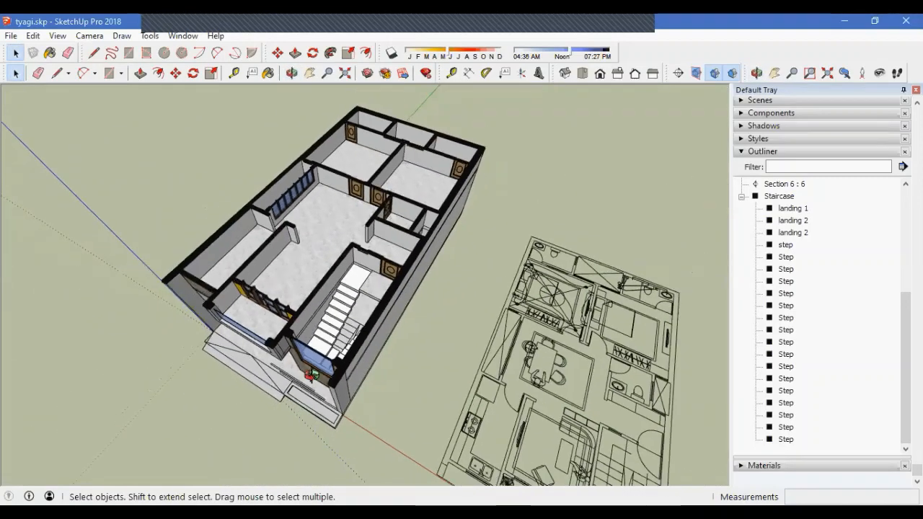
Inspect the staircase in the stairwell from above, from below its flights, and from its lowest steps
middle_click_drag(374, 352, 510, 427)
scroll(423, 352, "up", 4)
scroll(437, 361, "up", 4)
scroll(450, 362, "up", 3)
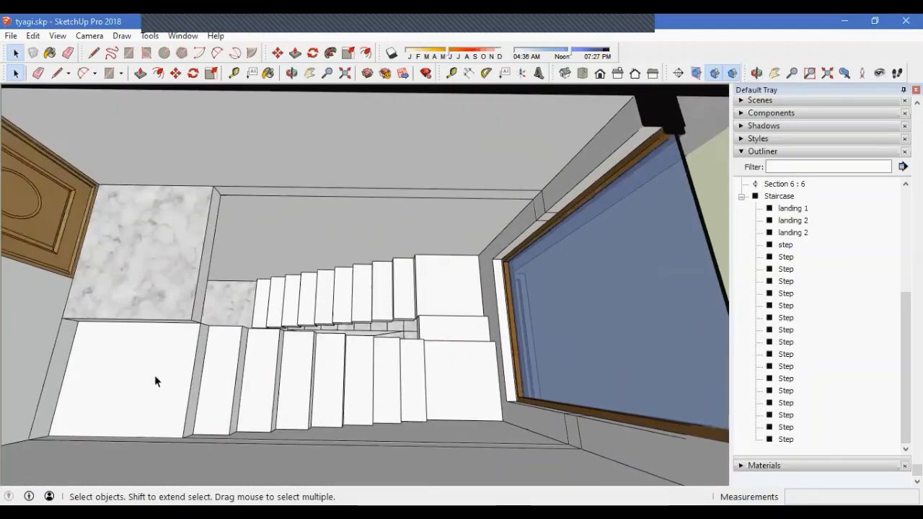
scroll(214, 340, "down", 3)
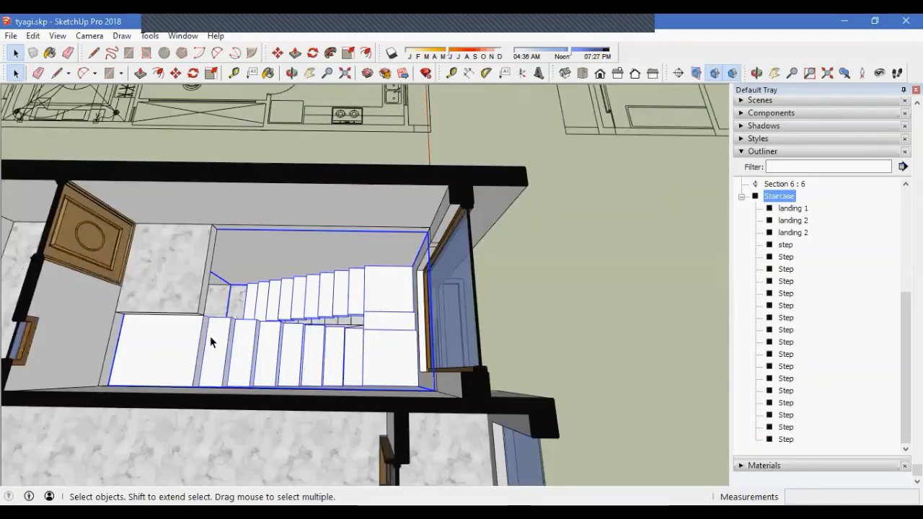
middle_click_drag(214, 340, 296, 380)
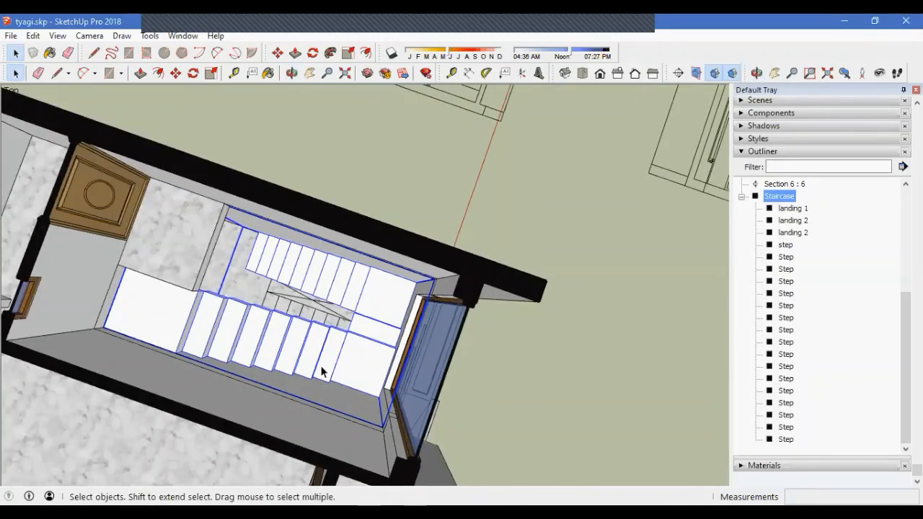
scroll(328, 361, "down", 2)
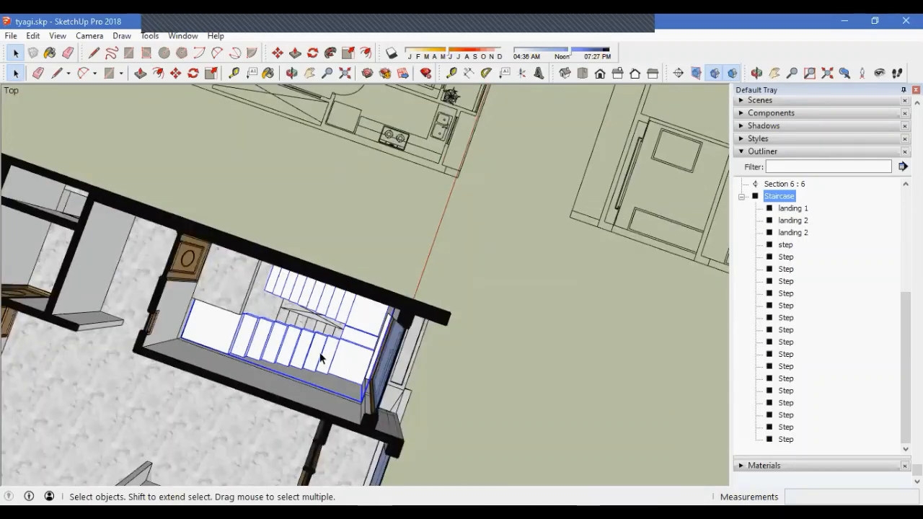
middle_click_drag(321, 358, 336, 307)
scroll(334, 329, "up", 5)
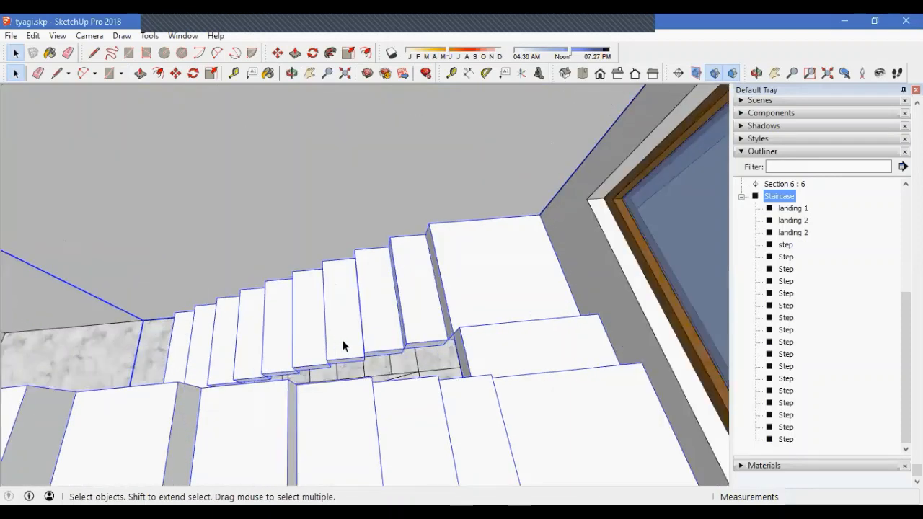
middle_click_drag(344, 346, 243, 402)
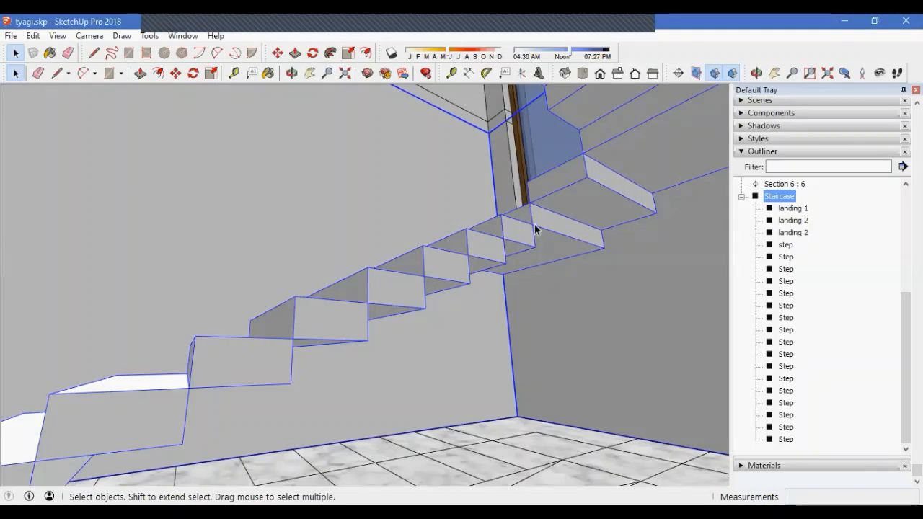
middle_click_drag(323, 341, 179, 425)
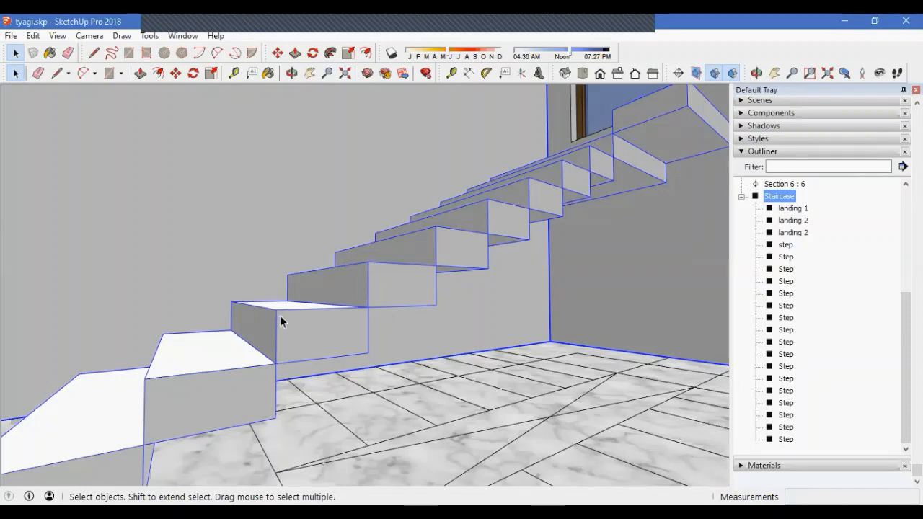
middle_click_drag(282, 321, 432, 225)
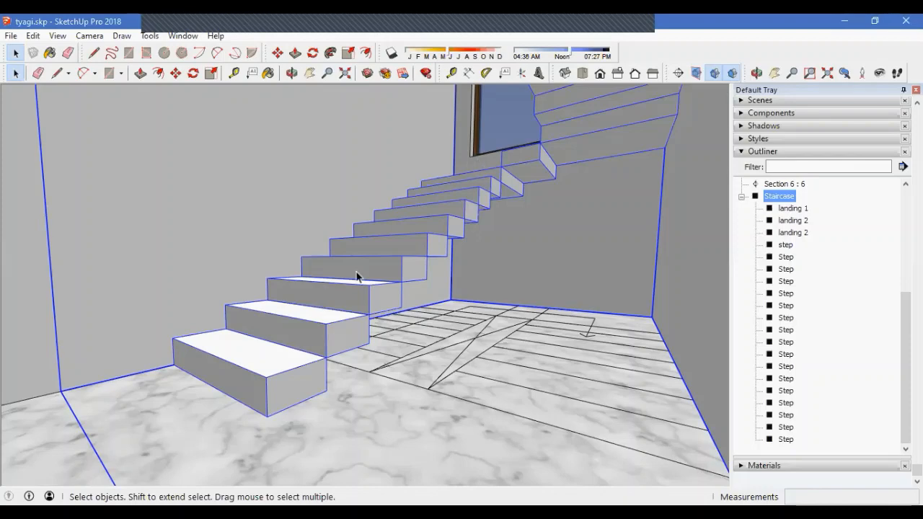
middle_click_drag(323, 313, 353, 342)
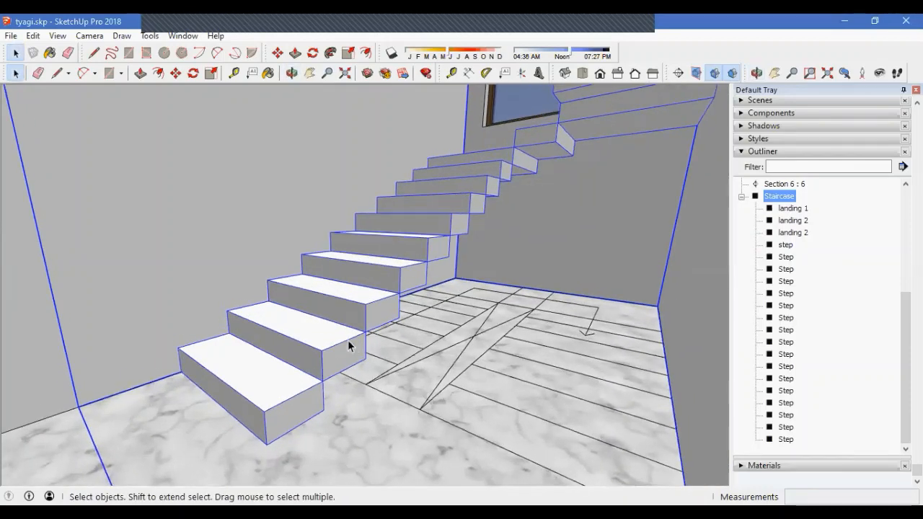
Open the Staircase group, select all its steps and landings, and explode them into loose geometry within the group
double_click(348, 339)
scroll(348, 340, "down", 8)
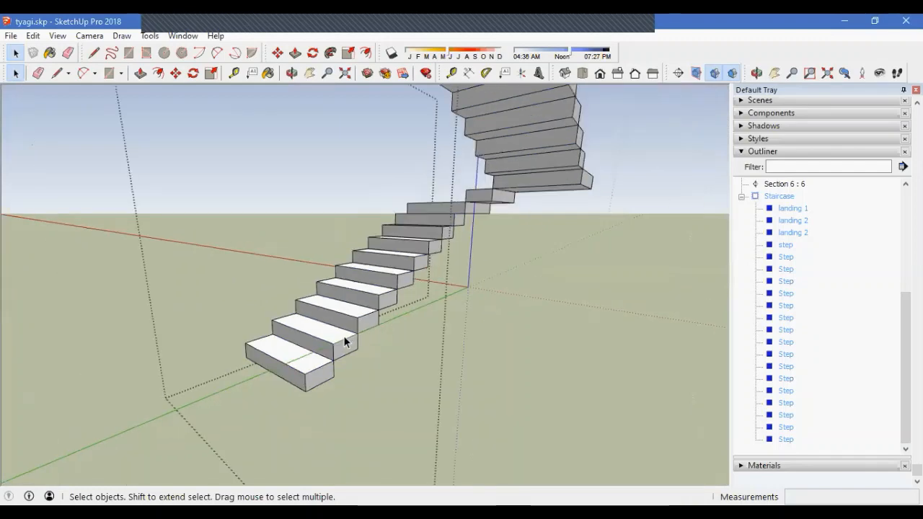
middle_click_drag(348, 340, 18, 332)
middle_click_drag(238, 321, 264, 370)
scroll(416, 340, "up", 5)
middle_click_drag(363, 324, 291, 252)
scroll(404, 317, "down", 3)
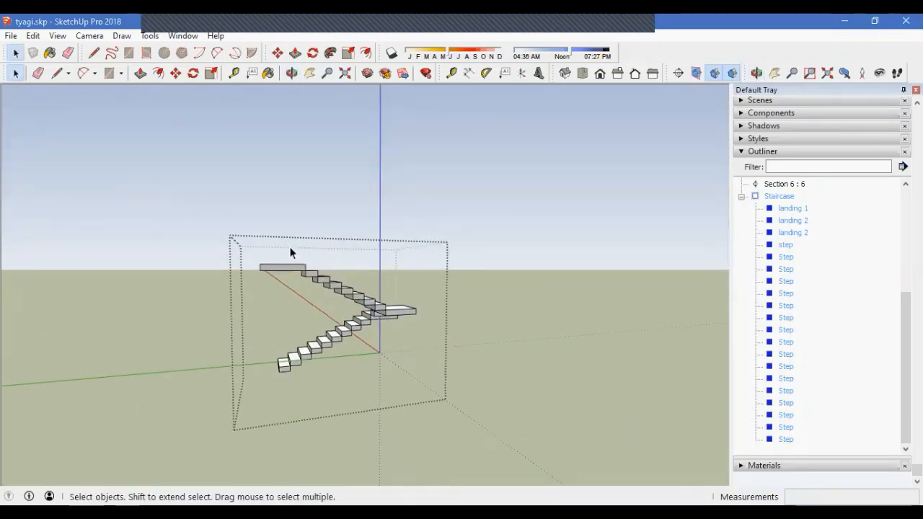
middle_click_drag(382, 326, 329, 339)
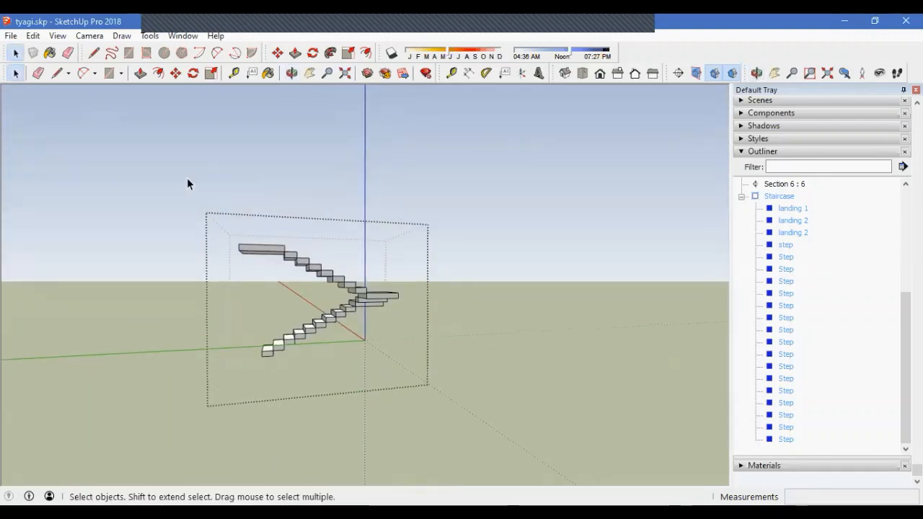
left_click_drag(188, 180, 457, 408)
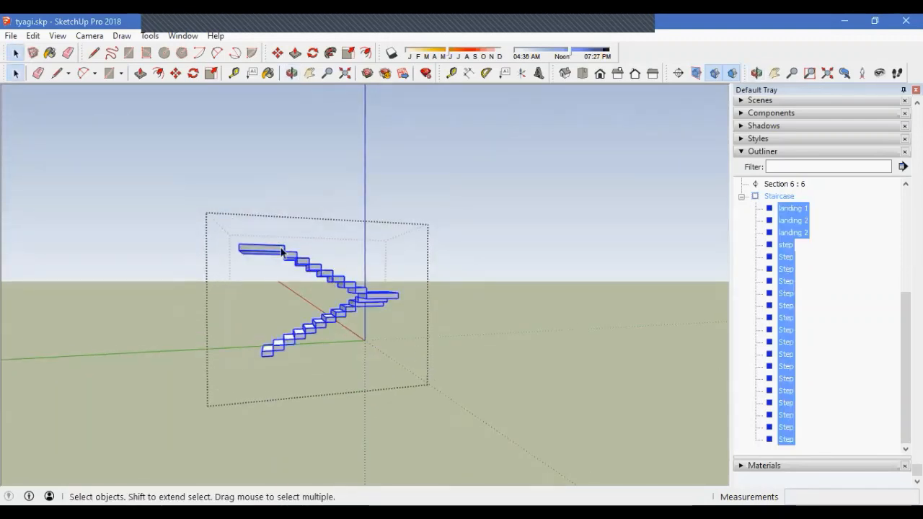
scroll(281, 337, "up", 4)
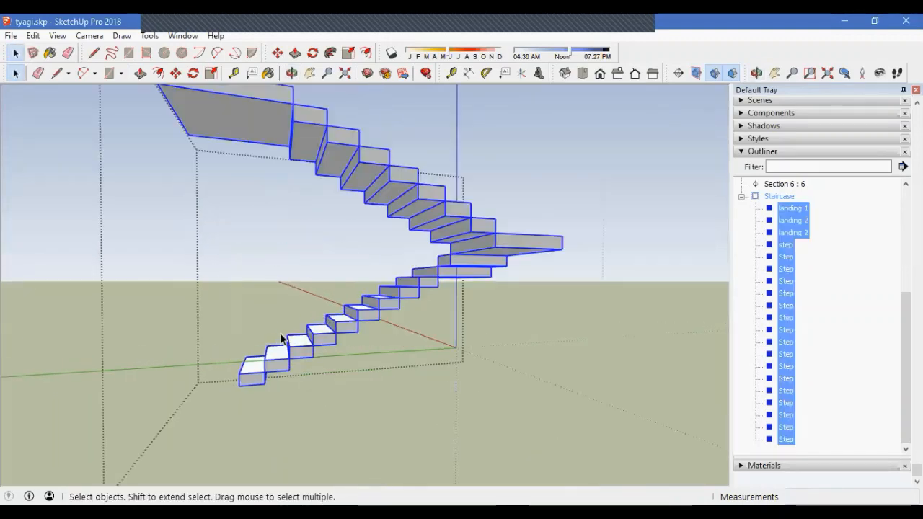
scroll(335, 343, "down", 1)
right_click(348, 324)
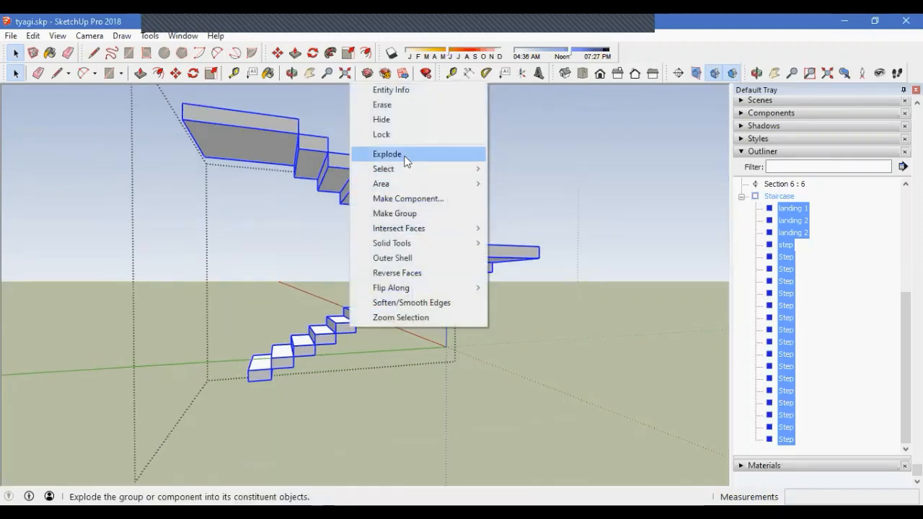
left_click(404, 154)
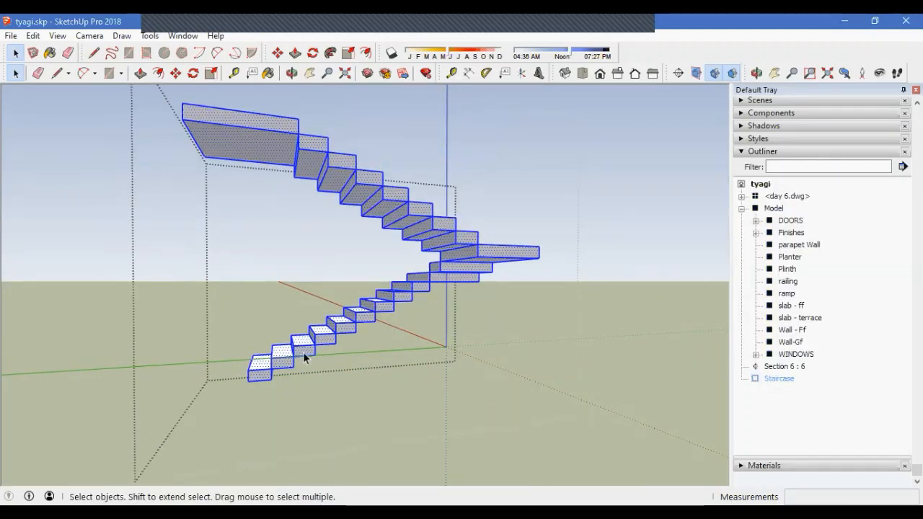
Draw a sloping soffit line along one side of the first flight, joining the steps' bottom corners and extending it to the landing's underside
middle_click_drag(303, 352, 452, 340)
key("l")
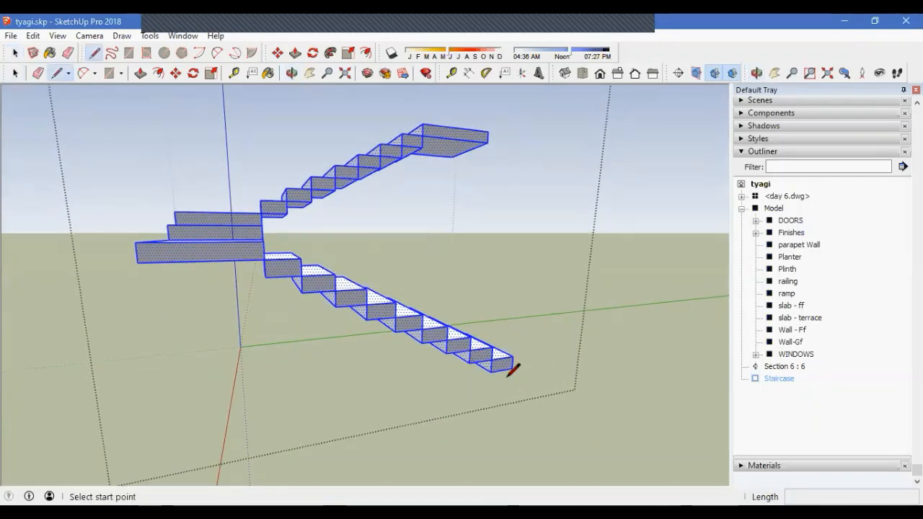
left_click(491, 370)
left_click(268, 274)
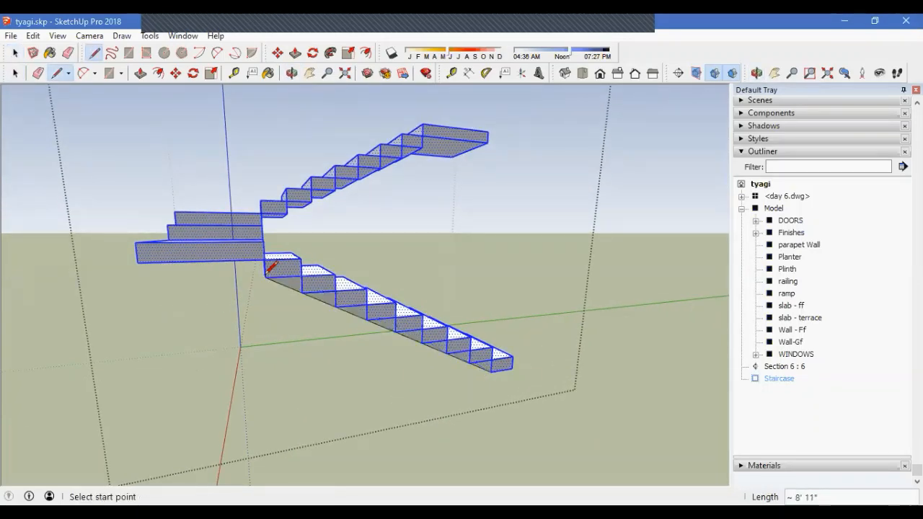
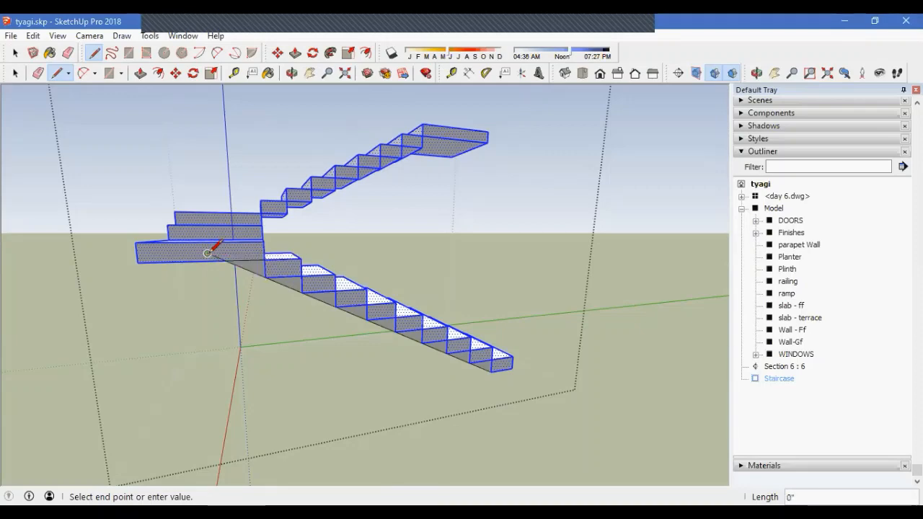
scroll(213, 248, "up", 5)
key("e")
scroll(229, 250, "down", 5)
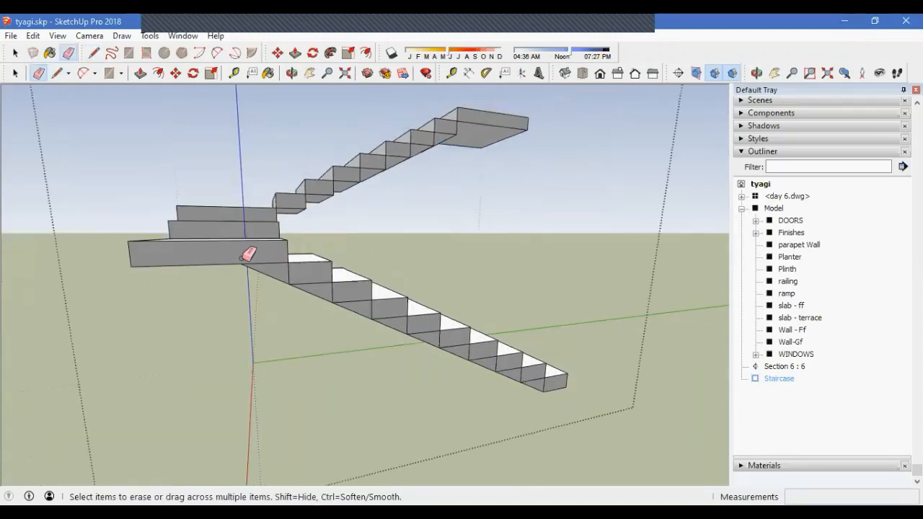
Draw the matching soffit line on the first flight's opposite side, from the lowest step's bottom corner up to the landing
mouse_move(247, 254)
middle_mouse_down()
mouse_move(431, 233)
mouse_move(330, 274)
mouse_move(521, 263)
mouse_move(432, 298)
middle_mouse_up()
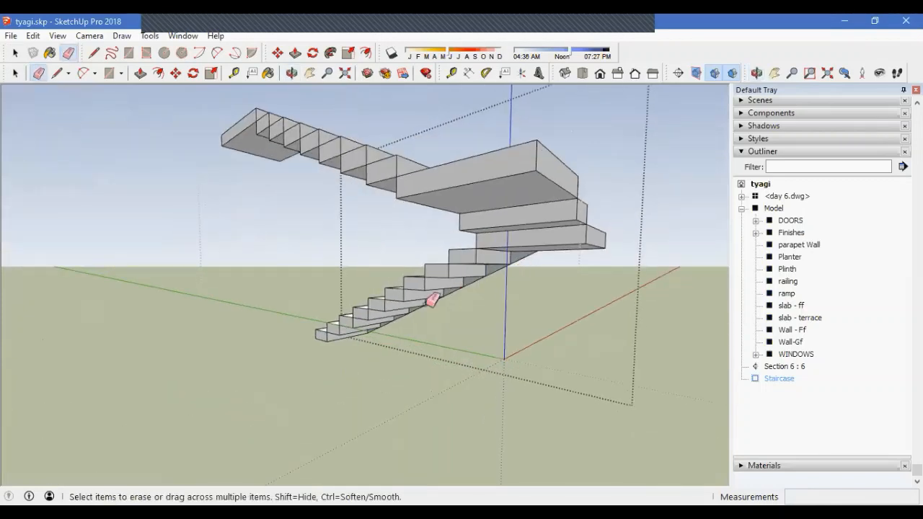
scroll(330, 324, "up", 3)
key("l")
left_click(317, 345)
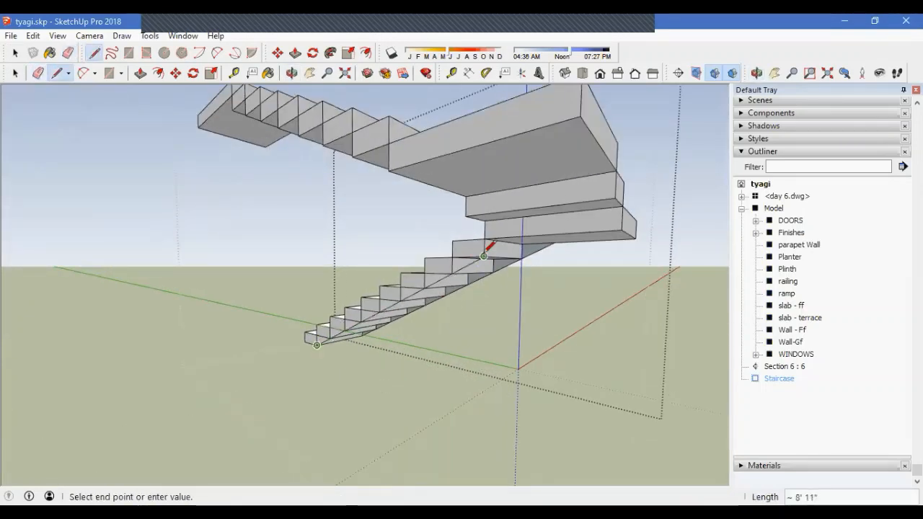
left_click(484, 256)
left_click(484, 256)
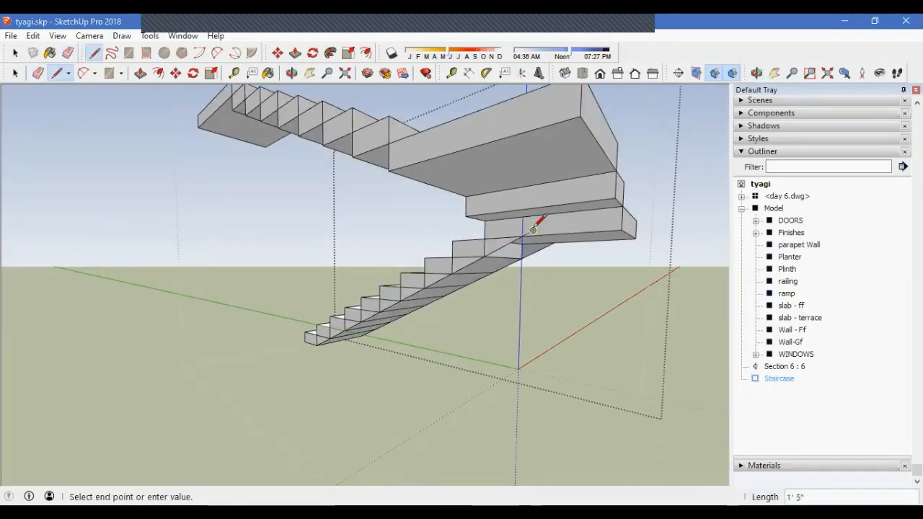
scroll(533, 230, "up", 2)
key("e")
Draw a sloping line from the lower landing's bottom corner past the intermediate step's bottom corner to the upper landing's bottom edge
mouse_move(535, 232)
middle_mouse_down()
mouse_move(532, 241)
mouse_move(521, 235)
mouse_move(464, 181)
mouse_move(511, 231)
mouse_move(431, 207)
mouse_move(596, 198)
mouse_move(302, 212)
mouse_move(218, 227)
mouse_move(383, 205)
middle_mouse_up()
key("l")
left_click(383, 160)
left_click(462, 177)
left_click(367, 220)
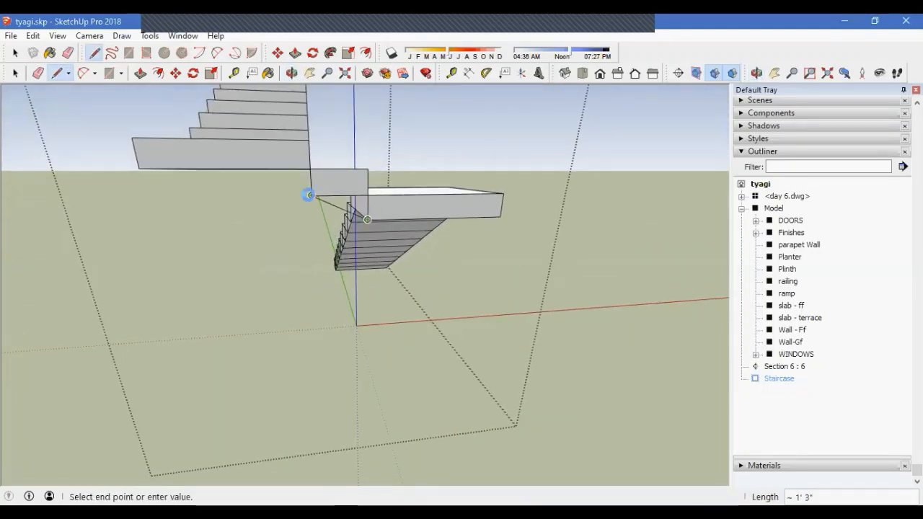
left_click(311, 194)
left_click(311, 195)
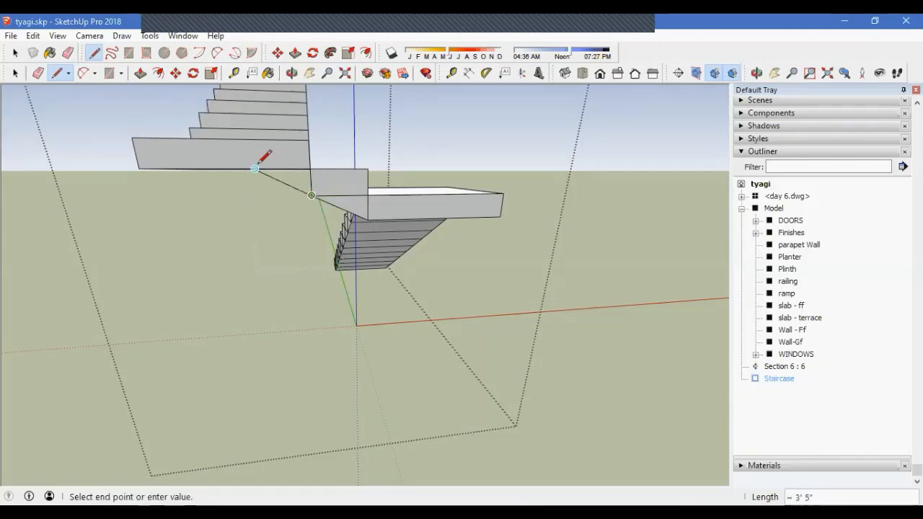
scroll(254, 162, "up", 3)
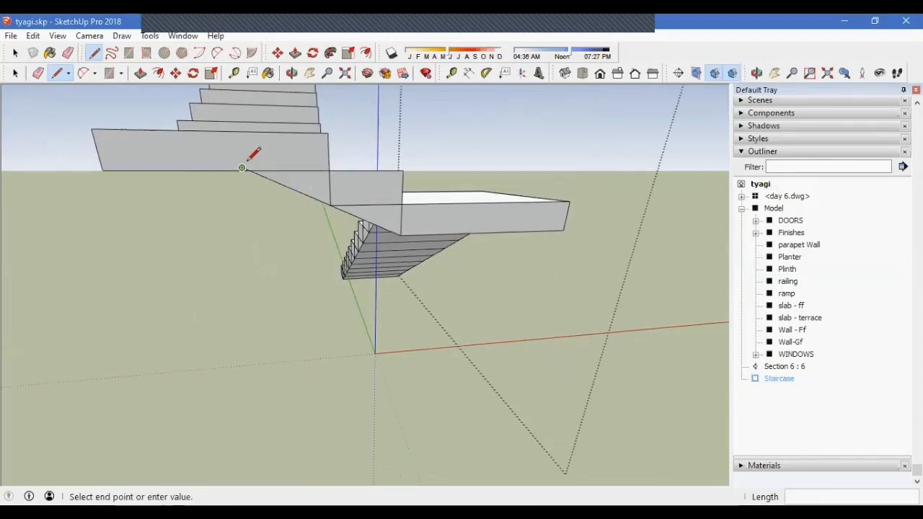
key("e")
Close the intermediate step's sloping soffit with a line across the upper landing's underside and another down to the step's inner bottom corner
mouse_move(250, 164)
middle_mouse_down()
mouse_move(289, 155)
mouse_move(391, 176)
mouse_move(600, 167)
mouse_move(482, 182)
mouse_move(544, 197)
middle_mouse_up()
key("l")
scroll(482, 171, "up", 2)
scroll(477, 169, "up", 3)
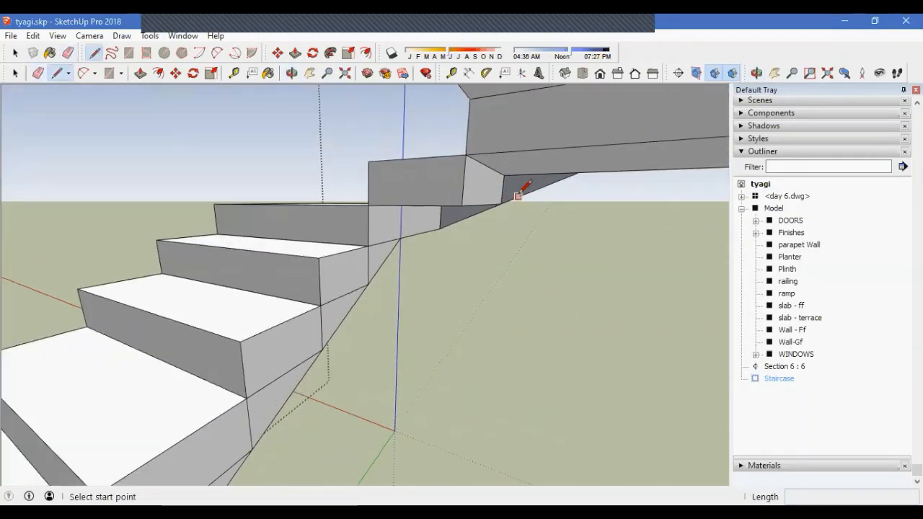
left_click(585, 170)
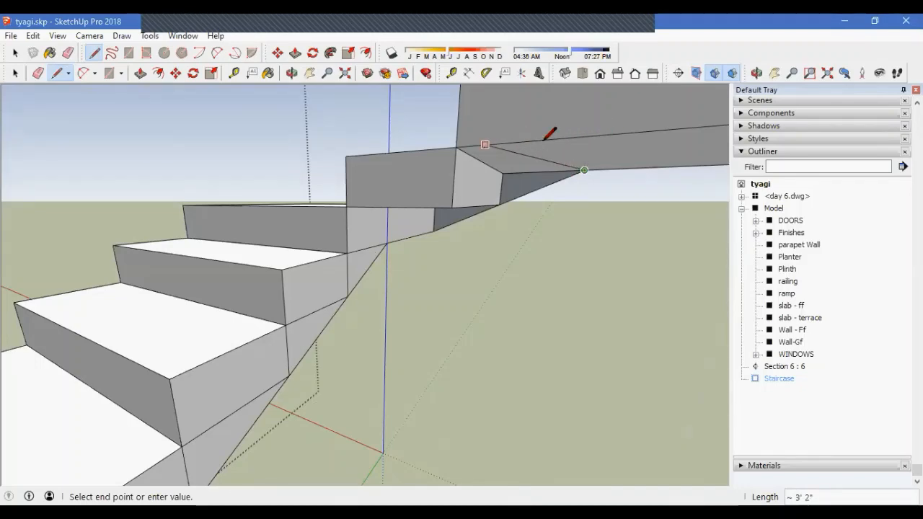
middle_click_drag(566, 127, 478, 206)
scroll(439, 169, "down", 5)
scroll(458, 183, "up", 2)
key("Escape")
scroll(400, 249, "up", 2)
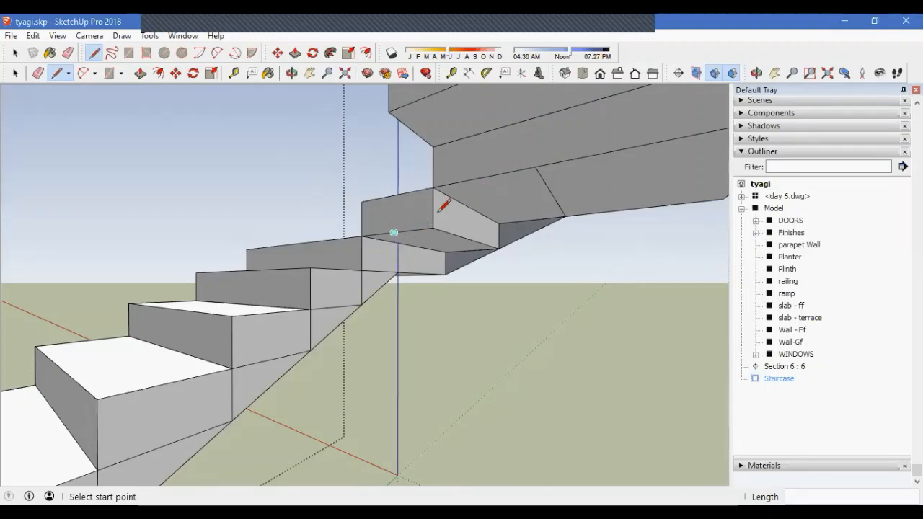
left_click(535, 167)
left_click(433, 226)
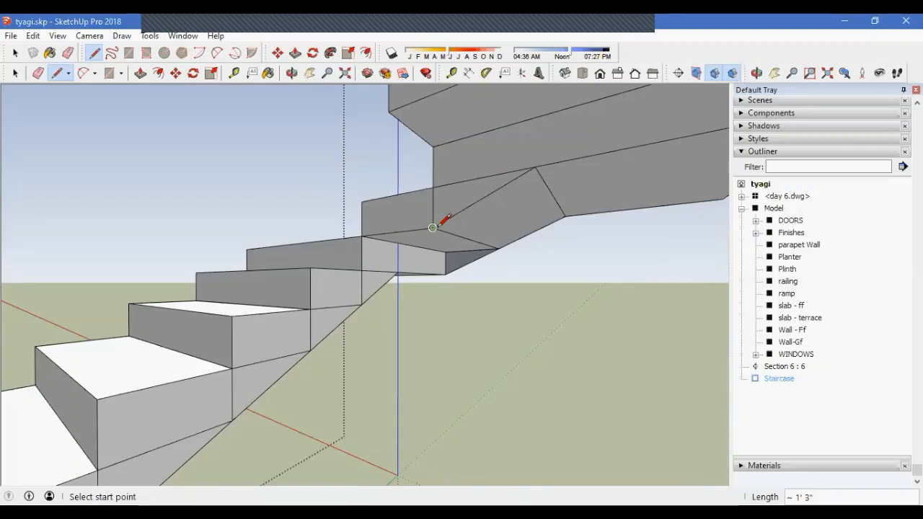
left_click(435, 225)
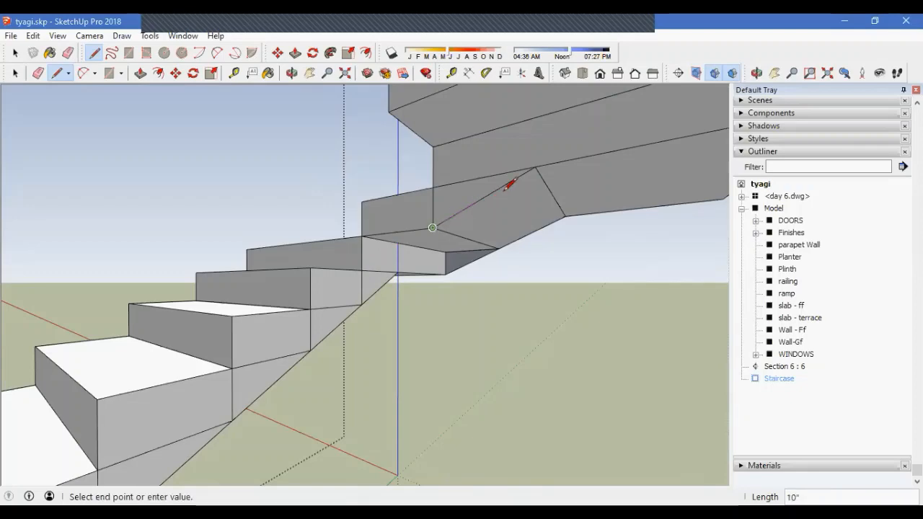
Draw a sloping soffit line along the second flight's outer side, joining the steps' bottom corners and extending it to the top landing's underside
middle_click_drag(376, 257, 352, 252)
left_click(352, 252)
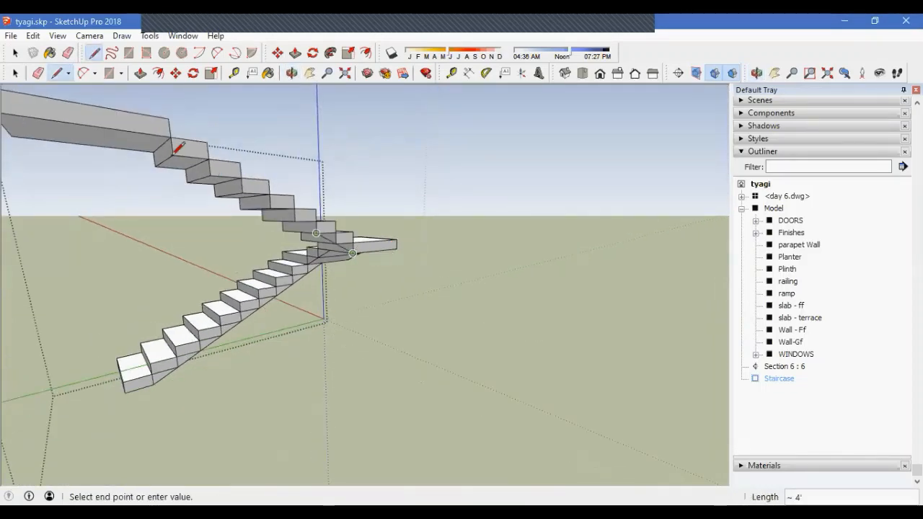
left_click(172, 150)
left_click(173, 154)
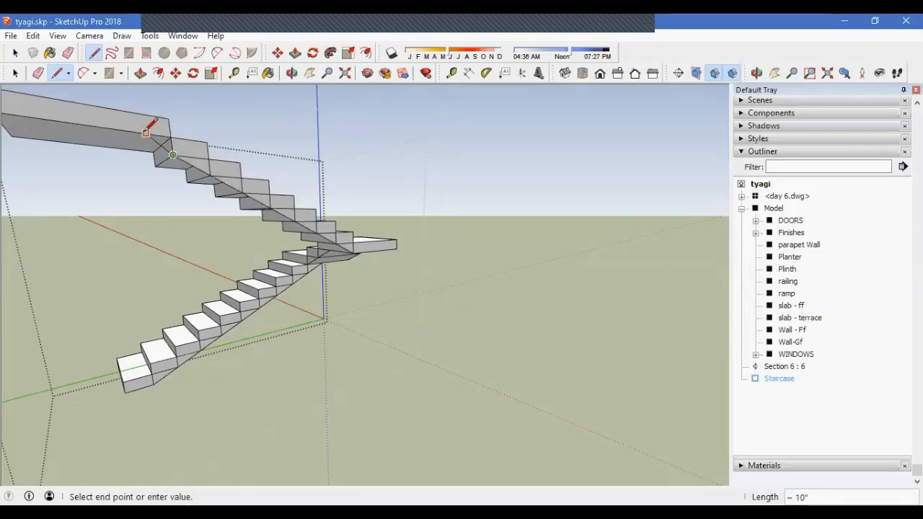
middle_click_drag(129, 130, 408, 290)
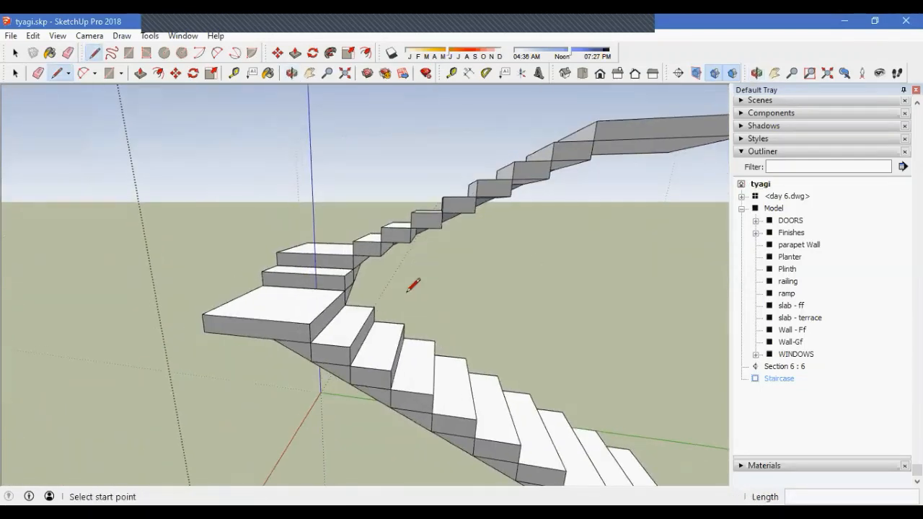
Draw the matching soffit line along the second flight's inner side, from the top landing's underside down to the flight's lowest bottom corner
left_click(591, 158)
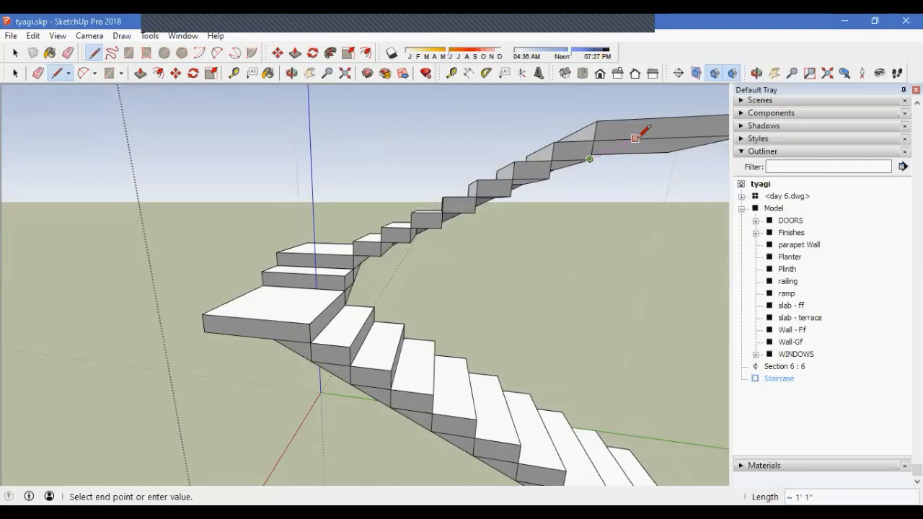
key("Escape")
left_click(590, 159)
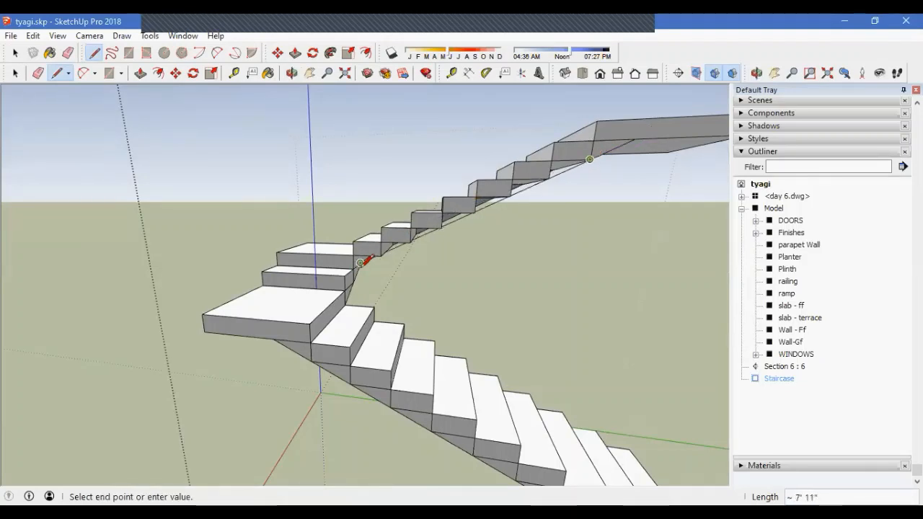
key("Escape")
scroll(380, 255, "up", 2)
left_click(381, 255)
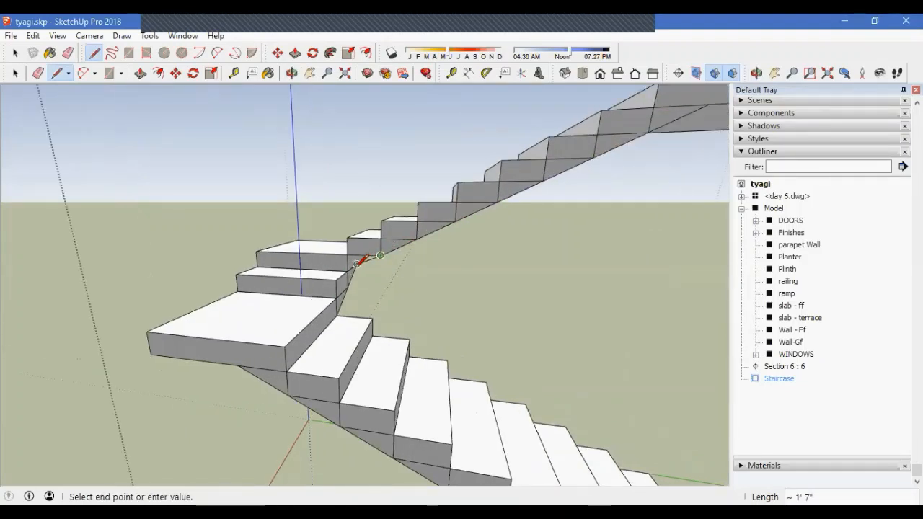
key("Escape")
scroll(247, 230, "down", 3)
Draw a line across the top landing's underside joining the ends of the second flight's two soffit lines
mouse_move(248, 231)
middle_mouse_down()
mouse_move(232, 233)
mouse_move(223, 195)
mouse_move(196, 207)
middle_mouse_up()
key("l")
left_click(194, 219)
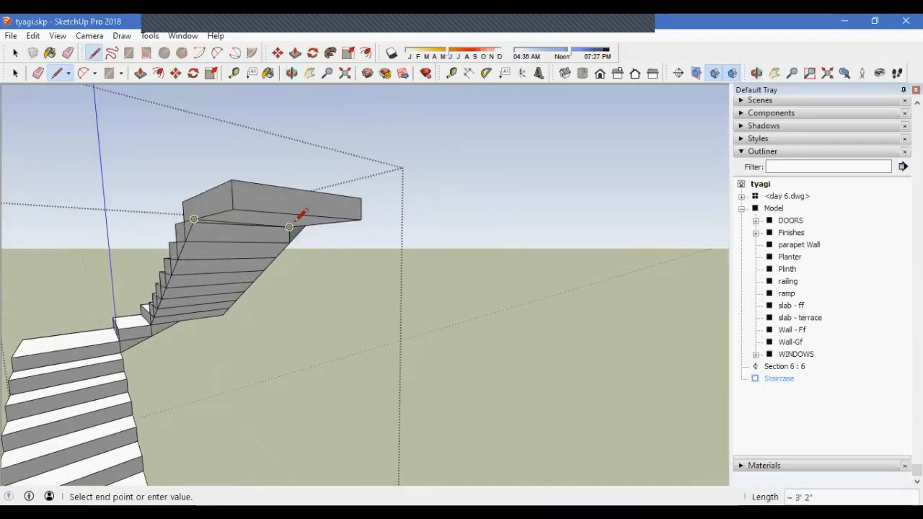
left_click(306, 226)
Leave the staircase group, select it in the house model and check its group type in Entity Info
scroll(310, 206, "down", 3)
middle_click_drag(309, 206, 657, 353)
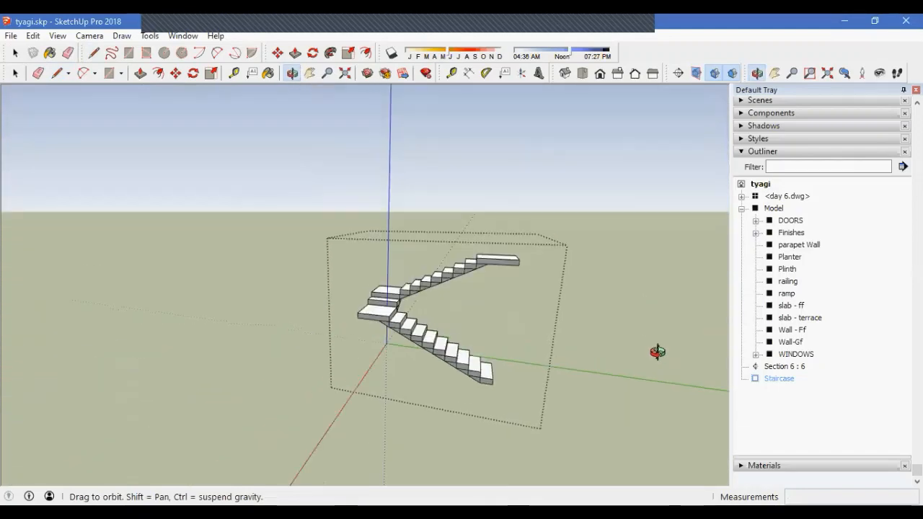
middle_click_drag(421, 356, 514, 393)
key("space")
scroll(365, 337, "down", 1)
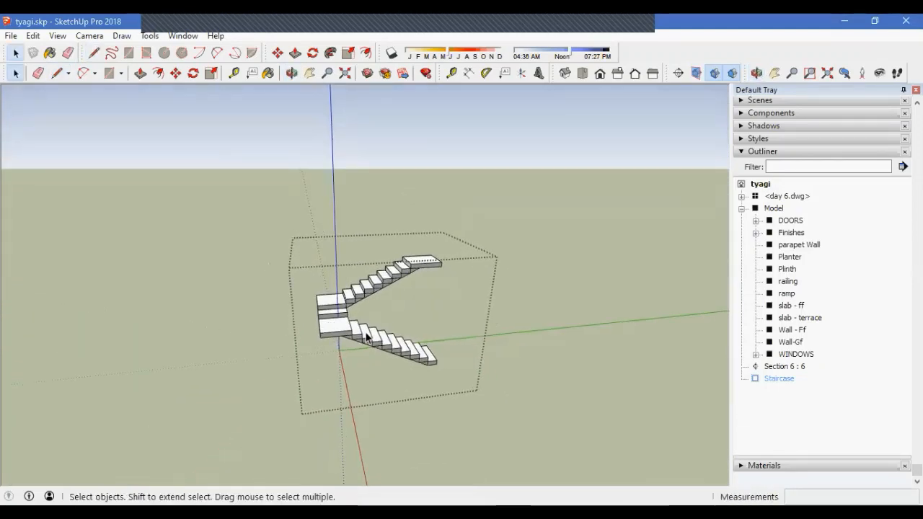
scroll(366, 337, "up", 3)
scroll(367, 337, "down", 1)
middle_click_drag(289, 264, 304, 296)
key("Escape")
middle_click_drag(359, 282, 343, 496)
scroll(407, 253, "up", 3)
left_click(411, 251)
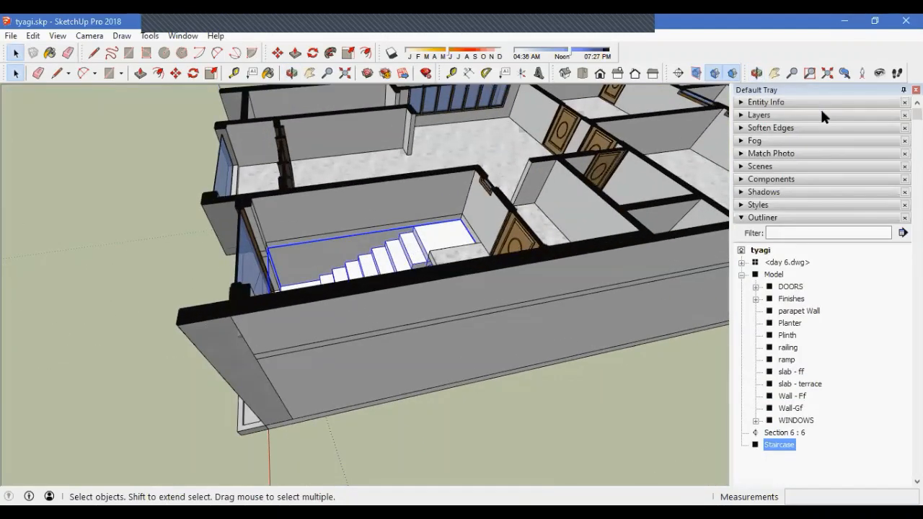
left_click(824, 101)
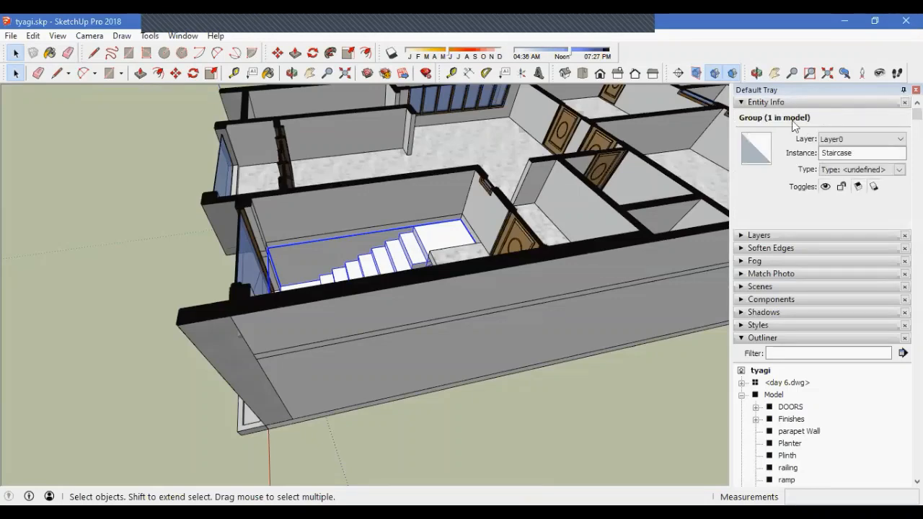
Reopen the staircase group and erase the leftover step edges along the second flight's inner side
double_click(442, 244)
middle_click_drag(355, 303, 344, 177)
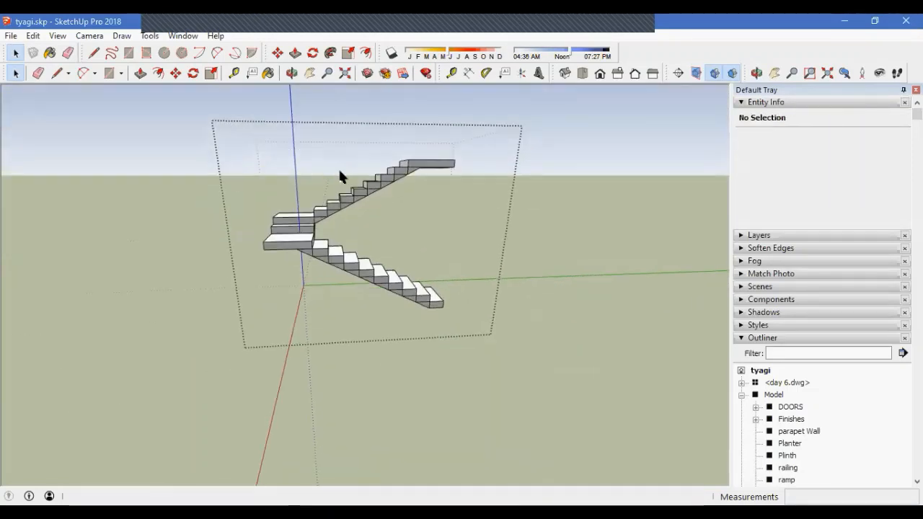
scroll(406, 166, "up", 2)
scroll(407, 166, "up", 3)
middle_click_drag(412, 165, 447, 215)
key("e")
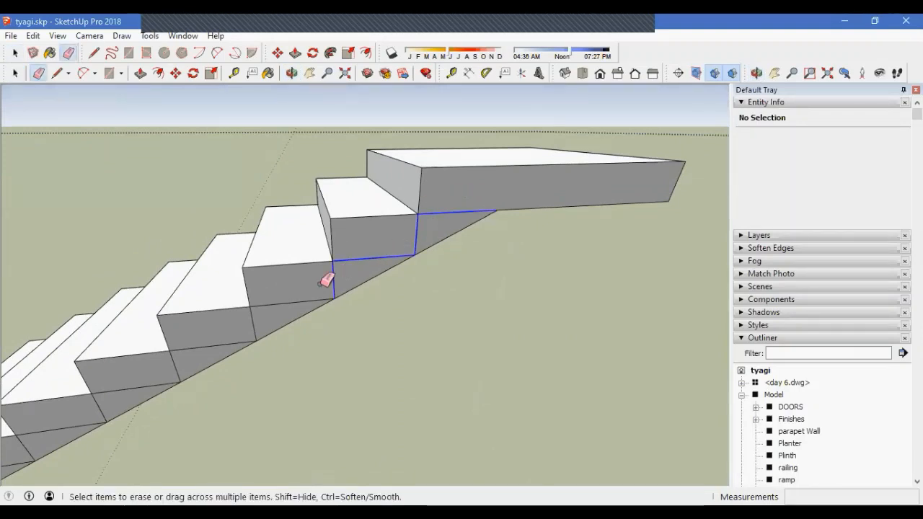
left_click_drag(94, 410, 100, 407)
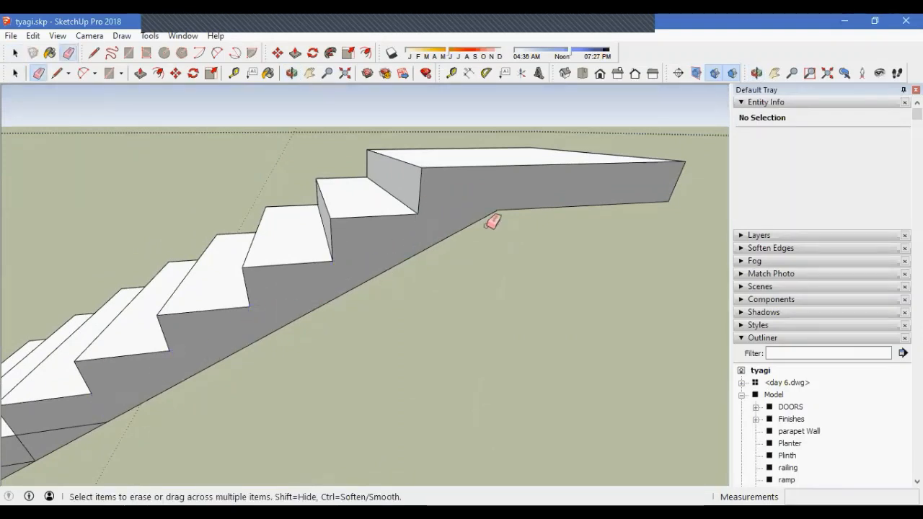
scroll(486, 214, "down", 5)
scroll(224, 334, "up", 2)
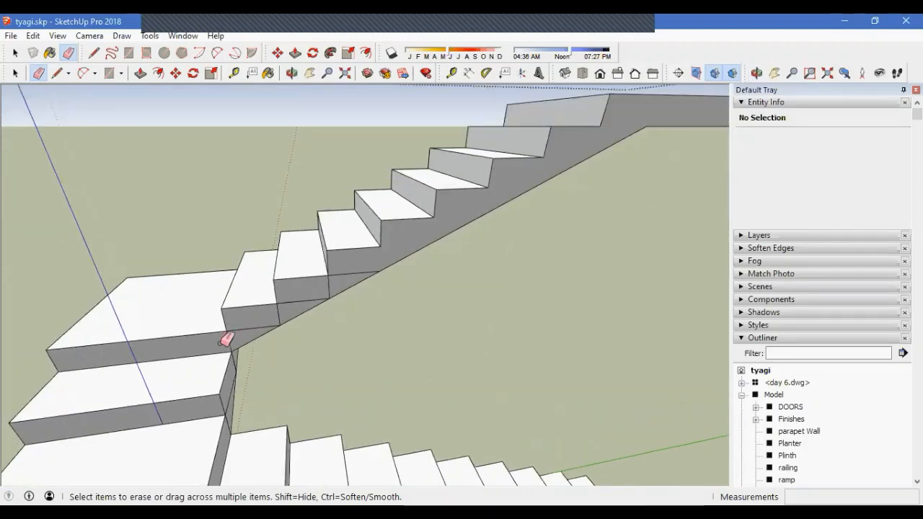
left_click_drag(384, 240, 385, 241)
scroll(384, 242, "down", 4)
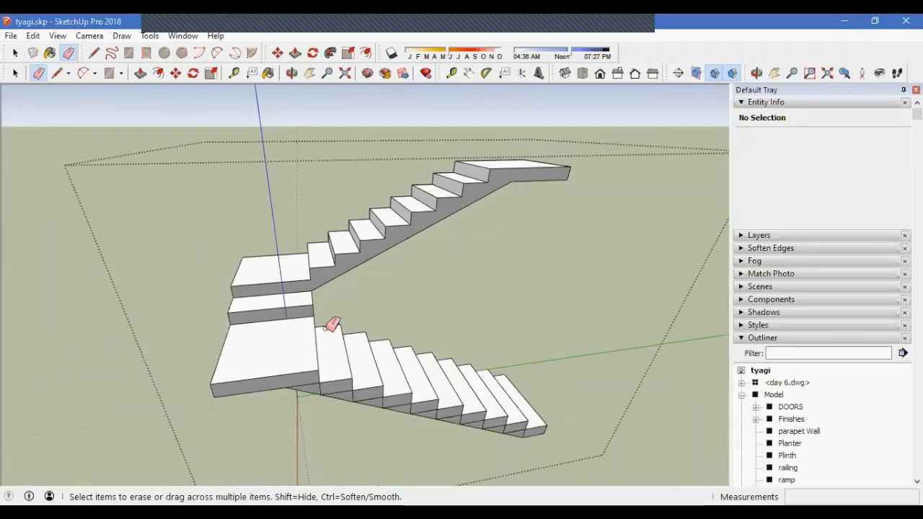
Erase the leftover edges on the intermediate step's inner side, between the two middle landings
middle_click_drag(325, 328, 57, 332)
scroll(349, 290, "up", 4)
middle_click_drag(349, 289, 323, 285)
scroll(323, 286, "up", 2)
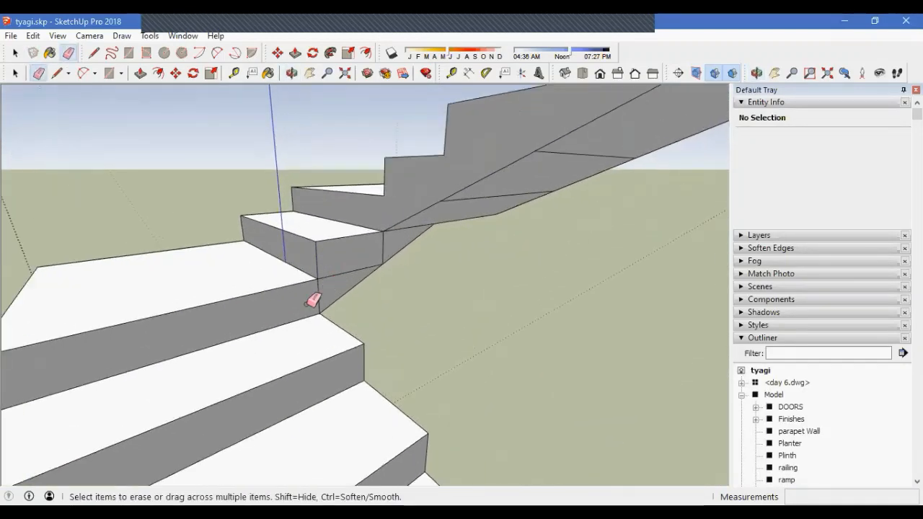
left_click_drag(392, 239, 390, 239)
scroll(381, 237, "down", 5)
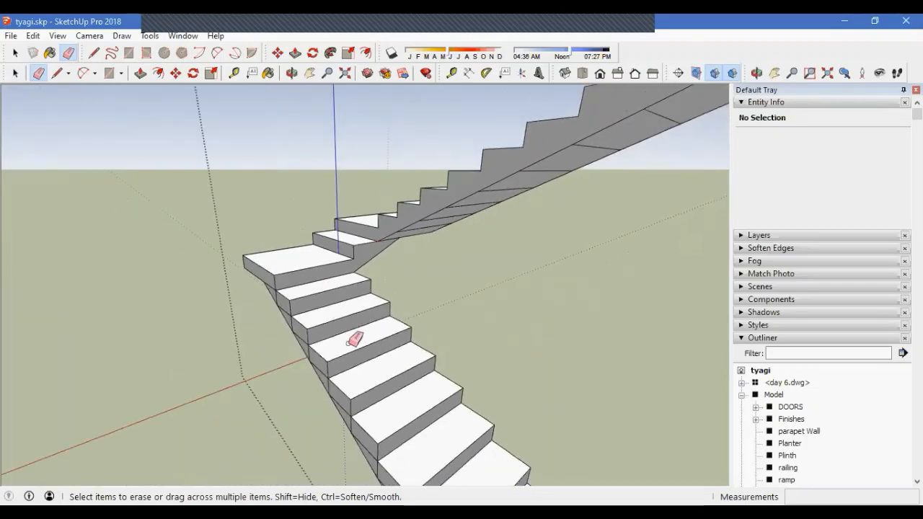
Erase the leftover step edges along the first flight's outer side up to the lower landing
mouse_move(354, 336)
middle_mouse_down()
mouse_move(649, 346)
mouse_move(618, 372)
middle_mouse_up()
scroll(618, 372, "up", 3)
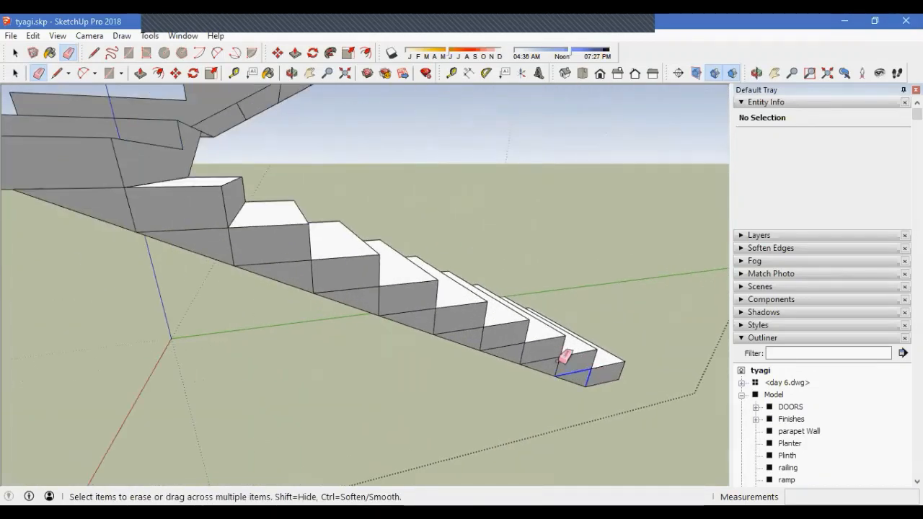
left_click_drag(460, 324, 463, 326)
scroll(549, 354, "down", 2)
middle_click_drag(466, 326, 264, 251)
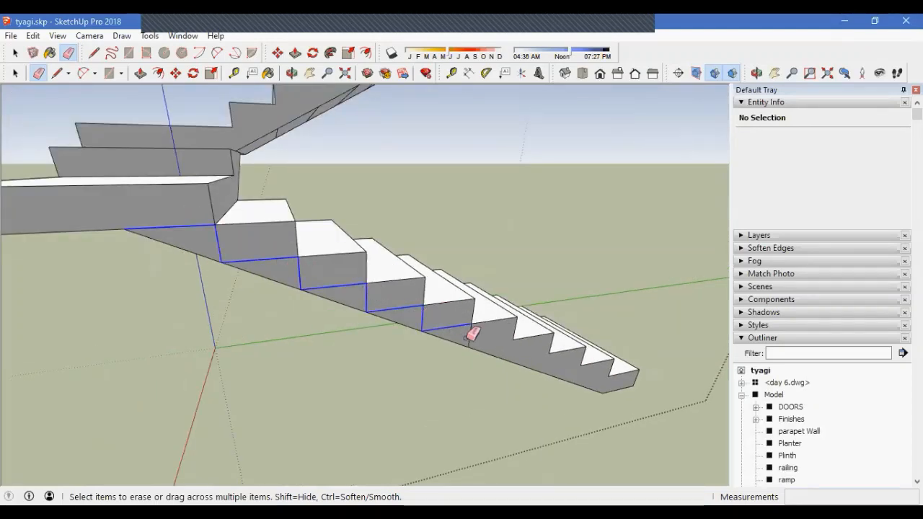
left_click_drag(472, 334, 479, 326)
Erase the leftover edges on the intermediate step's outer side, merging it with both adjoining landings
scroll(336, 270, "down", 3)
mouse_move(336, 269)
middle_mouse_down()
mouse_move(584, 223)
mouse_move(354, 237)
mouse_move(406, 233)
middle_mouse_up()
scroll(299, 216, "up", 3)
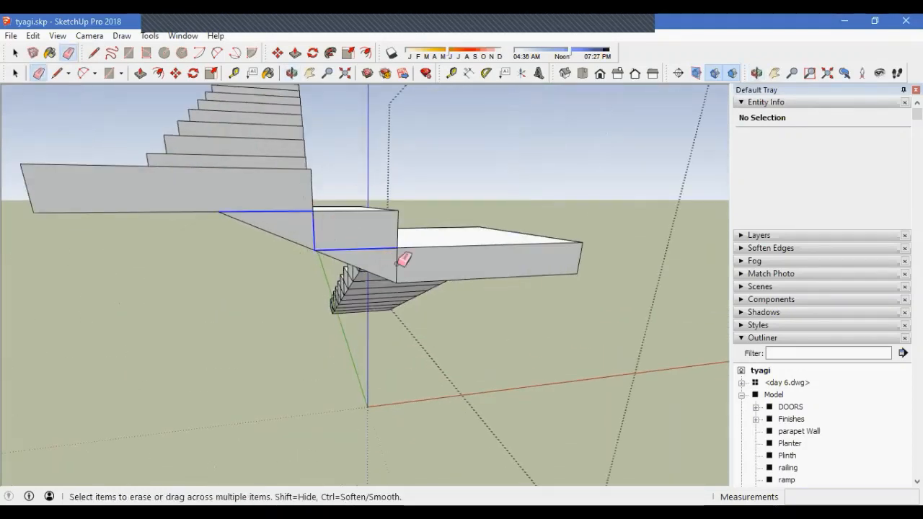
scroll(393, 248, "down", 3)
Erase the cross lines between the steps on the first flight's sloping underside
mouse_move(368, 239)
middle_mouse_down()
mouse_move(546, 124)
mouse_move(362, 238)
mouse_move(334, 210)
mouse_move(412, 132)
mouse_move(414, 149)
middle_mouse_up()
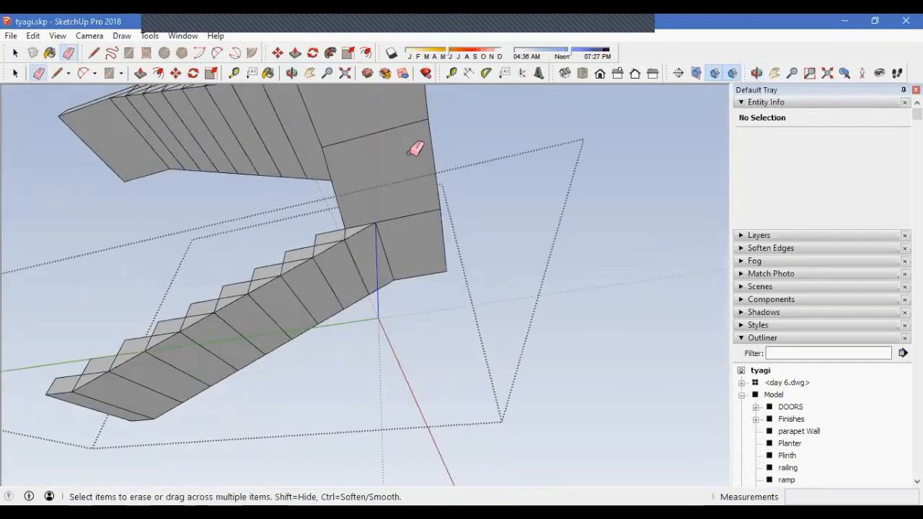
scroll(370, 265, "up", 3)
scroll(397, 247, "down", 2)
left_click_drag(351, 271, 230, 339)
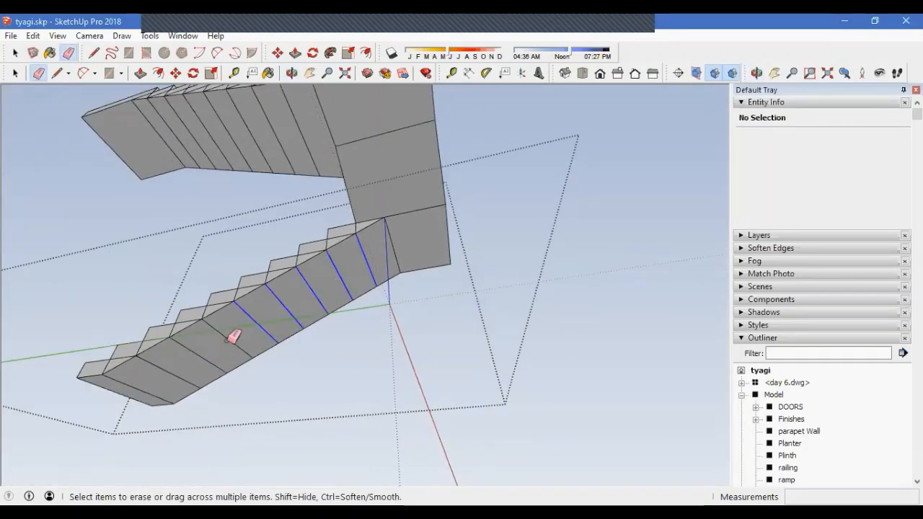
left_click_drag(160, 379, 171, 364)
Erase the leftover step edges along the first flight's inner side
mouse_move(172, 365)
middle_mouse_down()
mouse_move(422, 278)
mouse_move(200, 260)
mouse_move(186, 385)
mouse_move(189, 363)
middle_mouse_up()
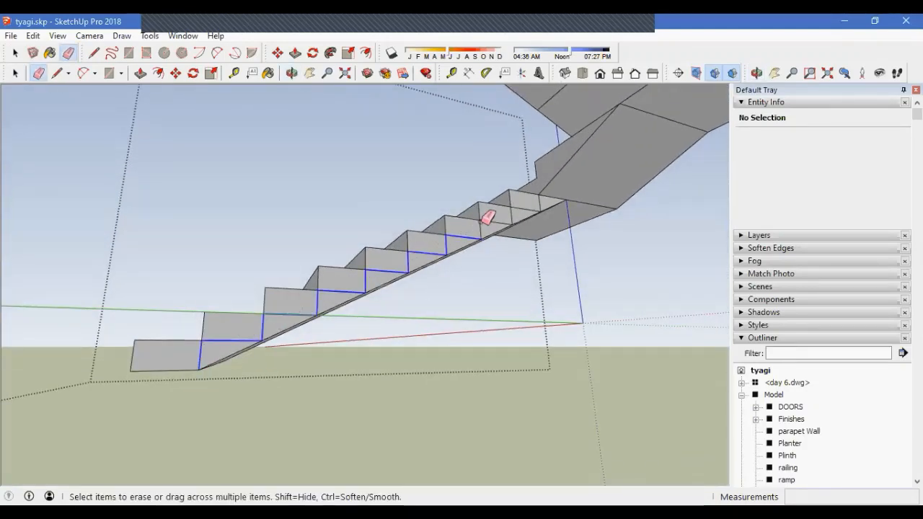
left_click_drag(534, 204, 550, 199)
Erase the cross lines on the second flight's sloping underside and the leftover step edges along its outer side
mouse_move(381, 268)
middle_mouse_down()
mouse_move(433, 319)
mouse_move(573, 397)
mouse_move(572, 414)
middle_mouse_up()
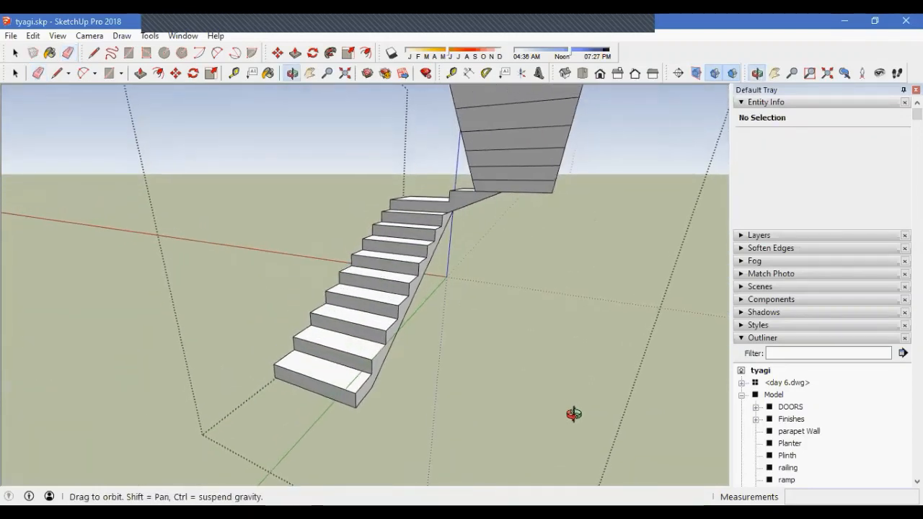
scroll(519, 216, "up", 3)
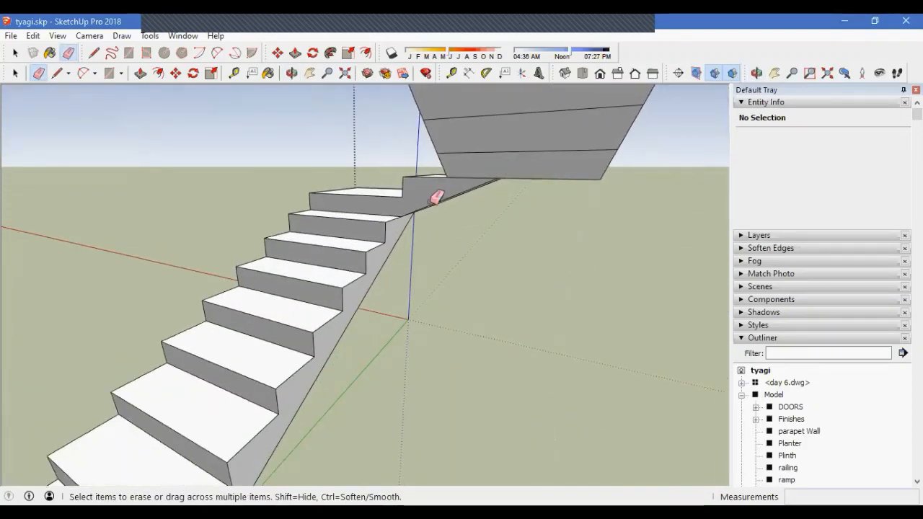
mouse_move(396, 220)
middle_mouse_down()
mouse_move(378, 177)
mouse_move(295, 163)
mouse_move(205, 203)
mouse_move(268, 241)
mouse_move(367, 246)
mouse_move(375, 257)
mouse_move(399, 213)
middle_mouse_up()
scroll(393, 218, "up", 1)
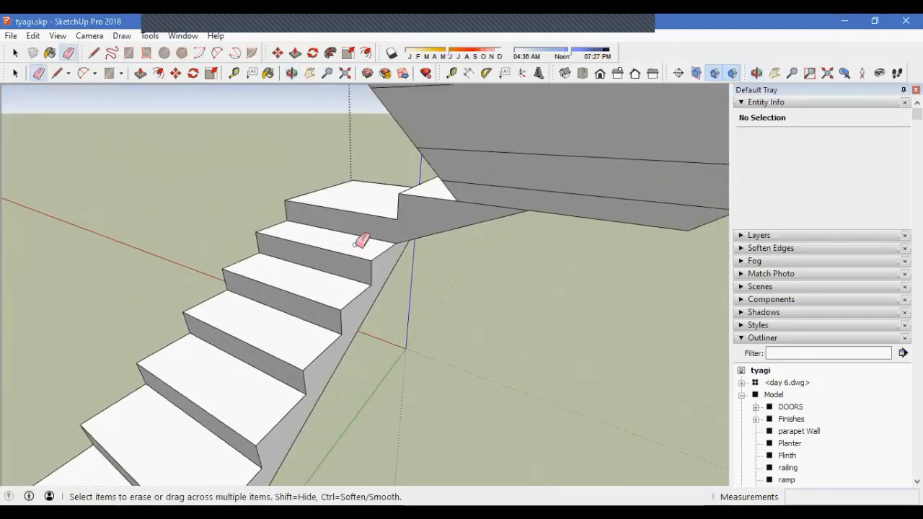
scroll(357, 246, "down", 5)
mouse_move(363, 242)
middle_mouse_down()
mouse_move(380, 163)
mouse_move(456, 260)
mouse_move(266, 239)
mouse_move(222, 148)
middle_mouse_up()
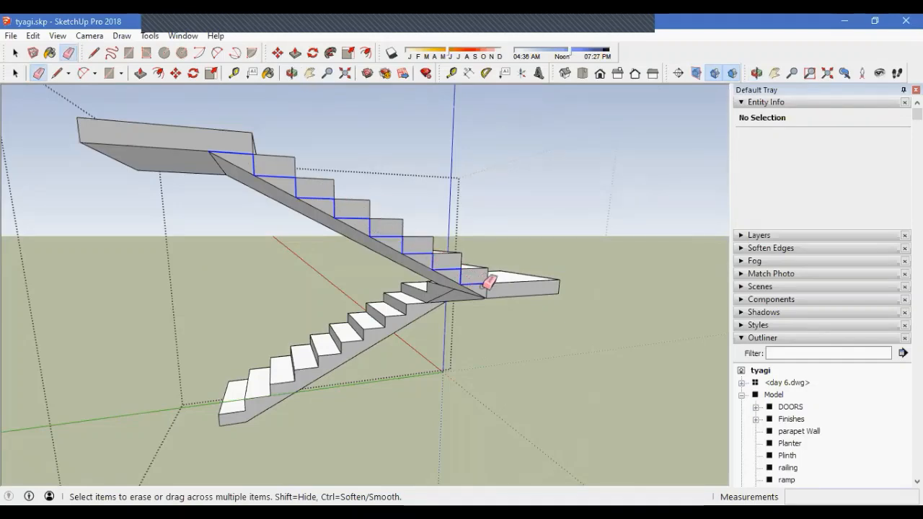
left_click_drag(464, 273, 469, 277)
Inspect the cleaned staircase from all sides for leftover edges
scroll(422, 267, "down", 3)
mouse_move(353, 229)
middle_mouse_down()
mouse_move(625, 224)
mouse_move(551, 266)
mouse_move(480, 226)
mouse_move(435, 124)
mouse_move(527, 91)
mouse_move(428, 187)
mouse_move(634, 288)
middle_mouse_up()
mouse_move(398, 189)
middle_mouse_down()
mouse_move(474, 278)
mouse_move(326, 315)
mouse_move(183, 252)
middle_mouse_up()
scroll(186, 248, "up", 3)
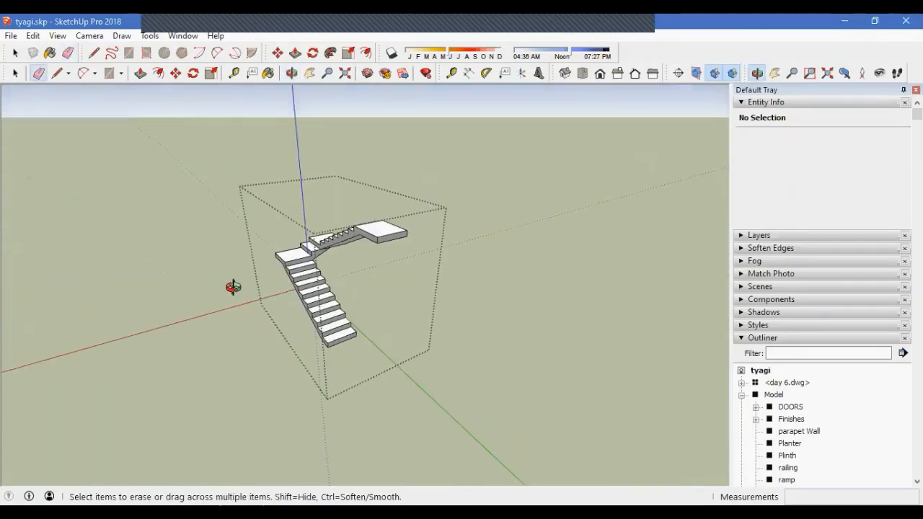
scroll(178, 208, "up", 3)
scroll(241, 192, "up", 3)
scroll(265, 243, "up", 3)
scroll(274, 288, "down", 5)
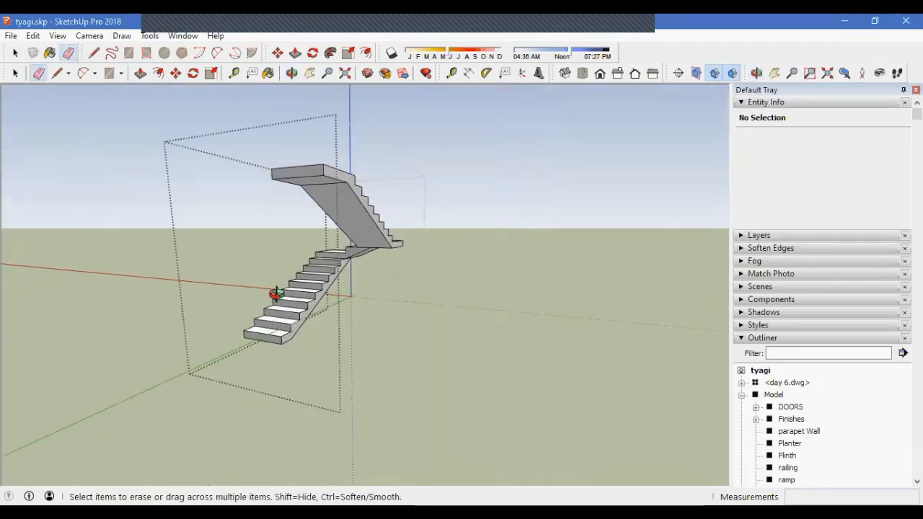
Close the staircase group, select it, check its solid status and volume in Entity Info, and view it inside the stairwell
key("space")
scroll(315, 283, "up", 10)
scroll(297, 399, "down", 2)
scroll(297, 414, "down", 6)
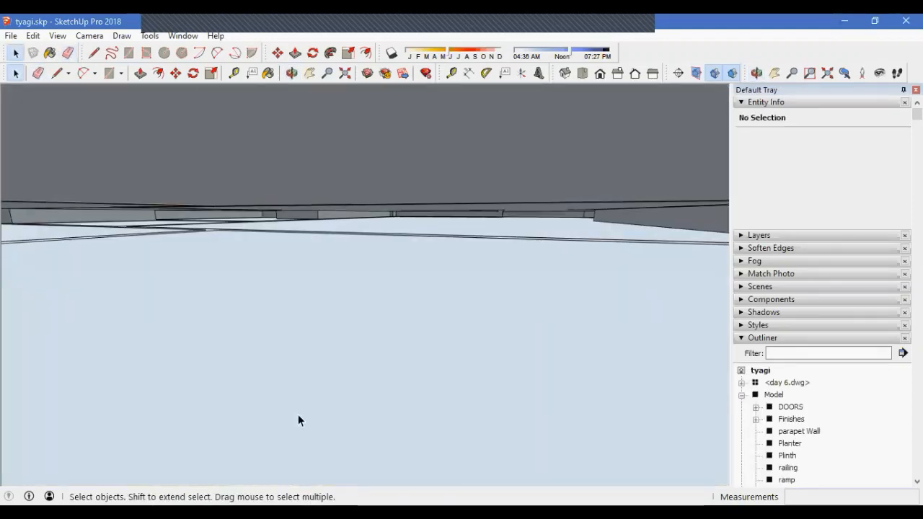
middle_click_drag(301, 406, 360, 330)
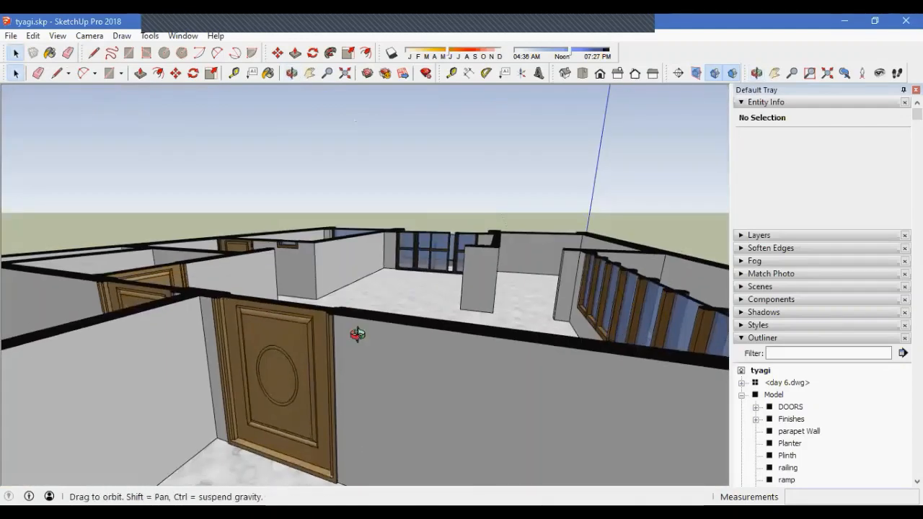
scroll(410, 394, "up", 3)
scroll(380, 424, "down", 4)
scroll(358, 189, "up", 3)
scroll(378, 252, "up", 4)
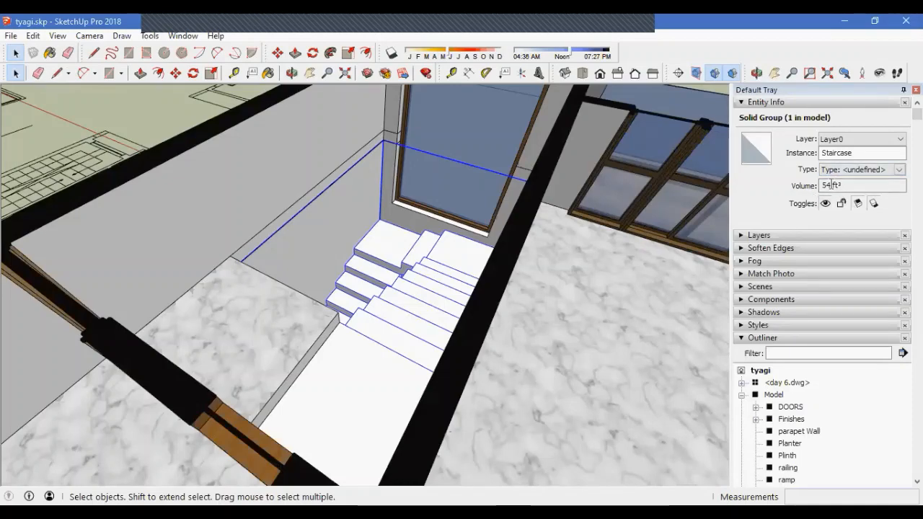
middle_click_drag(280, 295, 642, 328)
scroll(486, 261, "down", 3)
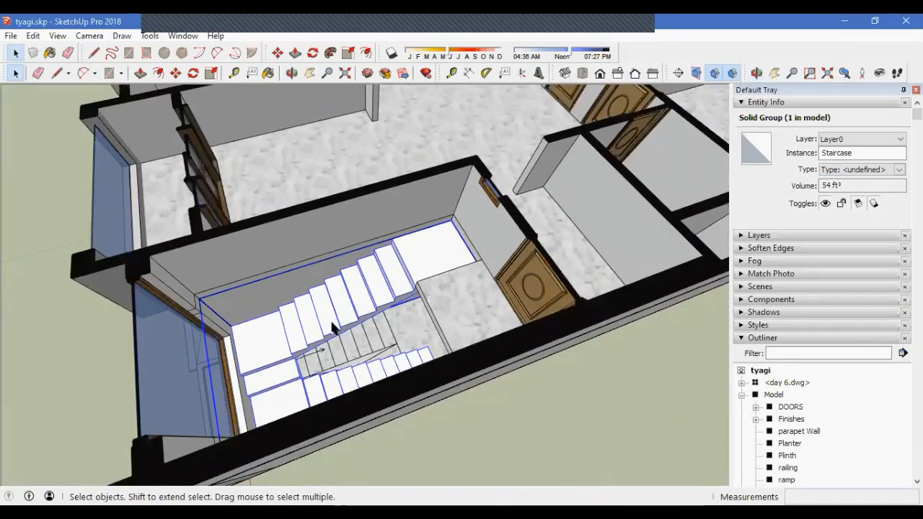
scroll(339, 322, "up", 3)
scroll(447, 264, "down", 2)
middle_click_drag(447, 265, 569, 254)
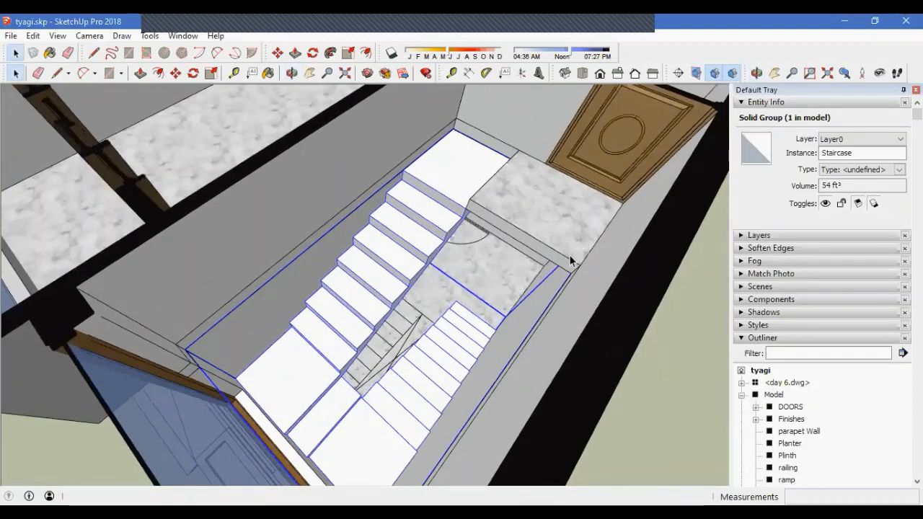
Paint all faces of the staircase group with the floor's Carrera Marble material
scroll(495, 252, "down", 3)
middle_click_drag(495, 252, 130, 248)
scroll(282, 326, "up", 3)
middle_click_drag(311, 331, 291, 321)
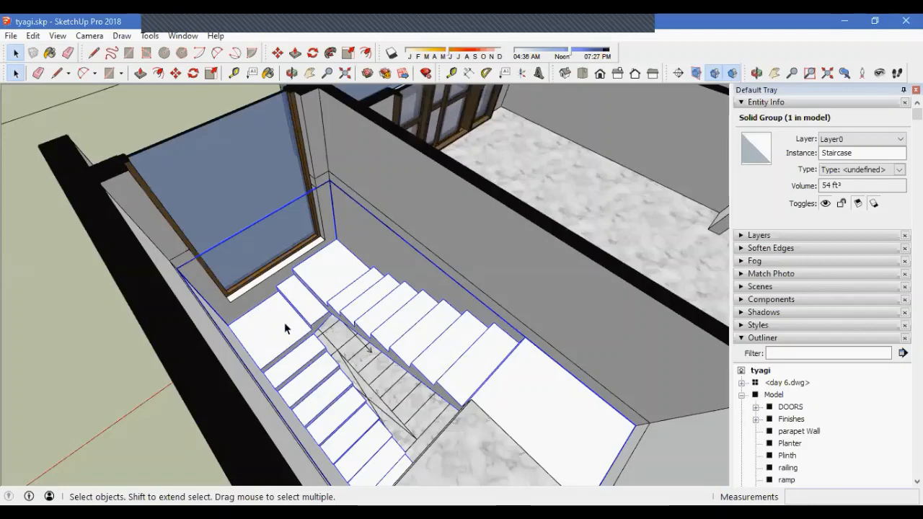
scroll(285, 329, "down", 3)
middle_click_drag(480, 408, 612, 418)
scroll(515, 375, "up", 2)
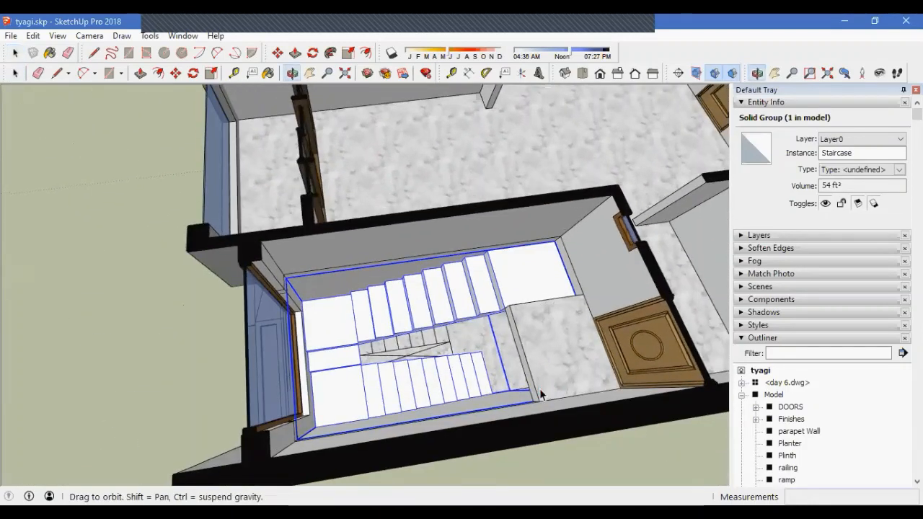
key("b")
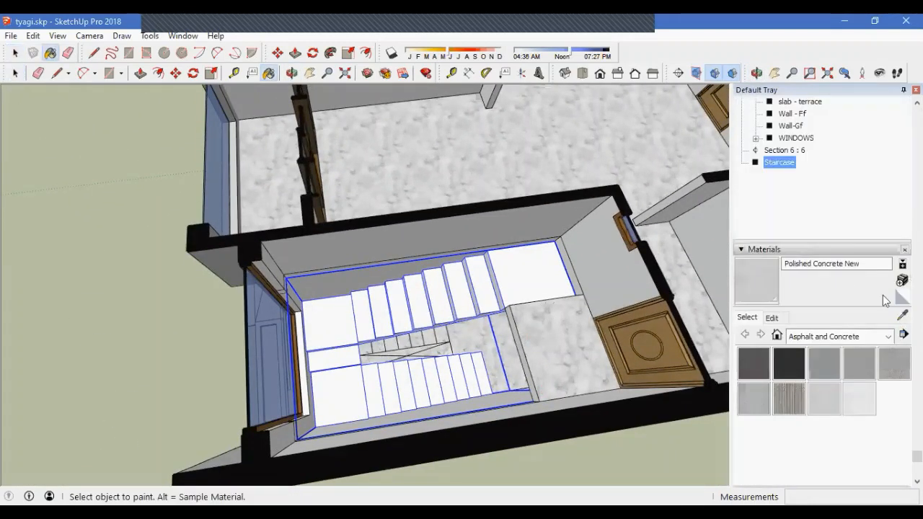
double_click(506, 282)
triple_click(345, 329)
middle_click_drag(344, 329, 462, 324)
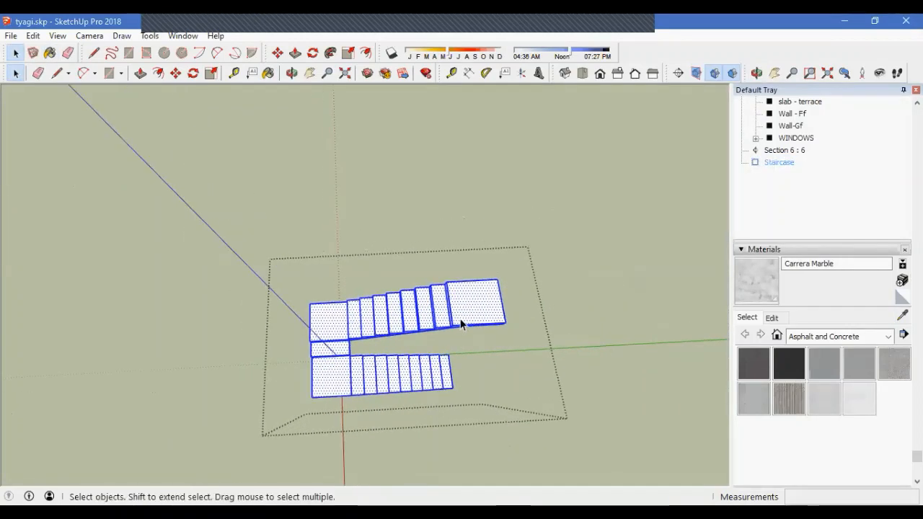
middle_click_drag(391, 340, 505, 135)
scroll(438, 296, "up", 4)
key("space")
key("Escape")
scroll(439, 272, "up", 4)
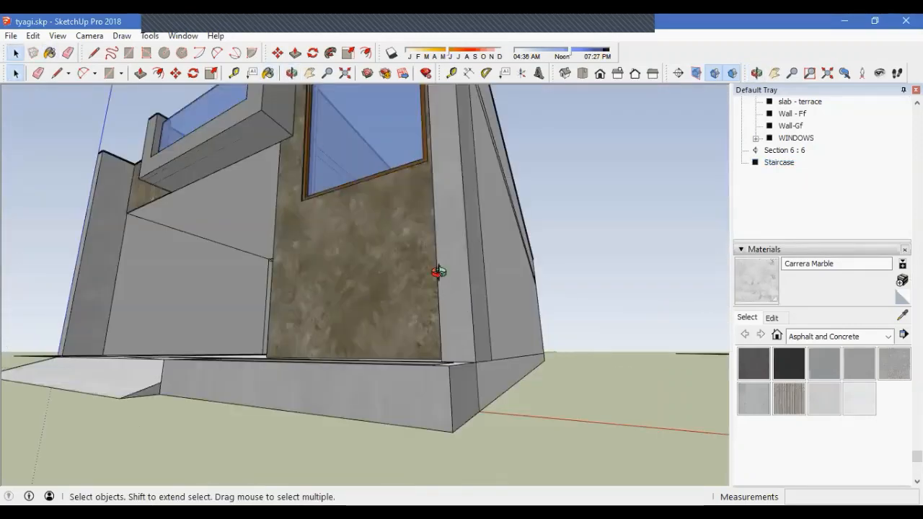
Sample 0045_Goldenrod from the wall panel and paint the second flight's sloping underside inside the staircase group
middle_click_drag(438, 272, 681, 387)
scroll(357, 339, "down", 5)
middle_click_drag(339, 247, 382, 404)
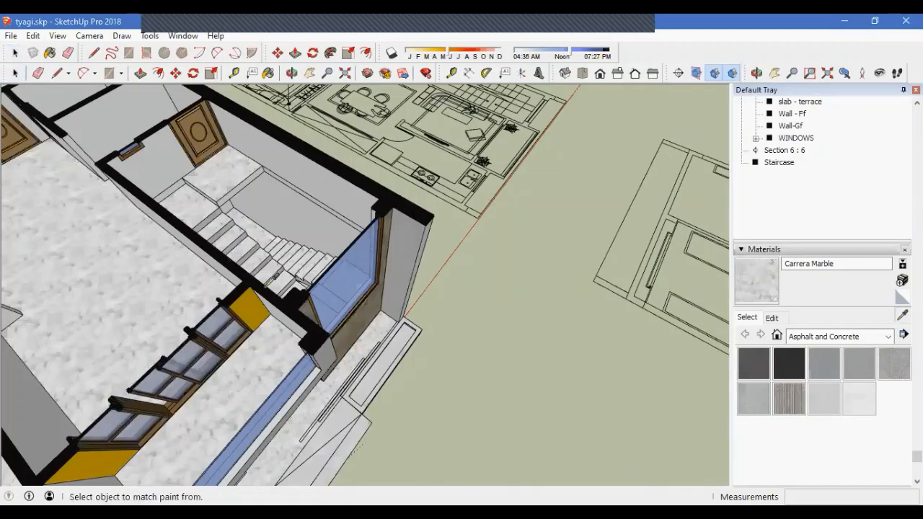
middle_click_drag(298, 351, 373, 233)
double_click(258, 261)
left_click(373, 234)
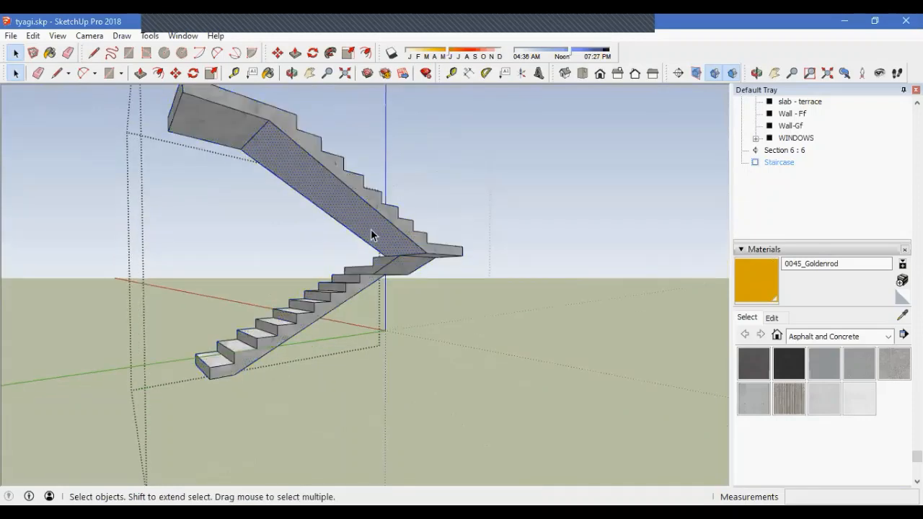
key("b")
left_click(351, 200)
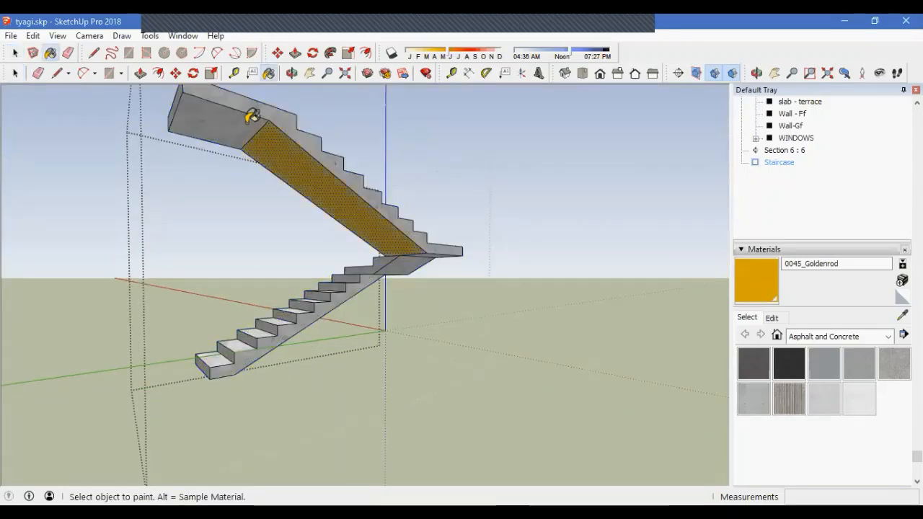
Paint the remaining staircase soffits and the outer and inner sides of both flights with 0045_Goldenrod
middle_click_drag(312, 185, 415, 260)
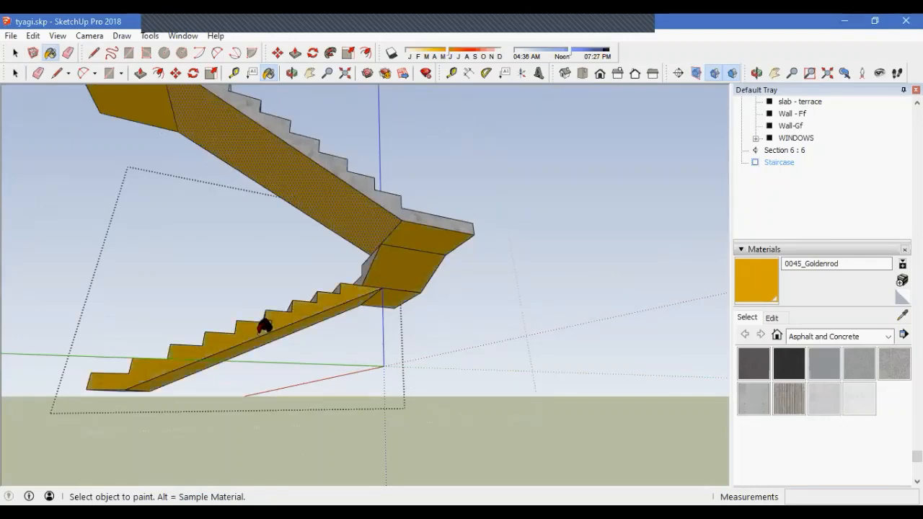
middle_click_drag(264, 326, 461, 311)
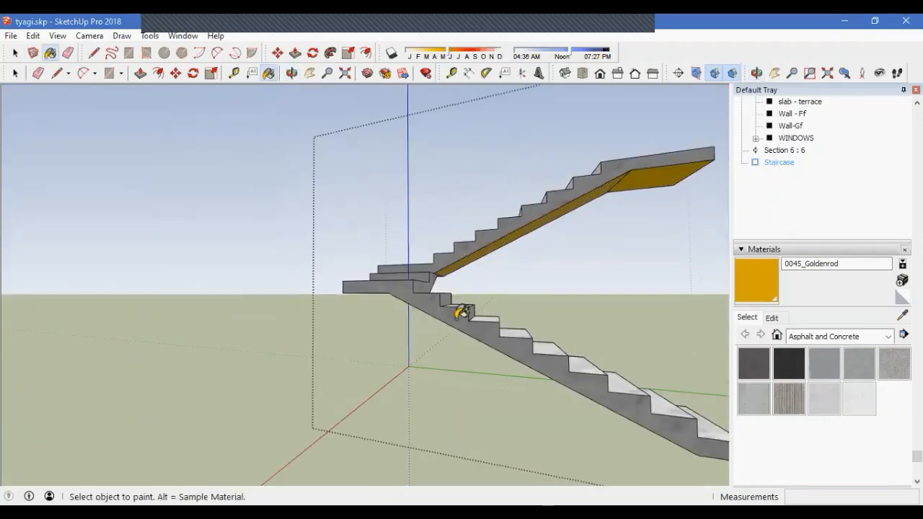
left_click(462, 311)
scroll(465, 259, "down", 3)
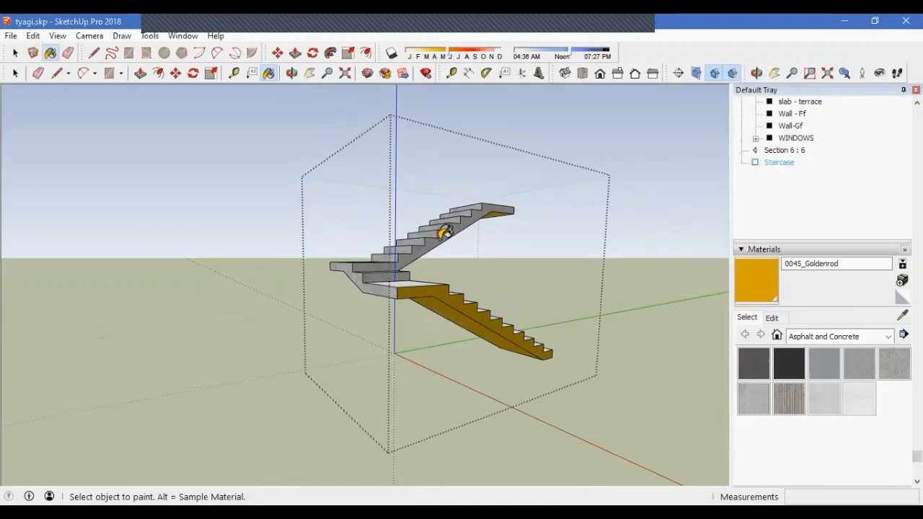
left_click(445, 231)
mouse_move(445, 231)
middle_mouse_down()
mouse_move(383, 252)
mouse_move(361, 334)
mouse_move(305, 355)
mouse_move(276, 401)
mouse_move(276, 336)
mouse_move(344, 282)
middle_mouse_up()
scroll(344, 280, "up", 5)
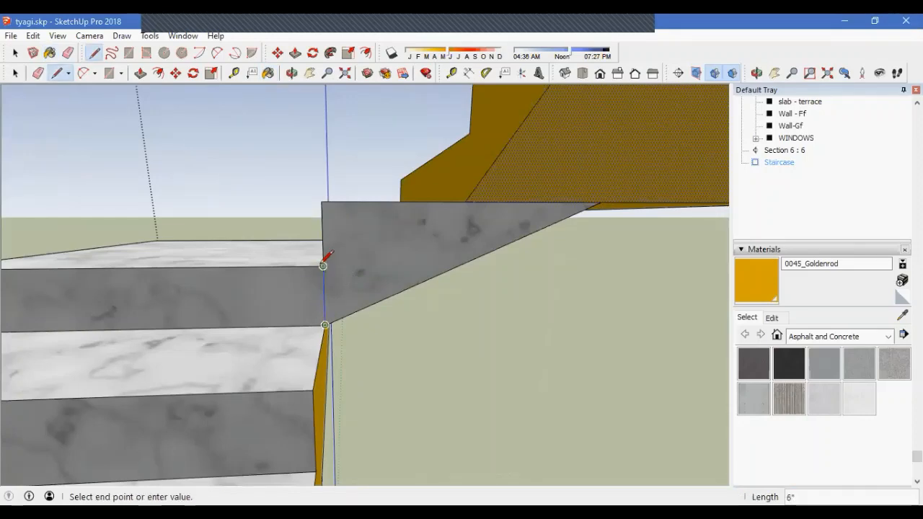
Separate the intermediate step's side face with a 6" vertical line, paint it with 0045_Goldenrod, and close the staircase group
key("b")
left_click(381, 253)
scroll(382, 250, "down", 6)
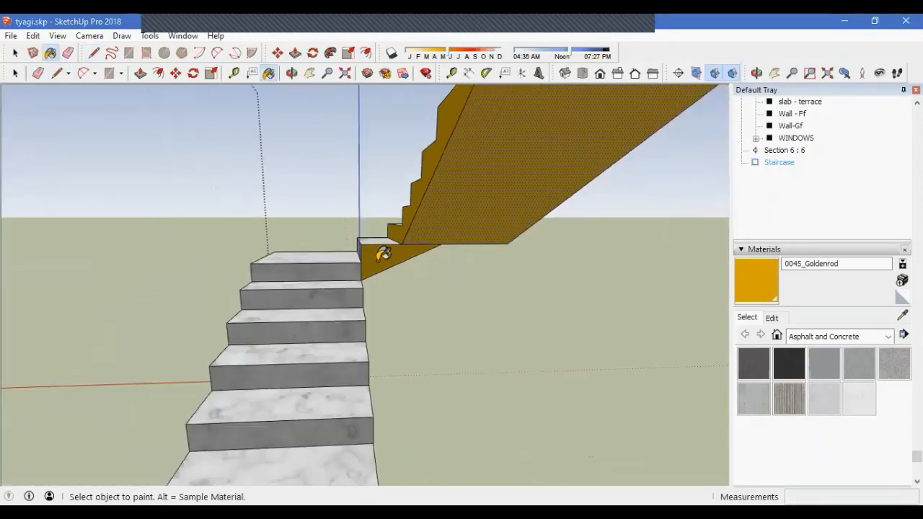
middle_click_drag(441, 236, 403, 218)
key("space")
key("Escape")
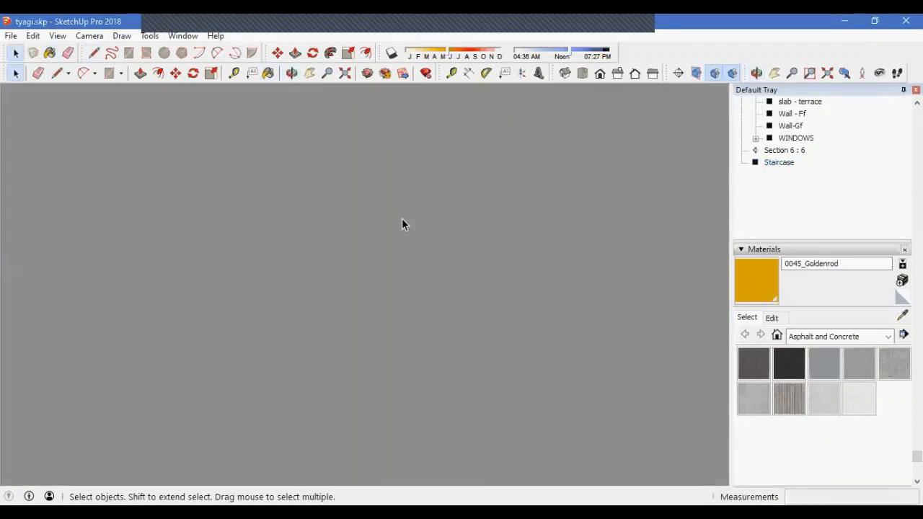
Copy the staircase group straight up by 10' 6" for the upper floor
scroll(402, 371, "down", 7)
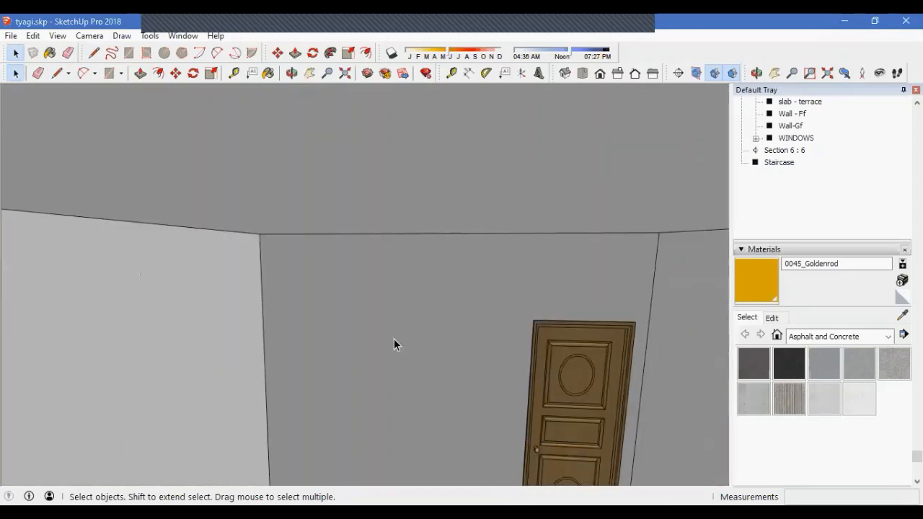
scroll(383, 301, "down", 1)
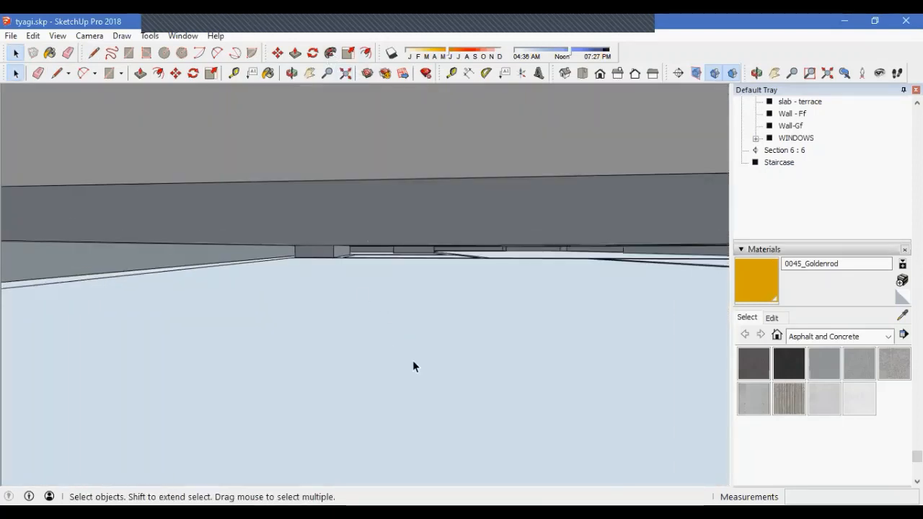
scroll(417, 346, "down", 5)
middle_click_drag(605, 291, 402, 312)
scroll(399, 349, "up", 8)
scroll(399, 349, "up", 3)
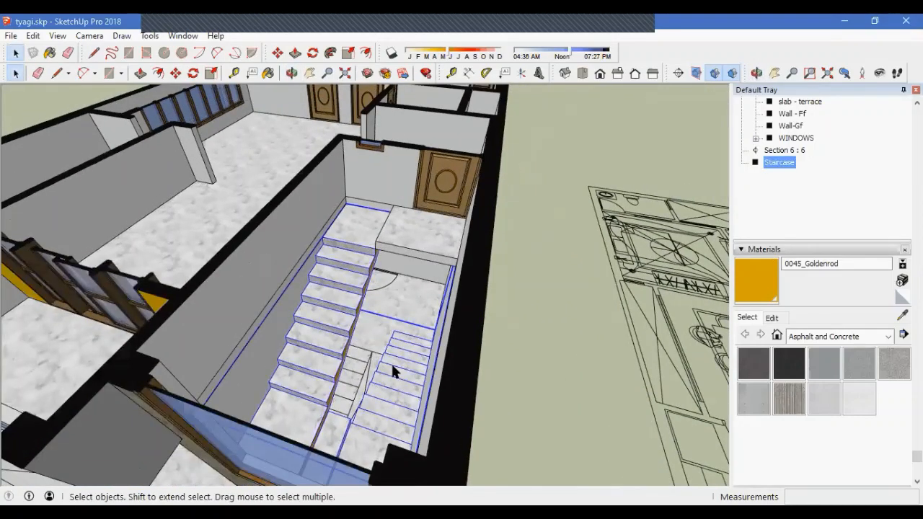
key("m")
scroll(398, 349, "up", 5)
middle_click_drag(397, 349, 436, 326)
scroll(407, 346, "up", 5)
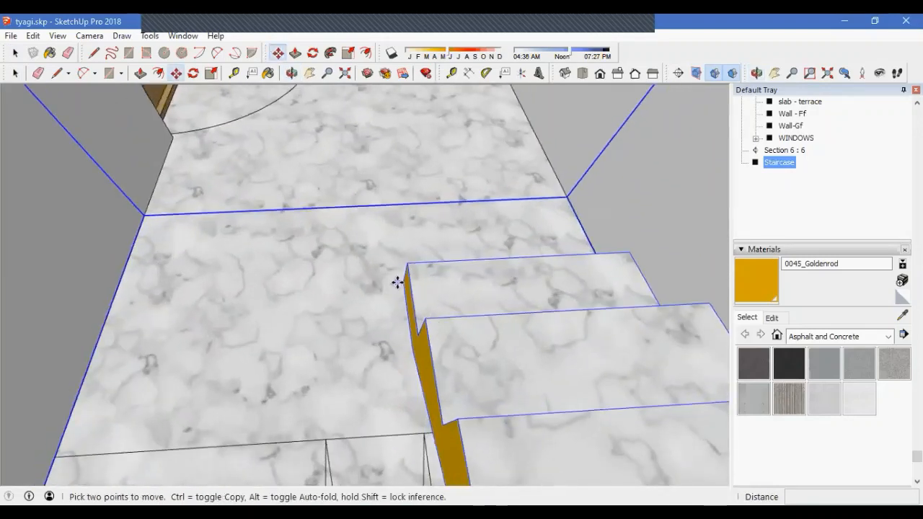
scroll(401, 283, "up", 5)
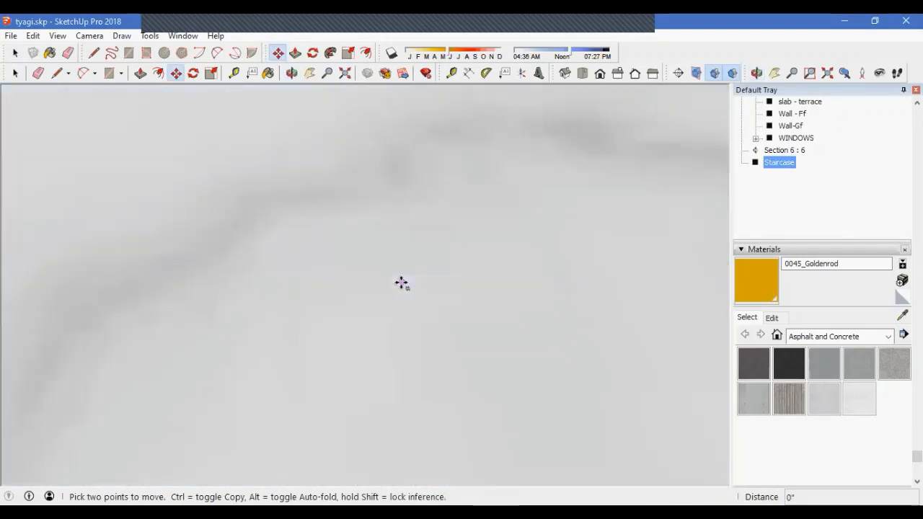
scroll(399, 284, "down", 10)
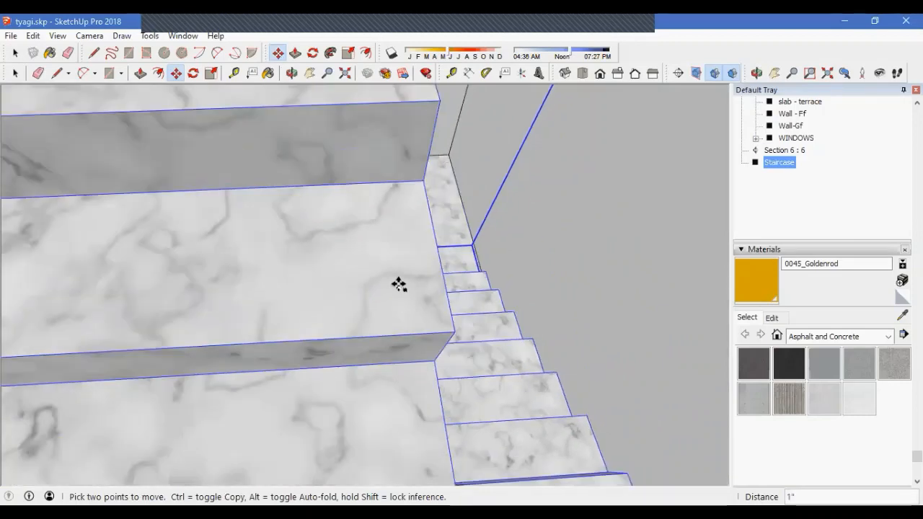
scroll(399, 284, "down", 6)
left_click(399, 283)
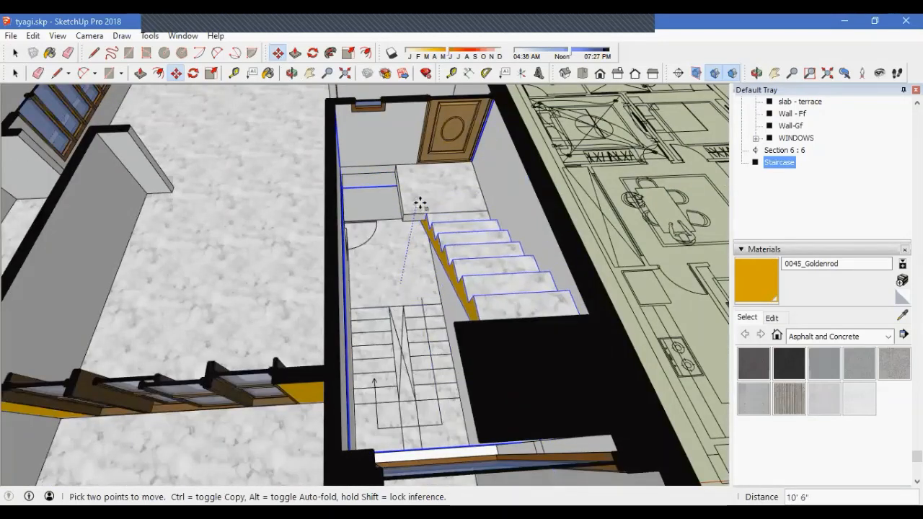
scroll(414, 160, "up", 5)
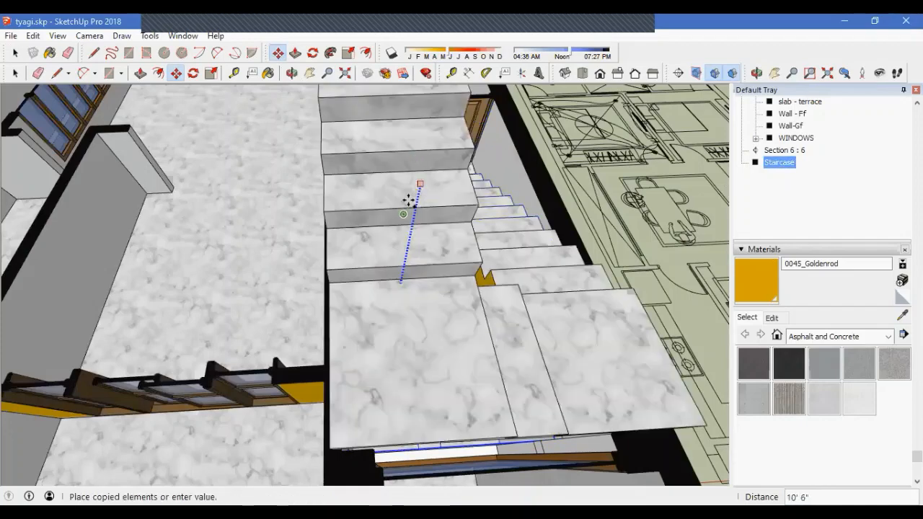
scroll(422, 161, "down", 5)
Move the copied staircase so its lower end lines up with the upper floor landing
middle_click_drag(423, 161, 221, 324)
scroll(319, 404, "down", 5)
scroll(291, 340, "up", 5)
scroll(291, 307, "up", 3)
scroll(278, 310, "down", 3)
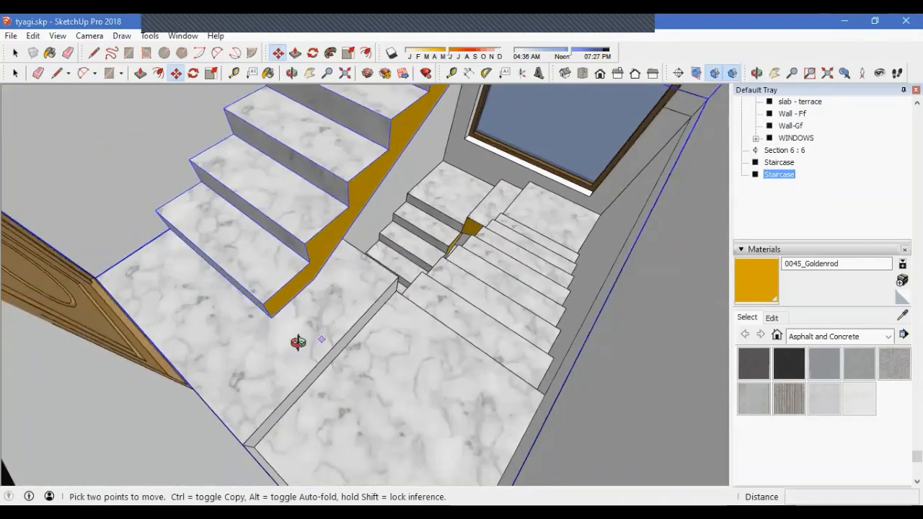
middle_click_drag(299, 340, 354, 252)
scroll(354, 251, "up", 5)
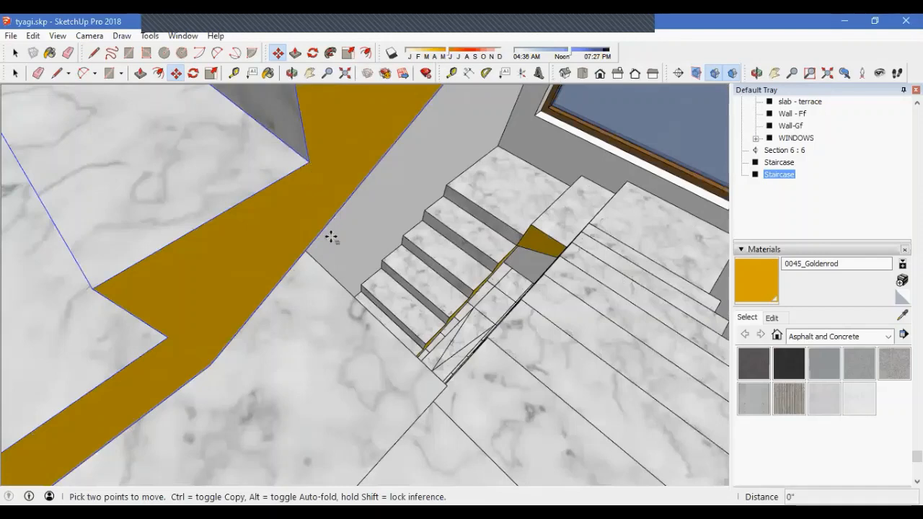
left_click(331, 238)
scroll(360, 305, "down", 3)
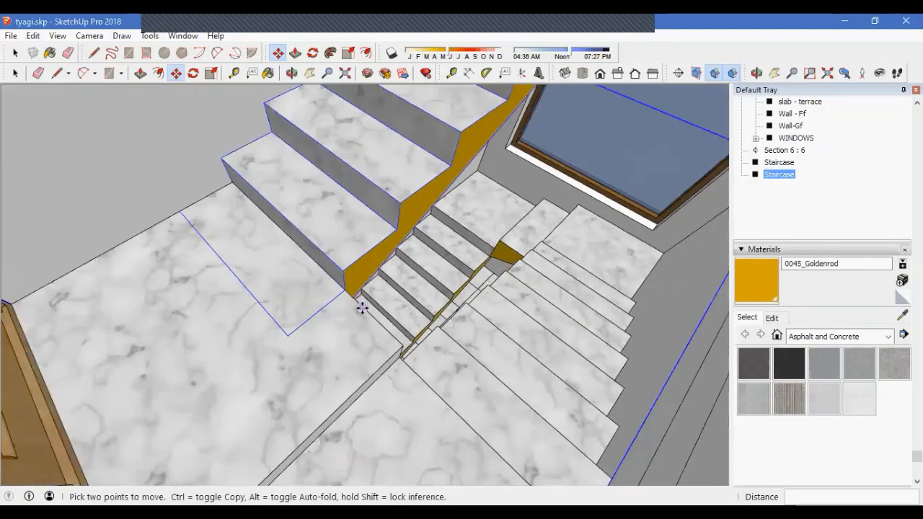
Split the copied flight's side at the third step's riser and push the two lowest steps away by 3'
middle_click_drag(360, 305, 309, 346)
key("space")
scroll(423, 280, "up", 3)
double_click(417, 261)
middle_click_drag(417, 261, 309, 295)
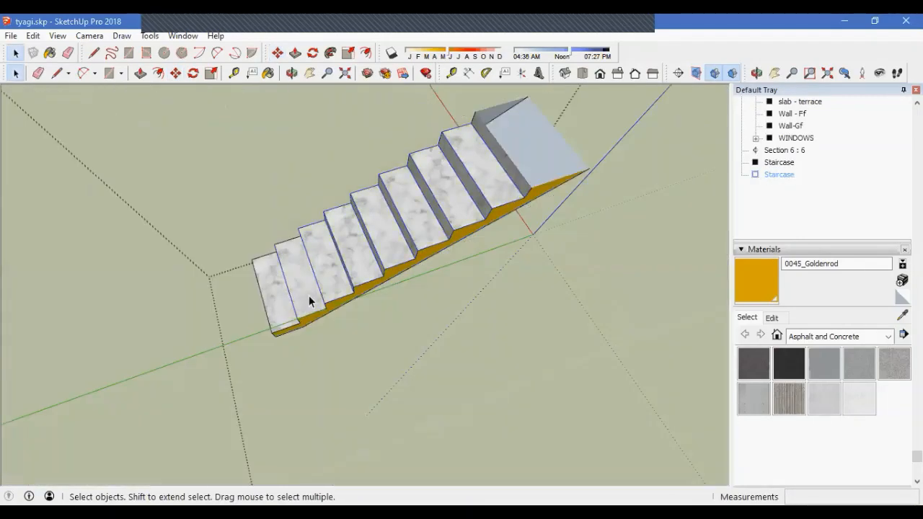
scroll(324, 309, "up", 5)
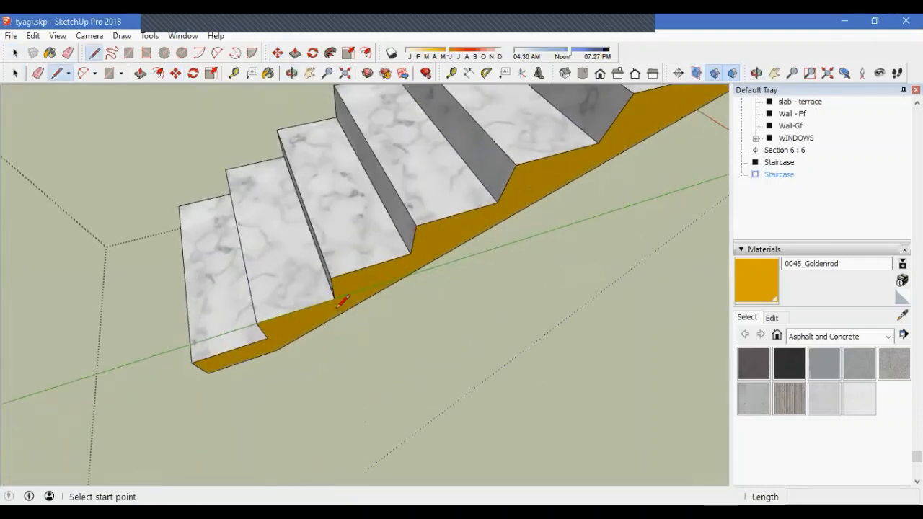
middle_click_drag(336, 315, 331, 342)
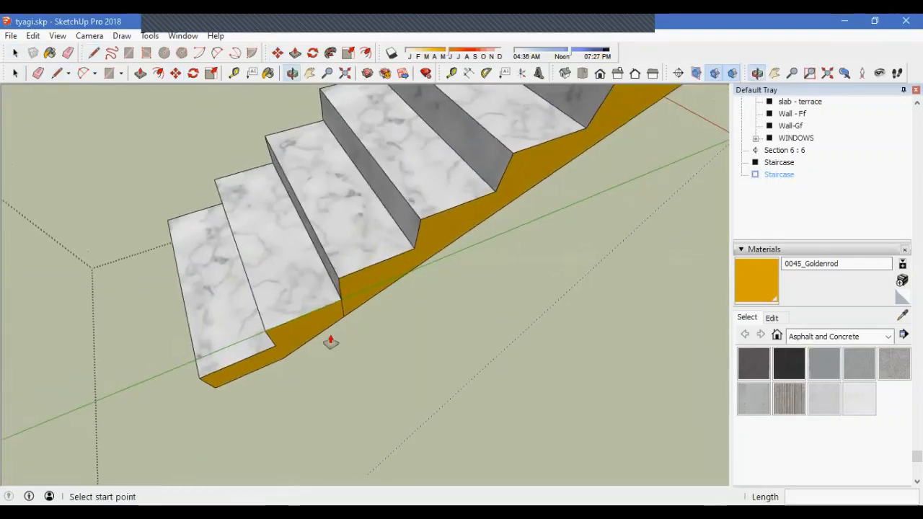
left_click_drag(303, 342, 240, 214)
left_click_drag(221, 182, 282, 228)
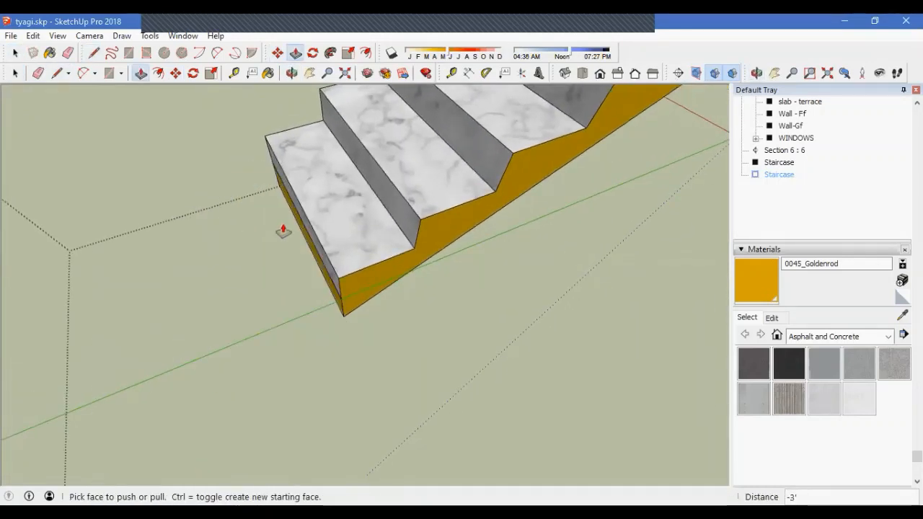
Erase the dividing edge on the copied flight's cut end, paint that face with Carrera Marble, and close the group
mouse_move(282, 228)
middle_mouse_down()
mouse_move(389, 267)
mouse_move(357, 276)
middle_mouse_up()
left_click(348, 270)
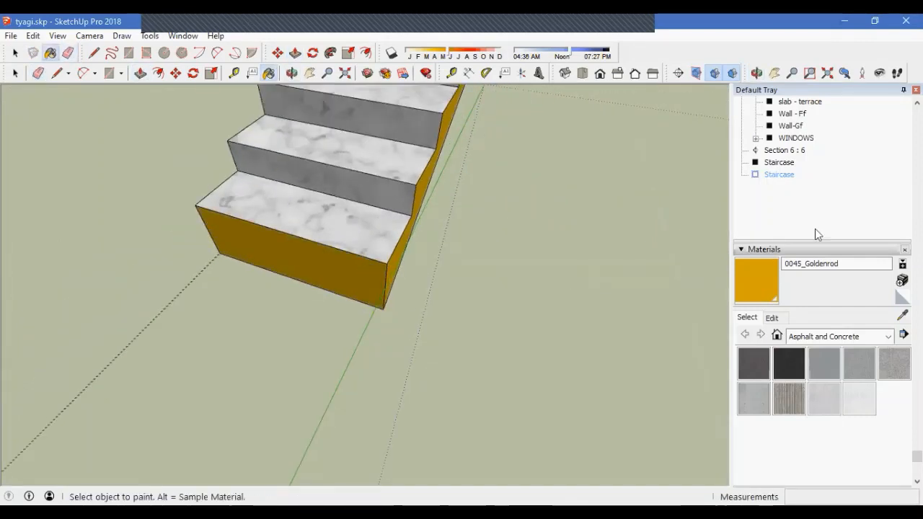
left_click(347, 266)
mouse_move(348, 266)
middle_mouse_down()
mouse_move(306, 286)
mouse_move(320, 334)
mouse_move(267, 370)
mouse_move(295, 347)
mouse_move(287, 329)
mouse_move(403, 317)
middle_mouse_up()
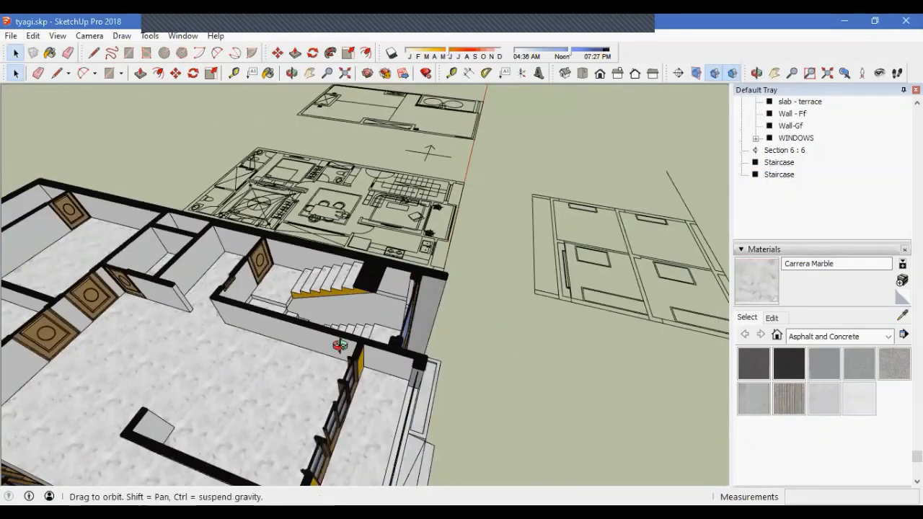
Show the section planes and raise the horizontal section plane Section 6 above its current cut through the house
middle_click_drag(339, 347, 375, 339)
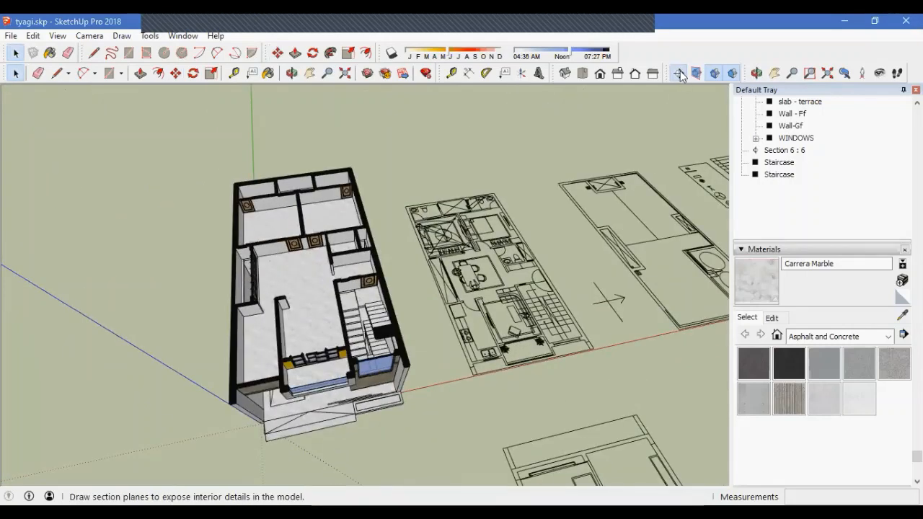
left_click(680, 71)
left_click(510, 306)
left_click(698, 73)
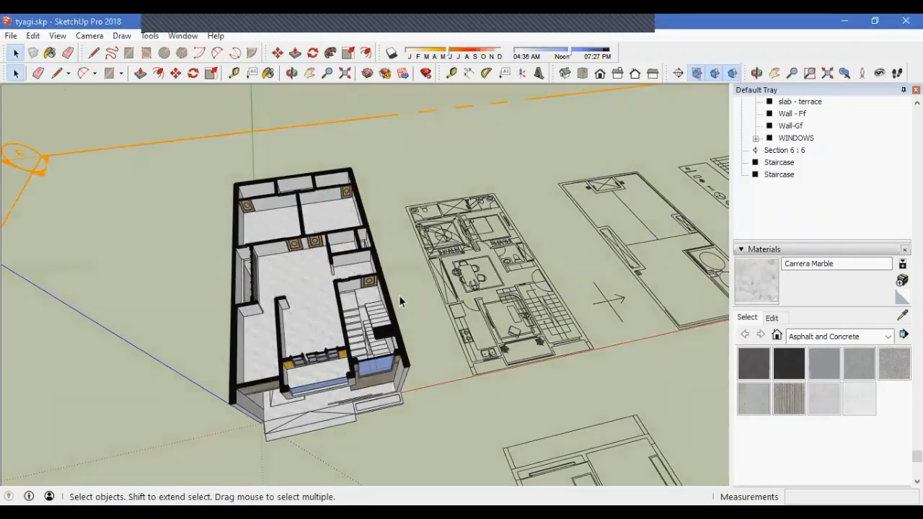
scroll(399, 297, "down", 2)
left_click(249, 189)
scroll(231, 313, "up", 1)
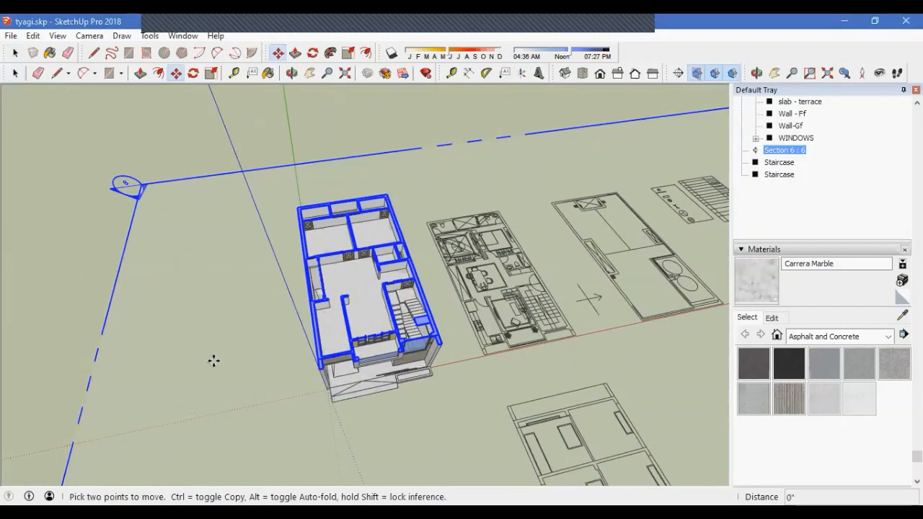
left_click_drag(213, 361, 212, 345)
middle_click_drag(213, 353, 376, 277)
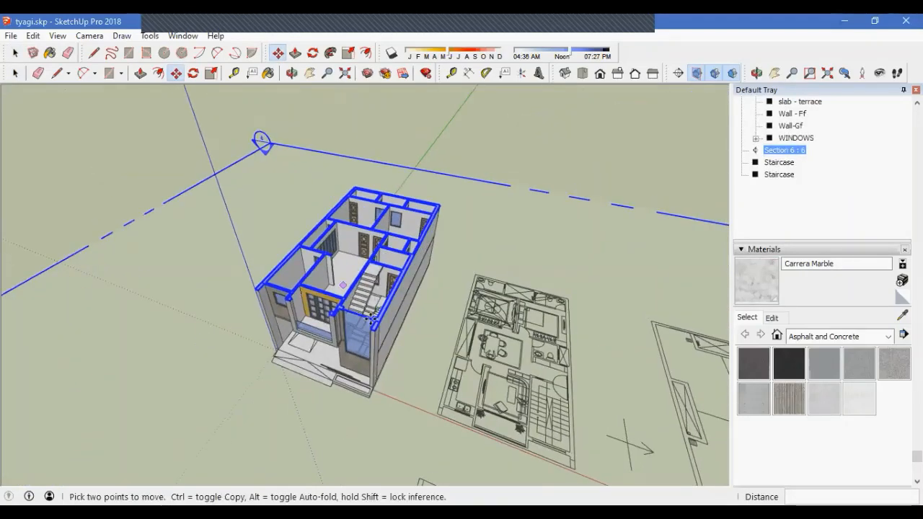
Place a vertical section plane named Section 7 on the house's long side wall and move it 1' inward to cut through the staircase
middle_click_drag(371, 317, 383, 296)
key("space")
left_click(679, 73)
left_click(376, 317)
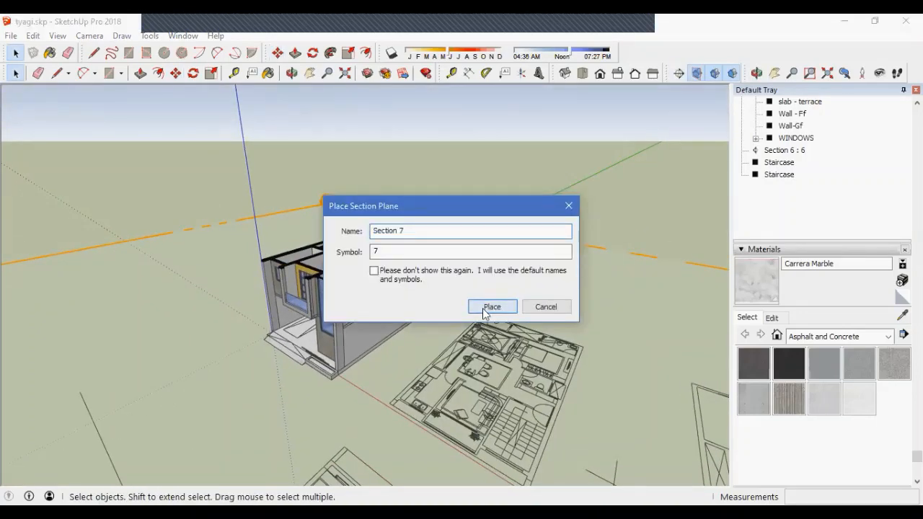
left_click(488, 307)
key("space")
left_click(453, 210)
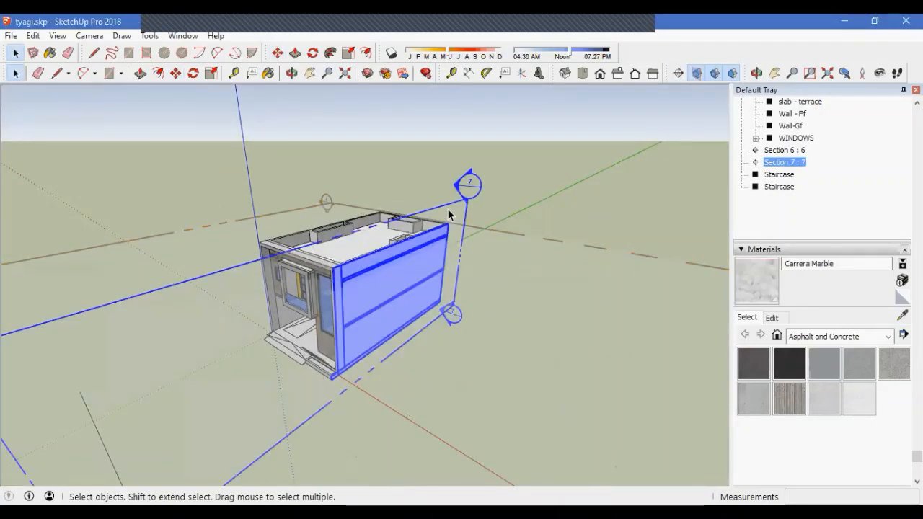
left_click(458, 209)
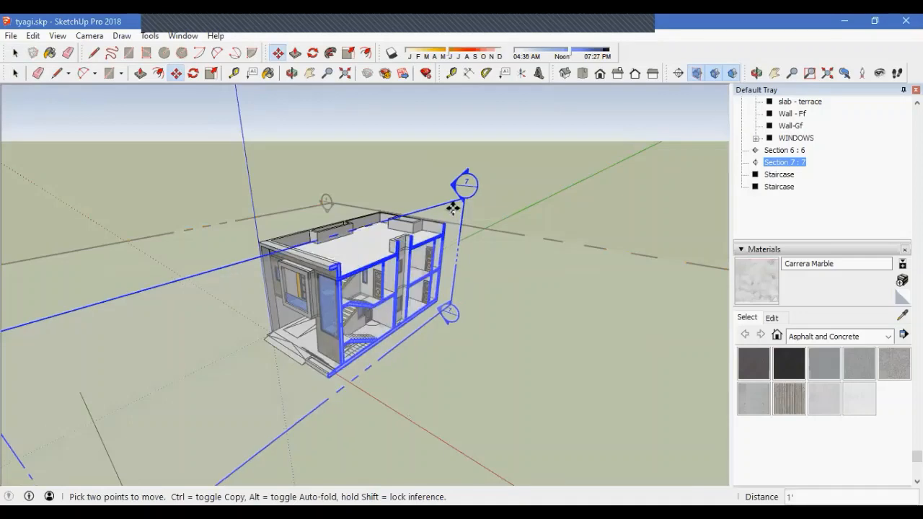
Examine the two stacked stair flights and their landings in the side section of the house
middle_click_drag(431, 267, 206, 237)
scroll(340, 266, "up", 4)
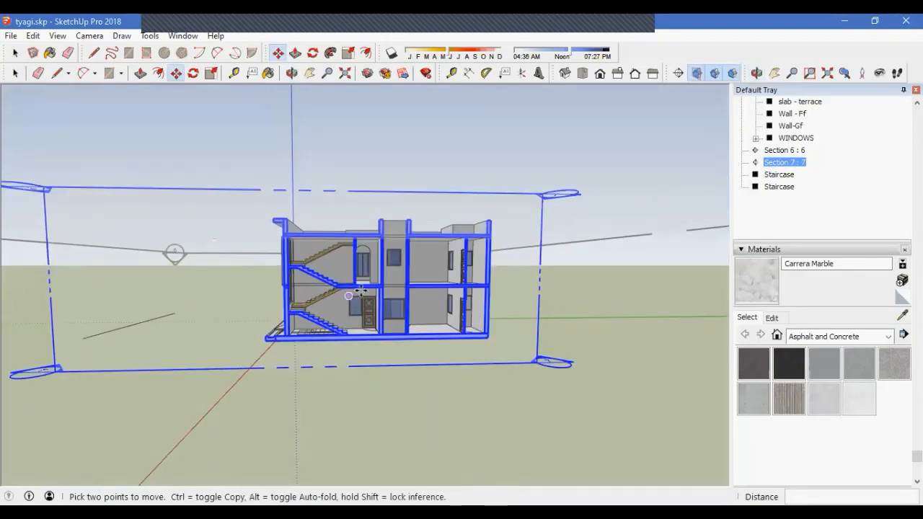
scroll(341, 267, "up", 3)
scroll(362, 311, "down", 4)
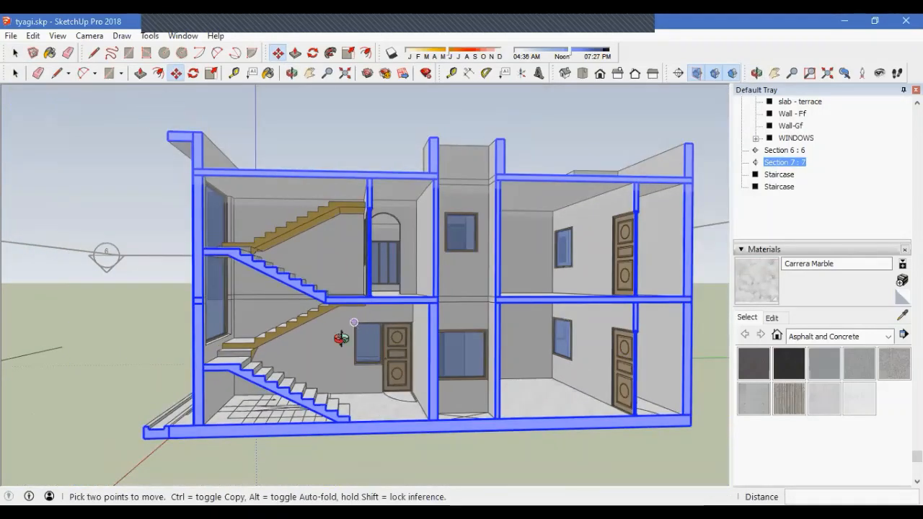
middle_click_drag(298, 347, 342, 345)
left_click(739, 173)
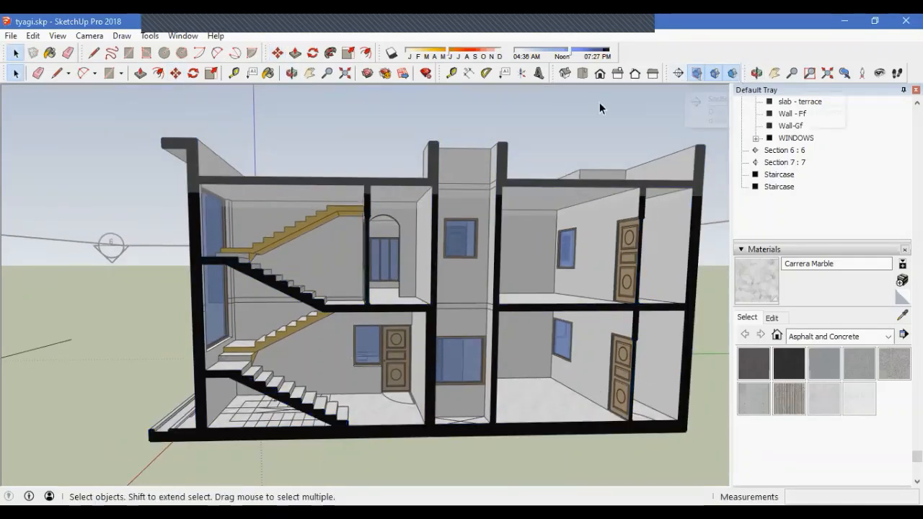
middle_click_drag(289, 271, 362, 235)
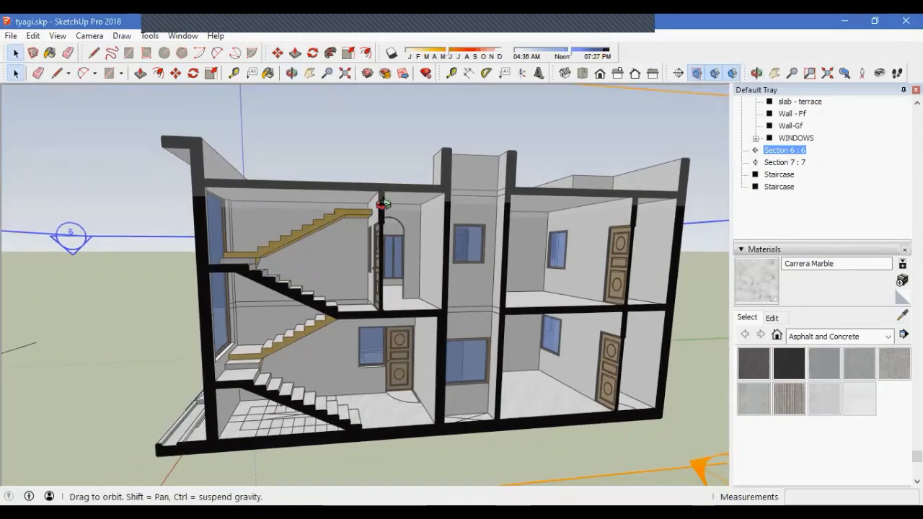
middle_click_drag(384, 204, 354, 207)
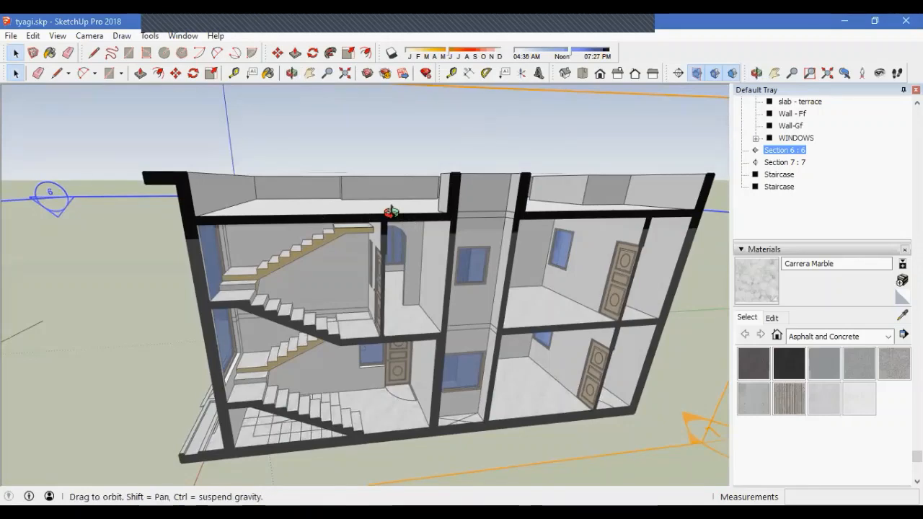
middle_click_drag(391, 212, 363, 210)
middle_click_drag(350, 247, 569, 371)
scroll(383, 283, "down", 3)
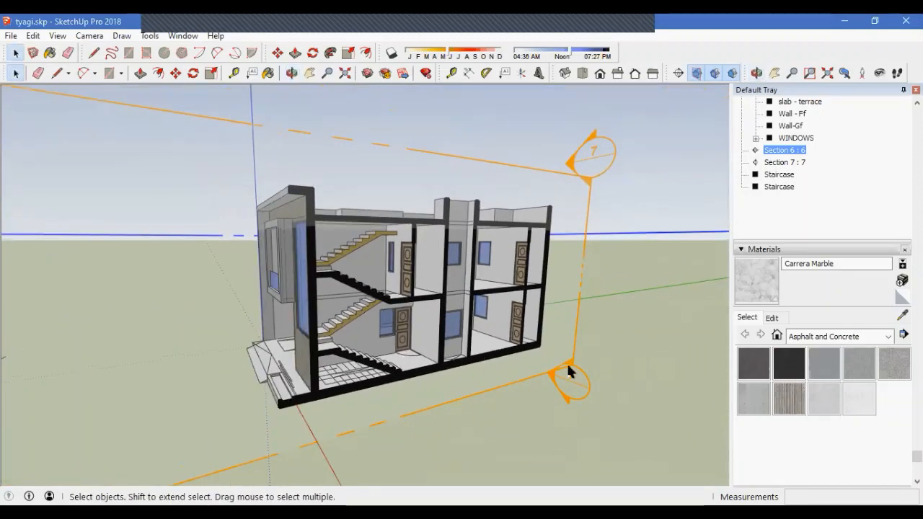
Adjust the position of the Section 7 plane across the staircase and hide the section planes, keeping the cut active
scroll(562, 354, "up", 1)
key("m")
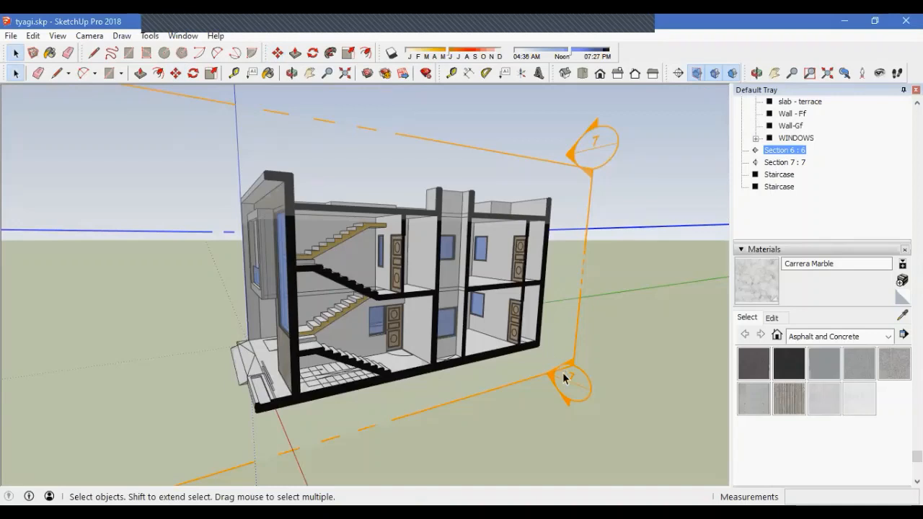
left_click(575, 388)
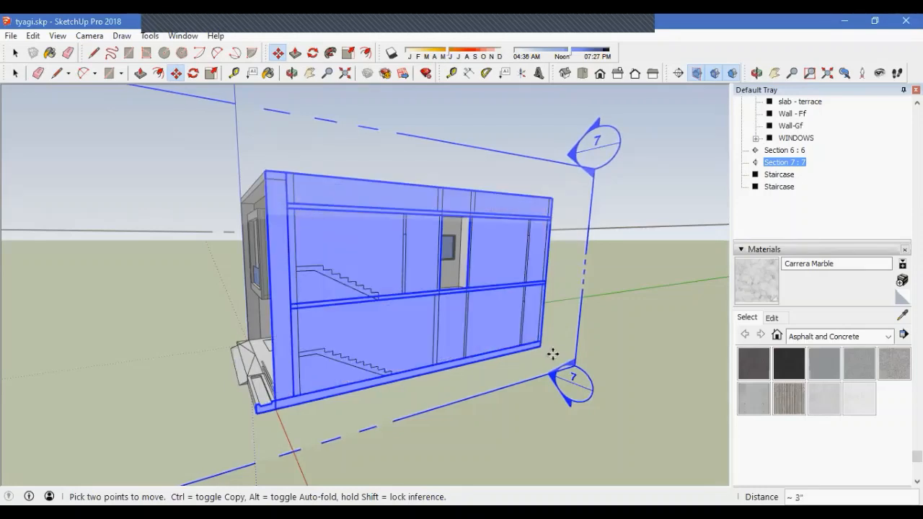
middle_click_drag(527, 375, 379, 367)
scroll(329, 358, "down", 4)
key("space")
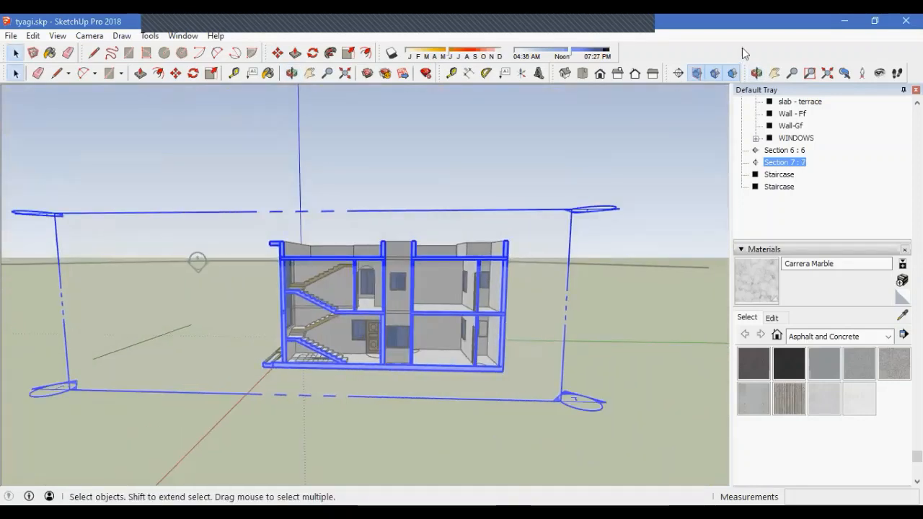
left_click(696, 73)
Inspect the cutaway house from several angles, checking the stair flights, landings and adjoining rooms on both floors
scroll(391, 290, "up", 5)
middle_click_drag(391, 289, 278, 344)
scroll(277, 344, "up", 3)
middle_click_drag(149, 355, 383, 310)
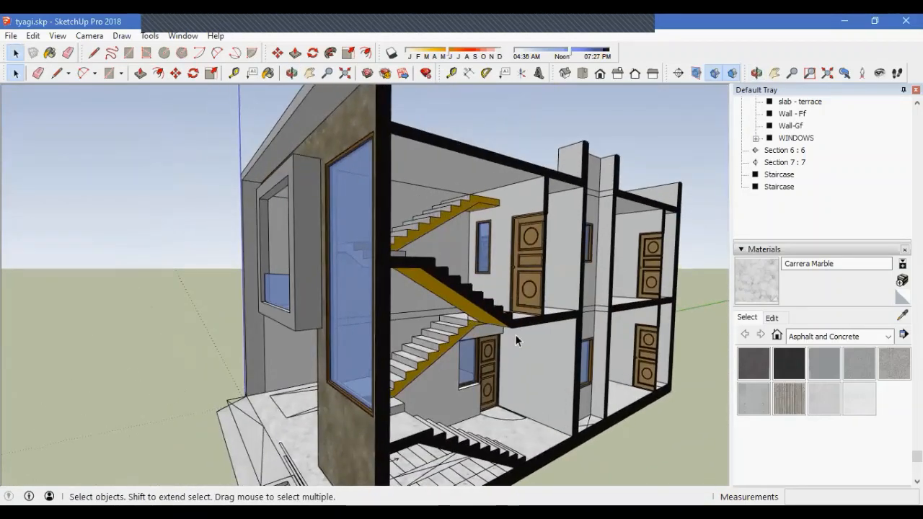
middle_click_drag(517, 340, 353, 346)
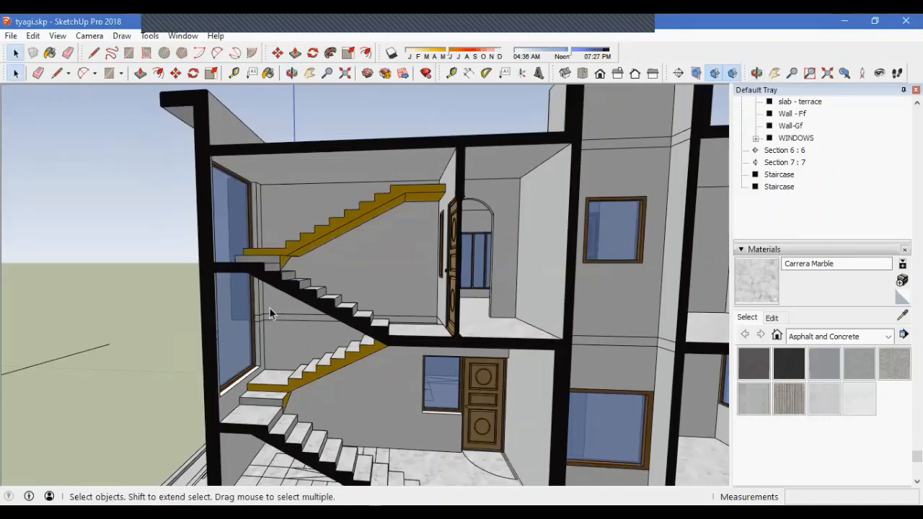
scroll(269, 309, "down", 5)
middle_click_drag(270, 309, 353, 408)
scroll(310, 375, "up", 5)
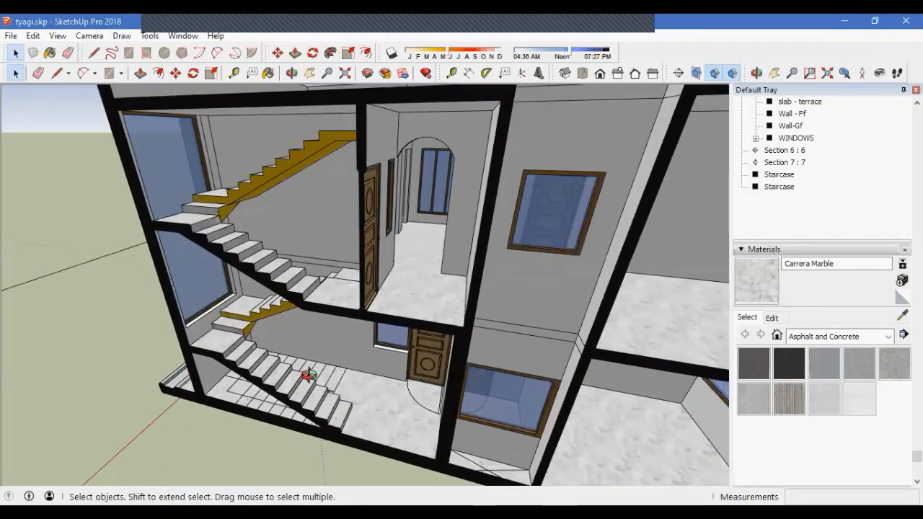
middle_click_drag(308, 376, 376, 368)
scroll(201, 357, "down", 4)
middle_click_drag(202, 358, 355, 333)
mouse_move(288, 351)
middle_mouse_down()
mouse_move(277, 285)
mouse_move(340, 260)
mouse_move(449, 186)
middle_mouse_up()
scroll(277, 285, "up", 4)
middle_click_drag(359, 354, 433, 350)
scroll(332, 361, "down", 3)
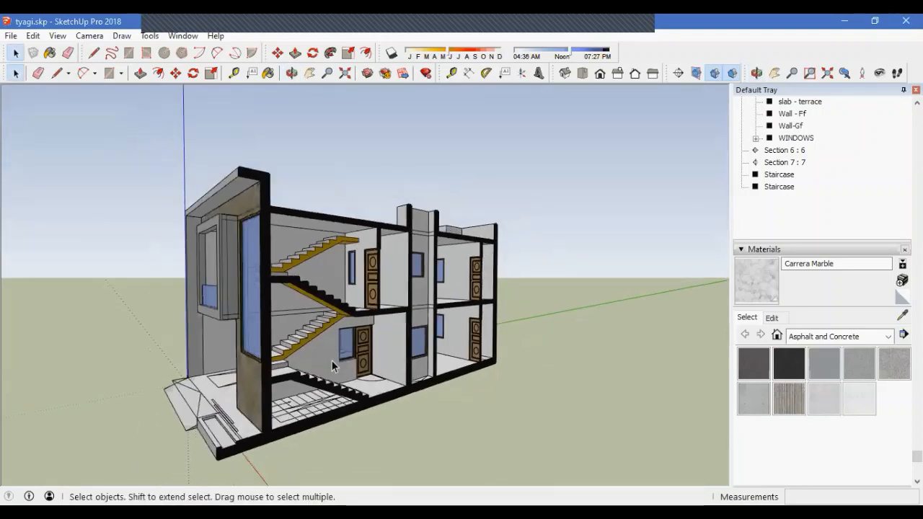
middle_click_drag(332, 362, 148, 325)
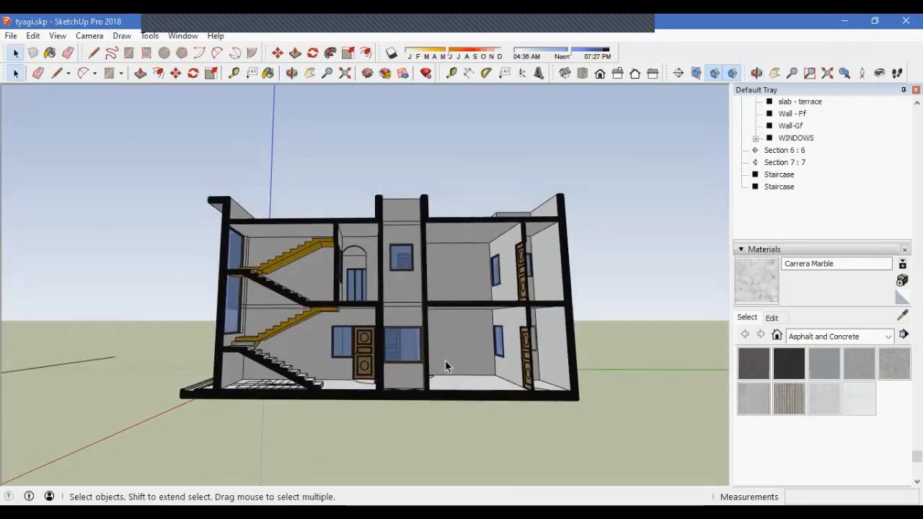
middle_click_drag(445, 360, 491, 372)
scroll(309, 340, "up", 4)
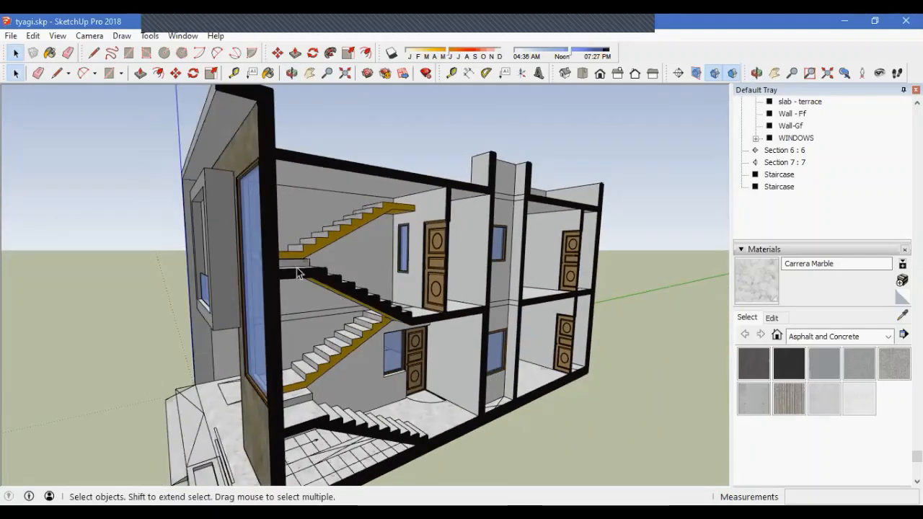
middle_click_drag(393, 352, 293, 335)
scroll(293, 336, "down", 2)
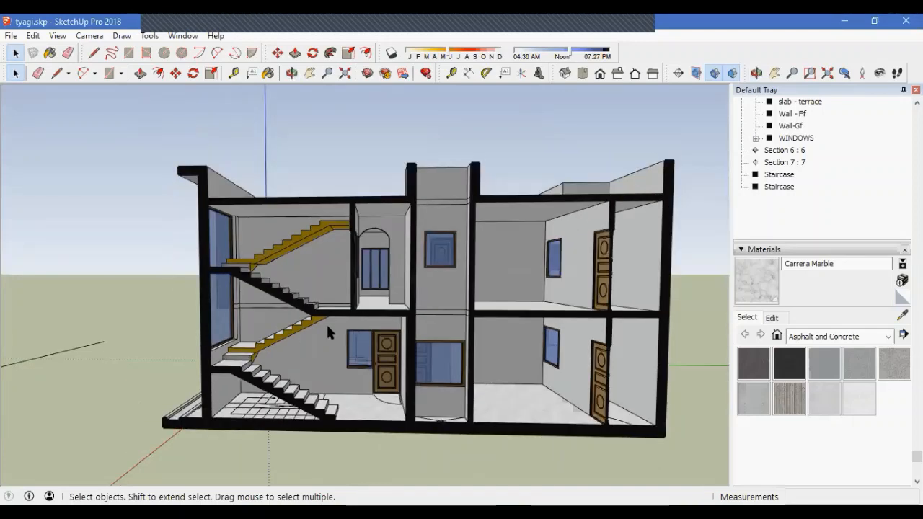
Inspect the bottoms of the doors beside the staircase on the upper and lower floors
scroll(355, 312, "up", 6)
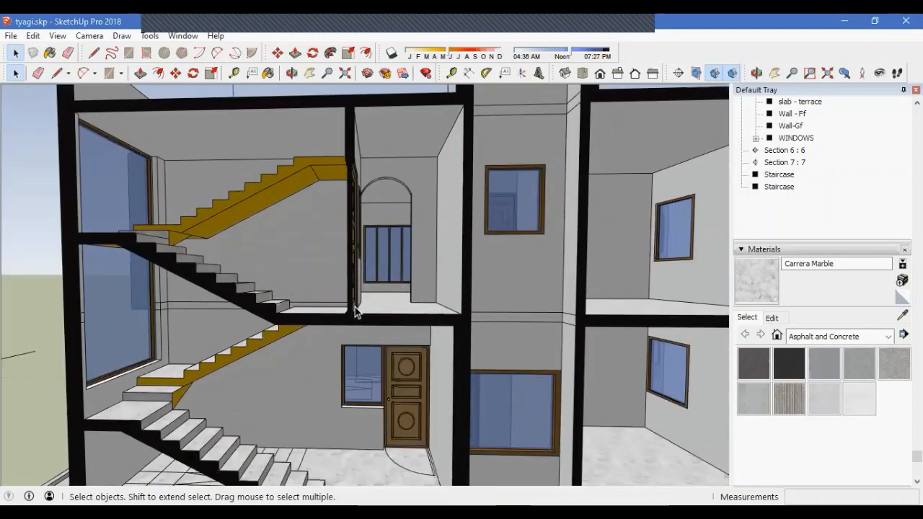
scroll(357, 367, "down", 2)
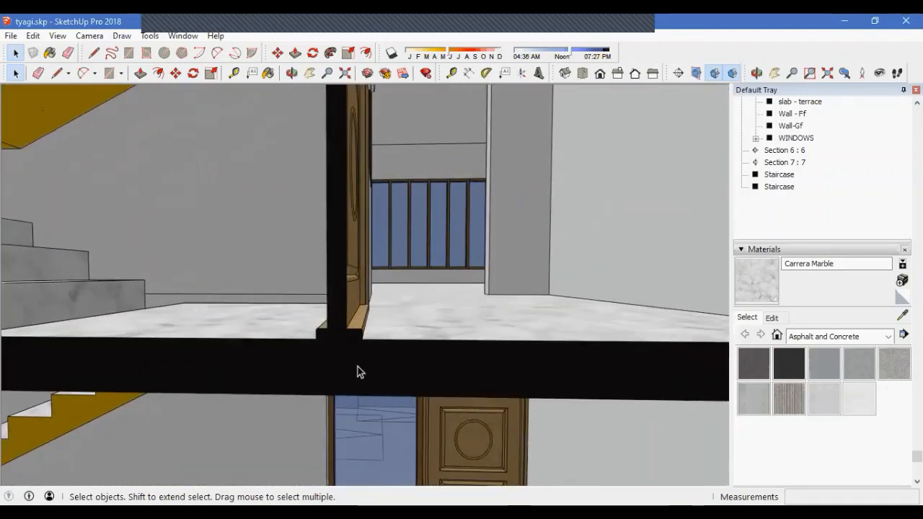
scroll(350, 354, "down", 4)
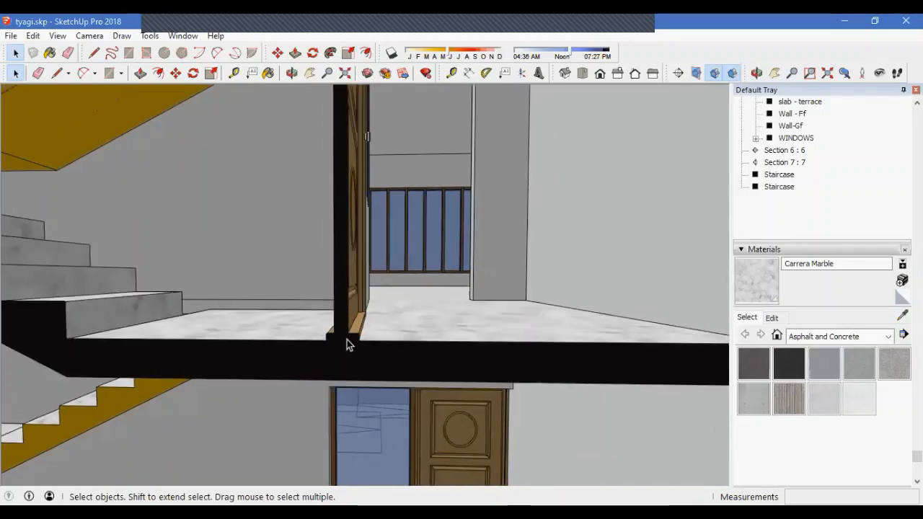
middle_click_drag(344, 328, 332, 360)
scroll(332, 251, "down", 5)
middle_click_drag(335, 256, 419, 334)
scroll(404, 346, "up", 8)
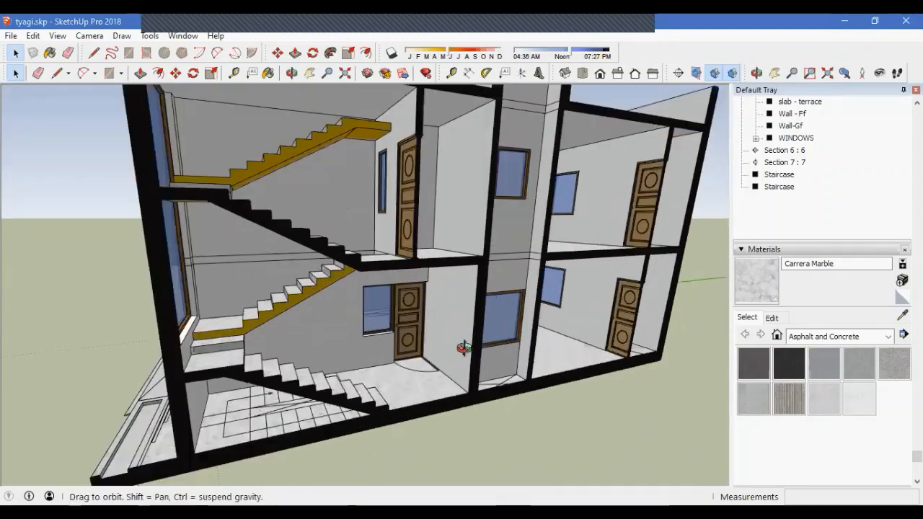
scroll(381, 360, "up", 5)
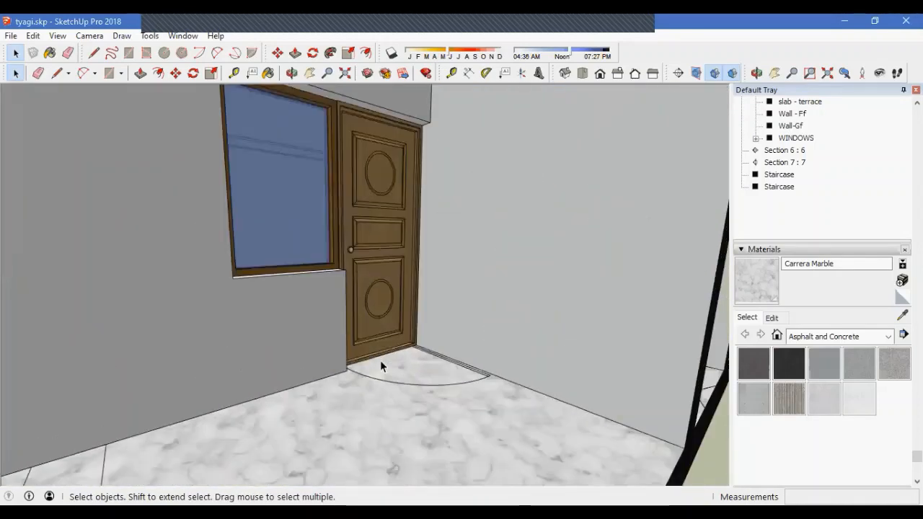
scroll(381, 360, "down", 5)
middle_click_drag(380, 365, 363, 390)
scroll(364, 390, "down", 2)
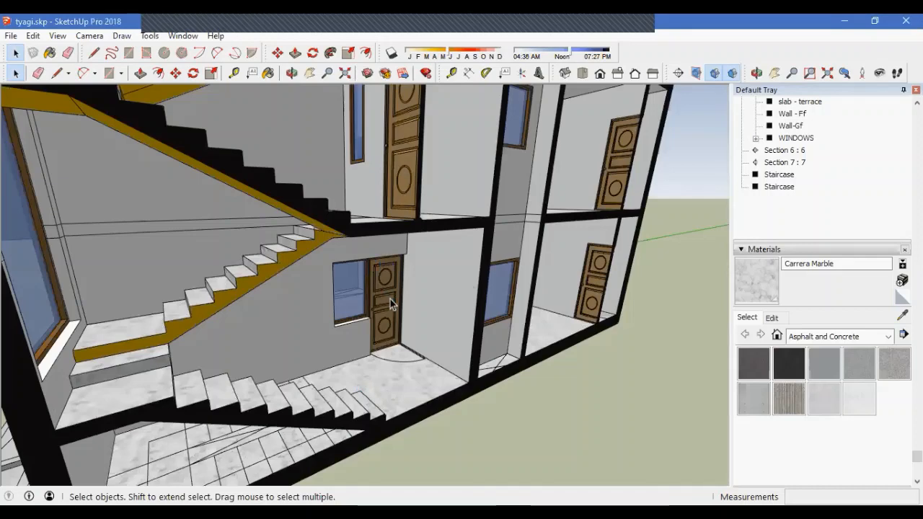
Open the D3 door component beside the stairs and remove the sill across the bottom of its frame
scroll(388, 346, "up", 10)
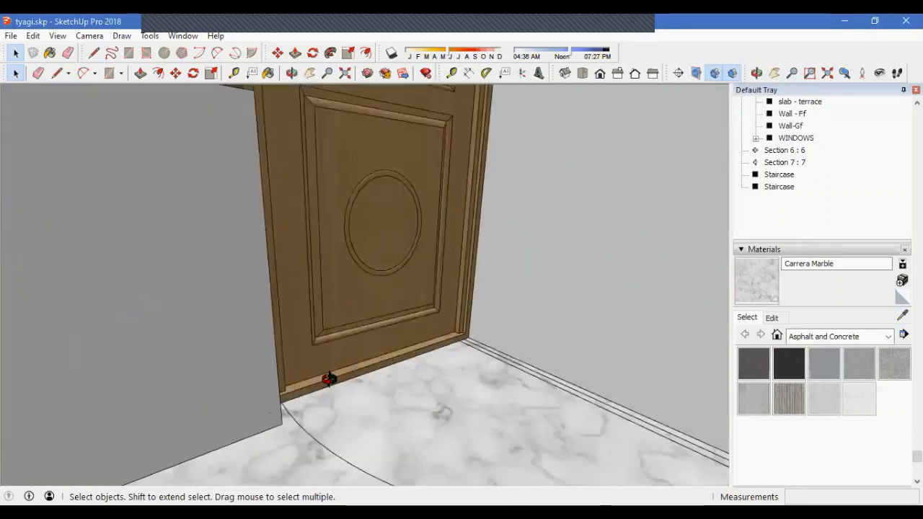
mouse_move(330, 381)
middle_mouse_down()
mouse_move(282, 406)
mouse_move(346, 387)
middle_mouse_up()
scroll(386, 378, "up", 4)
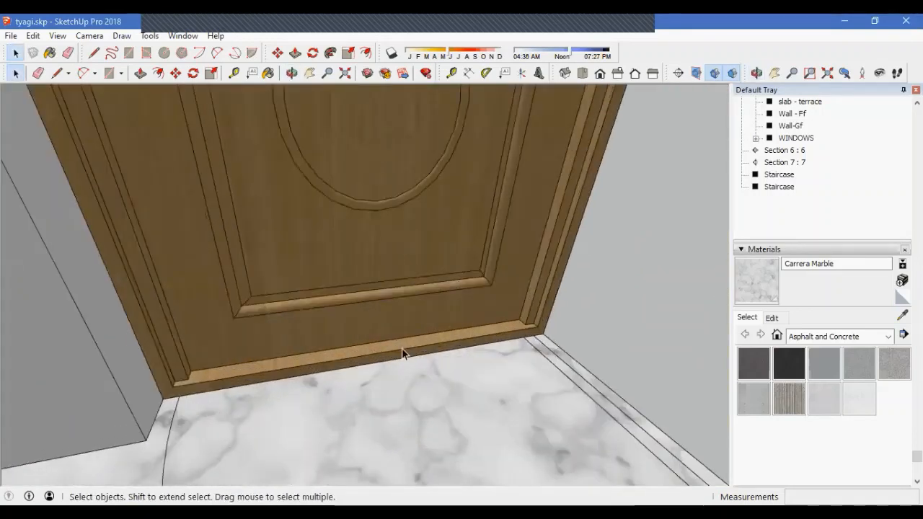
left_click(403, 350)
double_click(404, 350)
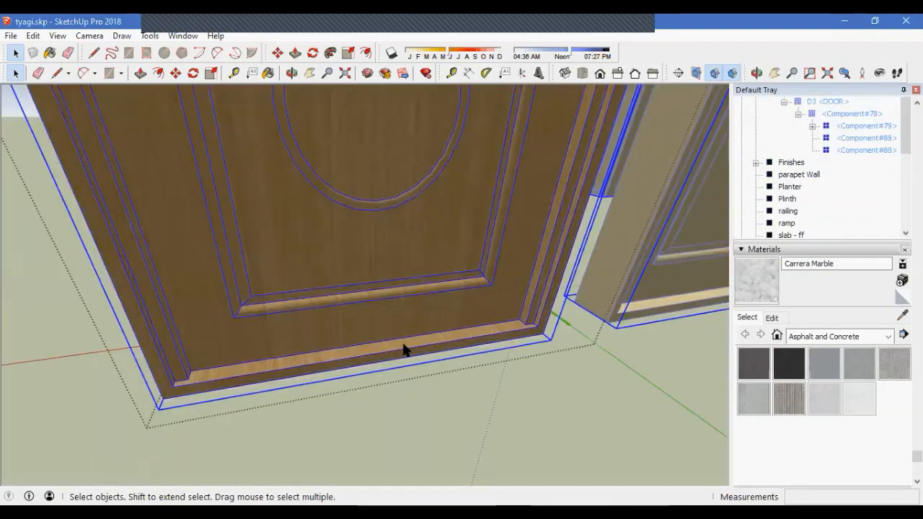
double_click(404, 350)
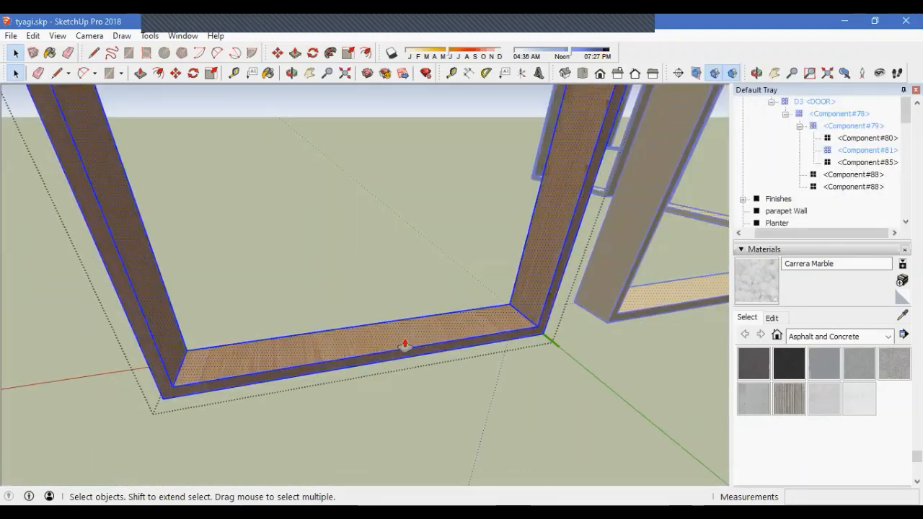
key("p")
mouse_move(404, 347)
left_mouse_down()
mouse_move(318, 374)
mouse_move(313, 323)
left_mouse_up()
key("e")
key("space")
key("Escape")
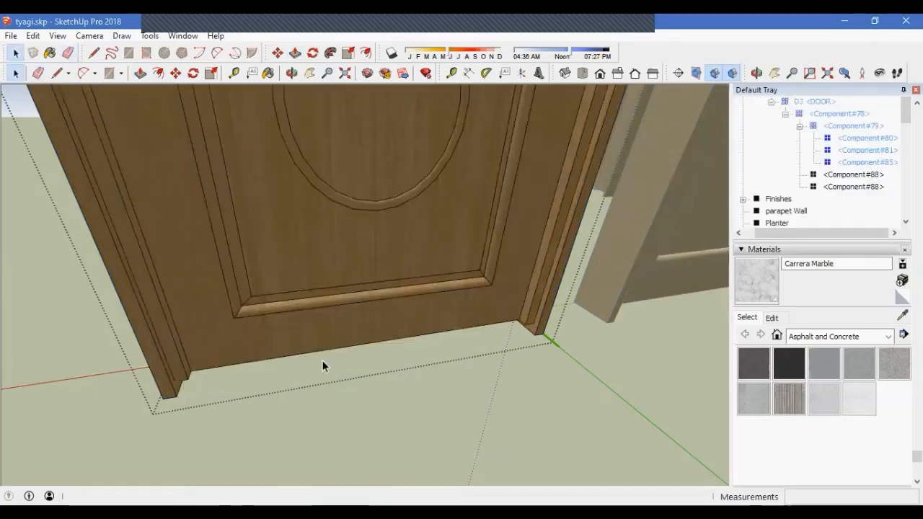
Open the D3 door's outer frame and push/pull the bottom end of one jamb down to floor level
middle_click_drag(492, 316, 529, 339)
scroll(542, 329, "up", 2)
left_click(541, 329)
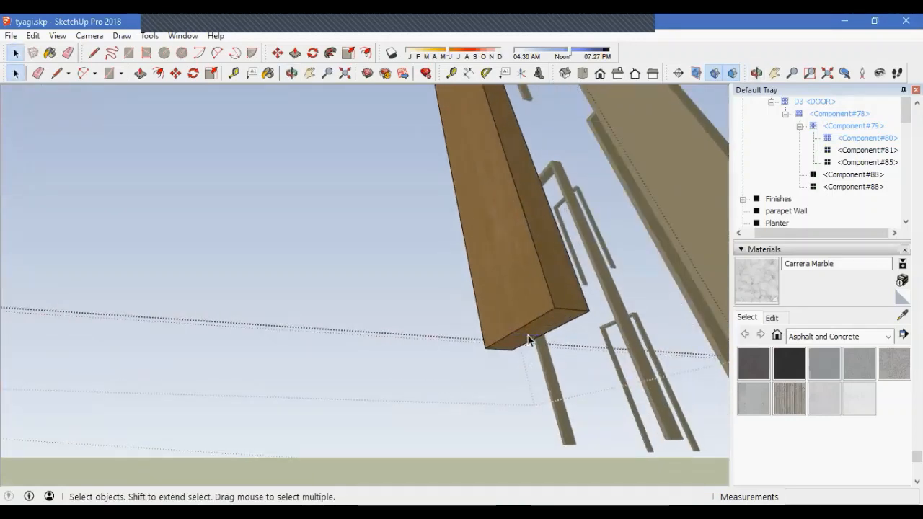
scroll(524, 315, "up", 5)
middle_click_drag(524, 316, 519, 326)
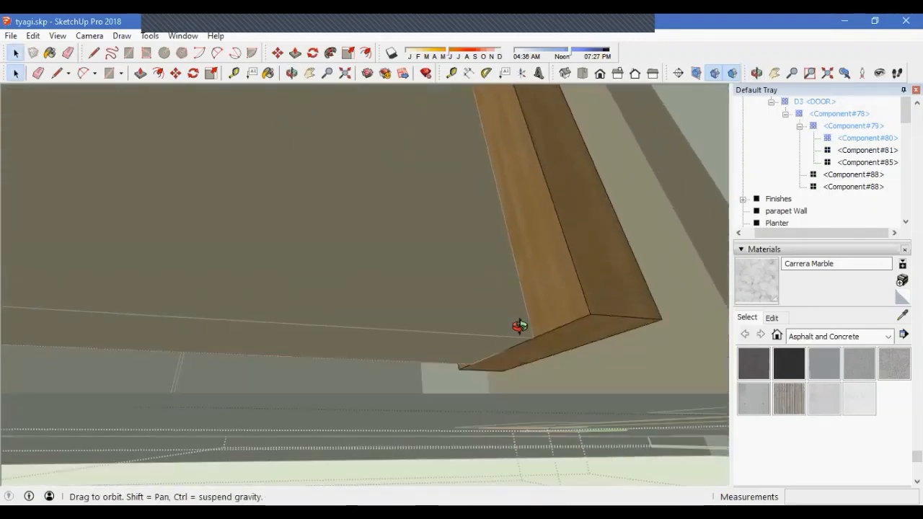
key("p")
left_click(561, 358)
middle_click_drag(561, 361, 478, 438)
scroll(673, 392, "up", 5)
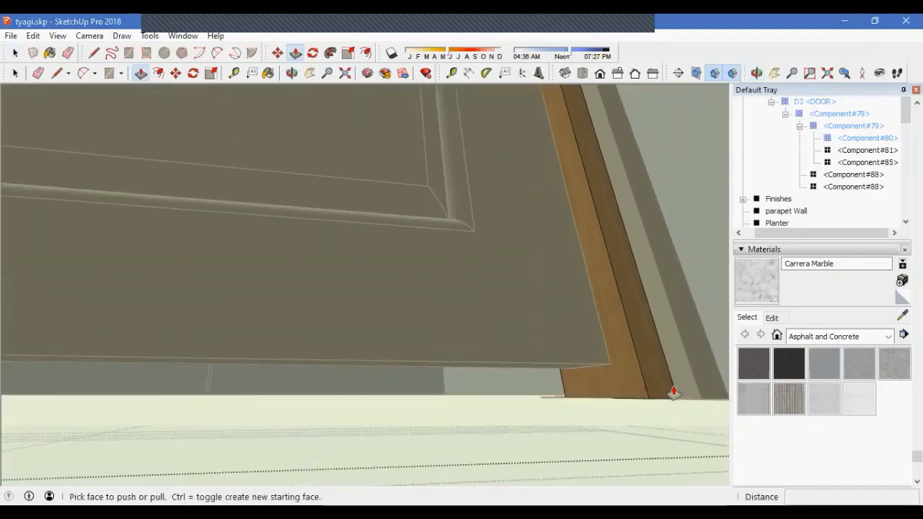
Erase the dividing edge under the other D3 jamb, extend its bottom end to the same level, and close the door component
scroll(673, 391, "down", 3)
middle_click_drag(276, 333, 289, 319)
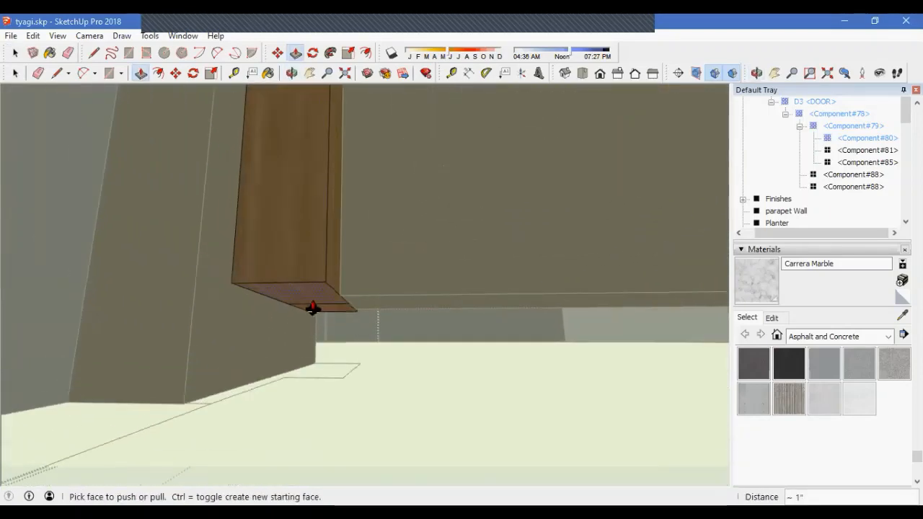
key("e")
key("p")
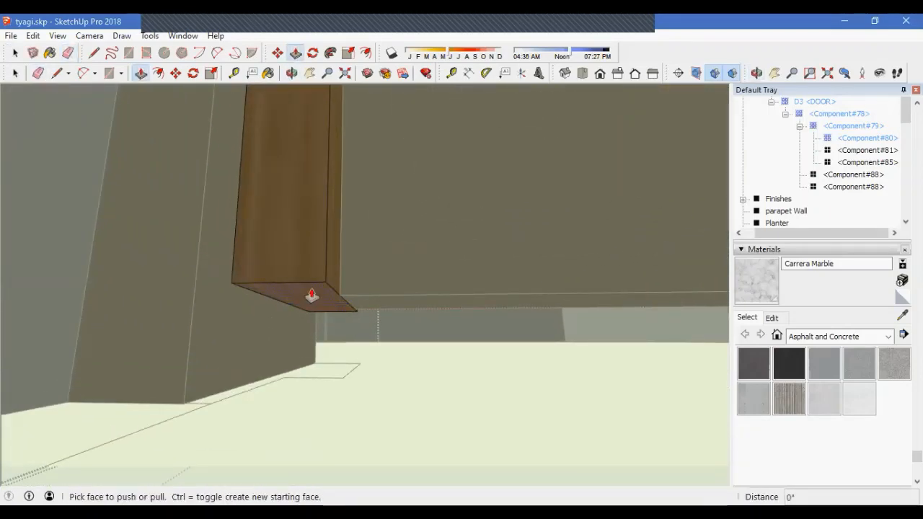
left_click(311, 297)
left_click(216, 375)
middle_click_drag(216, 375, 278, 434)
key("space")
scroll(340, 303, "down", 10)
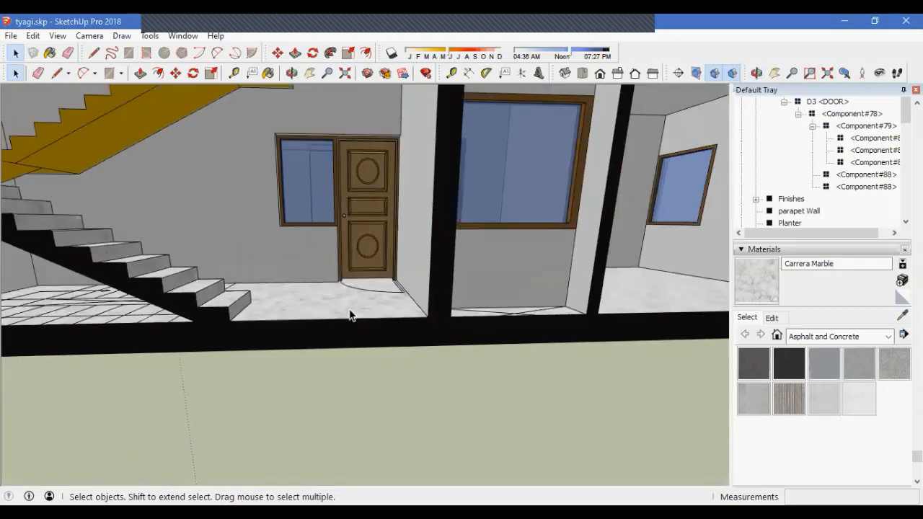
Examine the staircase and rooms of both floors through the lengthwise section cut, inside and from outside
scroll(351, 315, "down", 5)
middle_click_drag(350, 316, 351, 345)
scroll(315, 271, "up", 8)
scroll(314, 270, "up", 3)
scroll(362, 277, "up", 3)
scroll(376, 351, "down", 10)
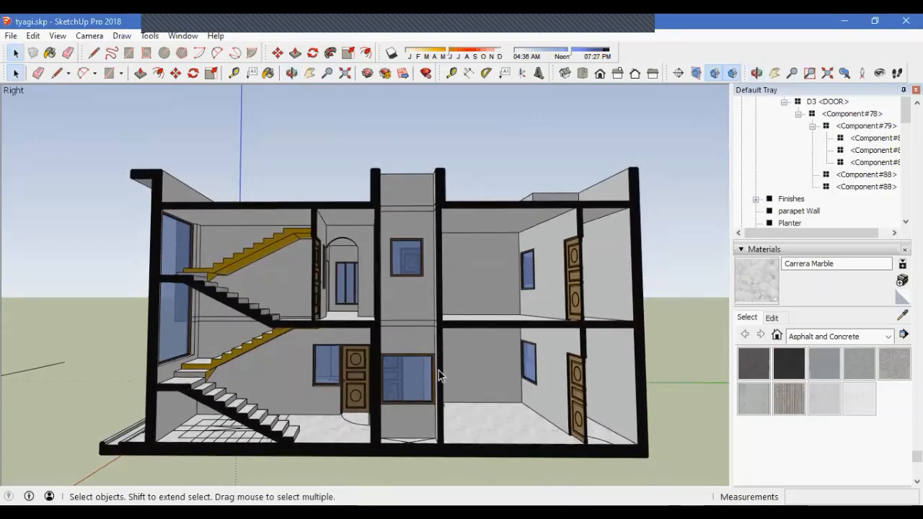
middle_click_drag(292, 349, 245, 332)
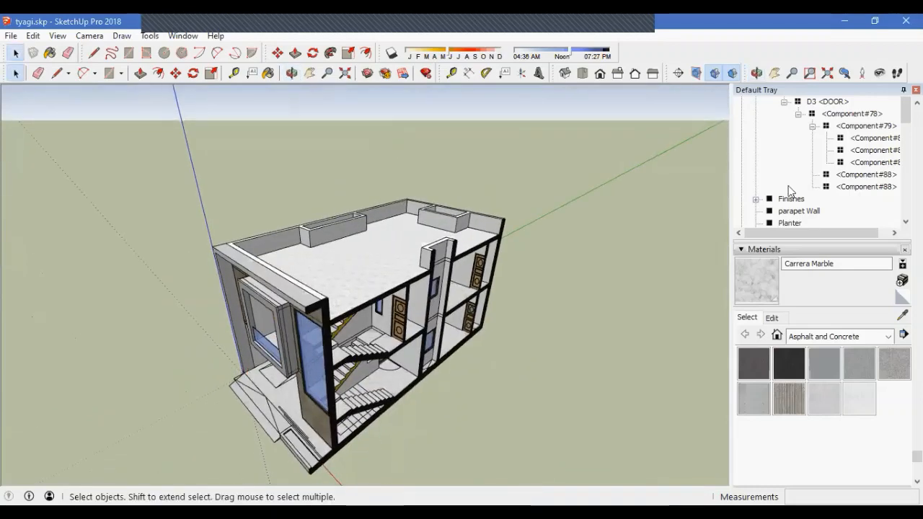
Show the section planes, move the section 7 plane 1' further into the house, and hide the planes again
left_click(694, 75)
left_click(521, 208)
key("m")
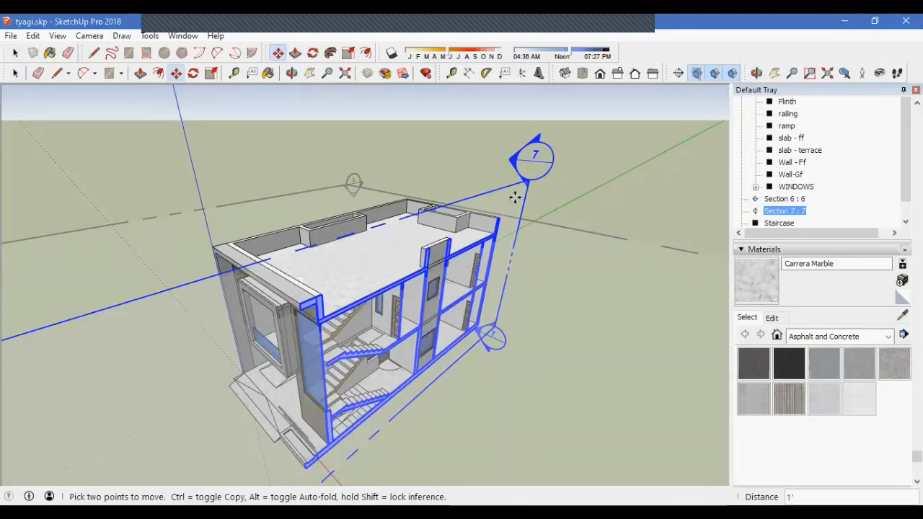
middle_click_drag(521, 208, 259, 296)
key("space")
left_click(696, 73)
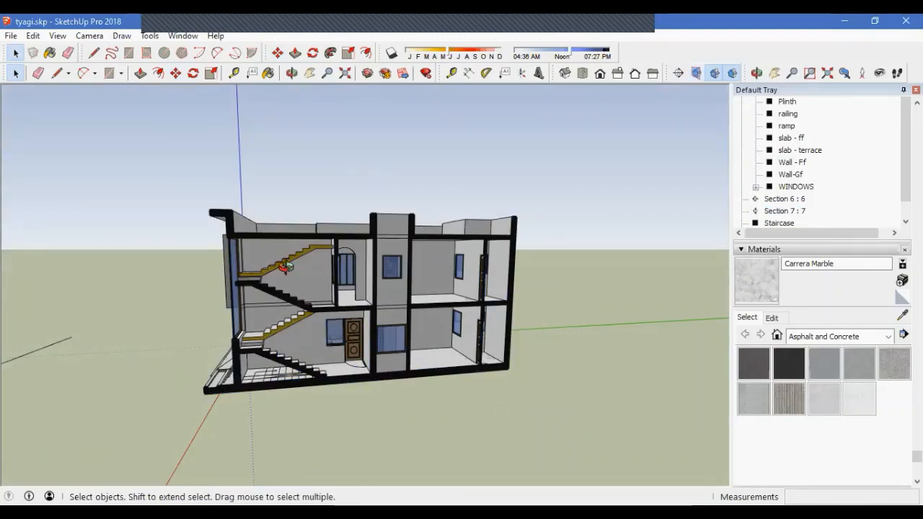
Switch on shadows for the cut interior and set them to an early January date and a morning time
scroll(312, 299, "up", 3)
scroll(317, 288, "up", 3)
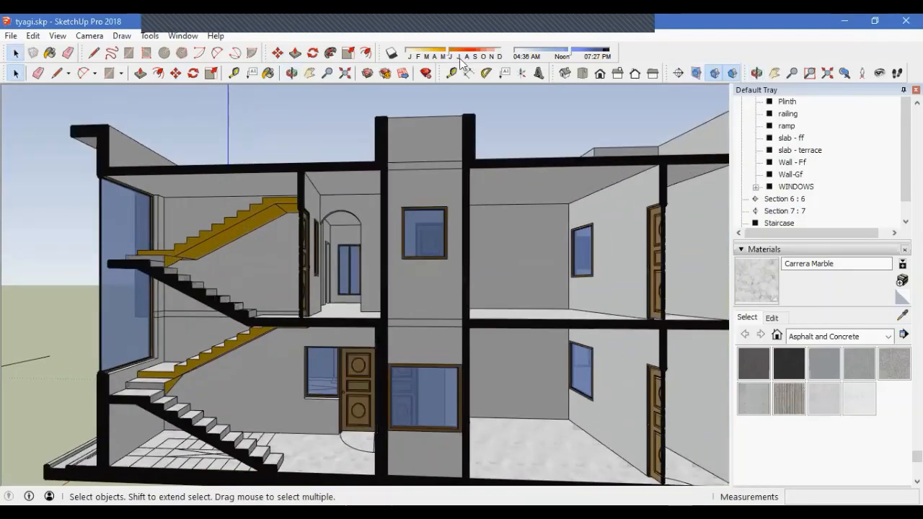
left_click_drag(428, 58, 411, 57)
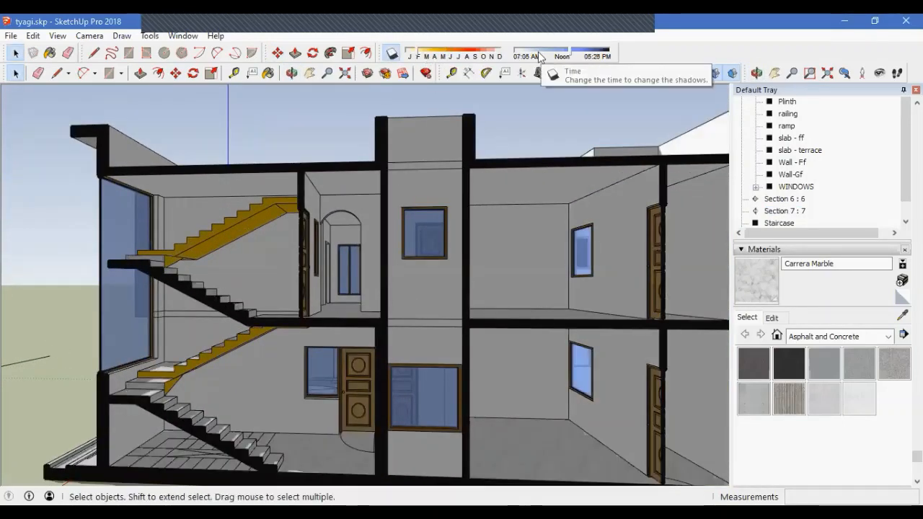
left_click_drag(542, 59, 535, 56)
left_click_drag(411, 56, 447, 56)
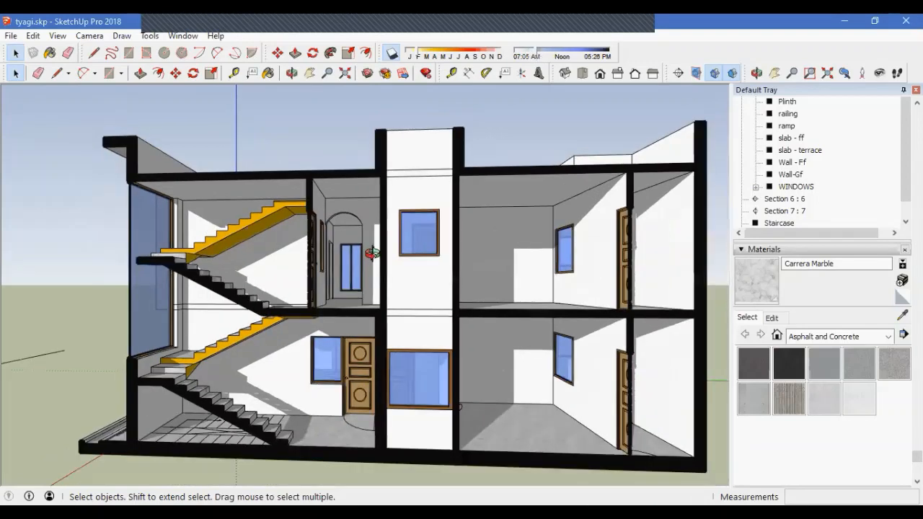
left_click(392, 54)
left_click(392, 54)
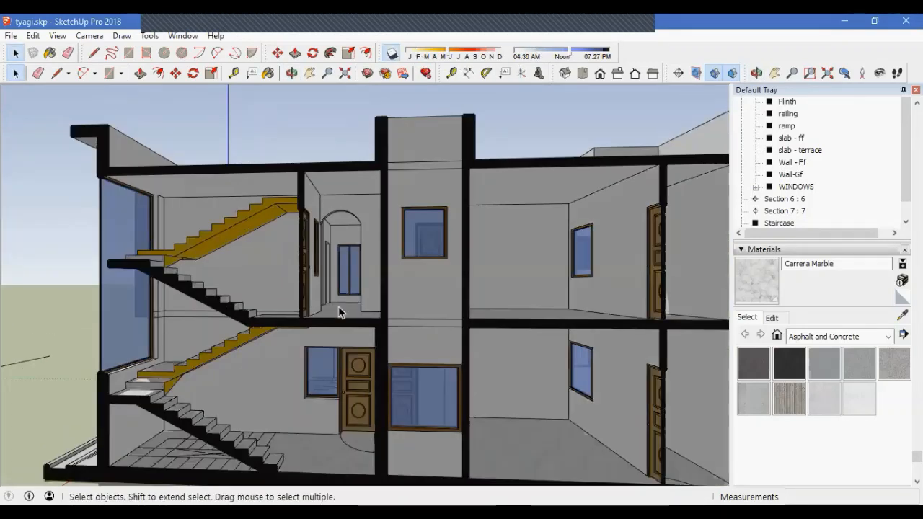
left_click_drag(448, 56, 410, 56)
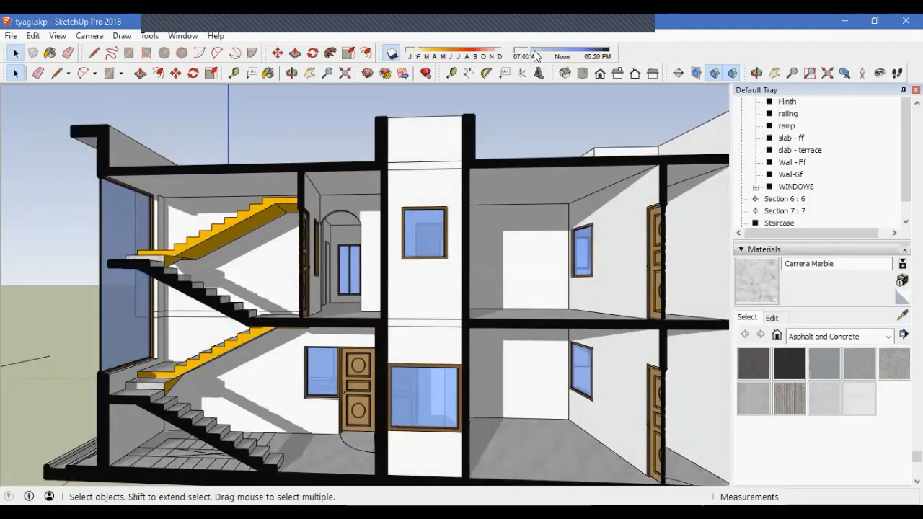
Collapse the expanded DOORS-GF, DOORS and Model groups in the Outliner
scroll(380, 298, "down", 5)
middle_click_drag(381, 237, 404, 361)
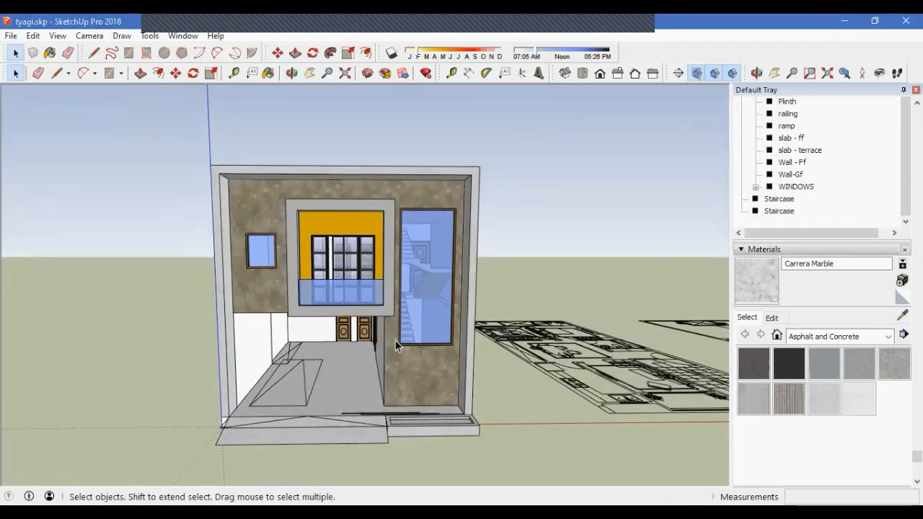
middle_click_drag(401, 373, 448, 346)
scroll(808, 195, "up", 2)
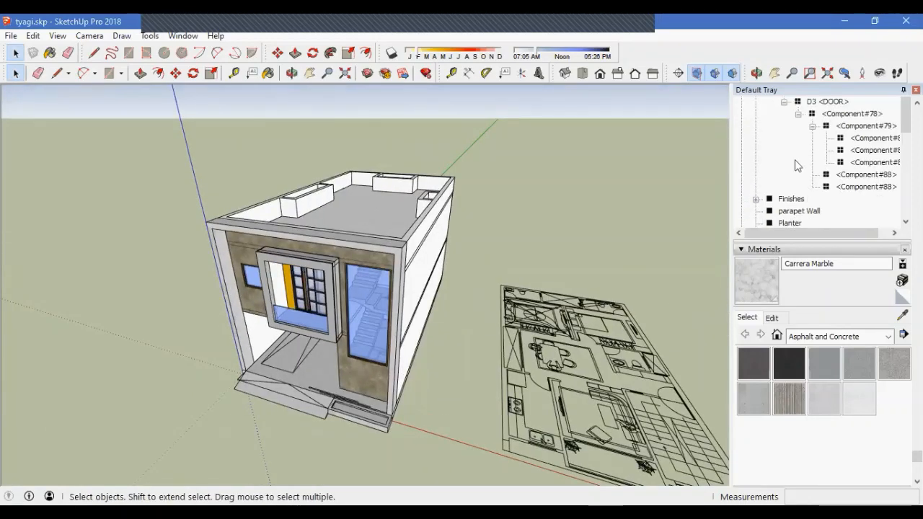
scroll(795, 160, "up", 5)
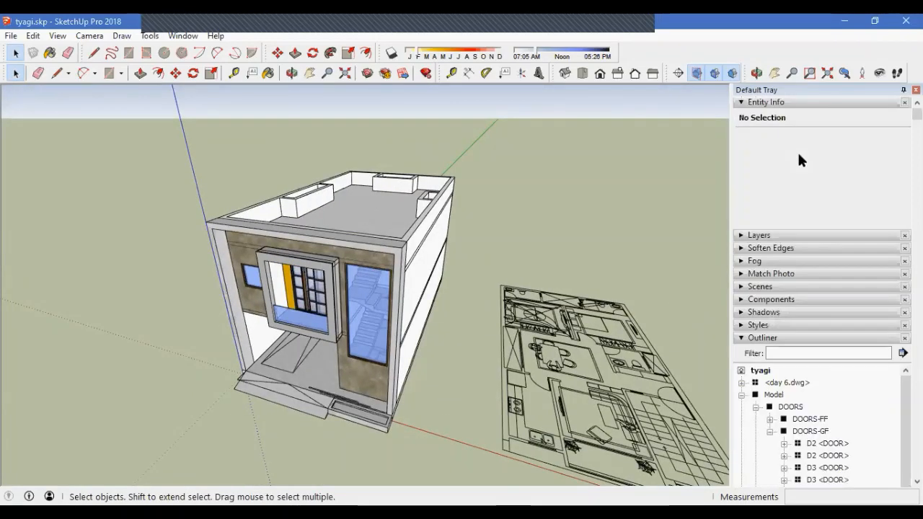
left_click(771, 431)
left_click(756, 407)
left_click(742, 394)
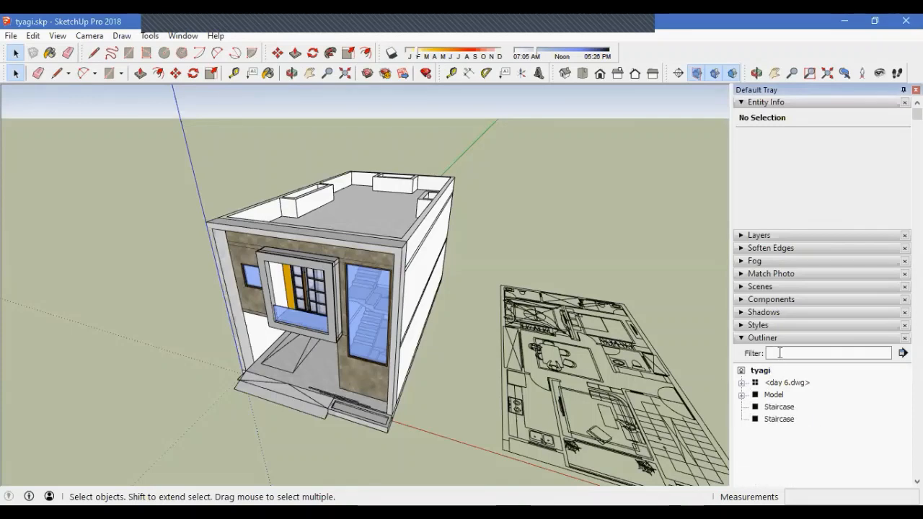
left_click(783, 339)
left_click(782, 336)
Combine the two loose Staircase groups into one group and name it Staircase
left_click(780, 419)
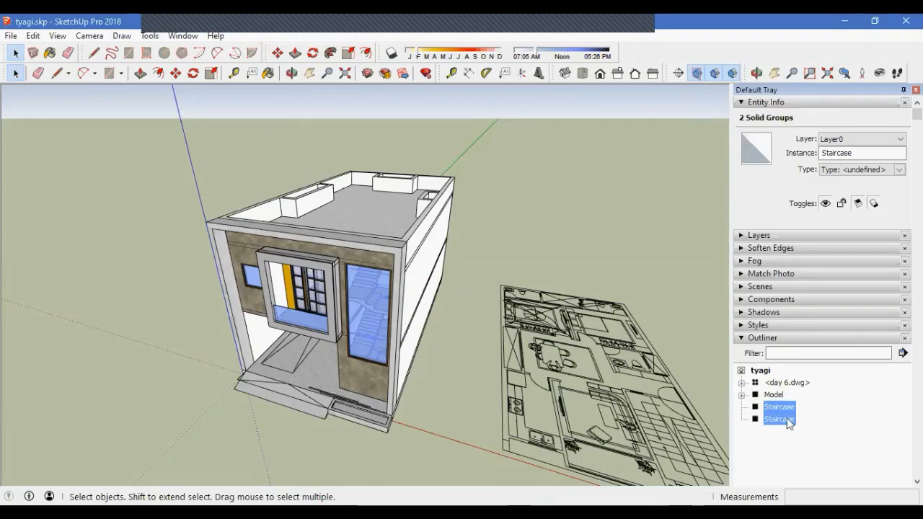
right_click(790, 421)
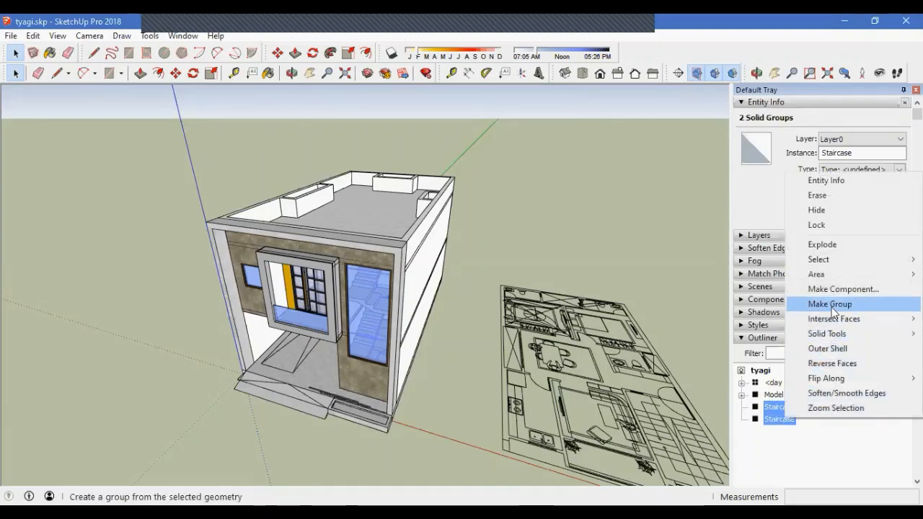
left_click(832, 307)
right_click(775, 395)
left_click(797, 384)
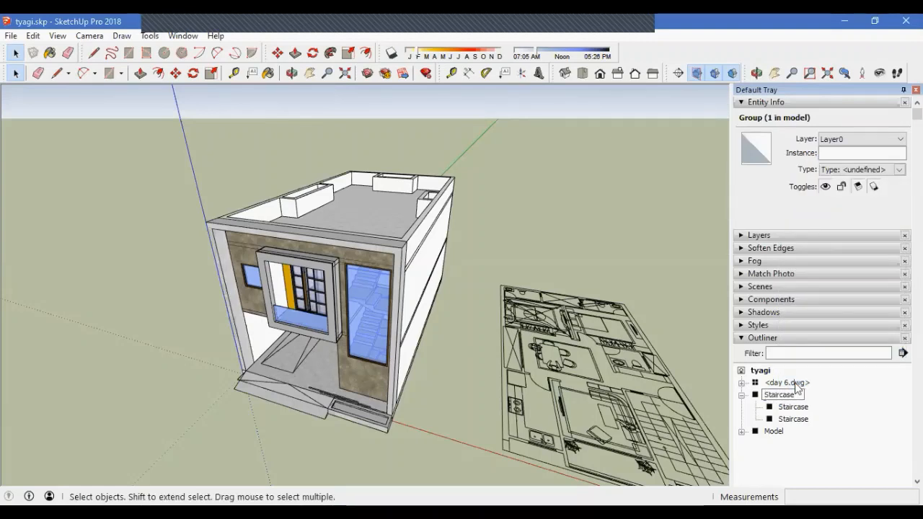
type("Staircase")
key("Return")
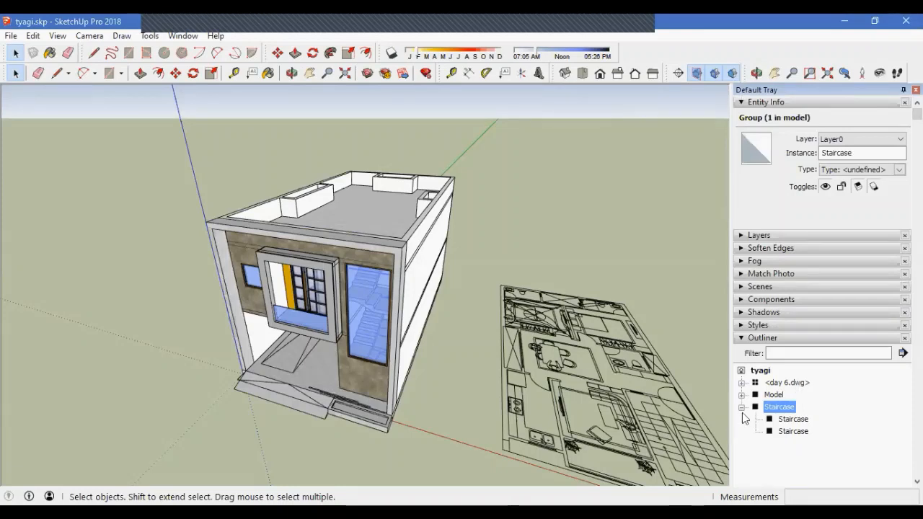
Nest the combined Staircase group inside the Model group in the Outliner and collapse the tree
left_click(741, 407)
left_click_drag(782, 411, 751, 399)
left_click(742, 395)
scroll(827, 418, "down", 5)
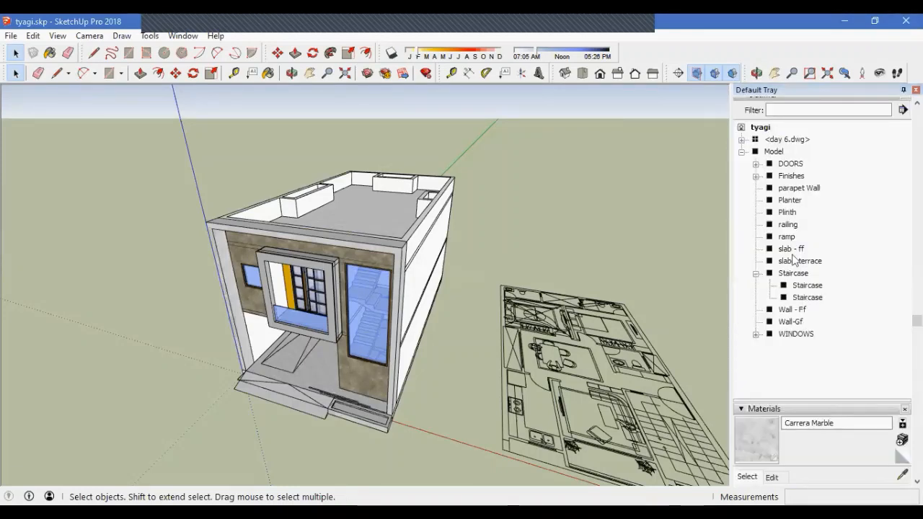
scroll(792, 336, "up", 2)
left_click(755, 354)
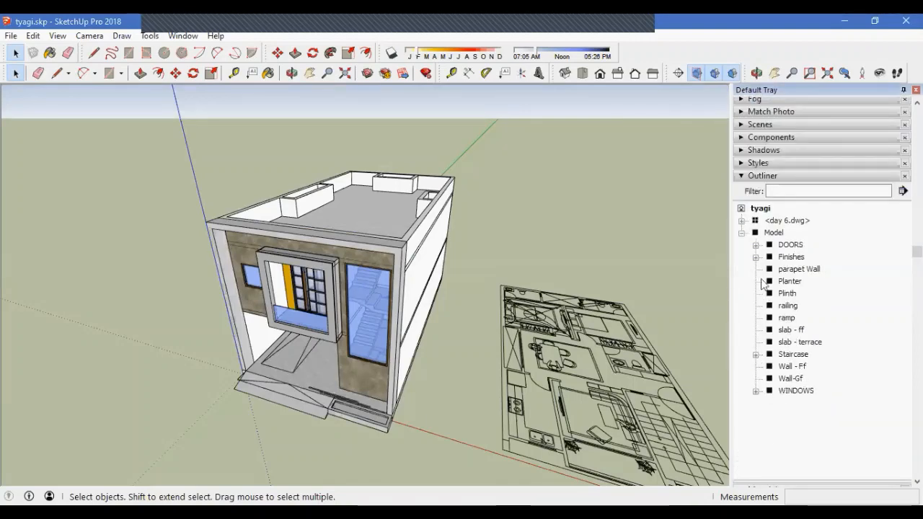
left_click(742, 233)
Open the Layers list and examine the layers that belong to the imported floor plan drawing
middle_click_drag(432, 262, 442, 332)
scroll(350, 279, "down", 5)
middle_click_drag(523, 377, 515, 378)
scroll(498, 374, "up", 4)
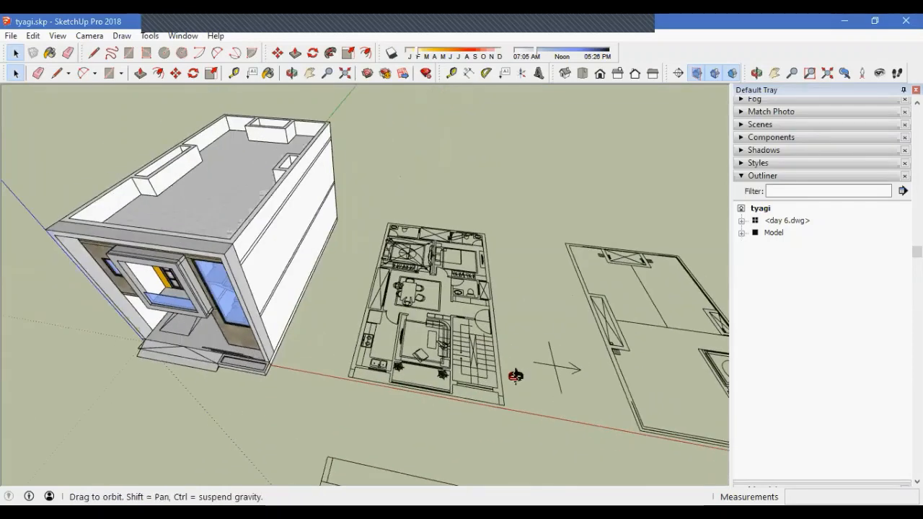
scroll(777, 195, "up", 5)
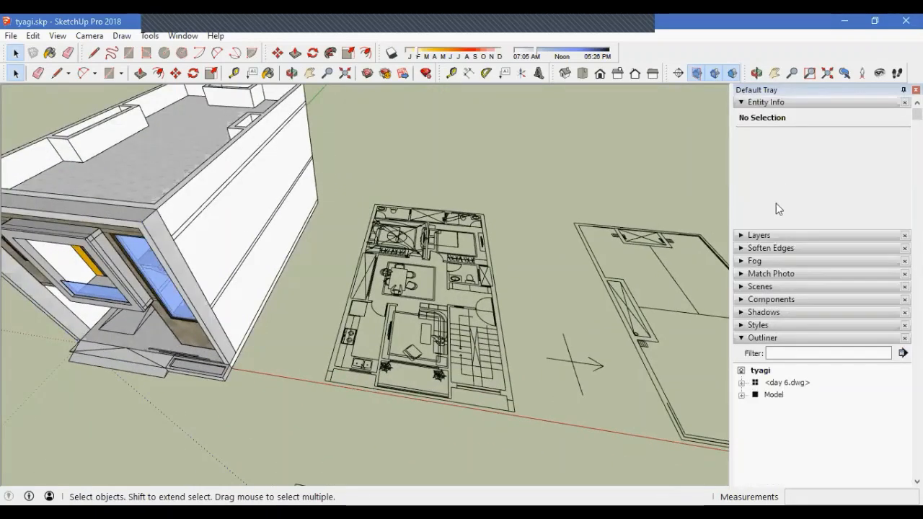
left_click(785, 102)
left_click(767, 115)
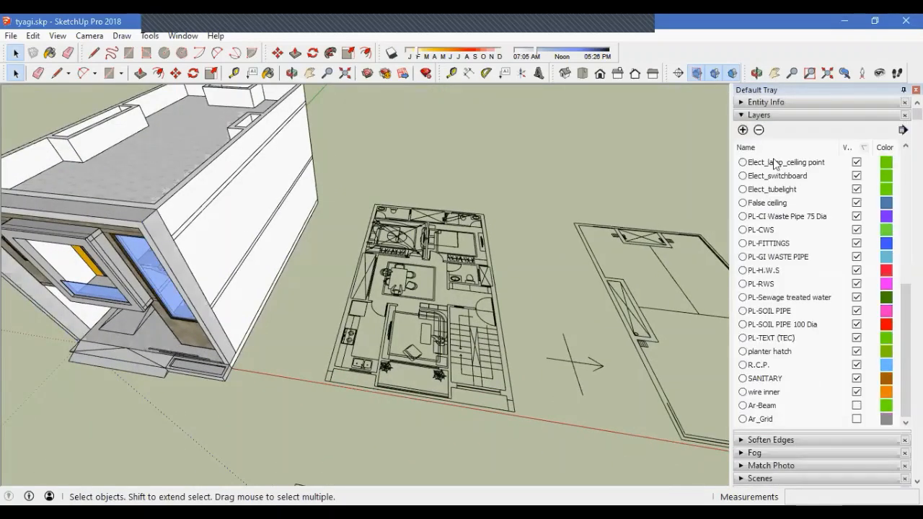
scroll(811, 278, "up", 3)
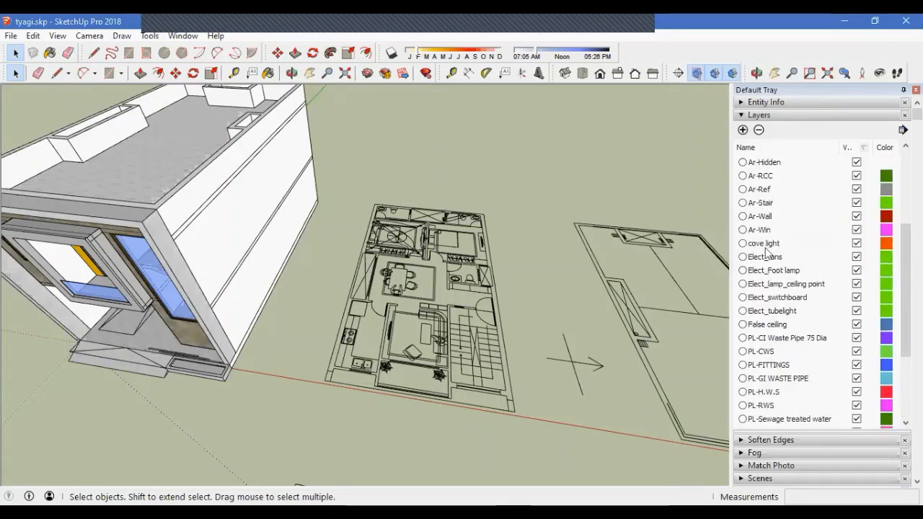
scroll(776, 264, "up", 3)
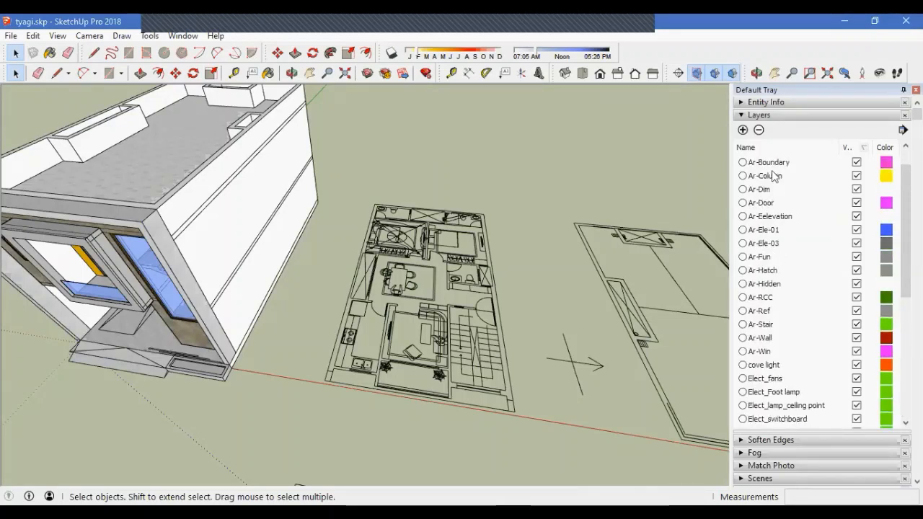
scroll(778, 181, "up", 1)
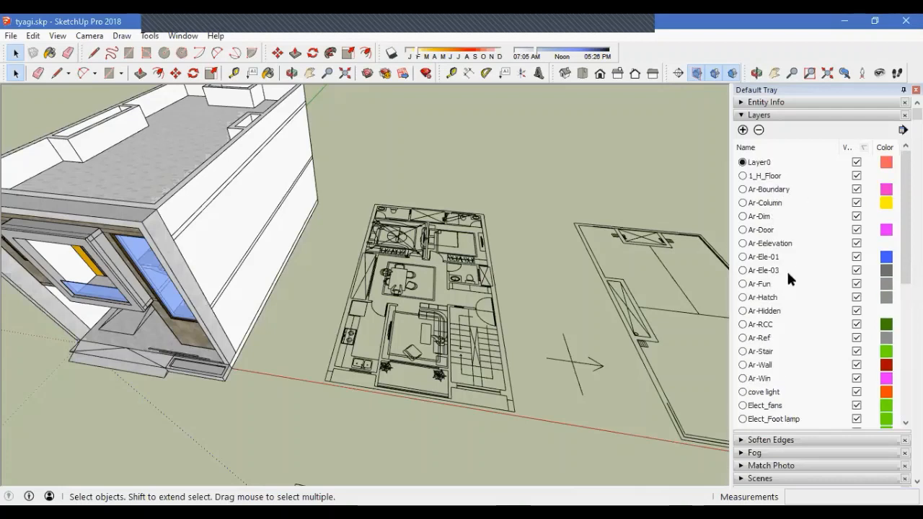
Toggle the visibility of the Ar-Beam layer near the end of the layer list
scroll(787, 317, "down", 10)
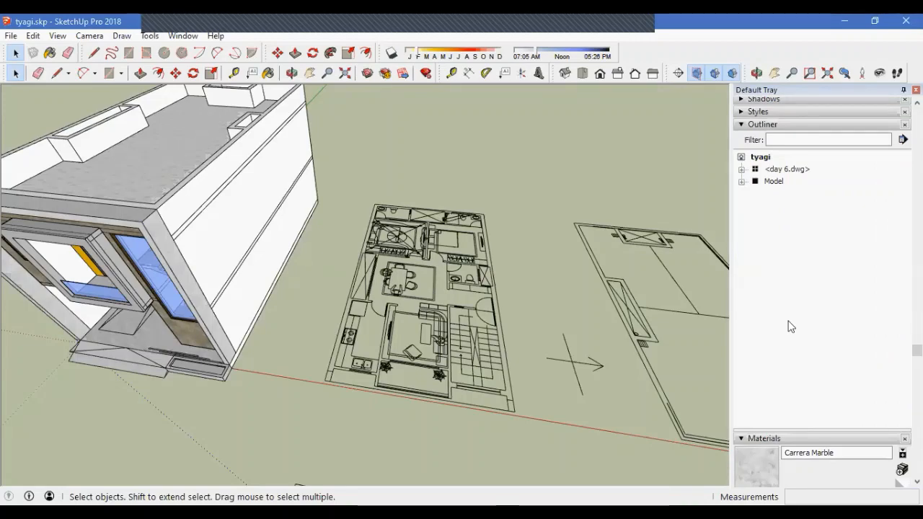
scroll(791, 327, "up", 8)
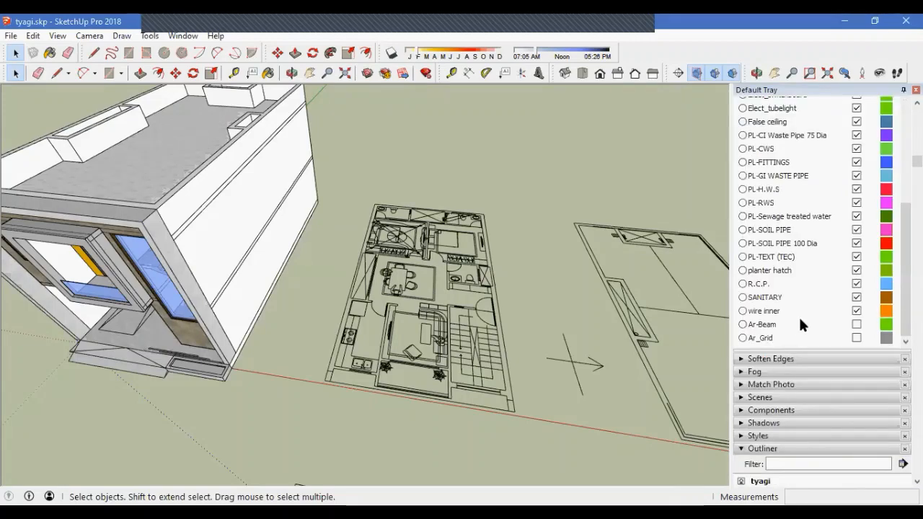
scroll(801, 323, "up", 10)
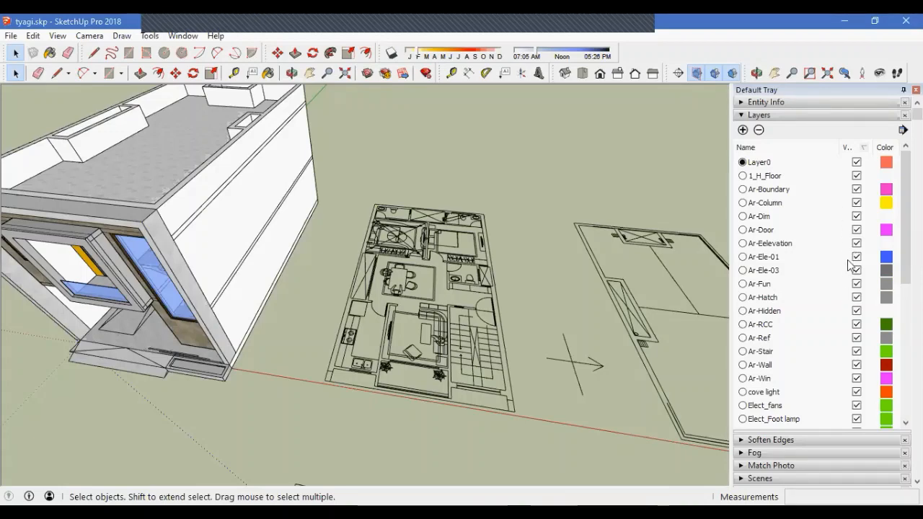
scroll(849, 264, "down", 10)
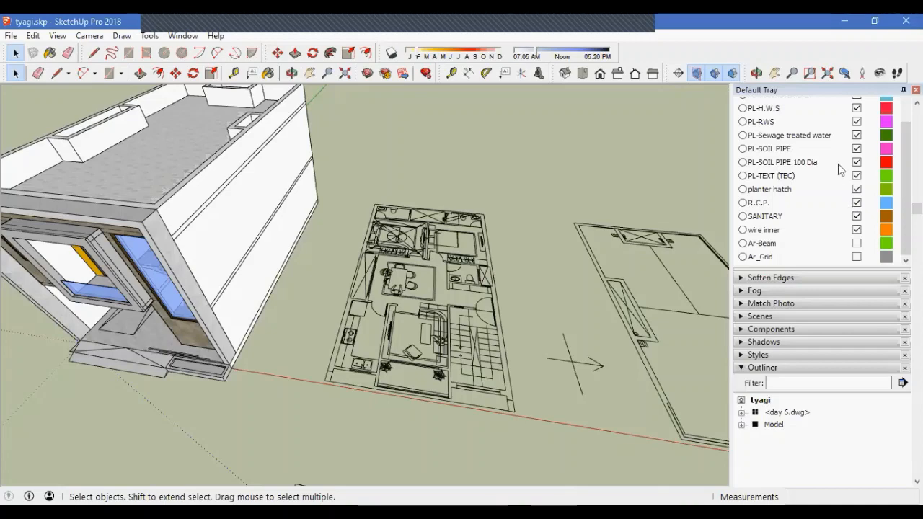
left_click(858, 244)
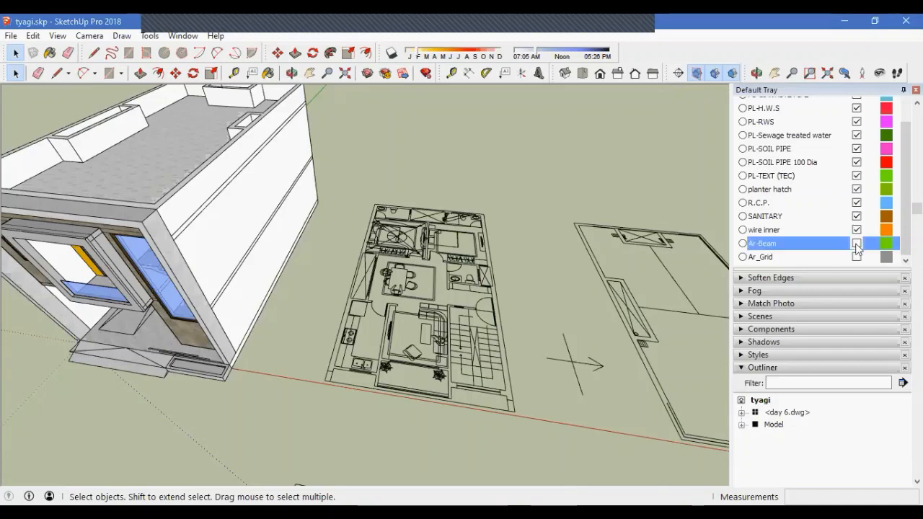
Open the imported floor plan beside the house for editing and select the outline linework running through its rooms
scroll(371, 318, "up", 3)
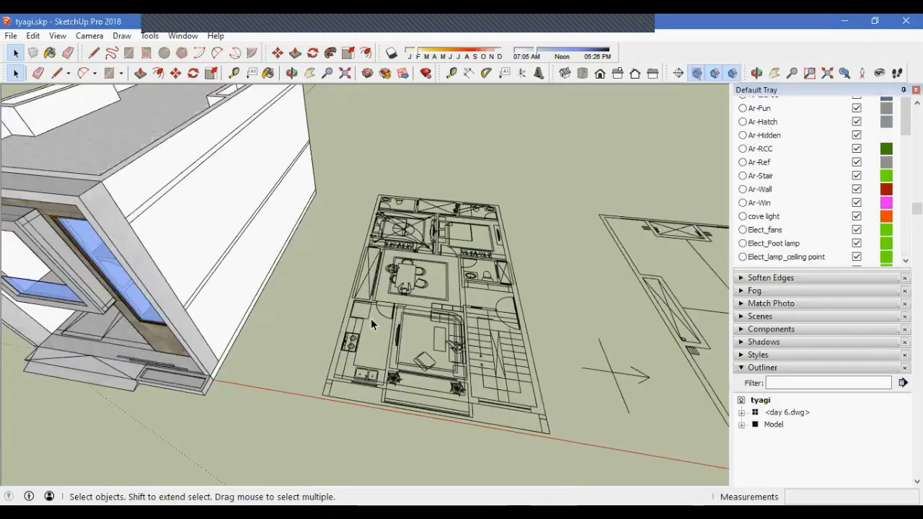
mouse_move(371, 318)
middle_mouse_down()
mouse_move(412, 375)
mouse_move(409, 295)
middle_mouse_up()
scroll(408, 295, "up", 2)
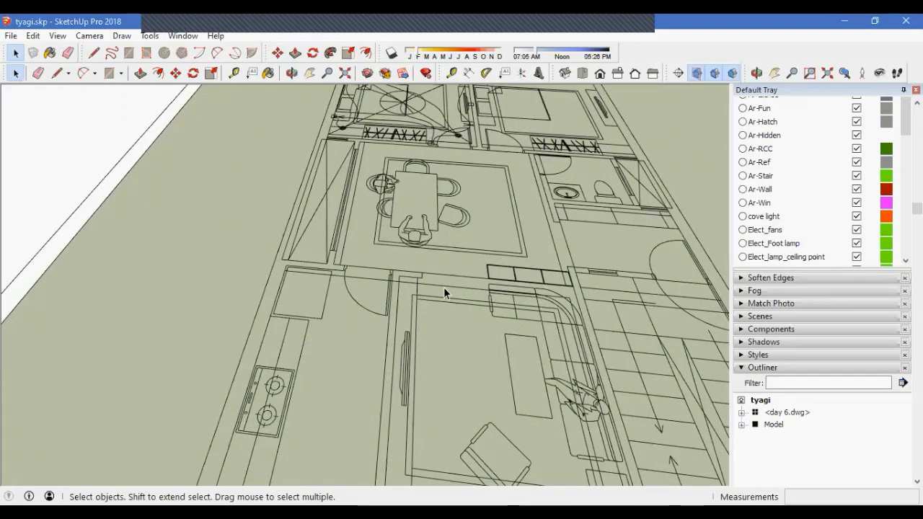
double_click(444, 289)
left_click(444, 288)
scroll(382, 298, "down", 1)
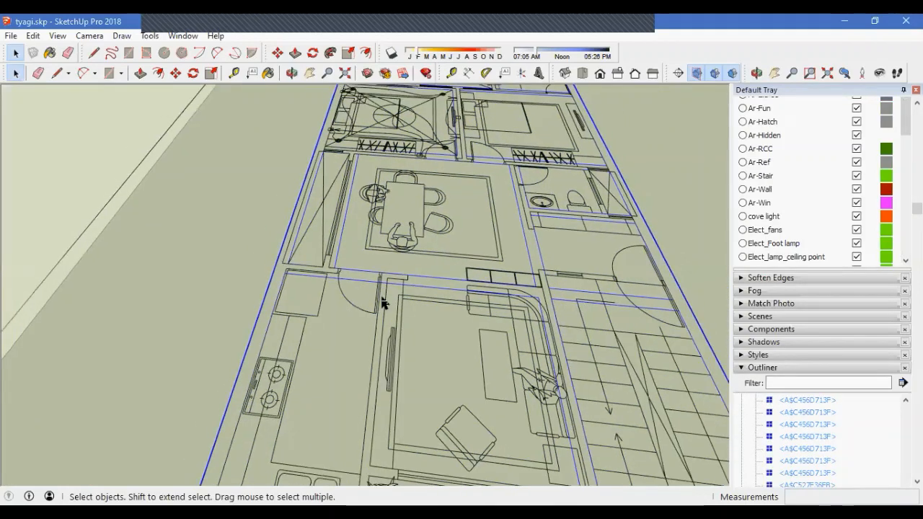
scroll(382, 303, "down", 5)
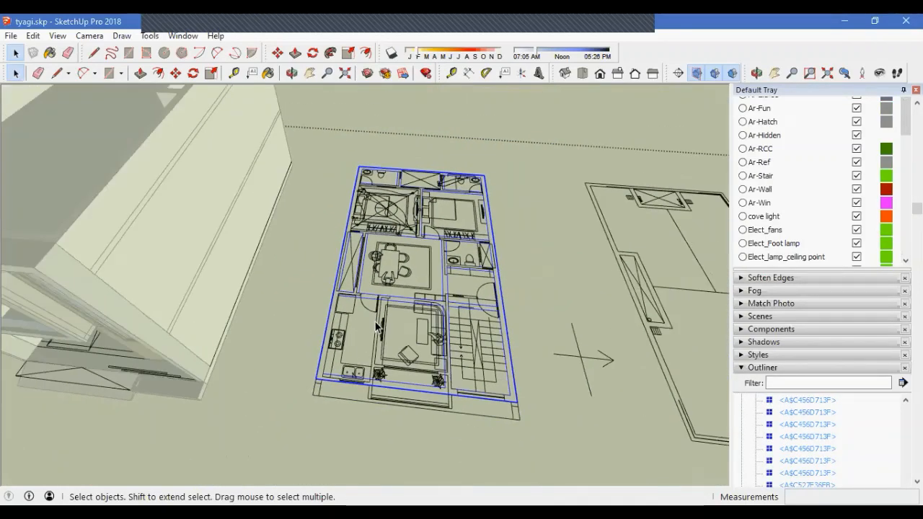
middle_click_drag(375, 326, 399, 368)
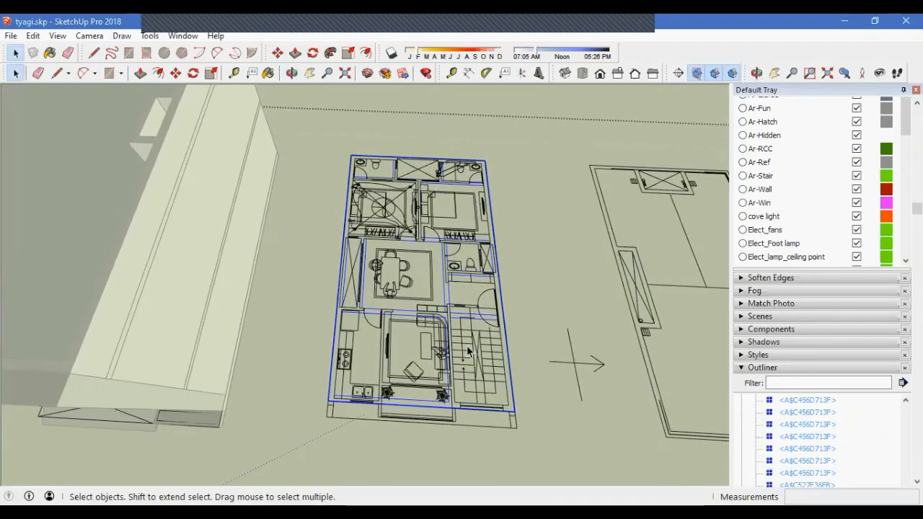
Close the floor plan for editing and paste its beam outline in place at the top level of the model
scroll(472, 312, "down", 2)
middle_click_drag(470, 314, 518, 334)
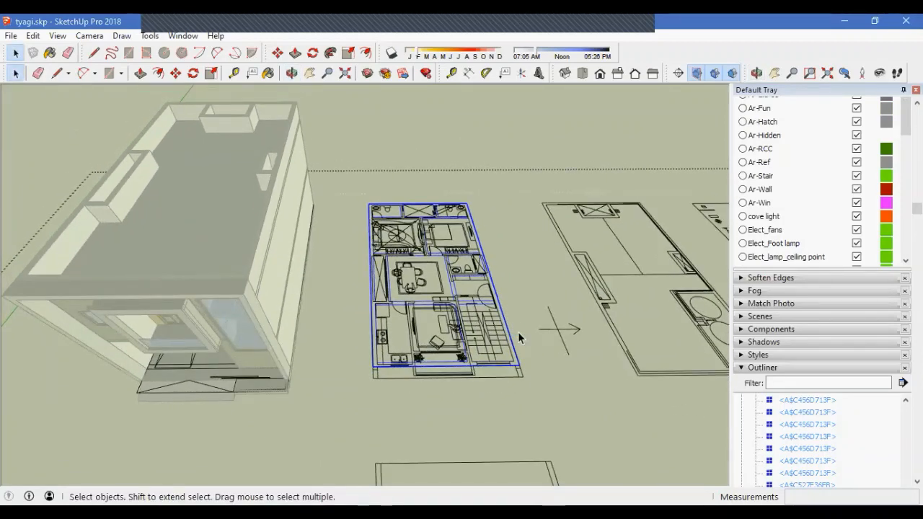
left_click(518, 332)
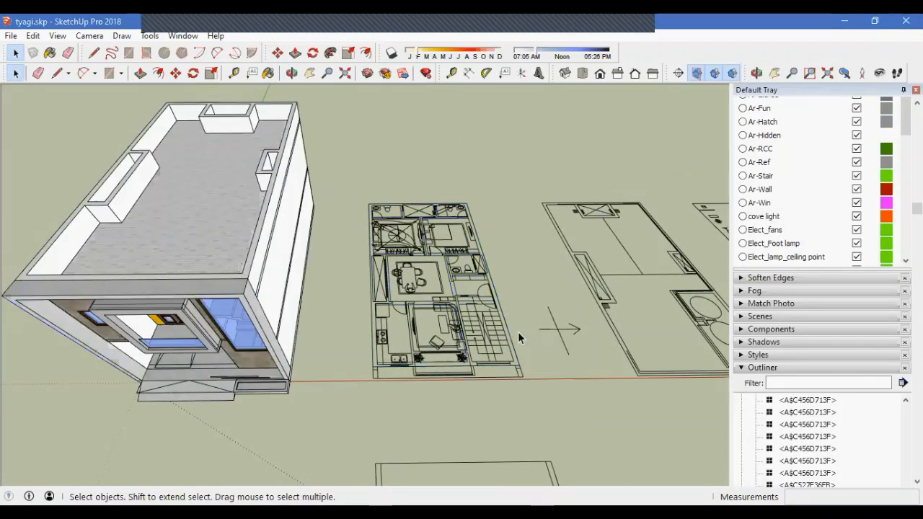
left_click(34, 35)
left_click(84, 130)
Raise the beam outline vertically off the floor plan, referencing the house beside it for the height
middle_click_drag(461, 375, 510, 423)
scroll(510, 422, "up", 4)
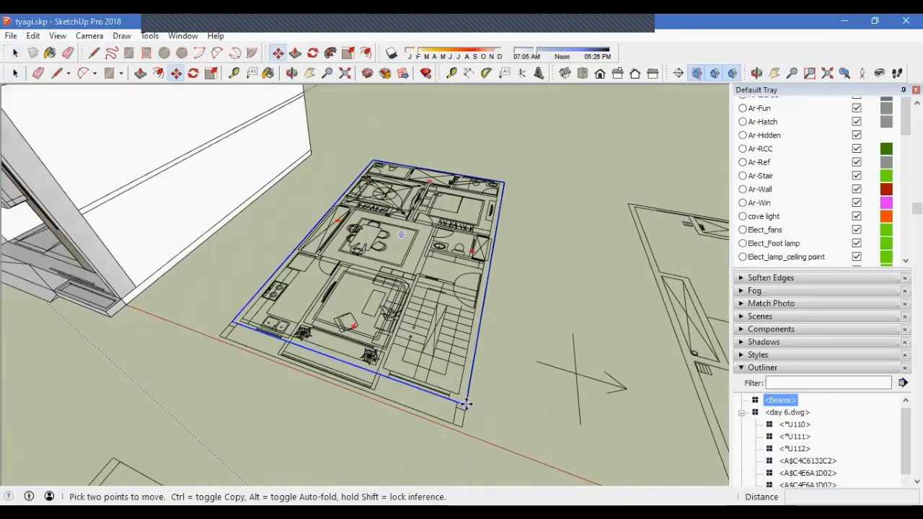
scroll(488, 342, "down", 3)
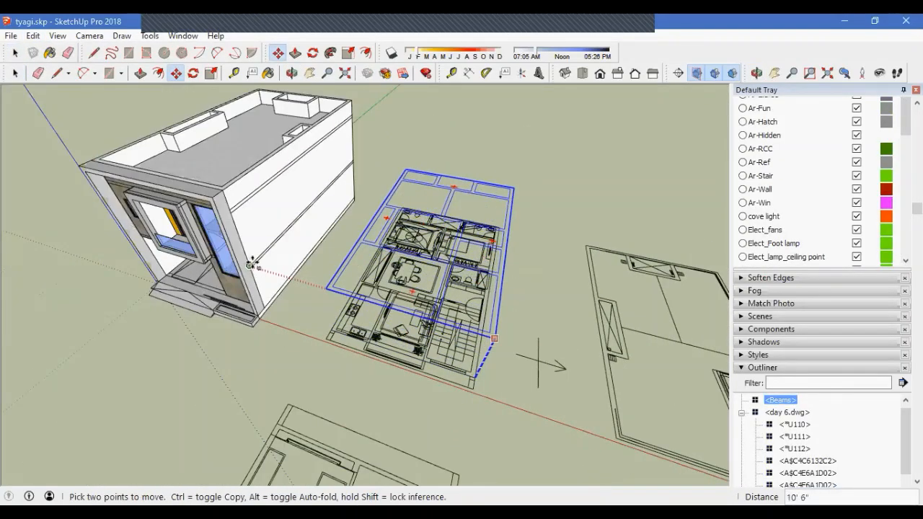
middle_click_drag(238, 217, 255, 251)
scroll(421, 309, "down", 2)
scroll(473, 332, "up", 2)
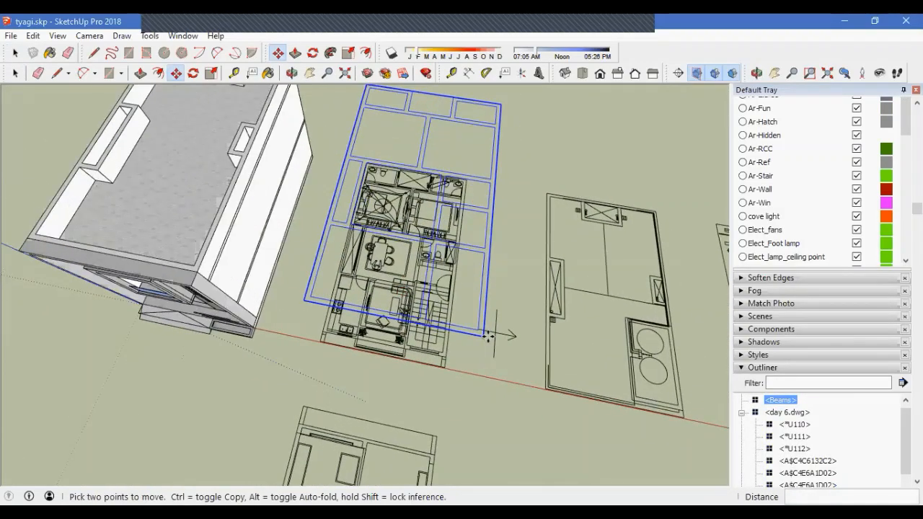
Move the raised beam outline by its rear corner onto the house's upper rear corner, just below the roof parapet
scroll(442, 325, "down", 2)
middle_click_drag(438, 326, 478, 383)
scroll(483, 401, "up", 3)
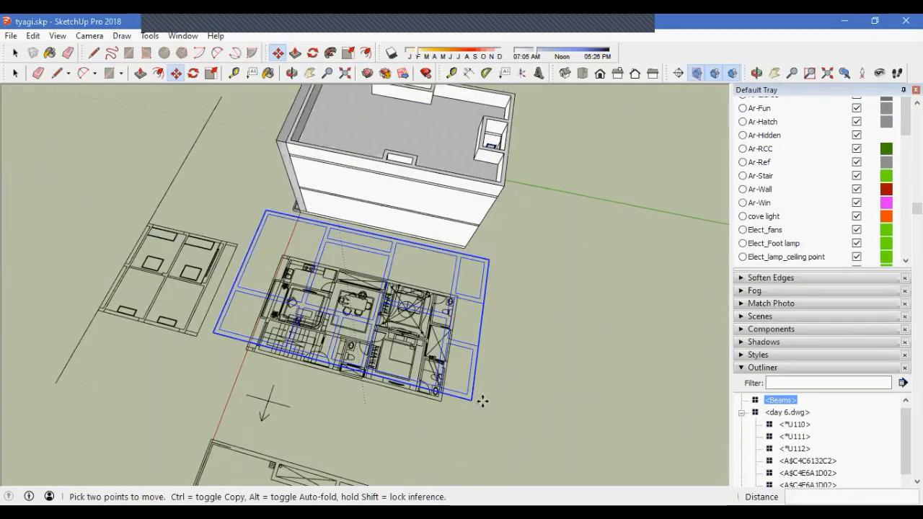
left_click(474, 400)
scroll(505, 199, "up", 4)
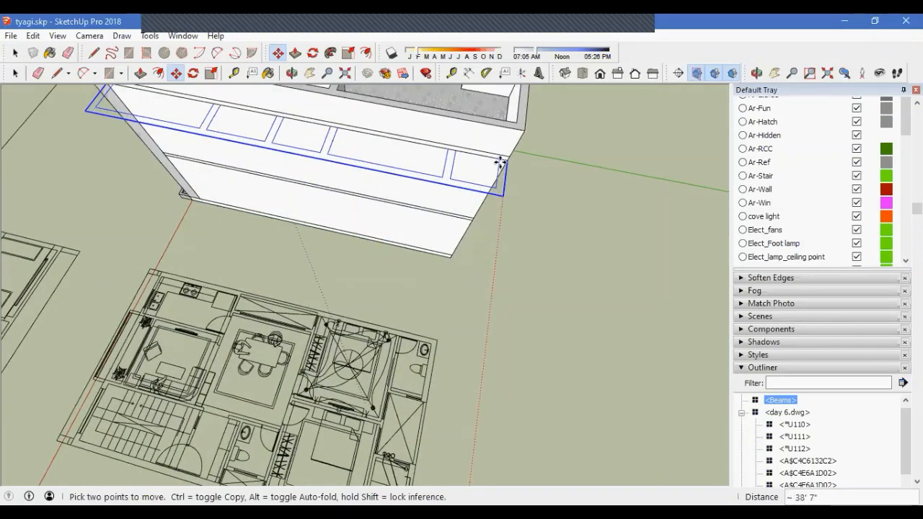
left_click(510, 155)
Lower the beam outline along the house's side wall to just below the roof slab
middle_click_drag(411, 305, 541, 210)
scroll(268, 295, "up", 4)
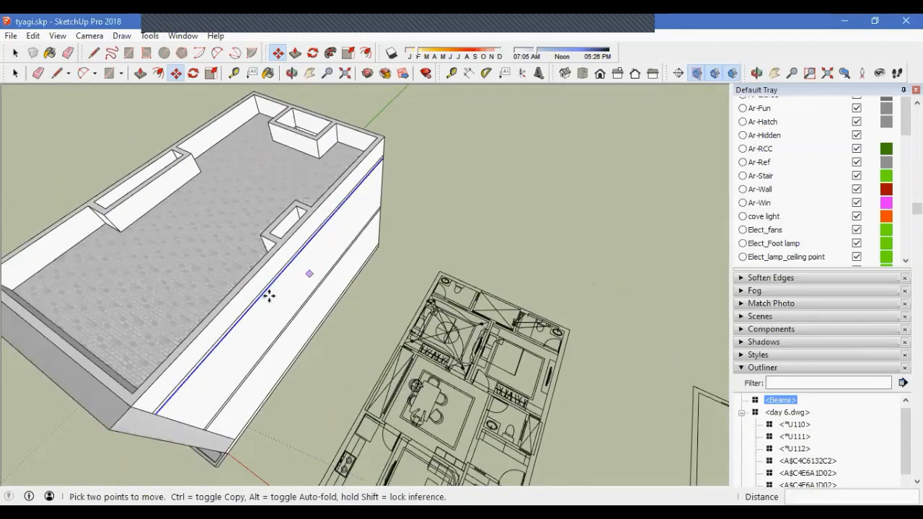
scroll(469, 221, "down", 6)
middle_click_drag(367, 375, 320, 221)
scroll(247, 223, "up", 3)
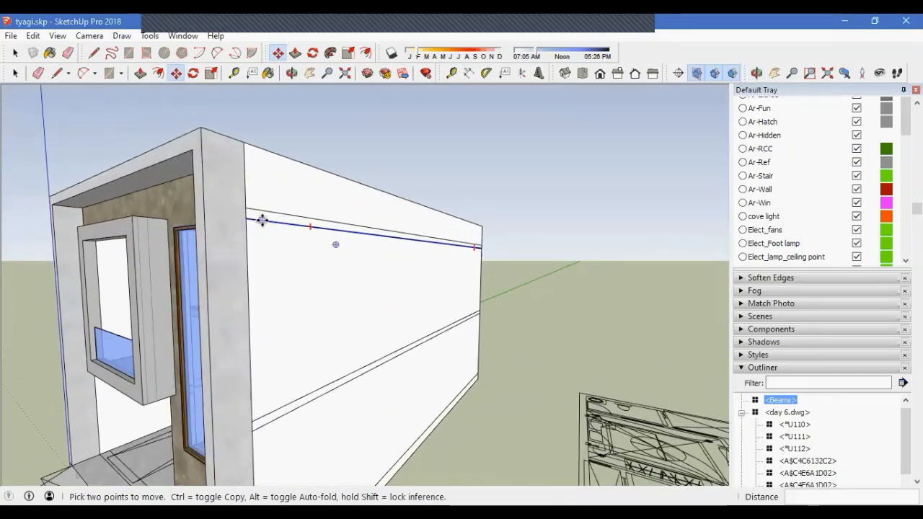
left_click(262, 232)
key("space")
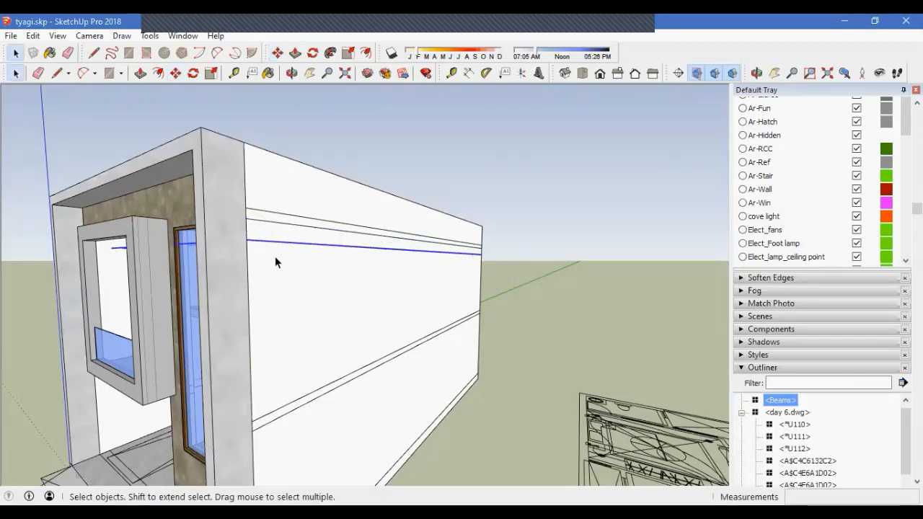
Open the Beams component for editing and hide the rest of the model so its outline is isolated
middle_click_drag(274, 256, 409, 268)
double_click(419, 252)
key("i")
middle_click_drag(362, 210, 462, 437)
middle_click_drag(342, 229, 117, 273)
scroll(484, 336, "down", 2)
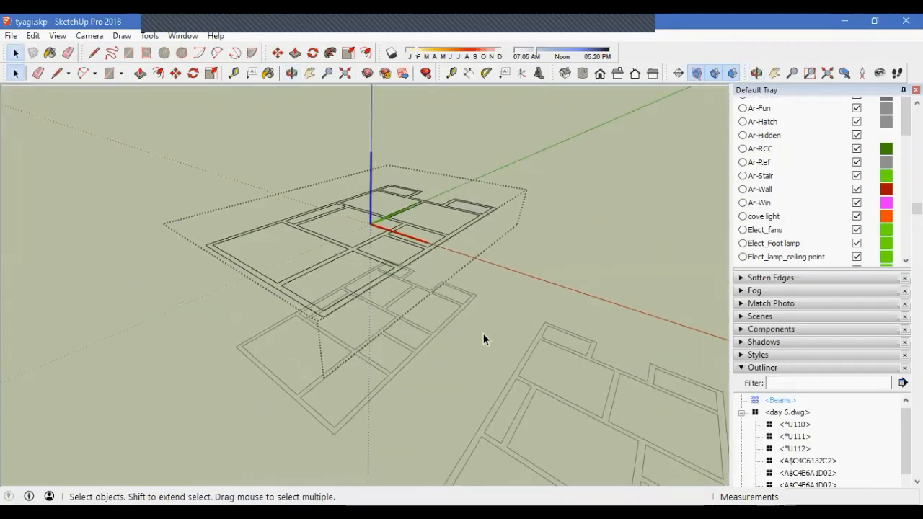
middle_click_drag(484, 336, 413, 429)
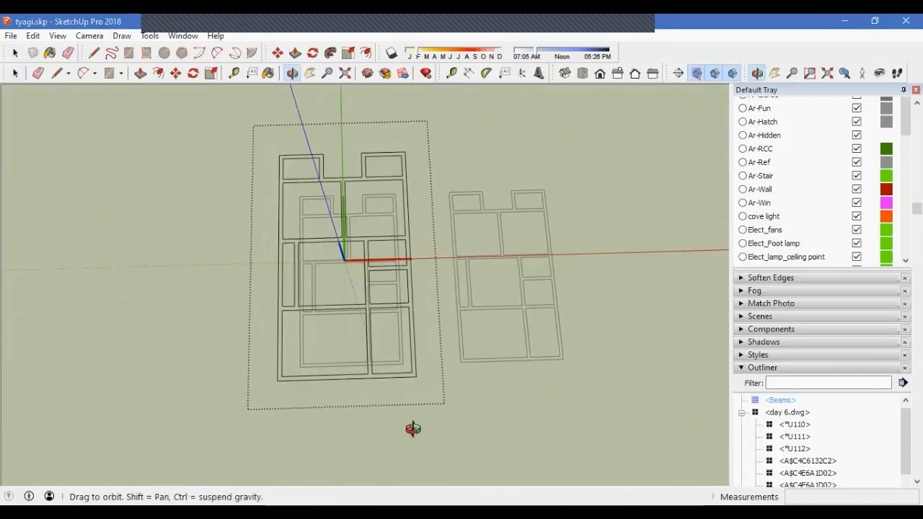
left_click(401, 375)
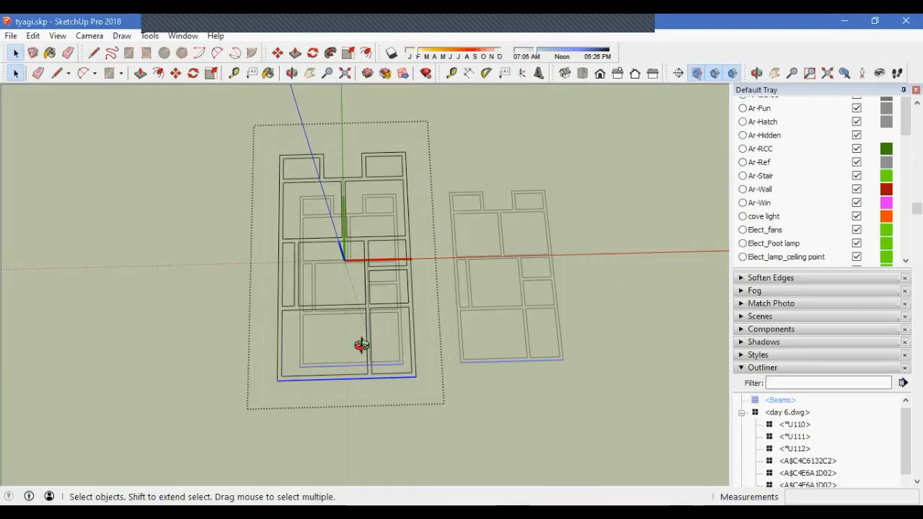
middle_click_drag(361, 345, 393, 339)
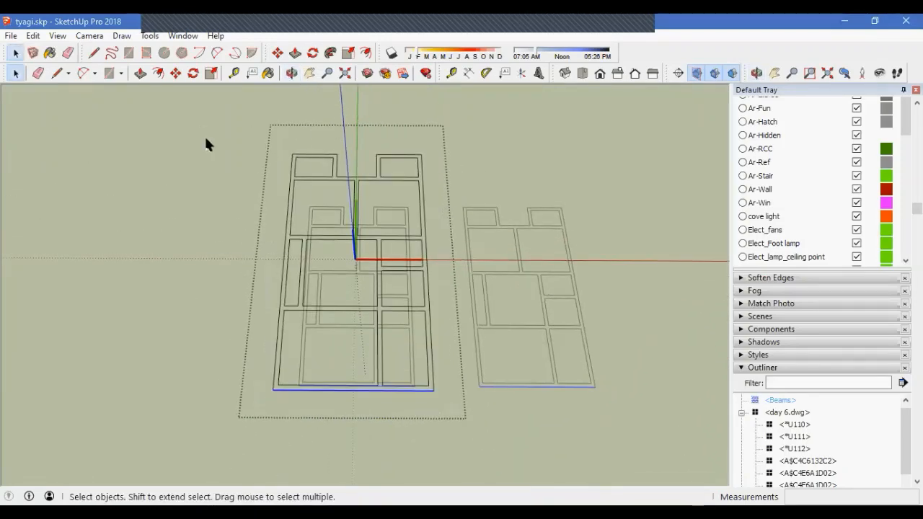
middle_click_drag(510, 447, 363, 301)
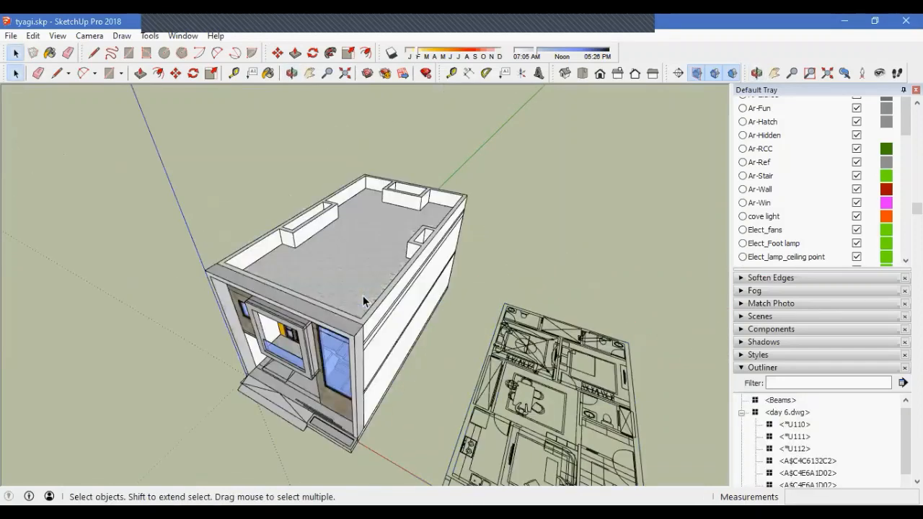
Reopen the Beams component, select all its edges and show their properties in Entity Info
double_click(334, 339)
middle_click_drag(333, 339, 377, 375)
left_click_drag(278, 185, 501, 413)
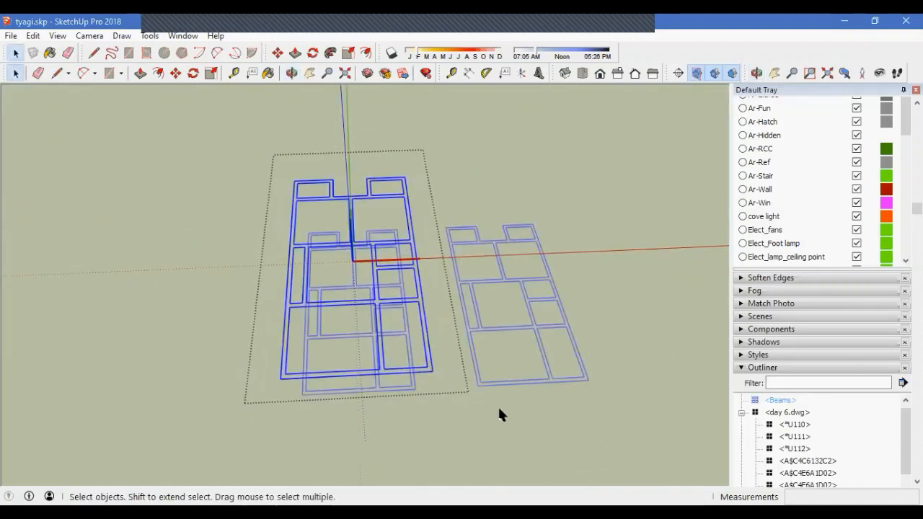
middle_click_drag(417, 384, 415, 358)
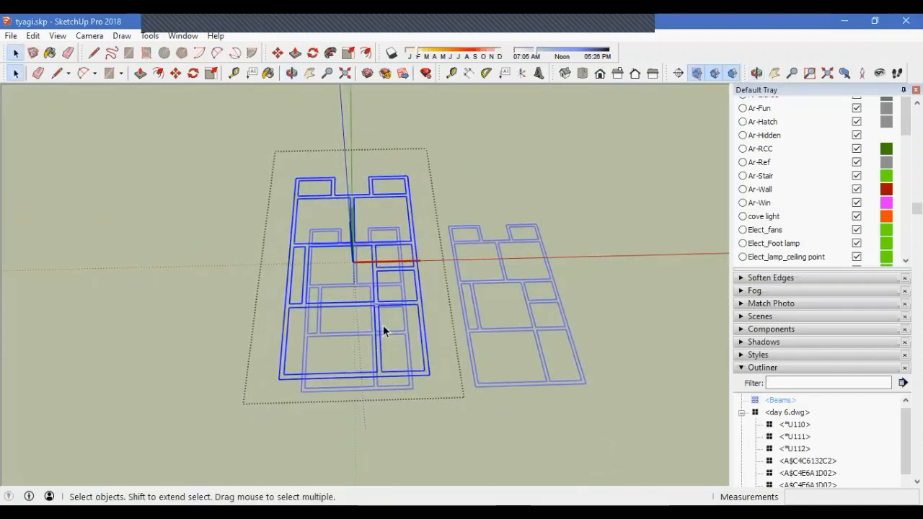
scroll(821, 219, "up", 4)
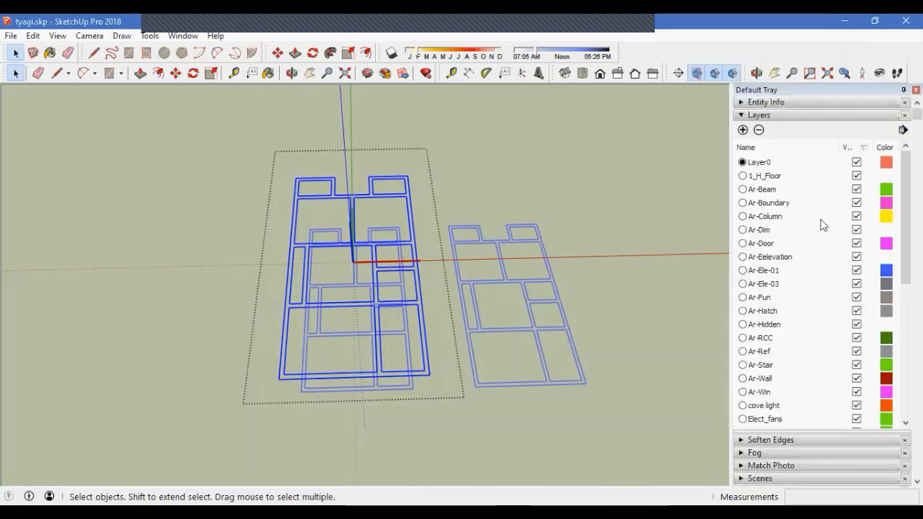
left_click(798, 113)
left_click(799, 103)
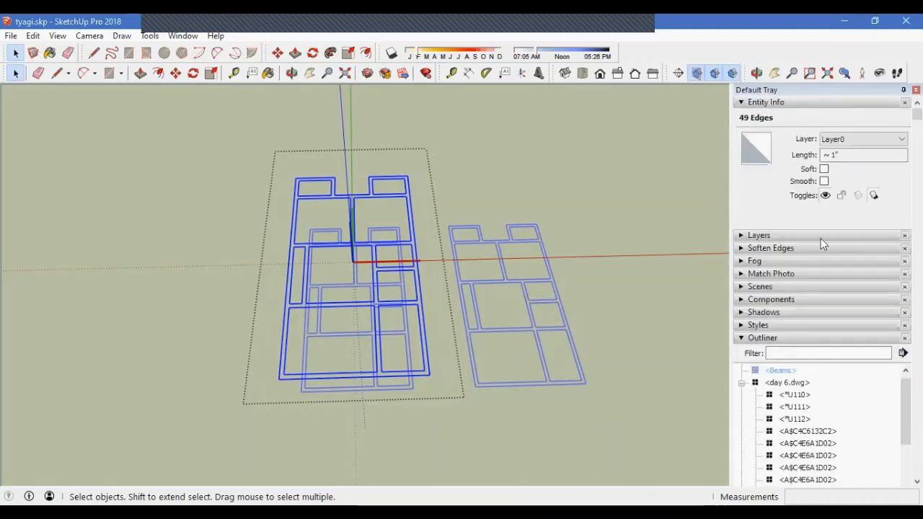
Group the selected beam edges and draw a rectangle face over their full outer boundary
middle_click_drag(427, 374, 319, 285)
key("ctrl+g")
key("r")
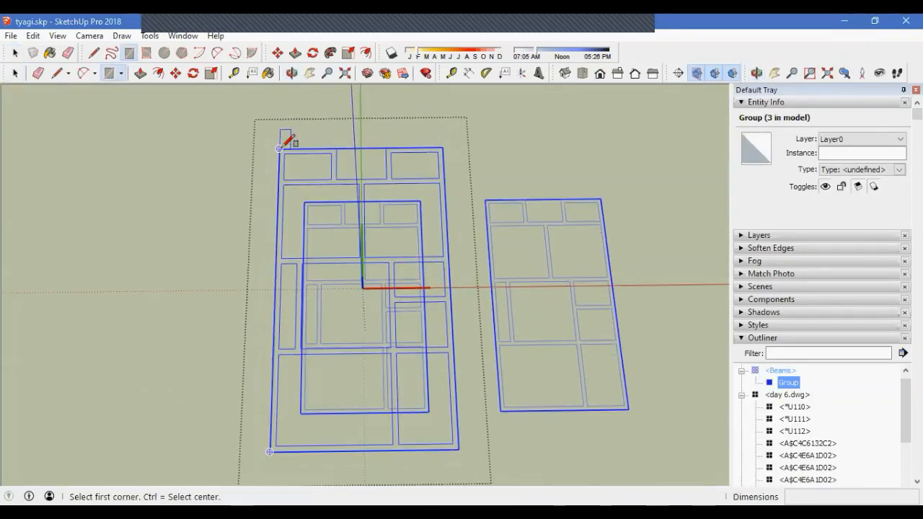
left_click(280, 149)
left_click(458, 448)
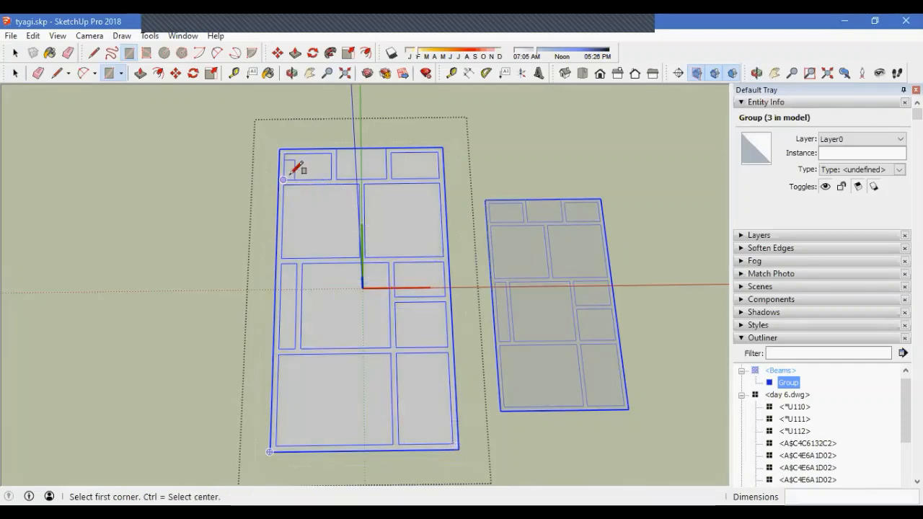
Trace rectangles over the three small bays along the rear end of the beam outline
scroll(297, 162, "up", 3)
left_click(280, 148)
left_click(367, 193)
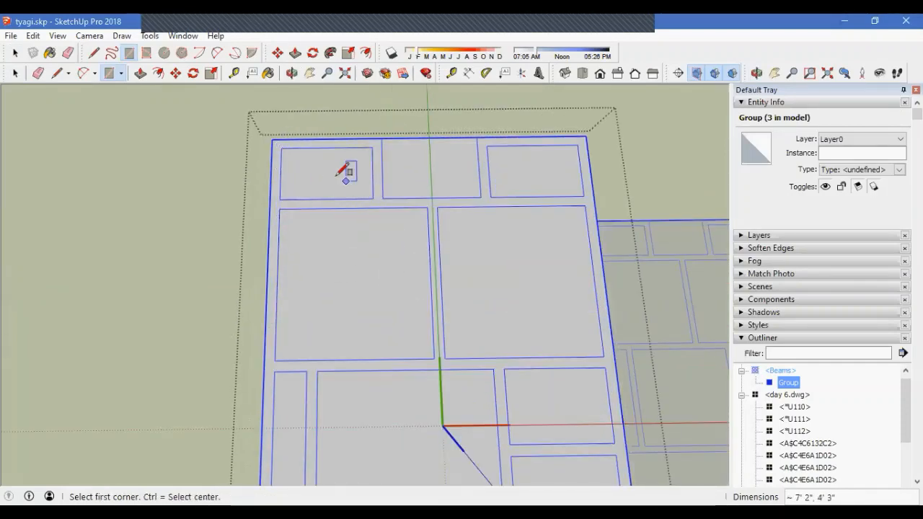
scroll(437, 169, "down", 2)
scroll(355, 137, "up", 2)
left_click(352, 144)
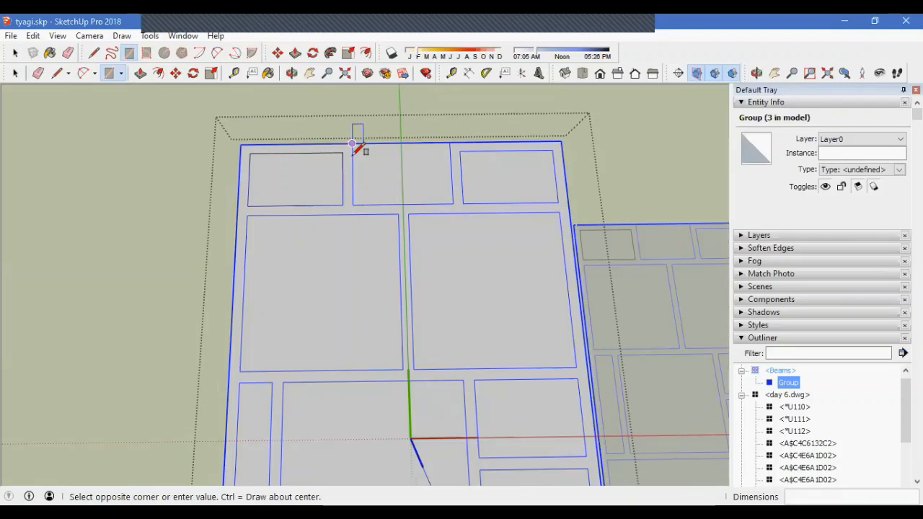
left_click(453, 203)
left_click(459, 150)
left_click(557, 202)
scroll(433, 200, "down", 1)
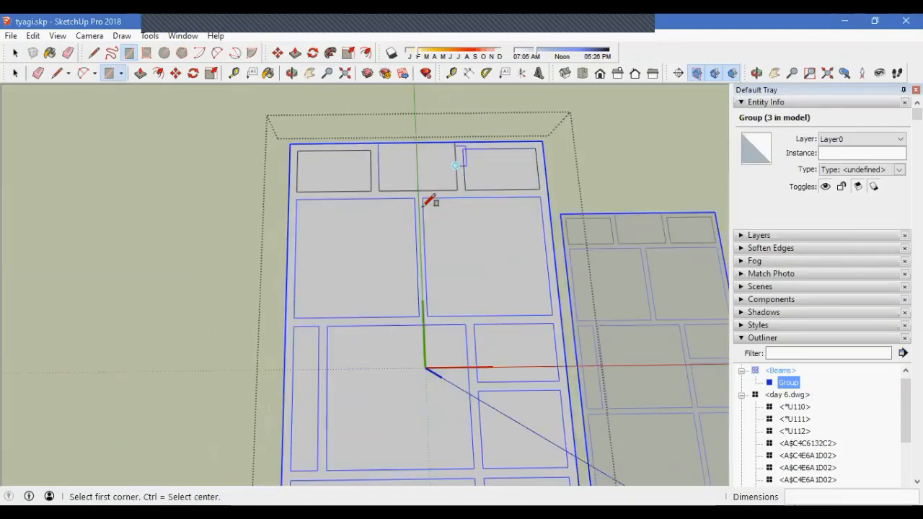
Trace 11' 3" square rectangles over the two large bays next to the three small rear bays
scroll(295, 192, "up", 2)
left_click(280, 196)
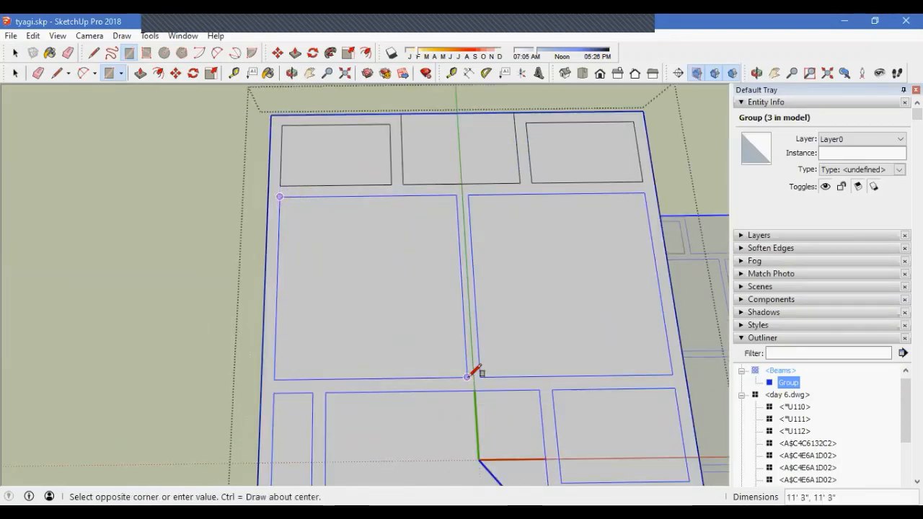
left_click(467, 377)
left_click(469, 194)
left_click(672, 375)
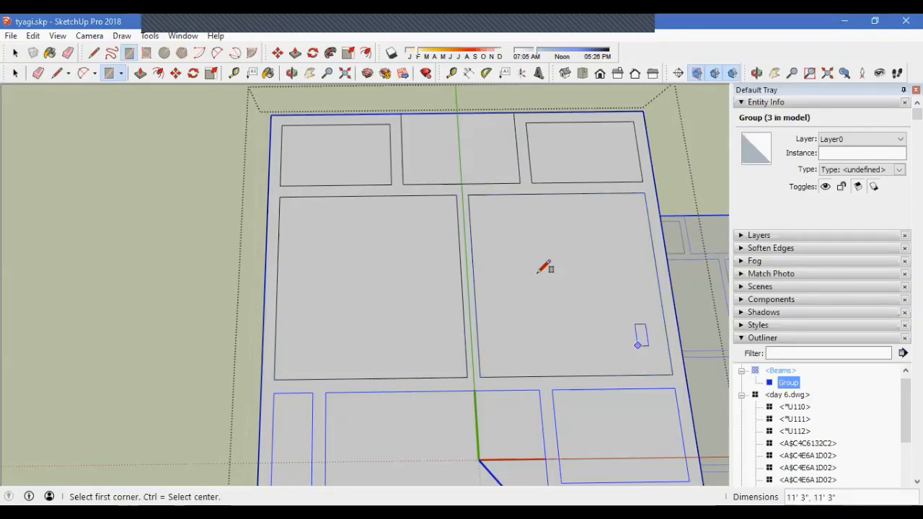
Trace rectangles over the narrow side bay, the large central bay and the smaller bay beside it in the middle row
scroll(373, 264, "down", 2)
scroll(323, 265, "up", 1)
left_click(313, 259)
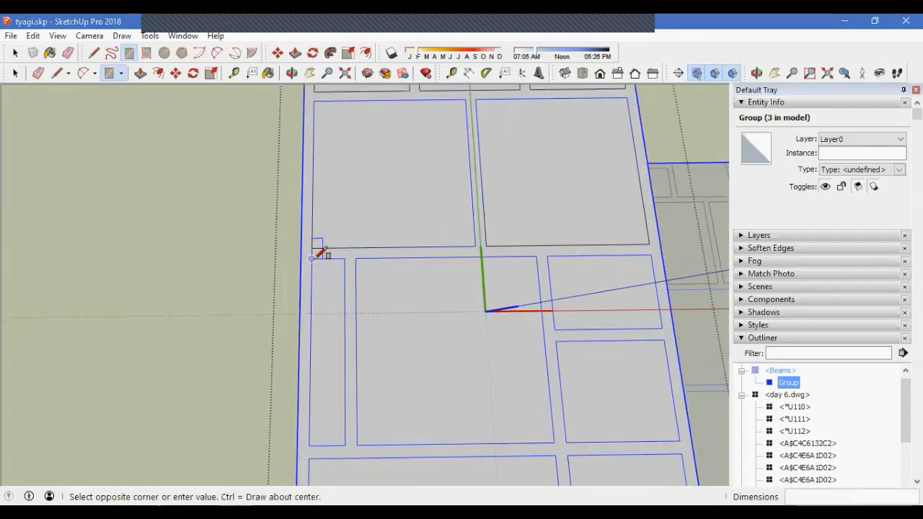
left_click(345, 444)
left_click(355, 257)
left_click(554, 444)
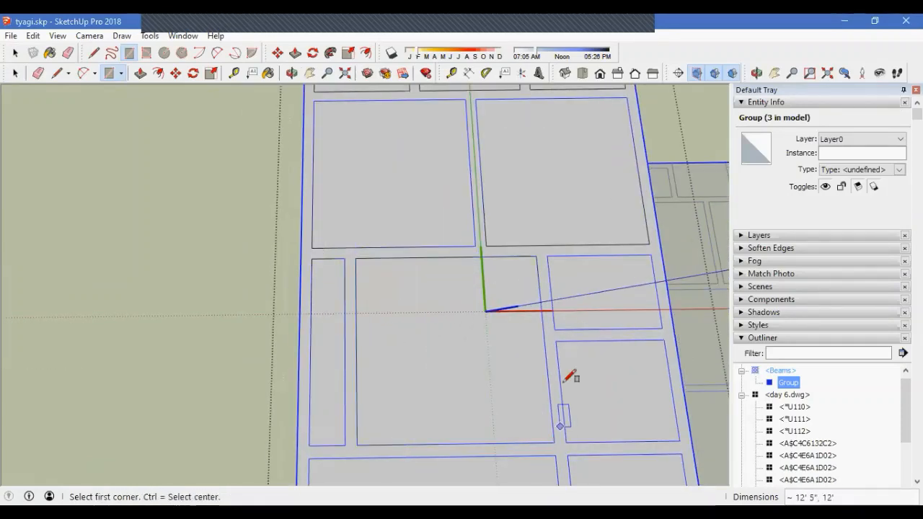
left_click(548, 256)
left_click(662, 328)
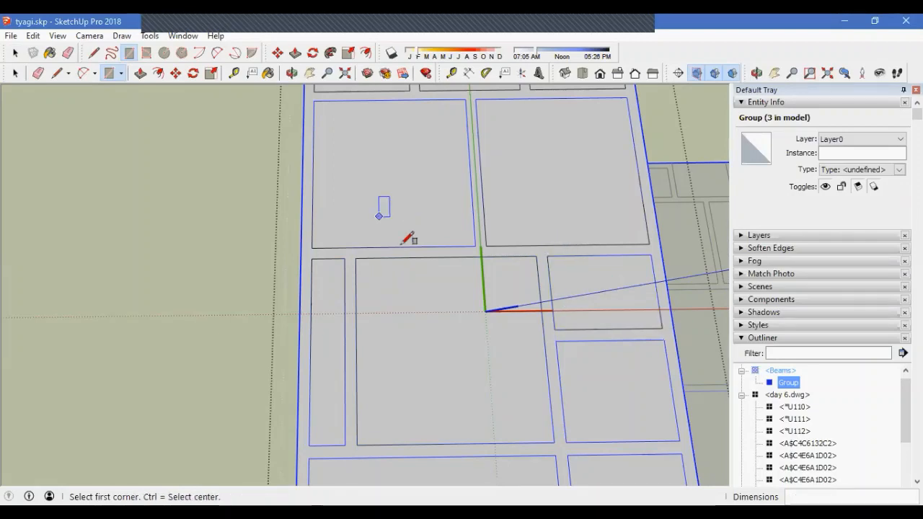
Trace a rectangle of 7' 5" by 6' 2" over the remaining small bay beside the large central one
scroll(379, 219, "down", 2)
scroll(531, 330, "up", 2)
left_click(457, 270)
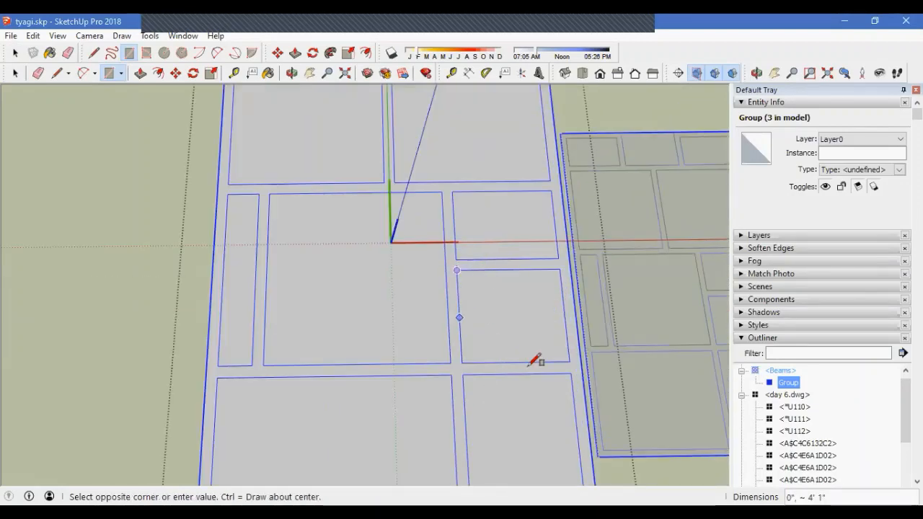
left_click(570, 361)
key("ctrl")
left_click(459, 270)
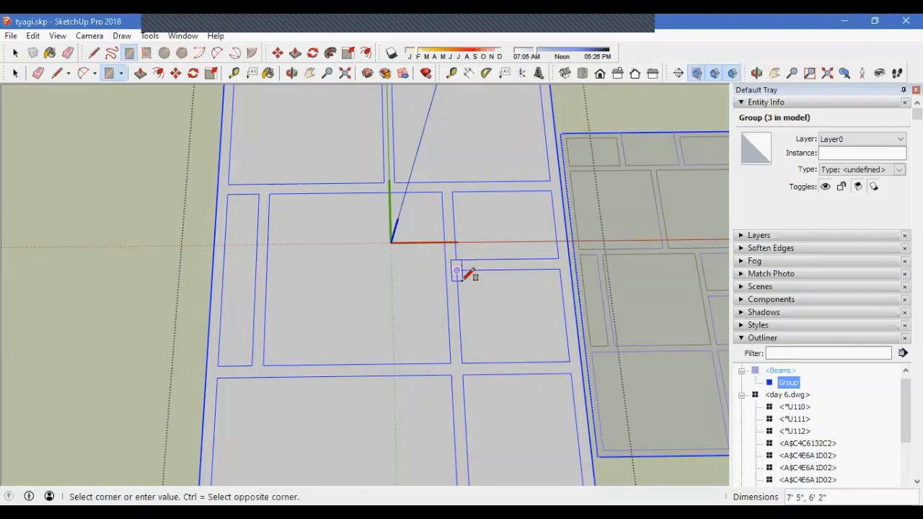
key("ctrl")
key("Escape")
left_click(458, 271)
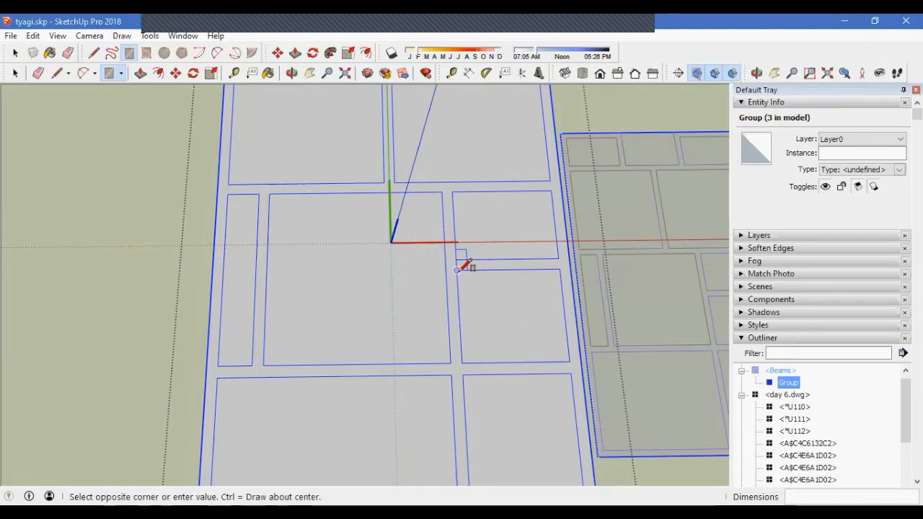
left_click(570, 362)
Trace rectangles over the two front bays of the beam outline, the wider one about 15' 5" by 11' 9"
scroll(494, 153, "down", 2)
scroll(414, 272, "up", 2)
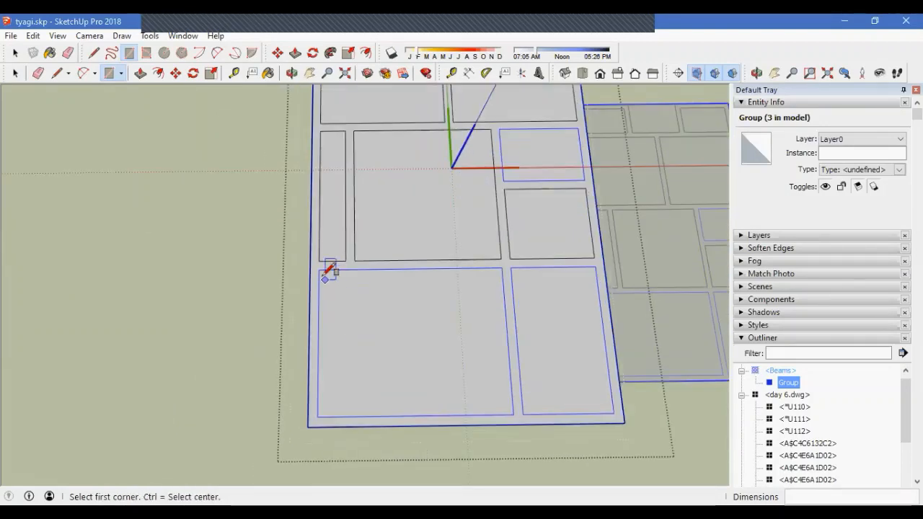
left_click(319, 270)
left_click(513, 415)
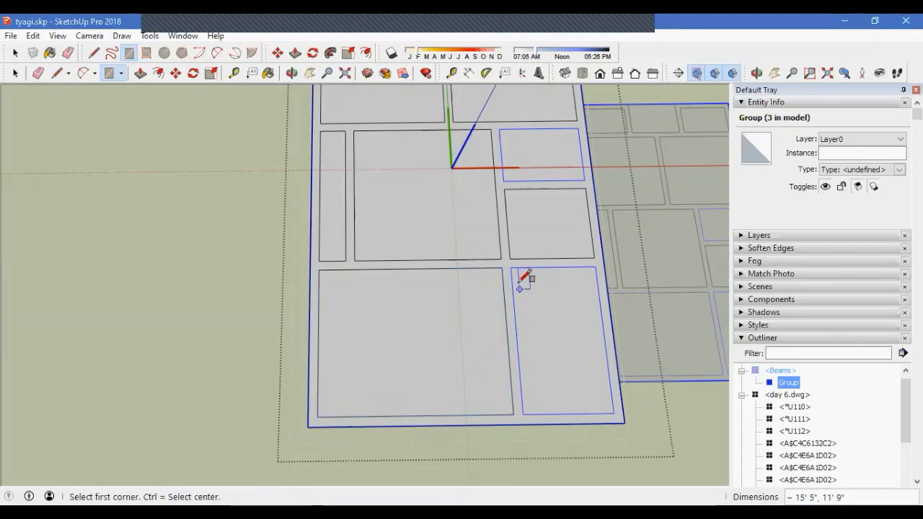
left_click(511, 268)
left_click(614, 413)
Copy the beam-network face from the Beams component and paste it in place outside the component
mouse_move(535, 359)
middle_mouse_down()
mouse_move(546, 298)
mouse_move(530, 296)
middle_mouse_up()
scroll(428, 315, "down", 3)
key("space")
left_click(456, 300)
middle_click_drag(456, 299, 426, 264)
scroll(393, 422, "up", 2)
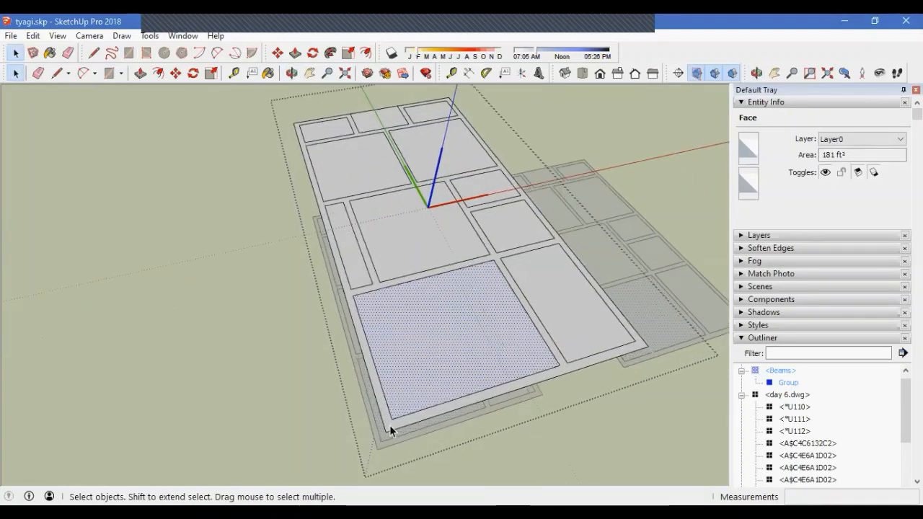
left_click(390, 425)
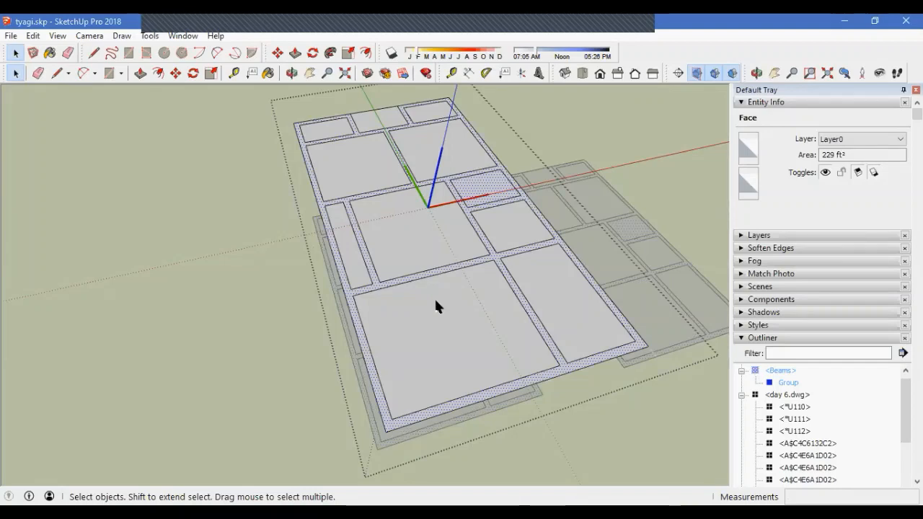
key("Escape")
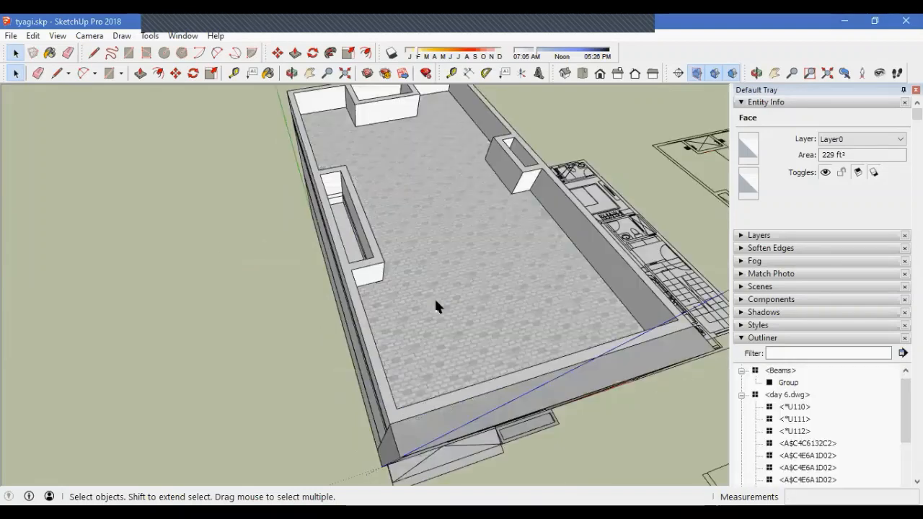
left_click(33, 35)
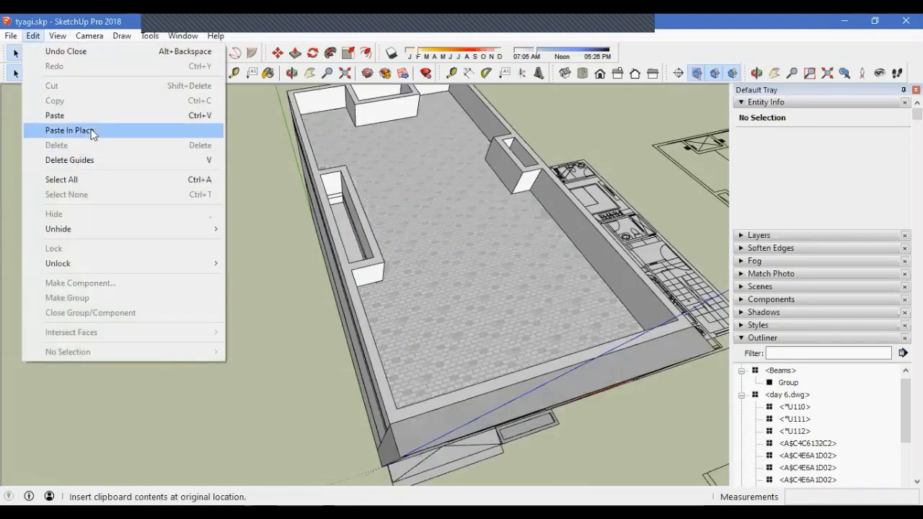
left_click(91, 130)
Name the group made from the pasted beam geometry Beams and nest it inside the Model group
scroll(361, 291, "down", 5)
middle_click_drag(404, 291, 381, 175)
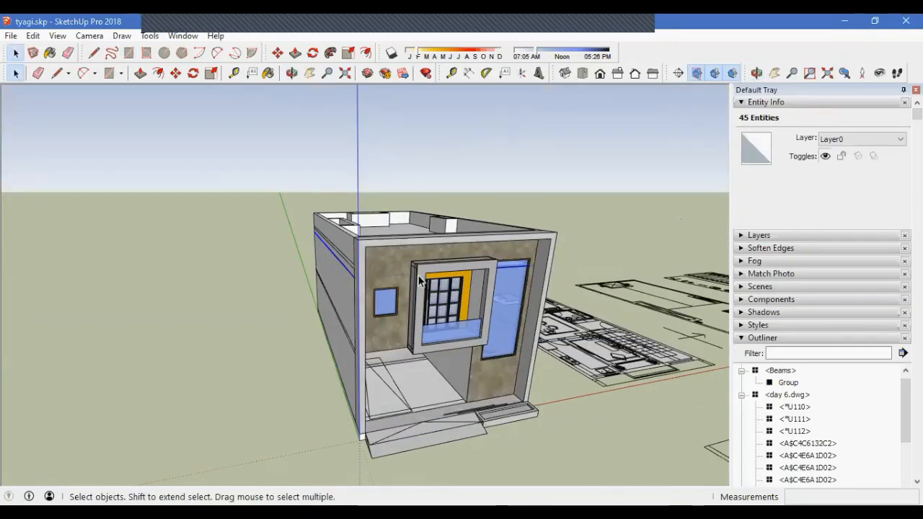
scroll(411, 277, "up", 3)
scroll(880, 410, "down", 10)
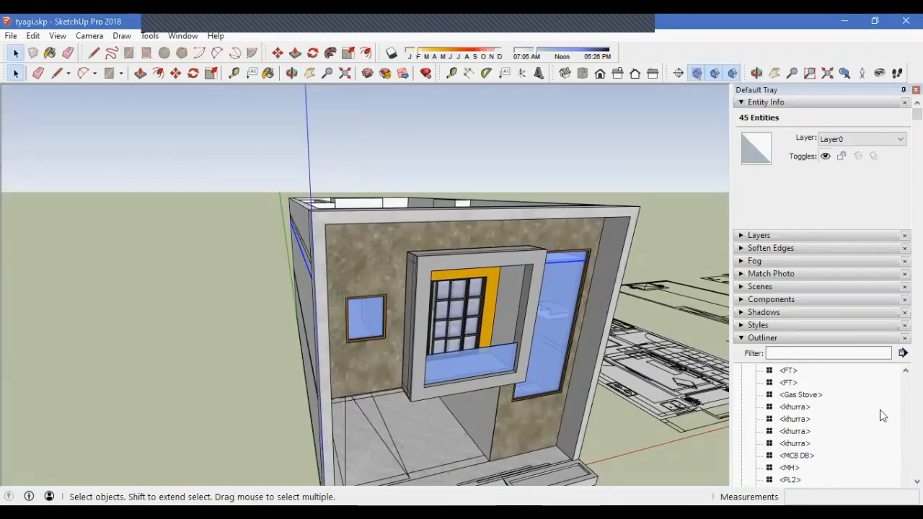
right_click(774, 214)
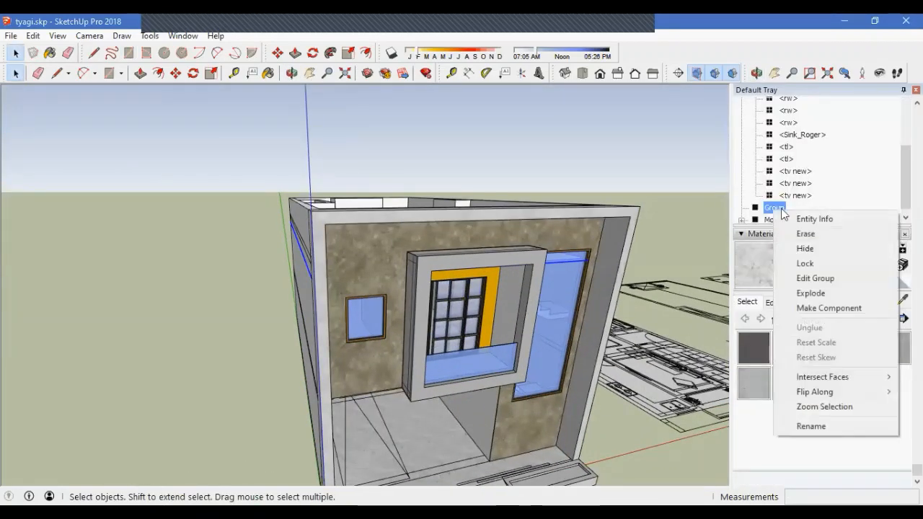
left_click(816, 425)
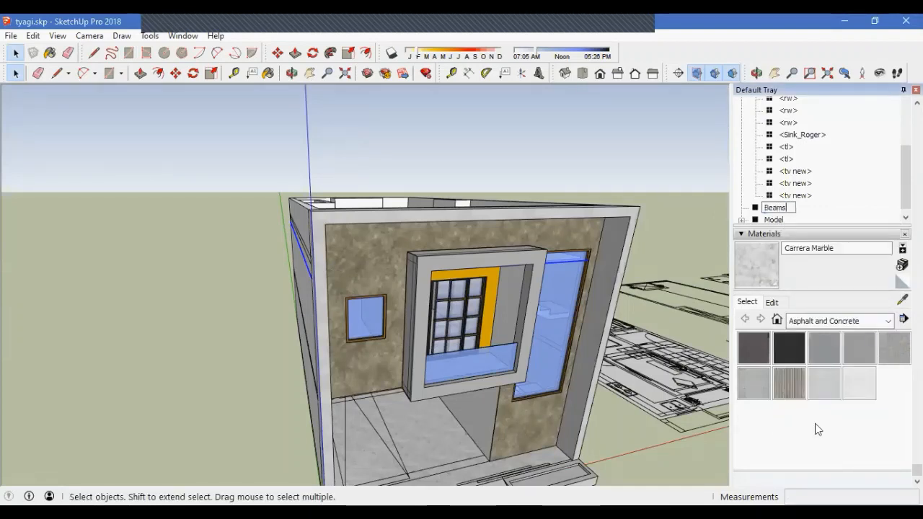
left_click(852, 210)
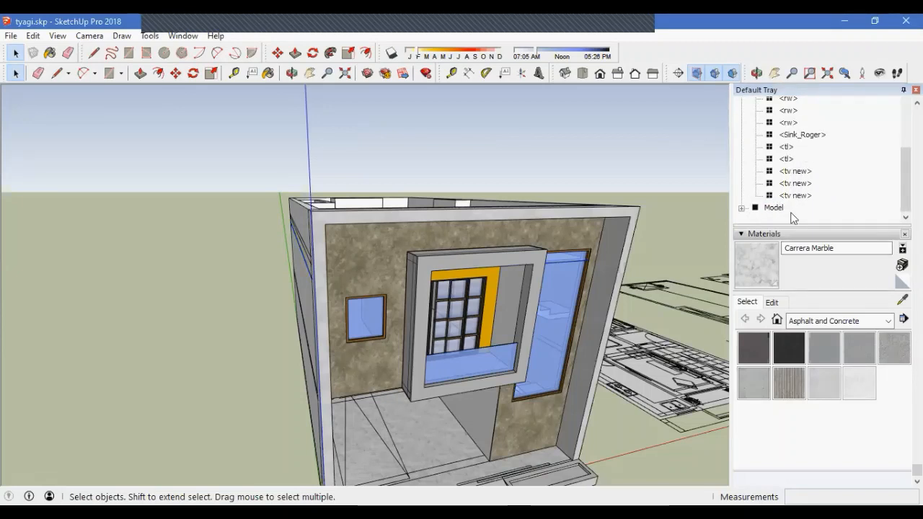
Delete the original Beams component from the top level of the model hierarchy
scroll(789, 213, "up", 10)
scroll(799, 209, "up", 10)
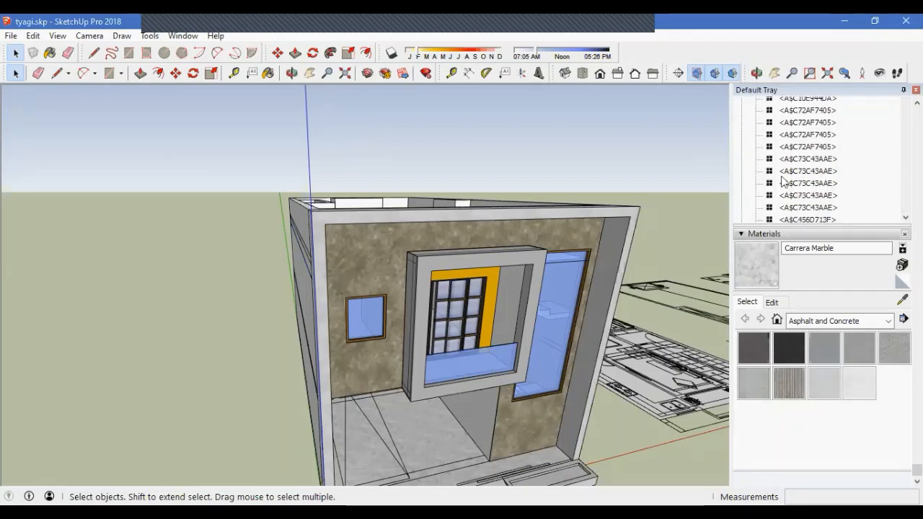
left_click(742, 407)
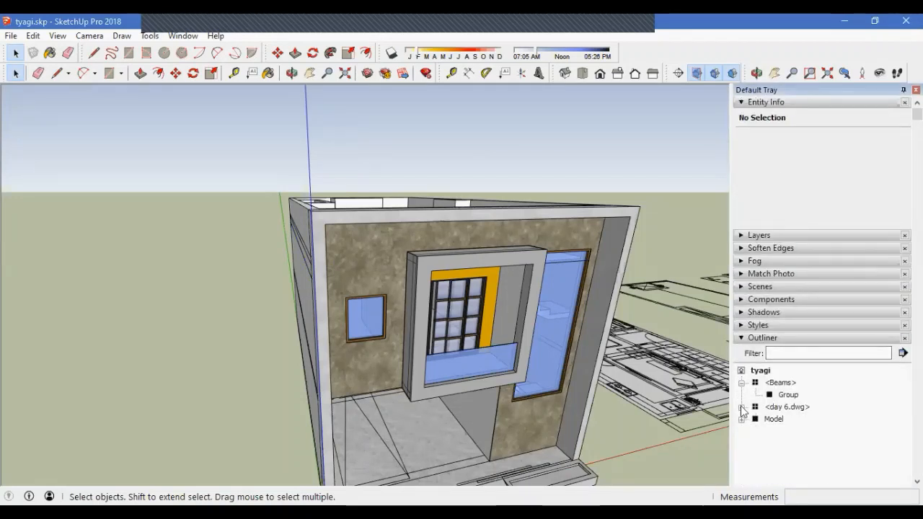
left_click(742, 383)
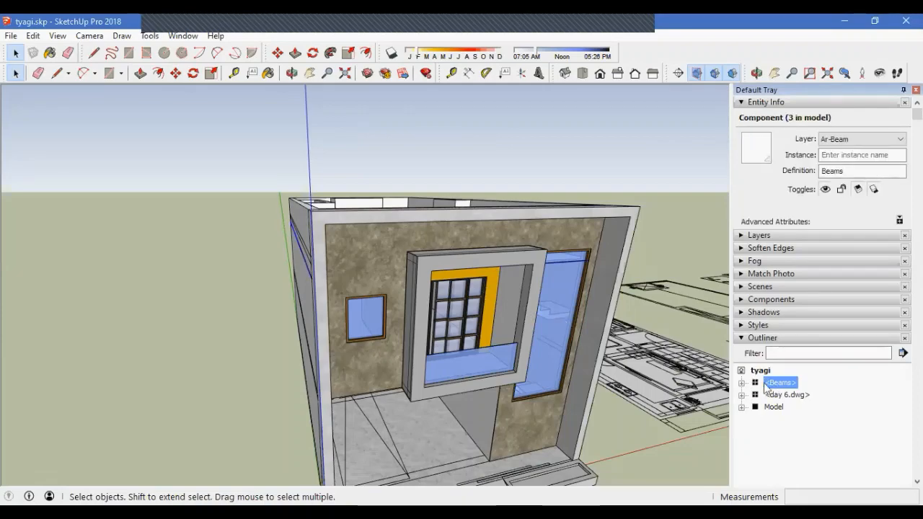
mouse_move(580, 362)
middle_mouse_down()
mouse_move(563, 386)
mouse_move(643, 396)
mouse_move(414, 401)
middle_mouse_up()
scroll(247, 284, "up", 6)
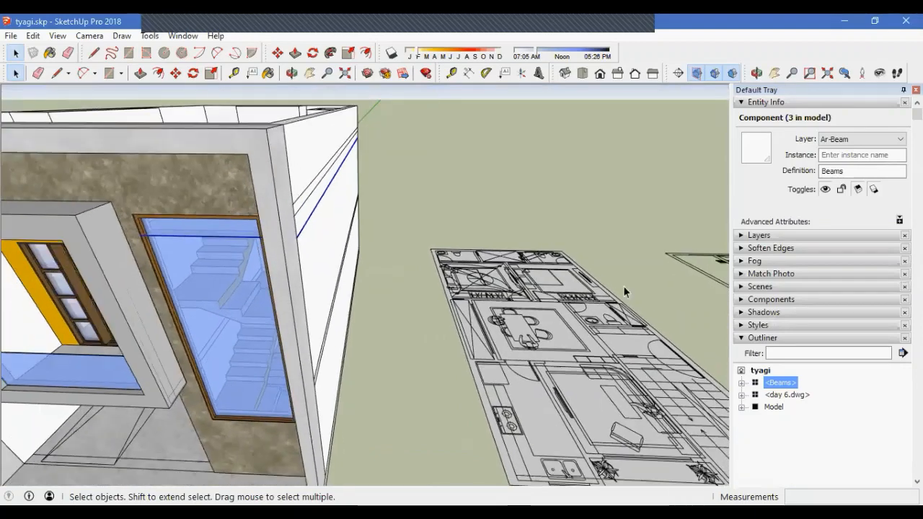
scroll(479, 403, "down", 4)
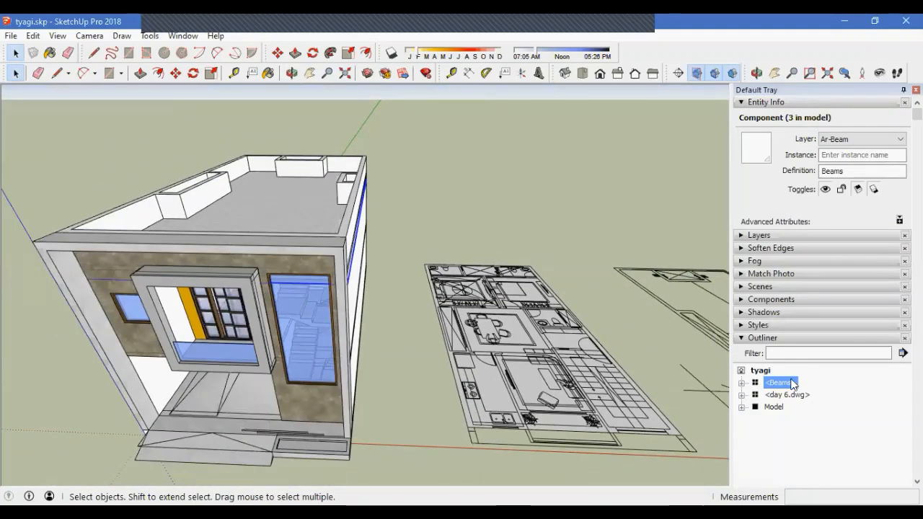
key("Delete")
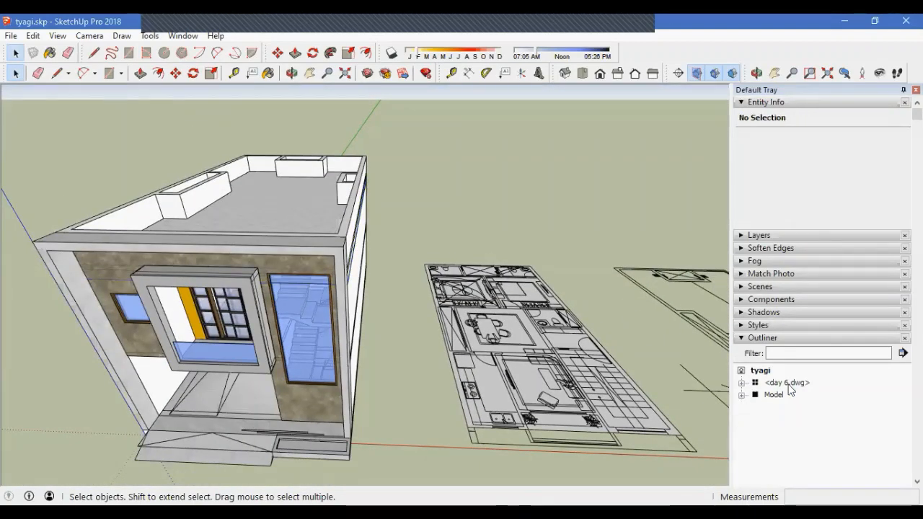
Open the Beams group nested in the Model group for editing
left_click(752, 396)
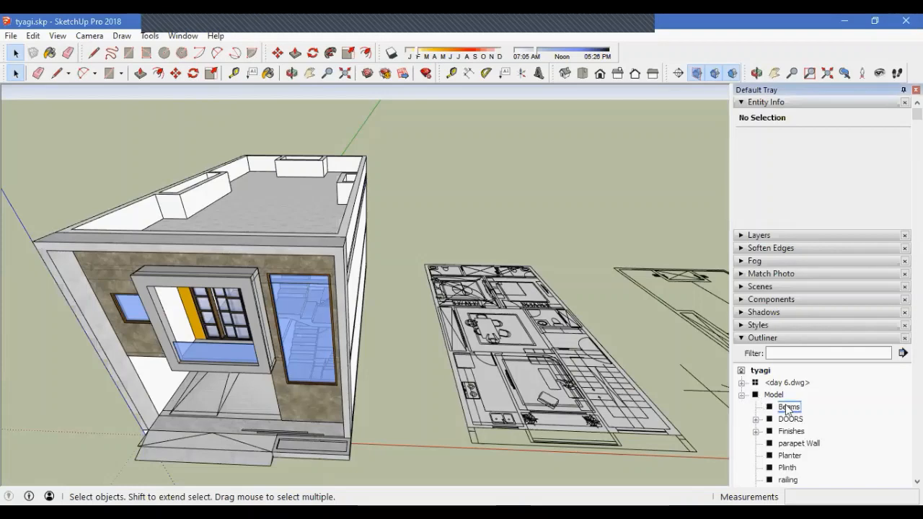
double_click(788, 410)
middle_click_drag(369, 265, 424, 260)
scroll(426, 257, "up", 2)
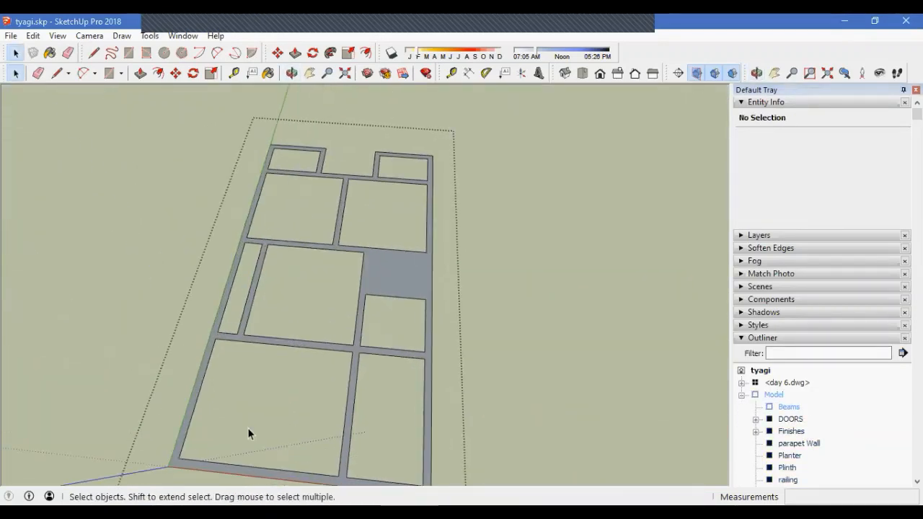
scroll(402, 282, "up", 5)
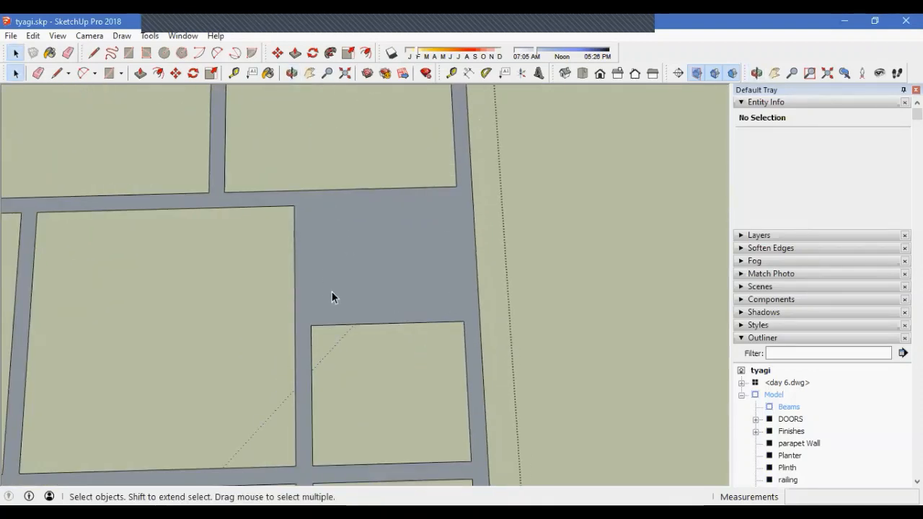
key("f")
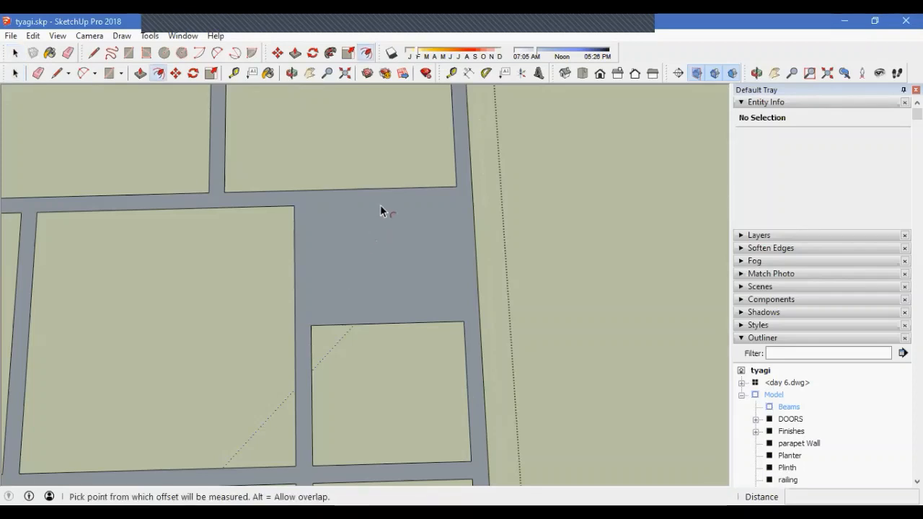
left_click(468, 265)
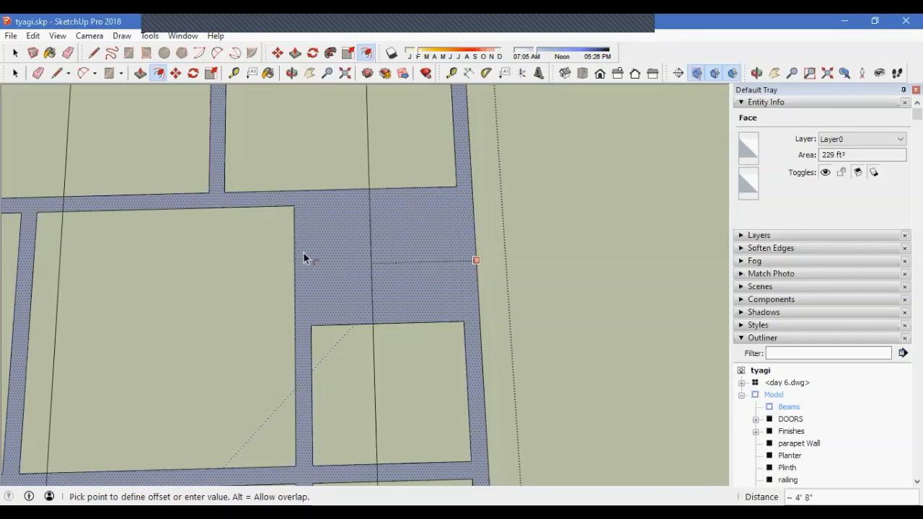
key("Escape")
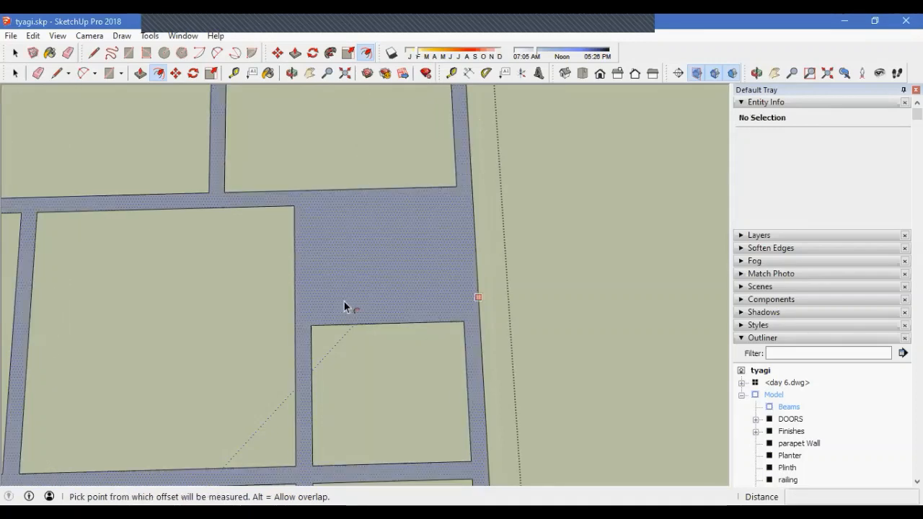
left_click(353, 320)
key("l")
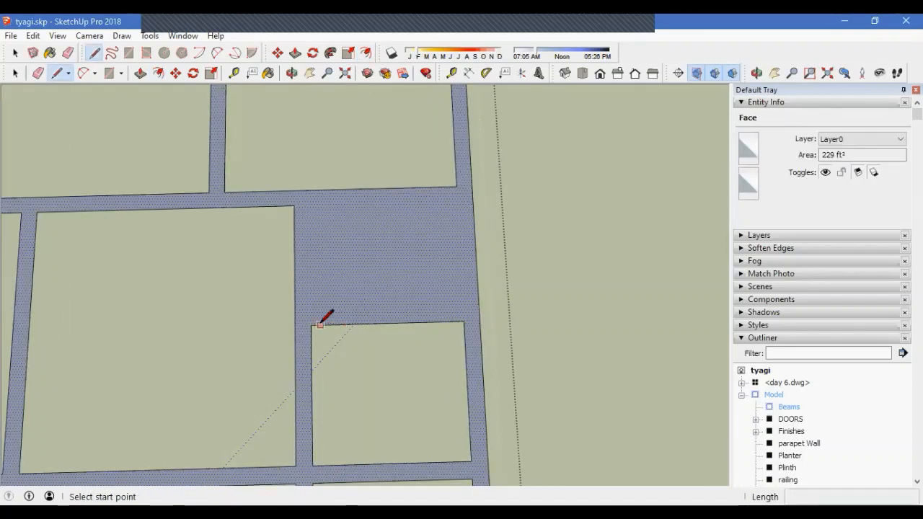
left_click(311, 323)
left_click(464, 321)
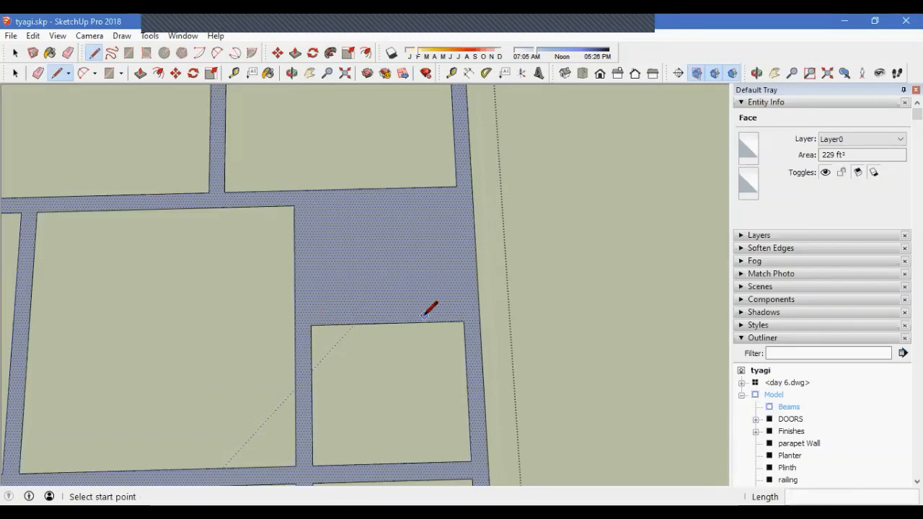
Place guides 9" from the adjoining edges of the small bay and the large central bay around the filled-in bay
key("t")
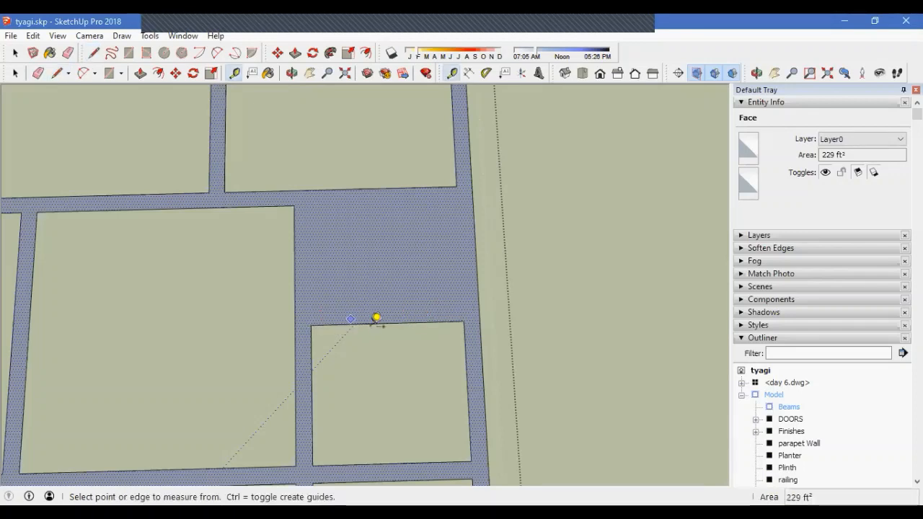
left_click(370, 323)
key("Escape")
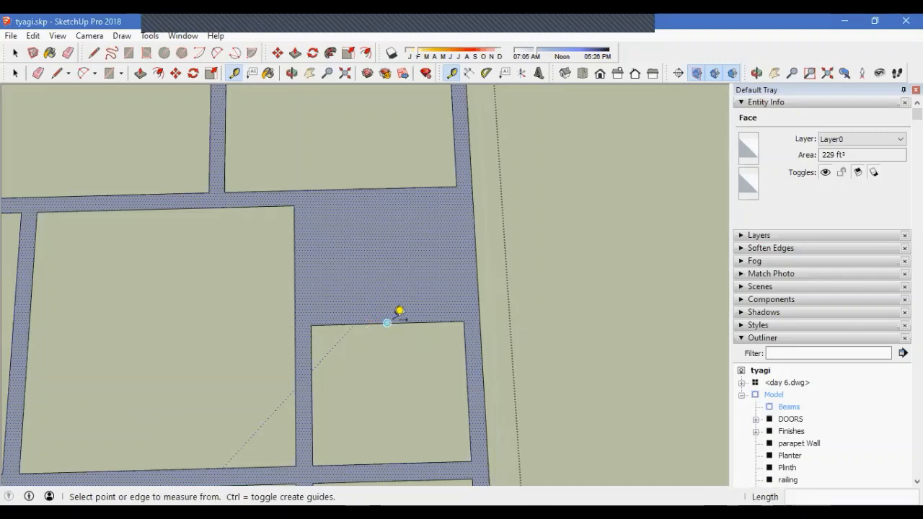
left_click(388, 324)
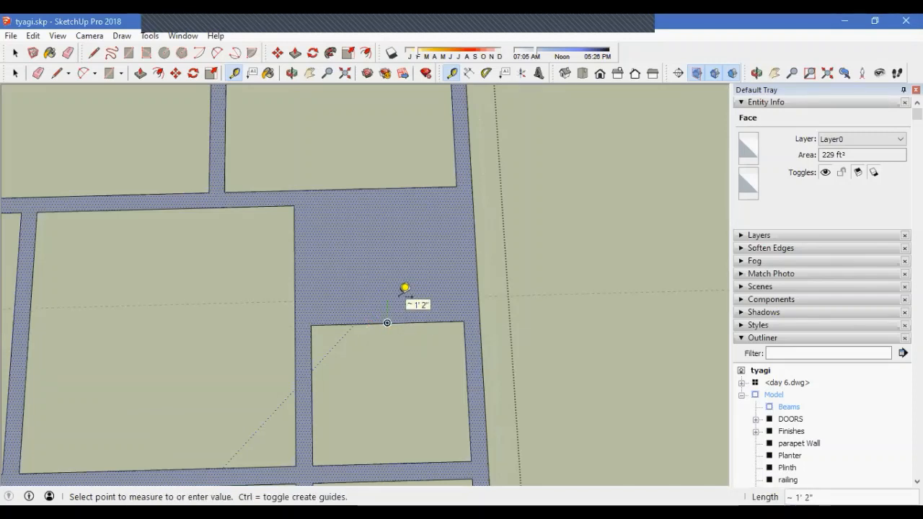
type("9")
key("Return")
left_click(294, 251)
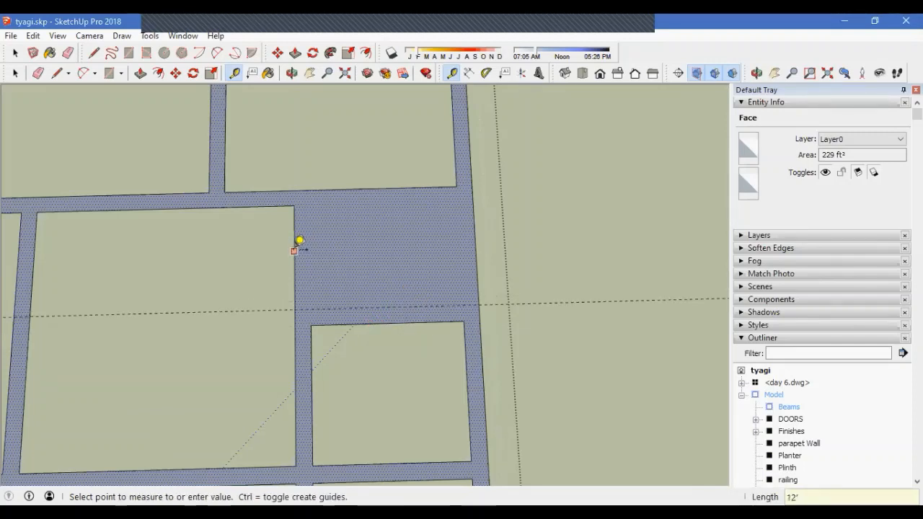
key("Escape")
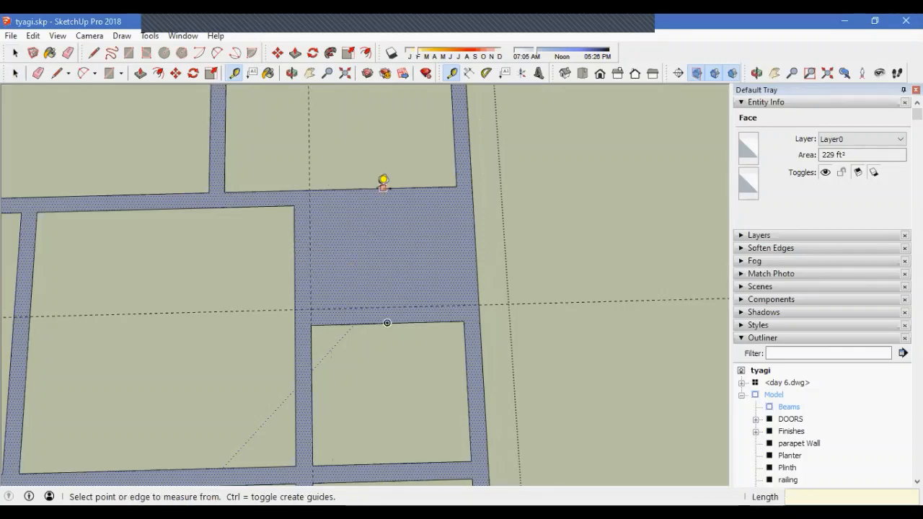
Place guides 9" from the rear bay's adjoining edge and from the outer beam edge beside the filled-in bay
left_click(383, 188)
key("Escape")
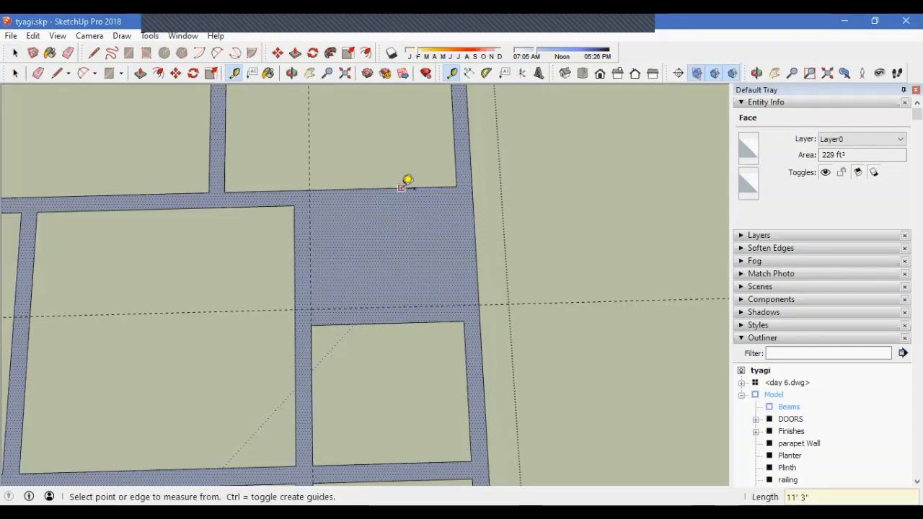
left_click(401, 187)
type("9")
key("Return")
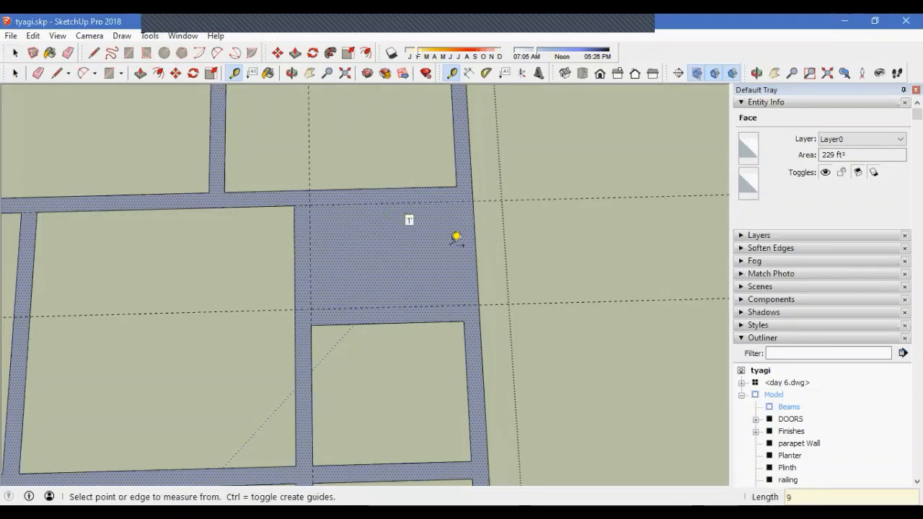
left_click(476, 256)
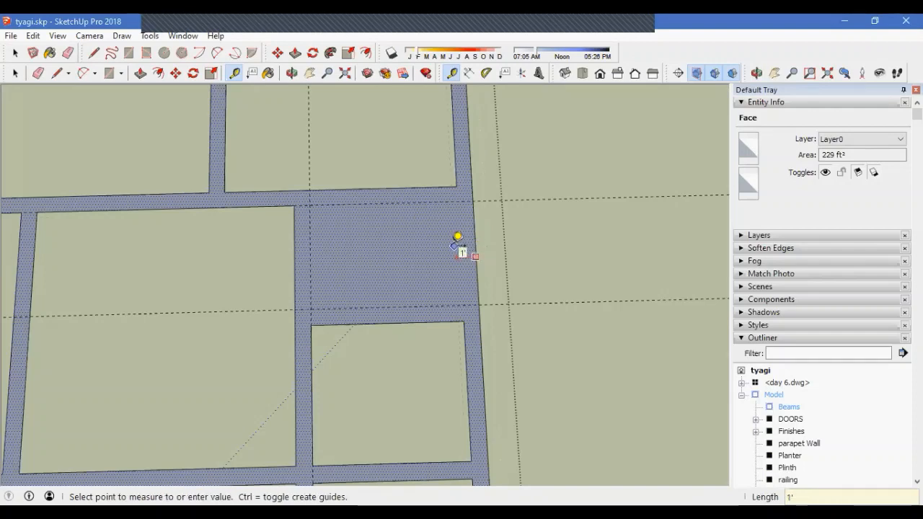
key("Return")
Draw a rectangle between the four guides over the filled-in bay, and delete its face along with the guides
key("r")
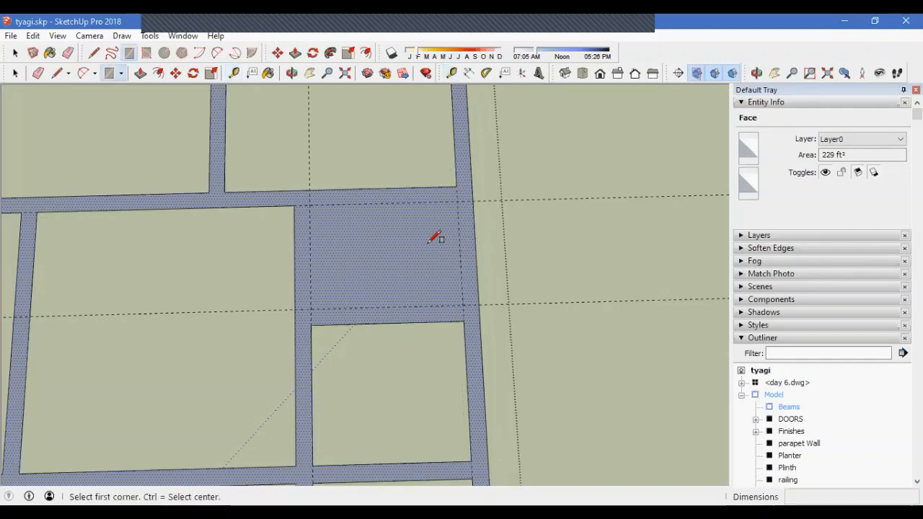
left_click(310, 204)
left_click(466, 307)
key("space")
left_click(403, 274)
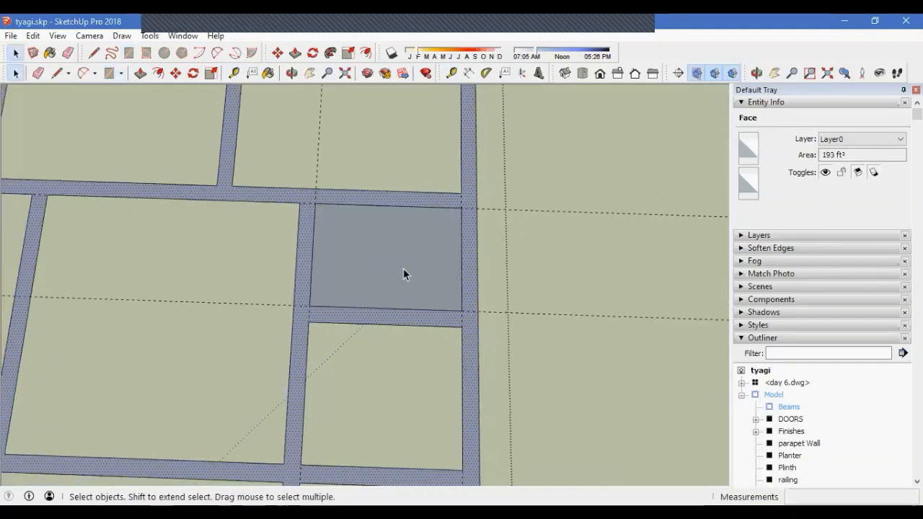
scroll(403, 269, "down", 6)
middle_click_drag(426, 286, 455, 264)
middle_click_drag(466, 303, 425, 241)
scroll(405, 320, "up", 5)
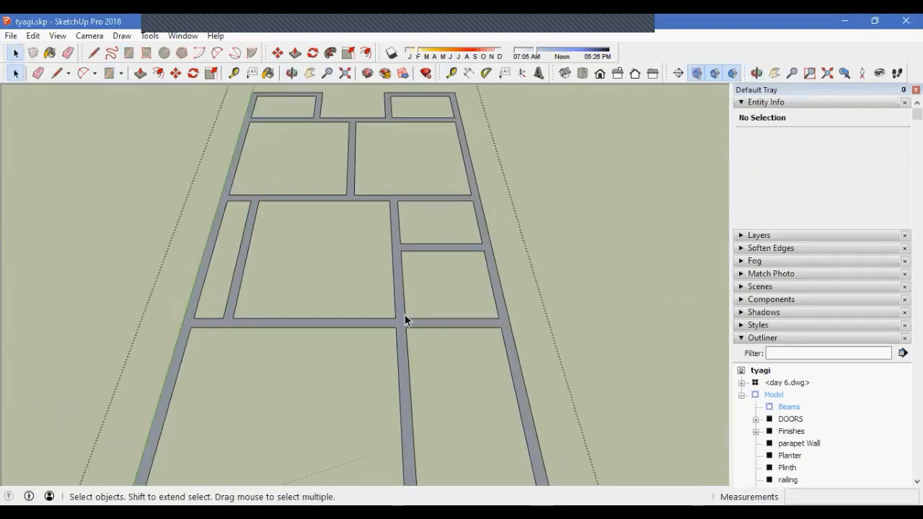
Reverse the beam outline's face and extrude it 1' downward
right_click(401, 322)
left_click(454, 263)
scroll(454, 261, "down", 3)
middle_click_drag(446, 274, 479, 215)
scroll(424, 267, "up", 5)
key("p")
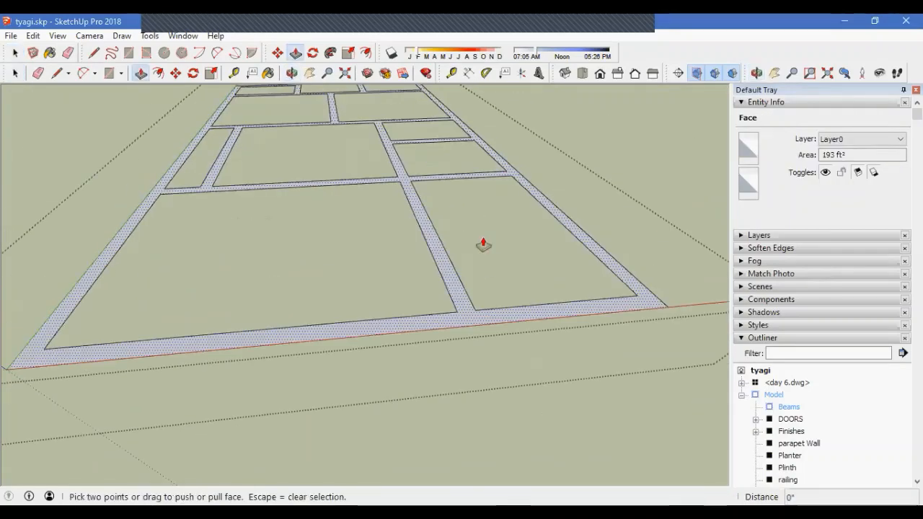
left_click(470, 319)
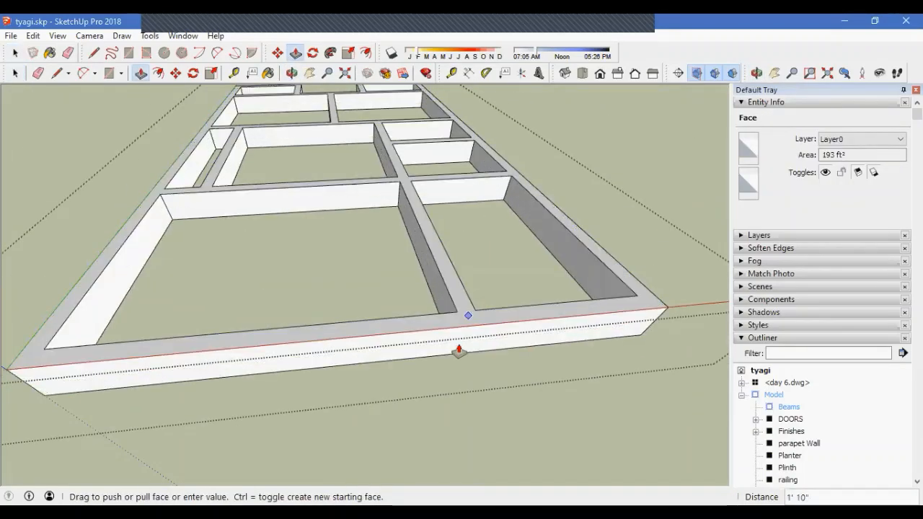
key("Return")
scroll(458, 339, "down", 1)
middle_click_drag(457, 336, 455, 319)
scroll(462, 325, "up", 3)
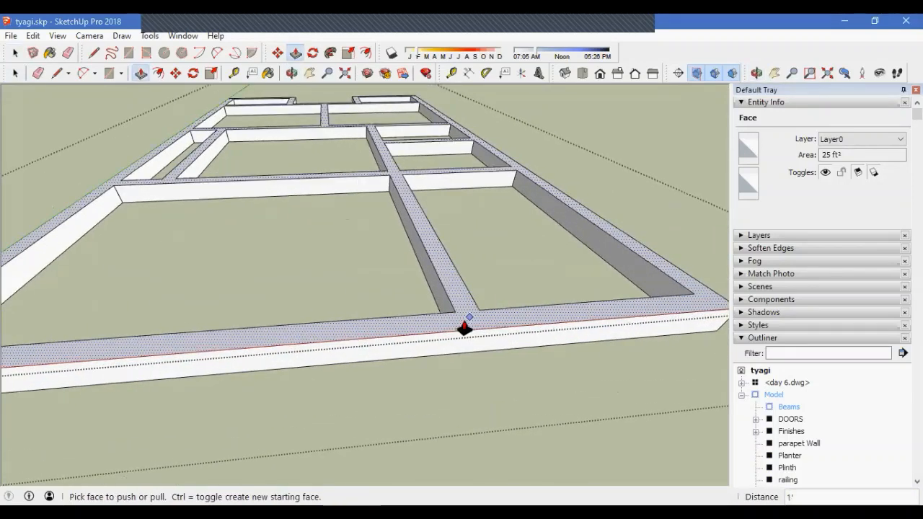
Close the Beams group and move it up so its top meets the underside of the terrace slab
scroll(426, 272, "down", 3)
middle_click_drag(427, 272, 452, 285)
key("space")
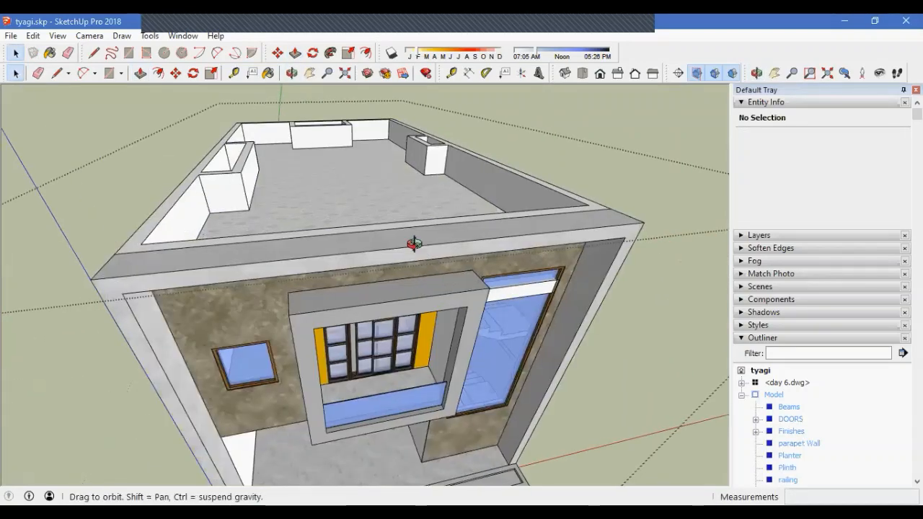
middle_click_drag(411, 241, 423, 324)
scroll(419, 307, "up", 5)
left_click(412, 329)
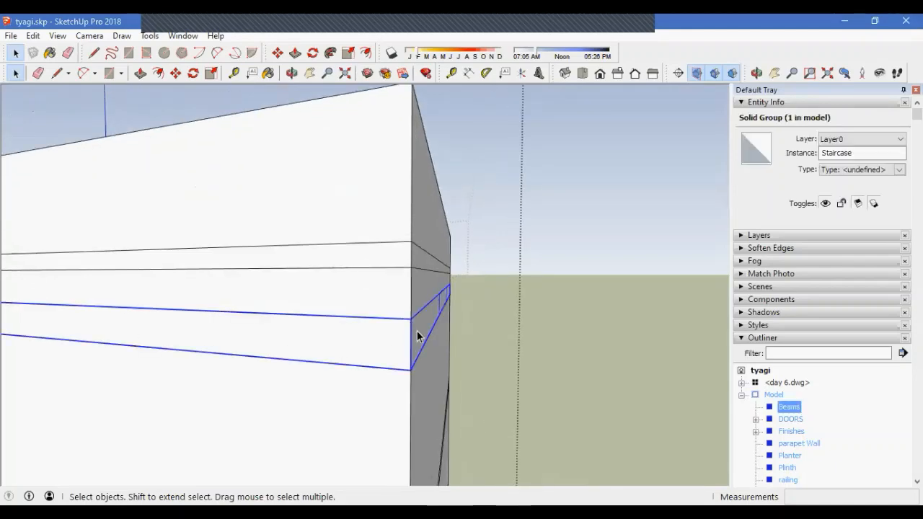
left_click(409, 319)
scroll(419, 314, "down", 3)
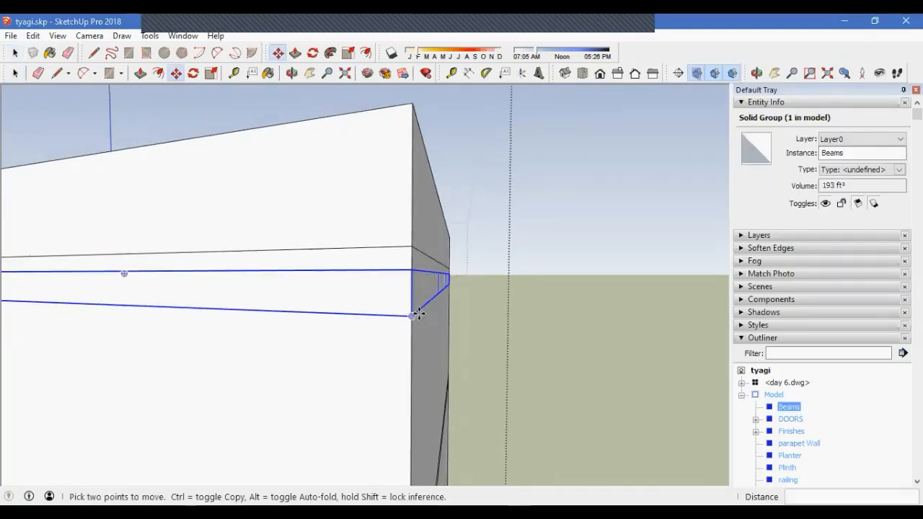
Examine from the front how the beams show through the balcony opening and the staircase window
scroll(332, 346, "down", 5)
middle_click_drag(332, 346, 465, 348)
scroll(433, 317, "up", 8)
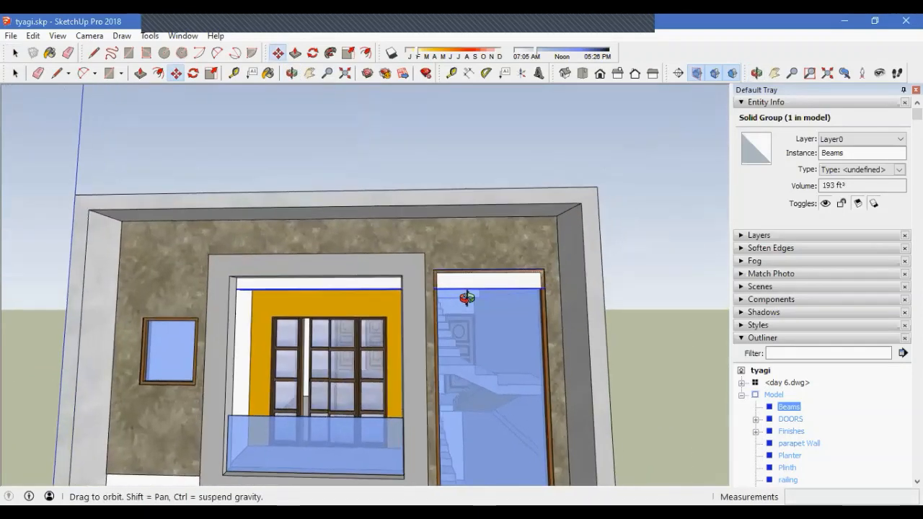
scroll(534, 283, "down", 2)
scroll(388, 303, "up", 5)
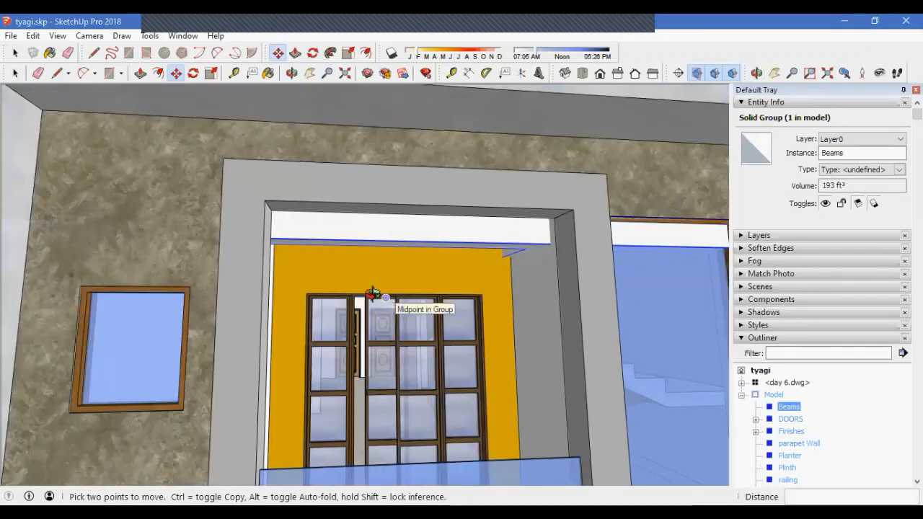
middle_click_drag(373, 294, 326, 269)
key("space")
key("Escape")
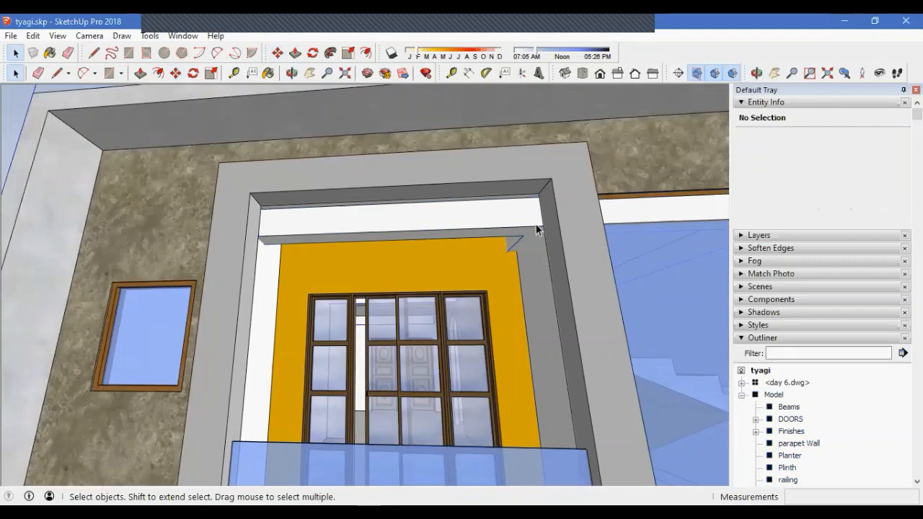
scroll(324, 226, "down", 2)
mouse_move(324, 226)
middle_mouse_down()
mouse_move(384, 282)
mouse_move(387, 256)
middle_mouse_up()
scroll(350, 247, "down", 4)
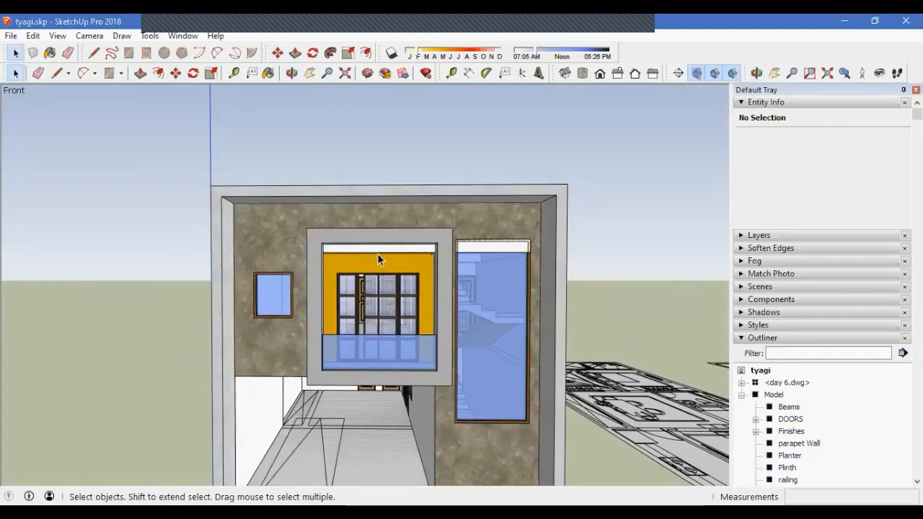
scroll(531, 264, "up", 2)
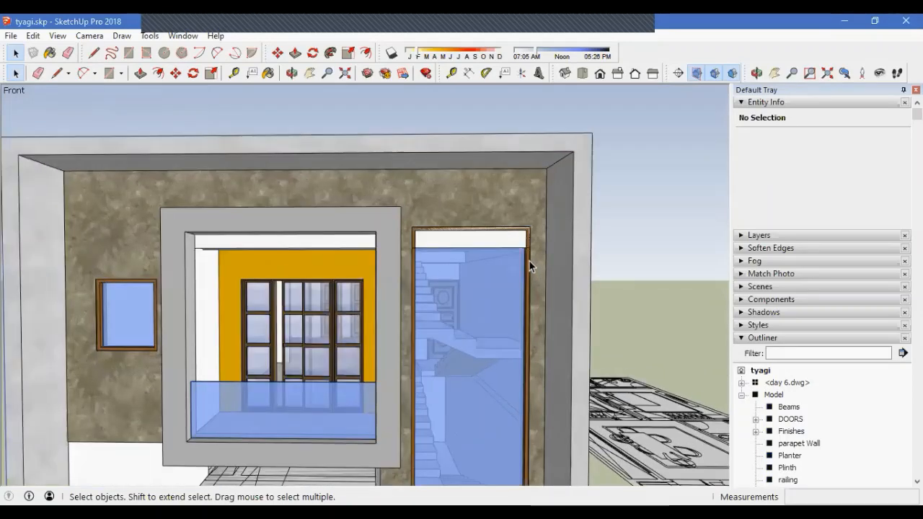
mouse_move(530, 264)
middle_mouse_down()
mouse_move(501, 251)
mouse_move(433, 286)
middle_mouse_up()
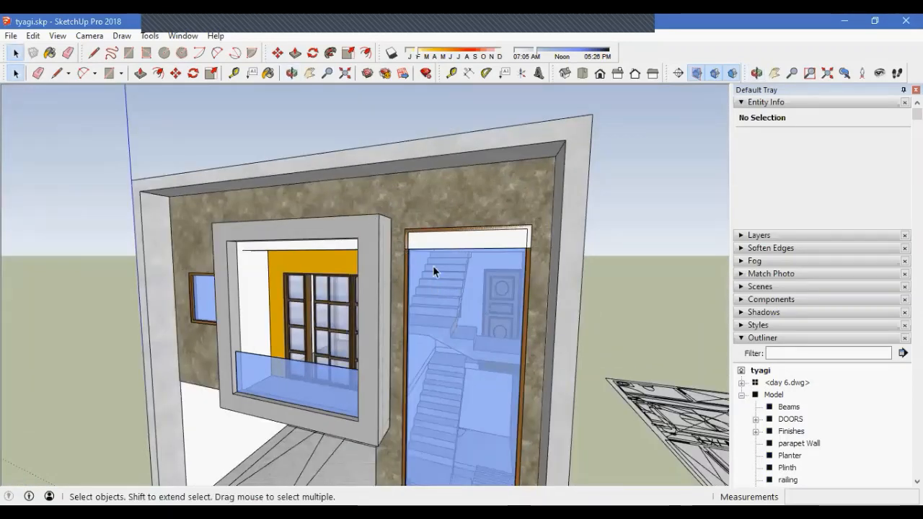
middle_click_drag(485, 324, 481, 226)
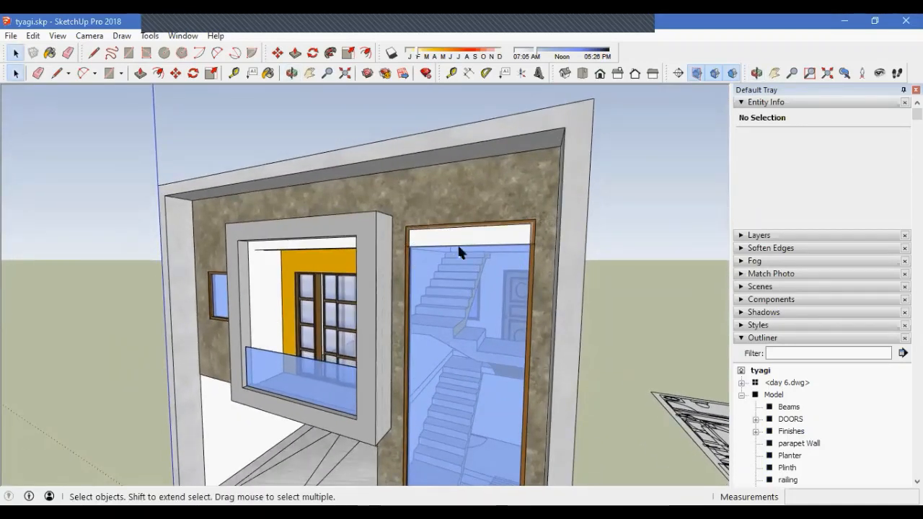
Open the frame nested in the STAIRCASE WINDOW group for editing
left_click(433, 282)
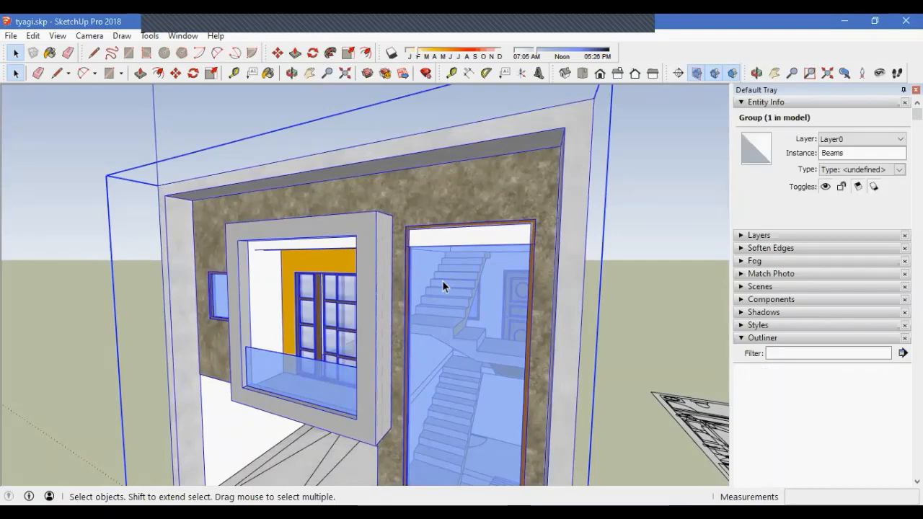
double_click(442, 281)
left_click(442, 281)
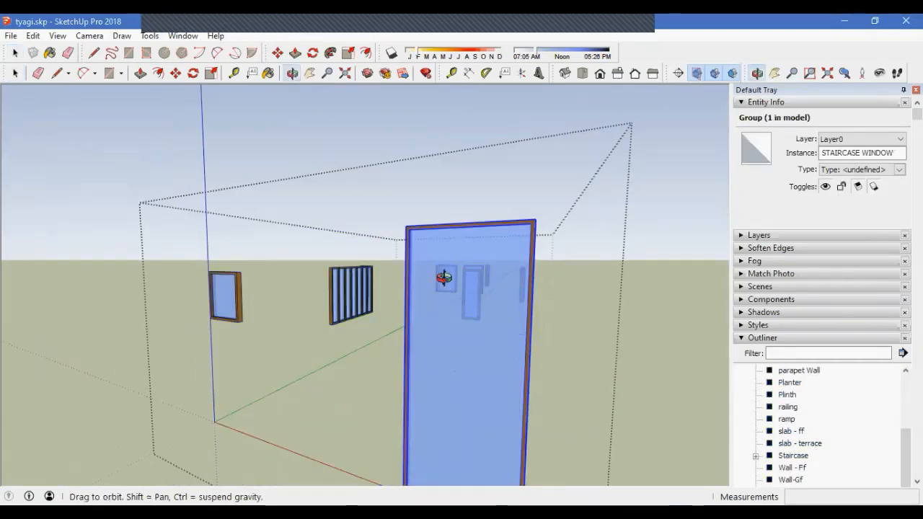
middle_click_drag(443, 280, 445, 219)
double_click(489, 271)
scroll(489, 271, "up", 3)
triple_click(378, 271)
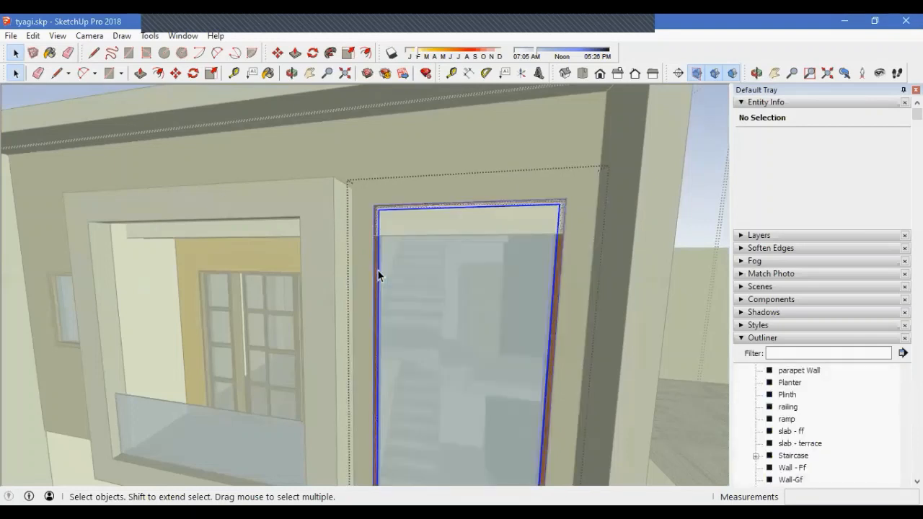
Move the top end of the staircase window's frame down to the underside of the beam
left_click_drag(344, 175, 614, 242)
key("m")
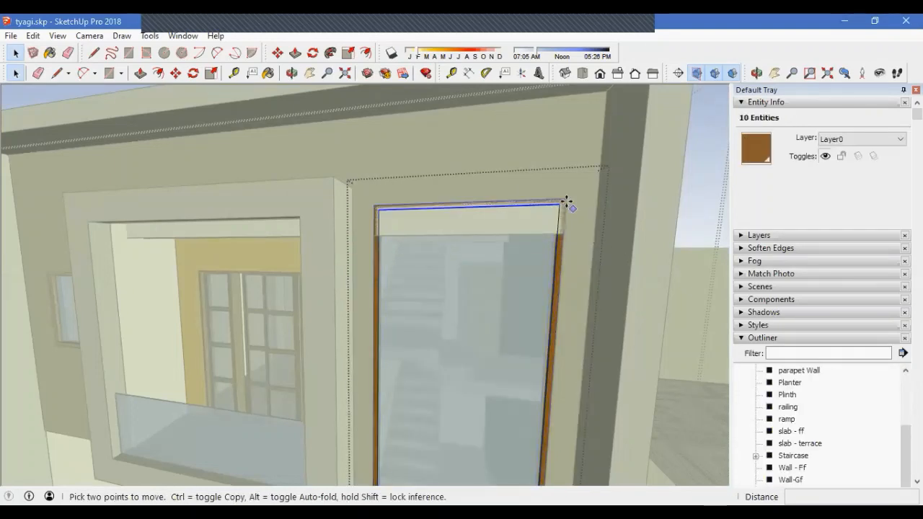
scroll(567, 199, "up", 2)
left_click(564, 196)
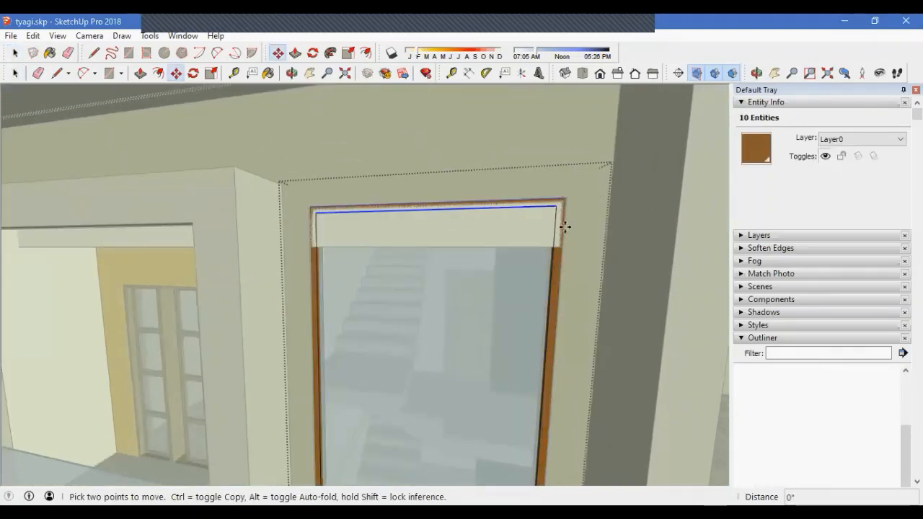
left_click(560, 247)
key("space")
Open the staircase window's glass pane and lower its top end to fit the lowered frame
left_click(509, 273)
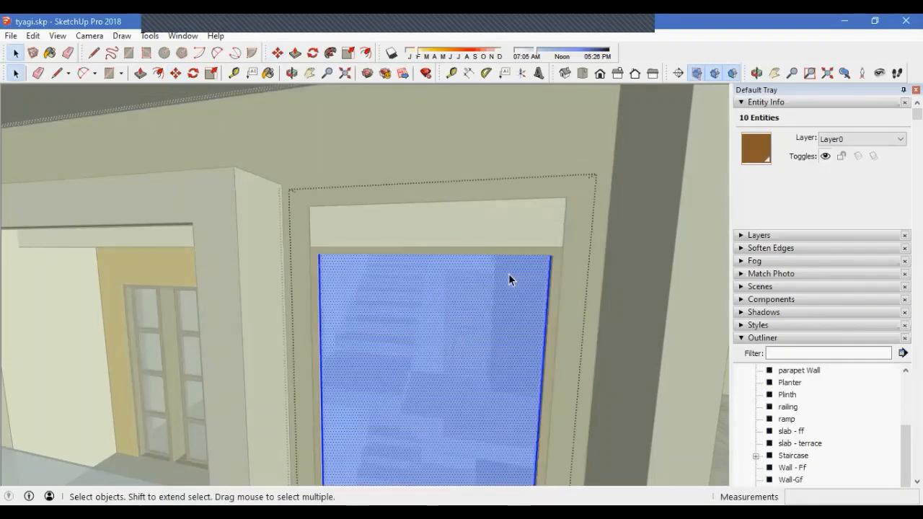
left_click_drag(300, 169, 603, 253, "shift")
key("m")
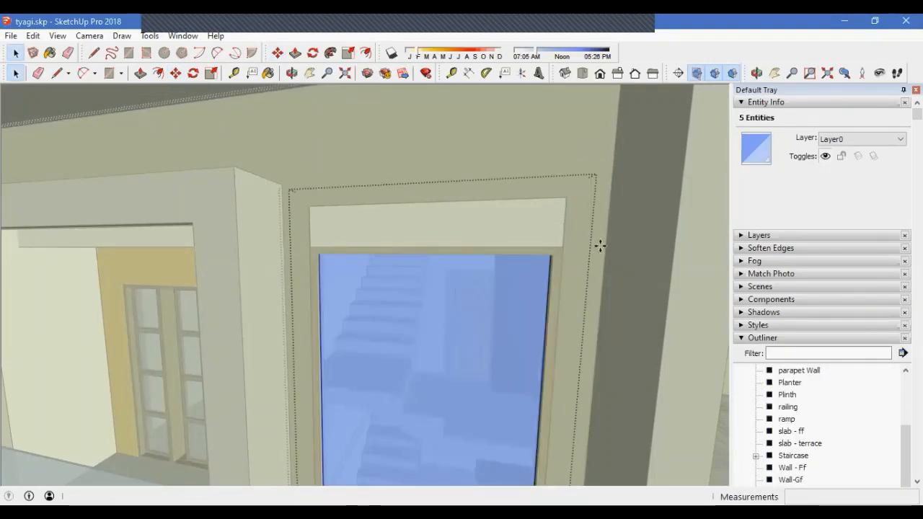
left_click(584, 164)
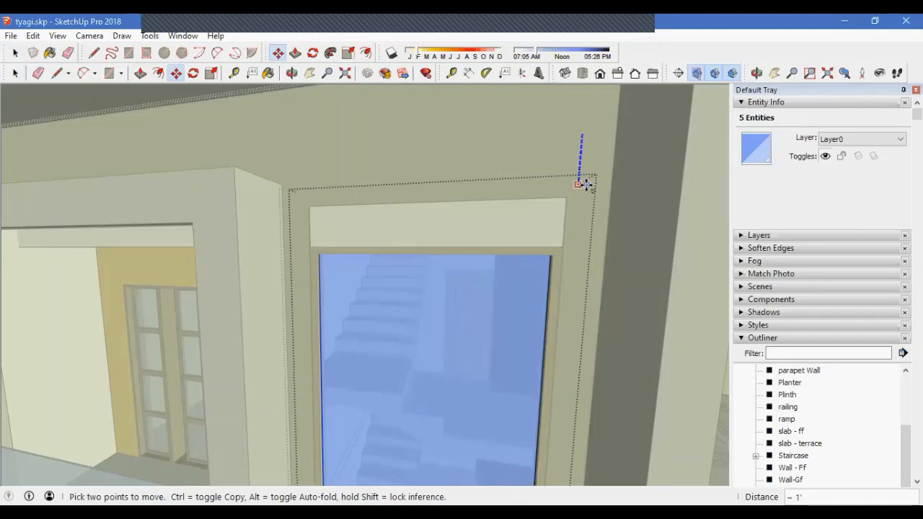
left_click(587, 259)
middle_click_drag(587, 274, 528, 328)
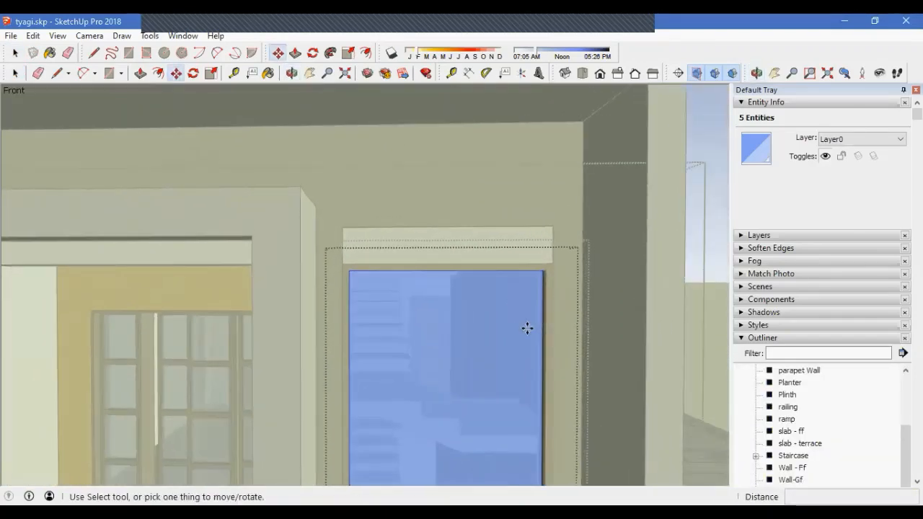
key("space")
left_click(524, 237)
left_click(524, 222)
double_click(524, 225)
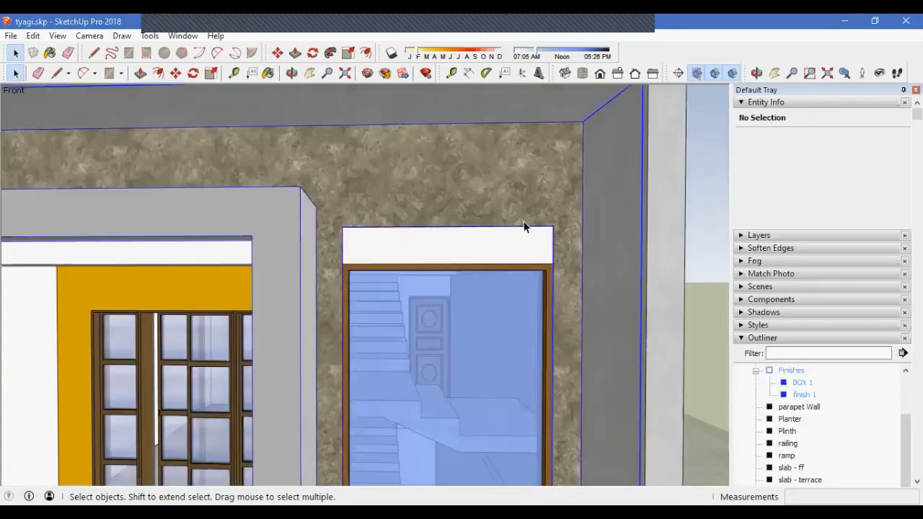
middle_click_drag(522, 220, 481, 225)
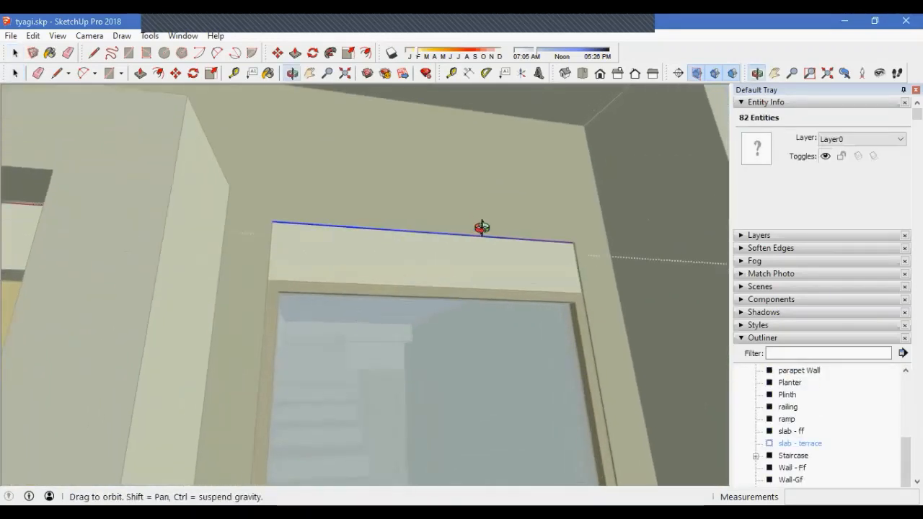
key("p")
scroll(489, 234, "up", 3)
left_click(494, 235)
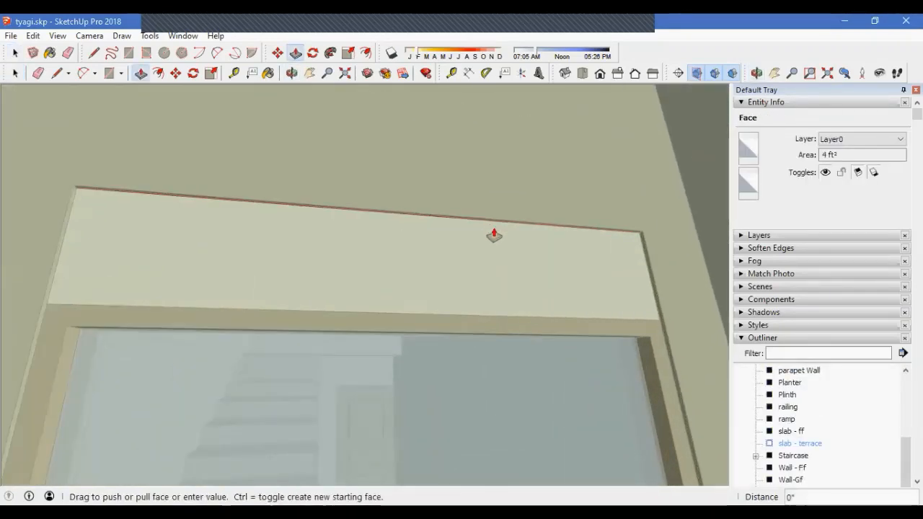
key("Escape")
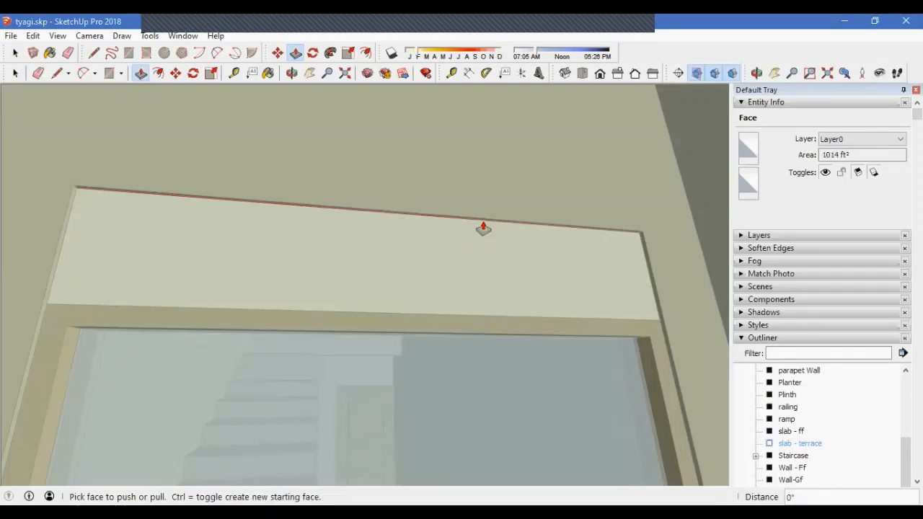
left_click(483, 229)
key("Escape")
Open the finish 1 group and push/pull its edge above the staircase window down 11" and a further 1" to the frame's top
key("space")
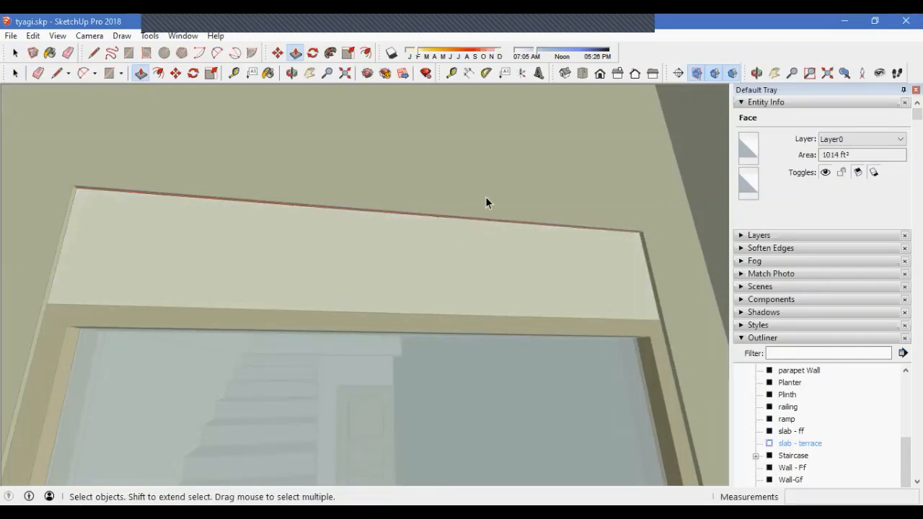
left_click(495, 220)
double_click(495, 220)
double_click(495, 220)
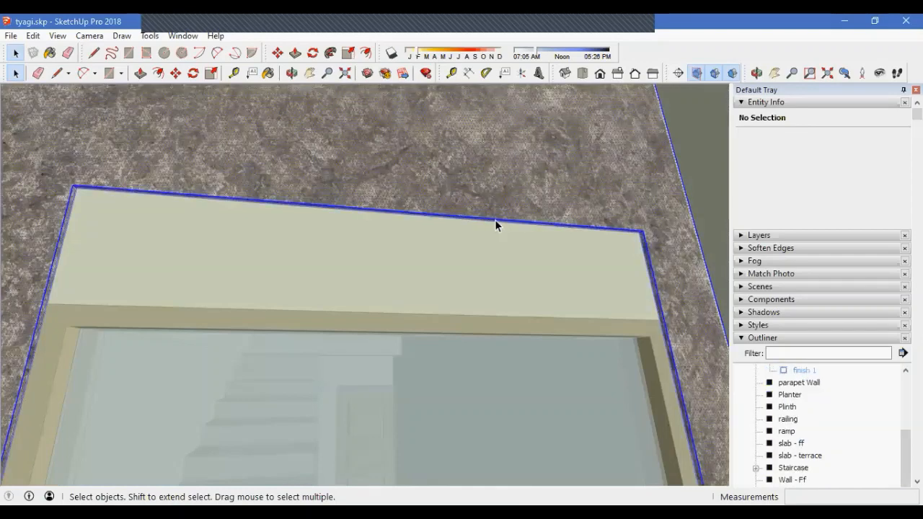
key("p")
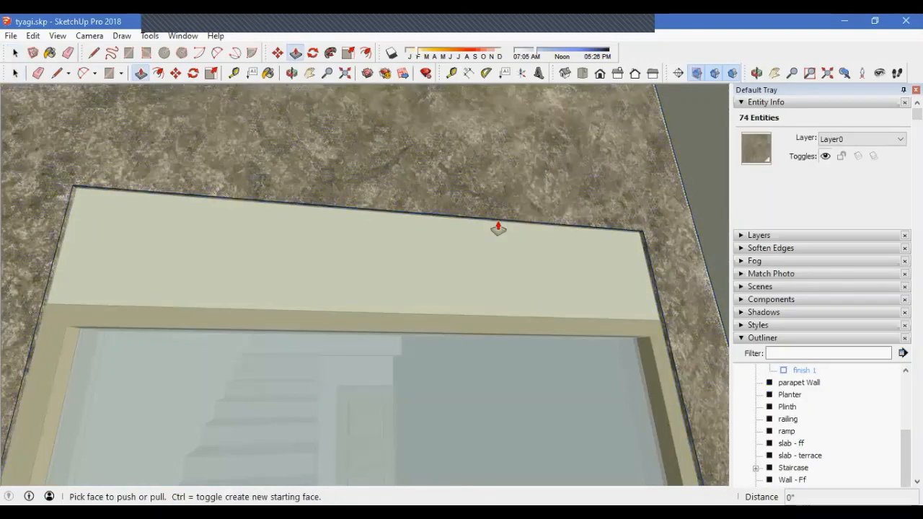
left_click(498, 229)
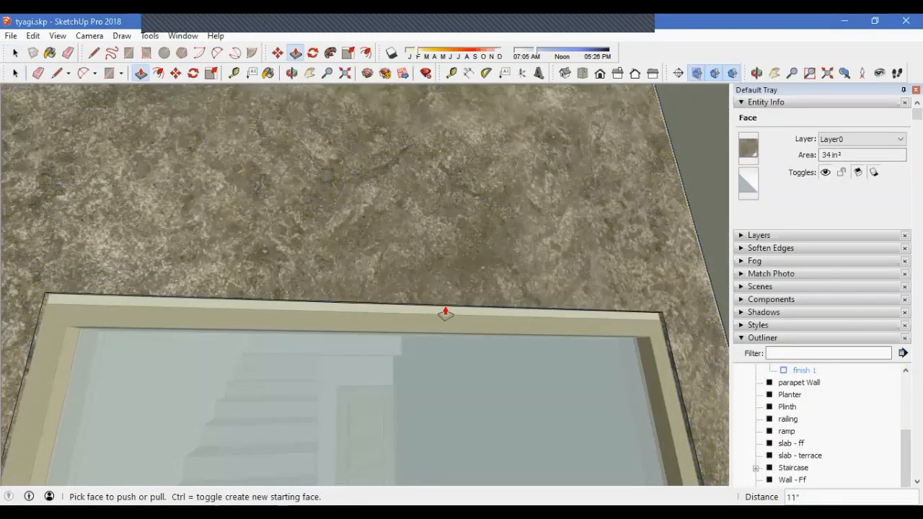
left_click(430, 312)
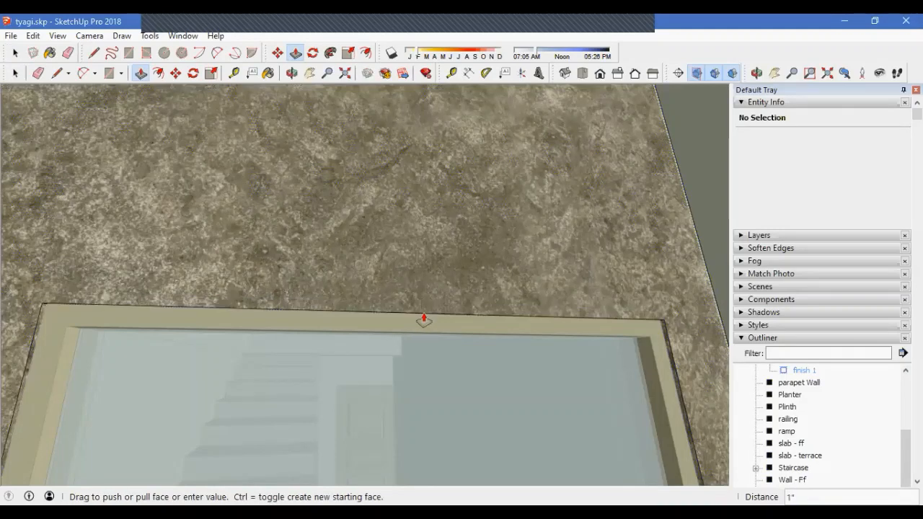
left_click(496, 313)
middle_click_drag(497, 313, 495, 346)
scroll(473, 321, "down", 3)
key("space")
scroll(470, 309, "down", 10)
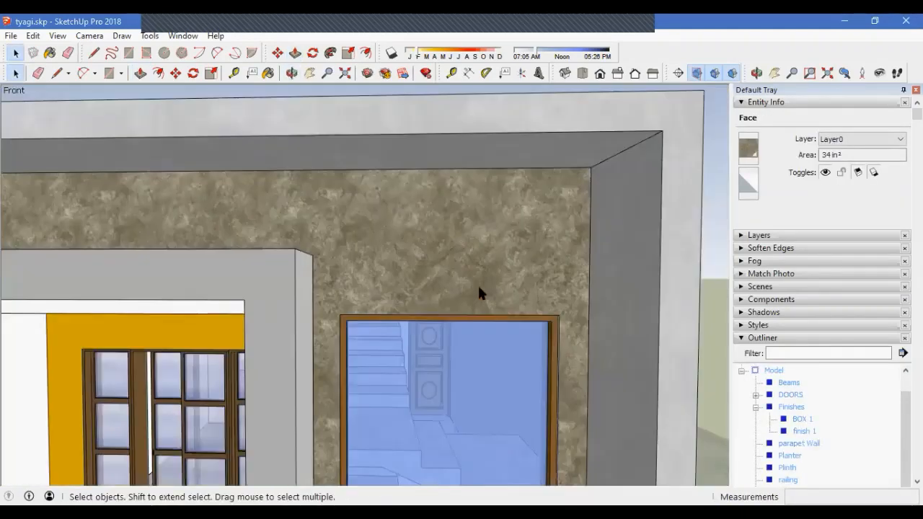
Leave group editing and examine the front facade around the balcony opening and the shortened staircase window
middle_click_drag(491, 325, 502, 349)
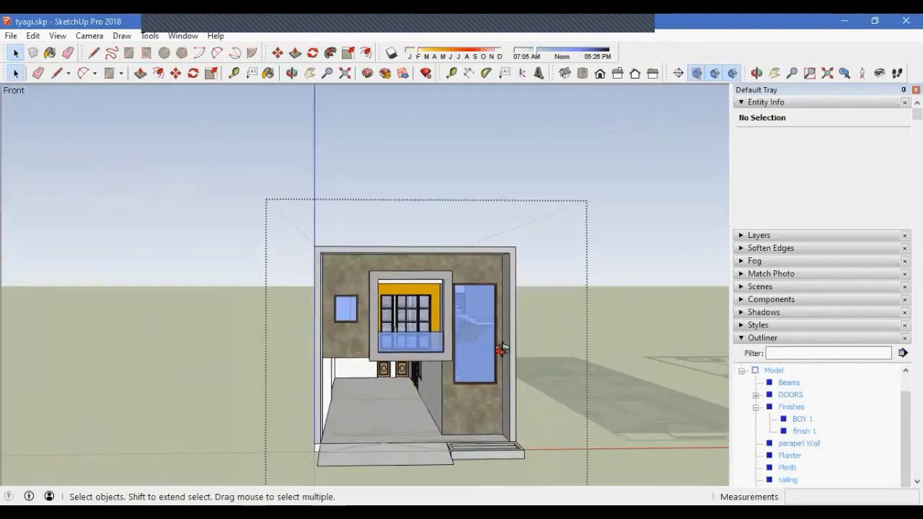
key("Escape")
middle_click_drag(426, 432, 389, 332)
middle_click_drag(453, 286, 540, 276)
scroll(474, 265, "up", 4)
middle_click_drag(473, 264, 437, 359)
scroll(408, 322, "down", 3)
scroll(564, 312, "up", 5)
scroll(456, 284, "down", 3)
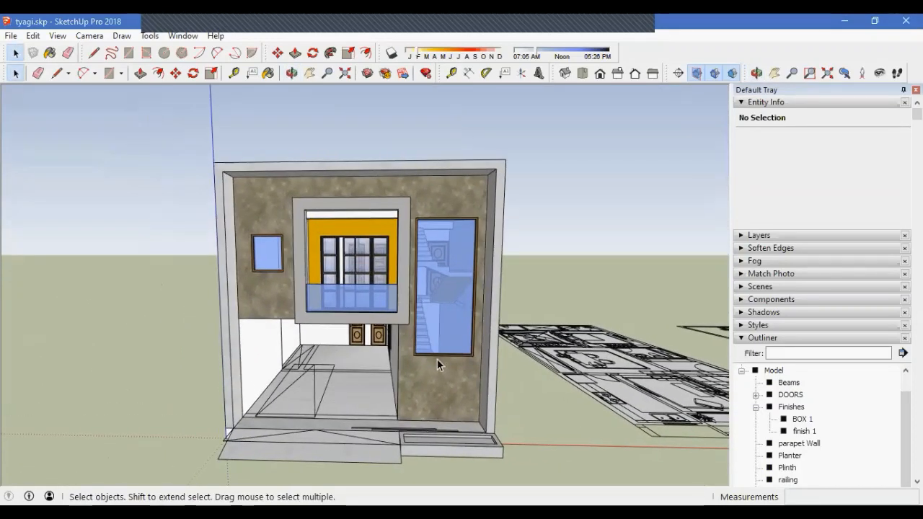
Turn off the display of edges and profiles in the current style's edge settings
left_click(756, 343)
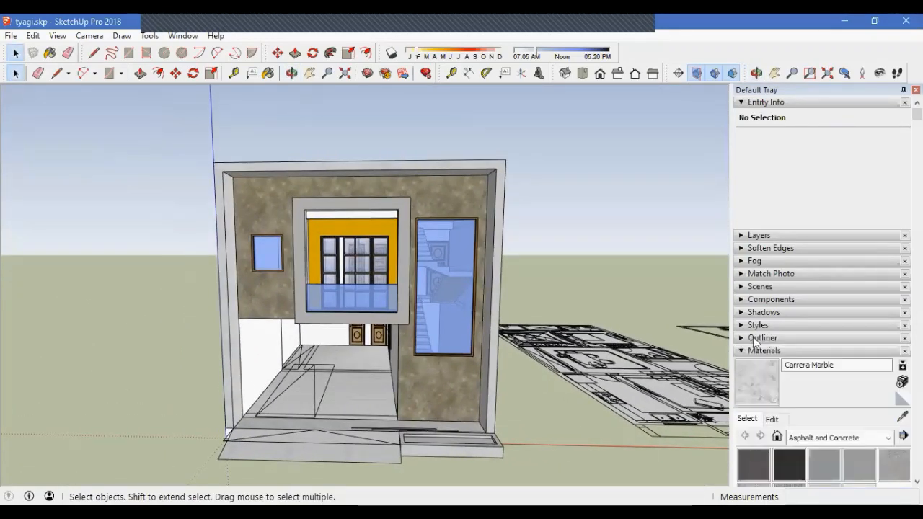
left_click(761, 351)
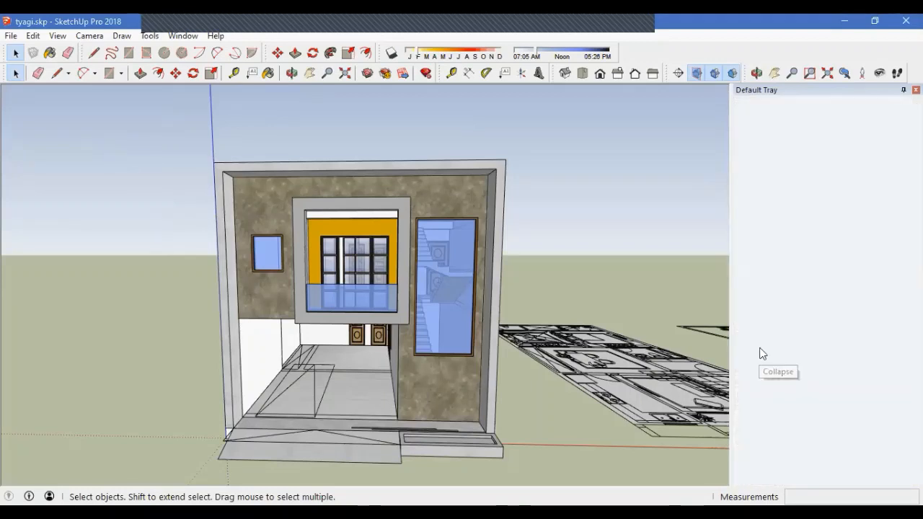
left_click(769, 103)
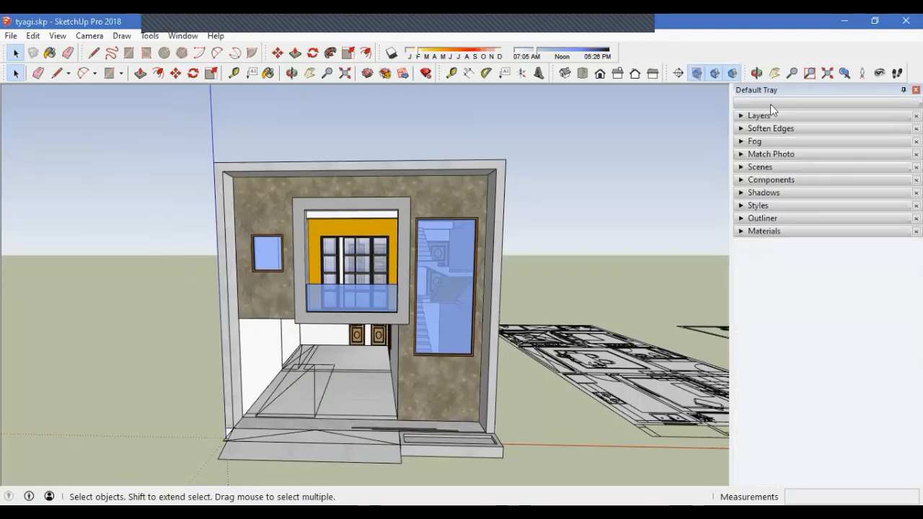
left_click(754, 207)
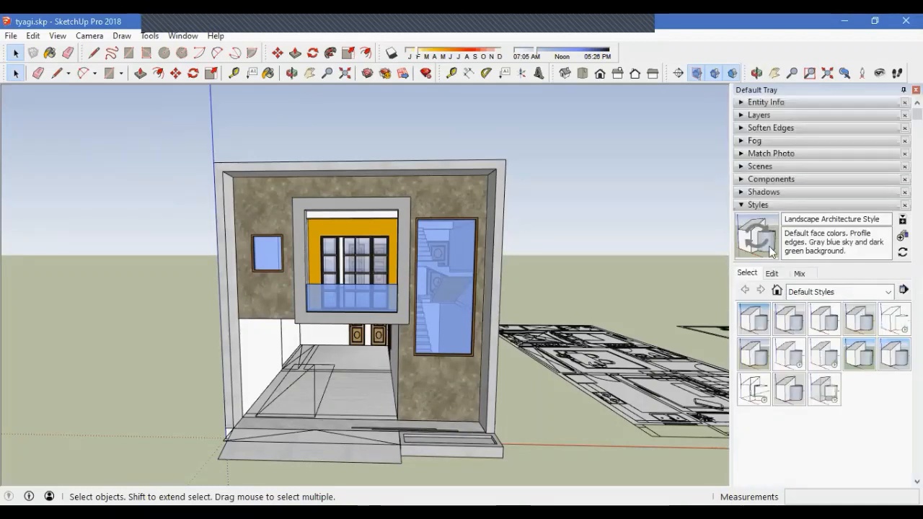
left_click(772, 276)
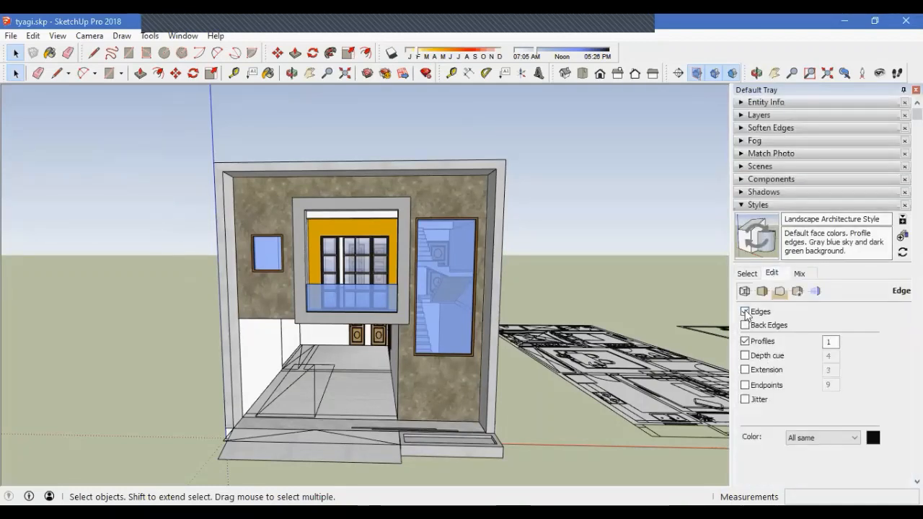
left_click(746, 312)
left_click(745, 342)
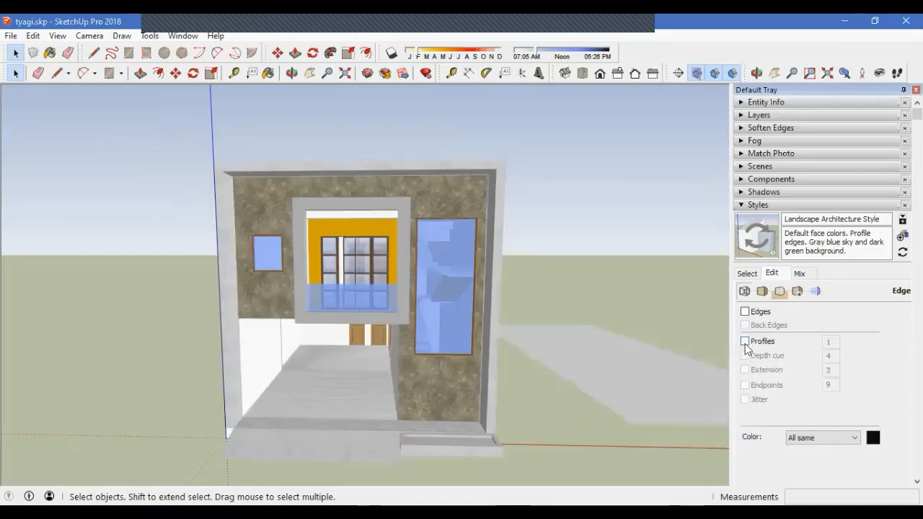
Turn on shadows for the front view and shift the sun's time of day to the afternoon
middle_click_drag(523, 436, 484, 400)
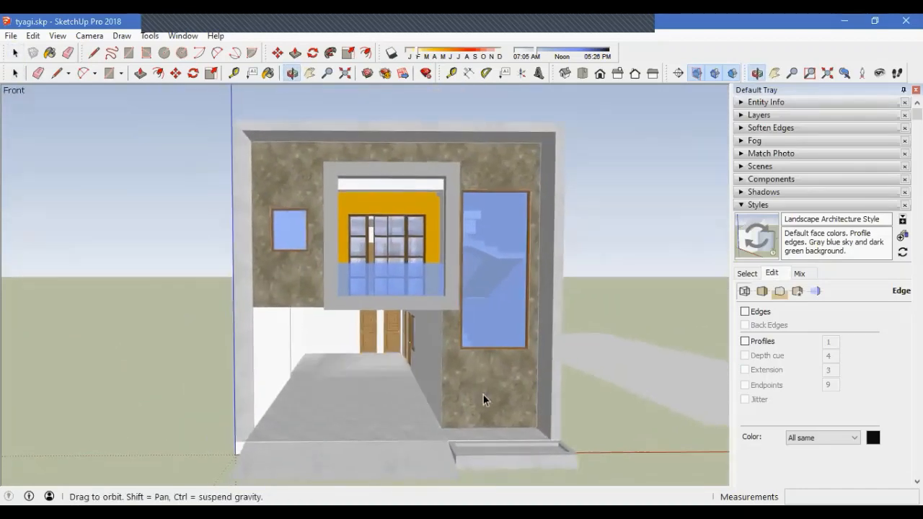
scroll(439, 383, "down", 3)
scroll(402, 362, "up", 2)
scroll(347, 308, "up", 2)
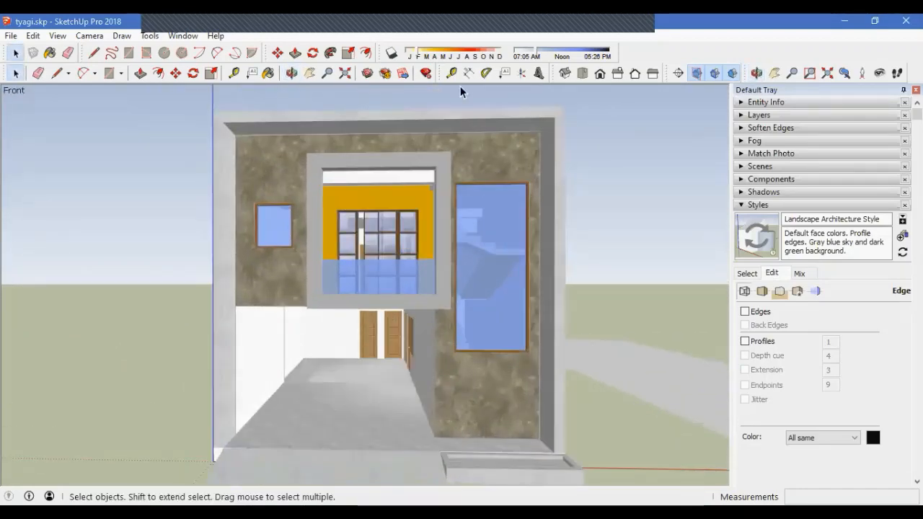
scroll(470, 355, "down", 4)
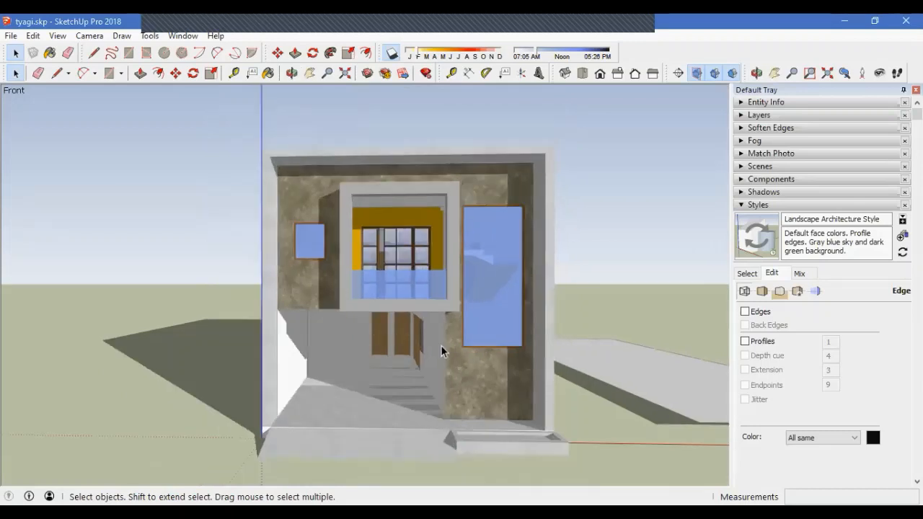
middle_click_drag(442, 347, 470, 398)
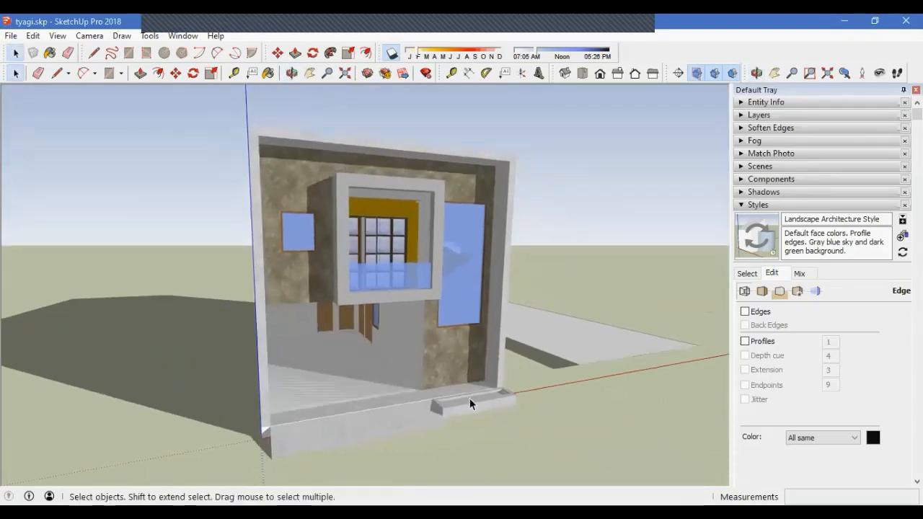
left_click_drag(536, 56, 577, 54)
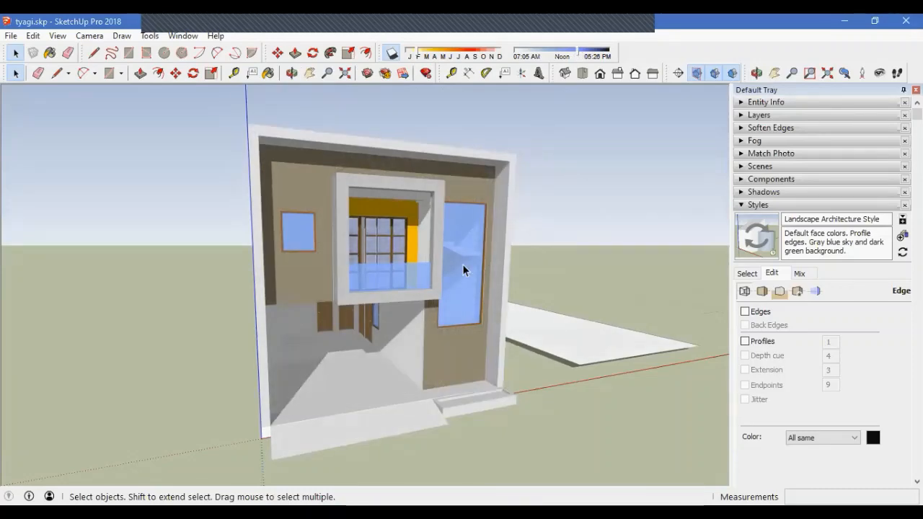
Place a section plane parallel to the house's long side wall beside the staircase window
middle_click_drag(355, 367, 95, 367)
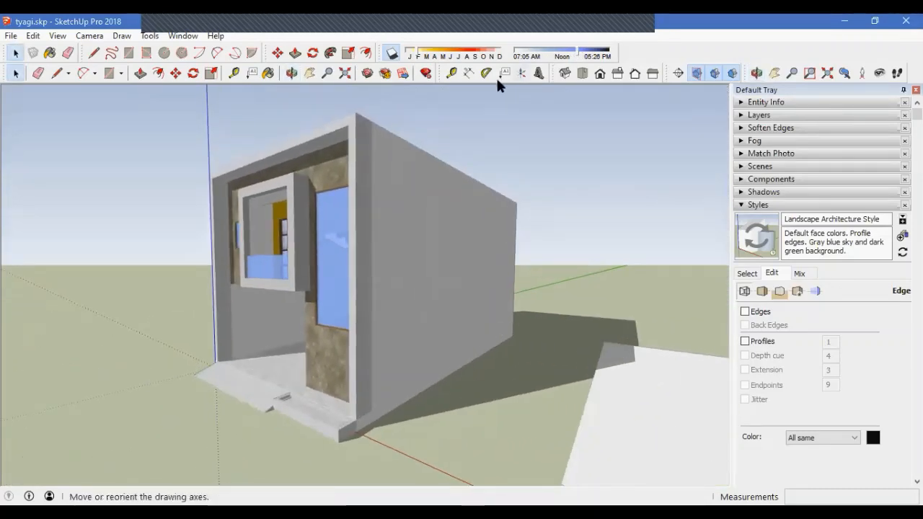
left_click(676, 73)
left_click(492, 309)
left_click(492, 306)
left_click(512, 204)
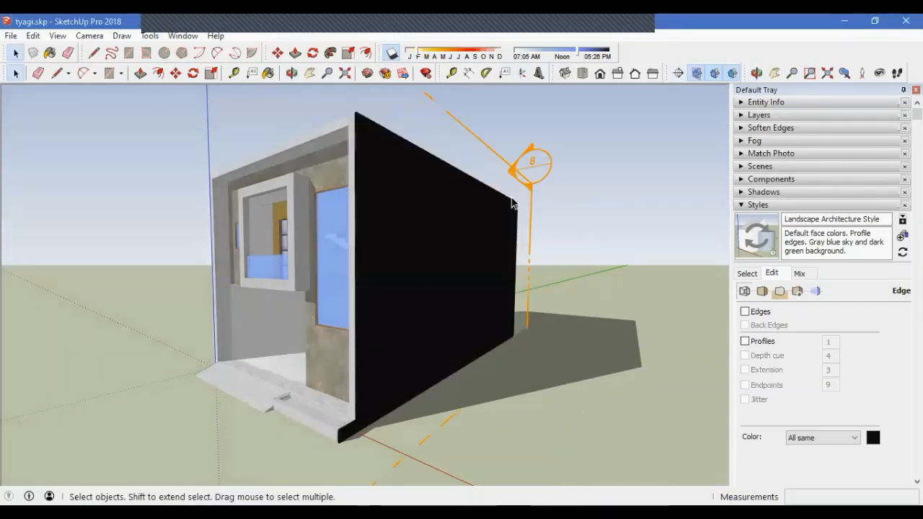
Move the section plane about 2' 9" inward, then 1' along the red axis to cut the staircase and duct, and deselect it
left_click(527, 197)
key("m")
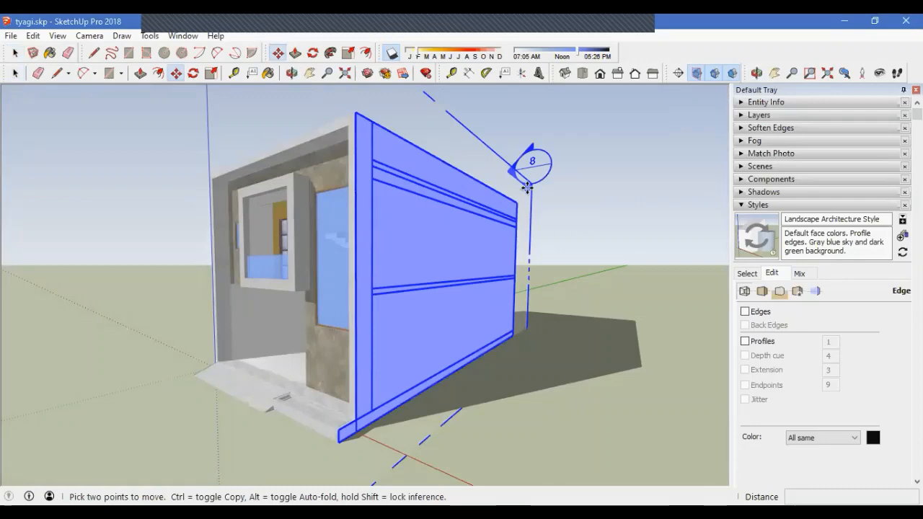
left_click(492, 176)
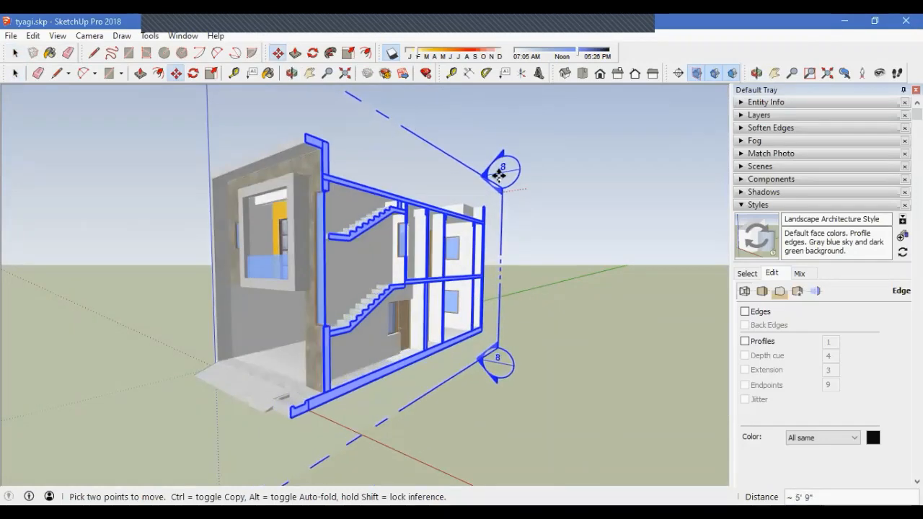
left_click(512, 176)
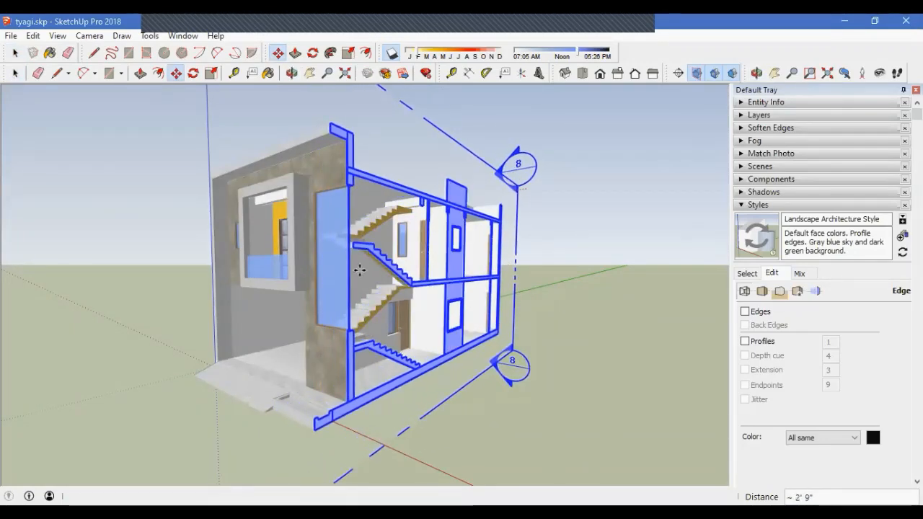
middle_click_drag(305, 268, 546, 213)
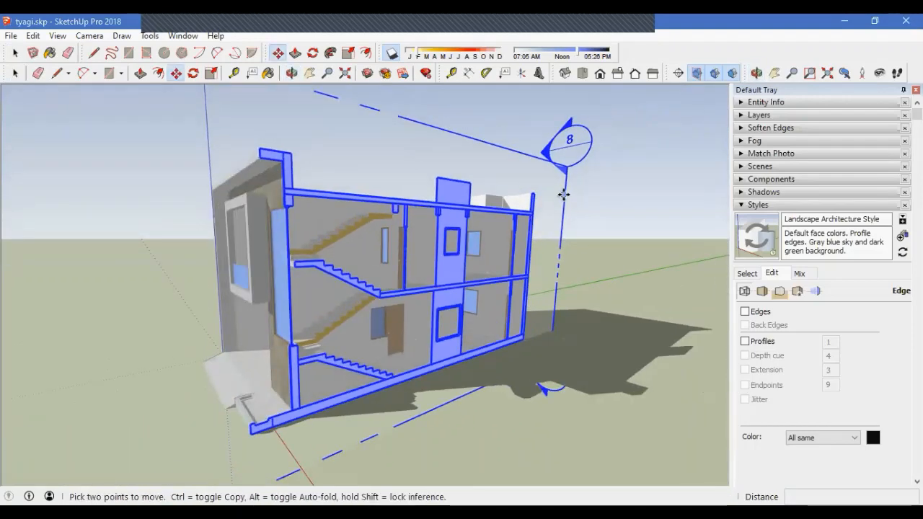
left_click(570, 195)
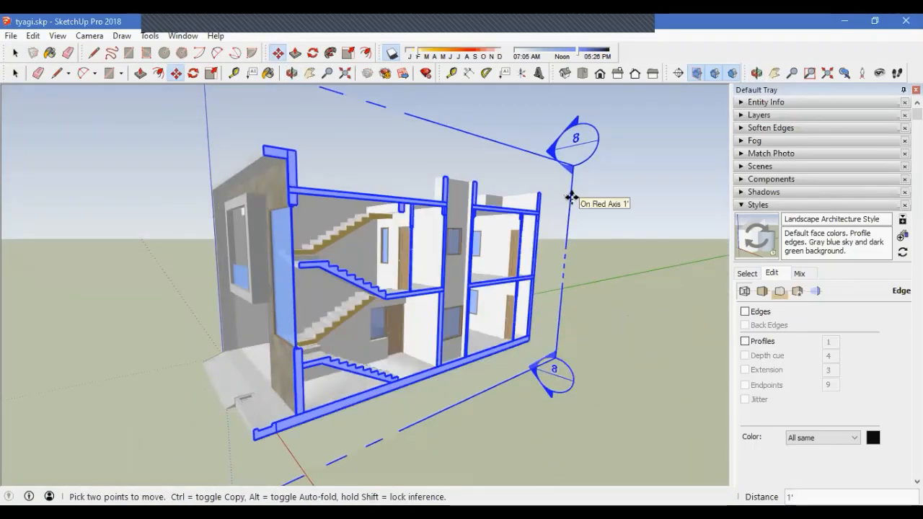
left_click(571, 197)
middle_click_drag(379, 269, 369, 268)
key("space")
left_click(414, 278)
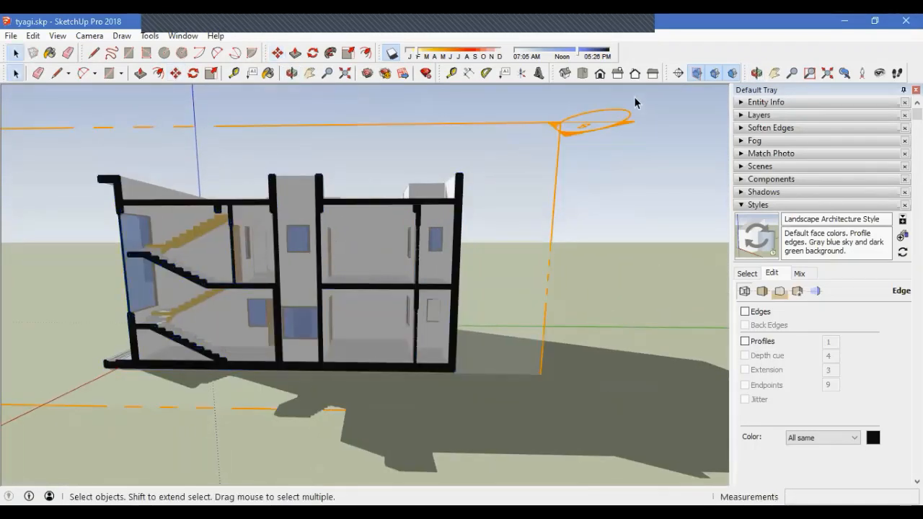
Shift the shadow time back to the morning and hide the section plane while keeping its cut
left_click_drag(554, 55, 535, 55)
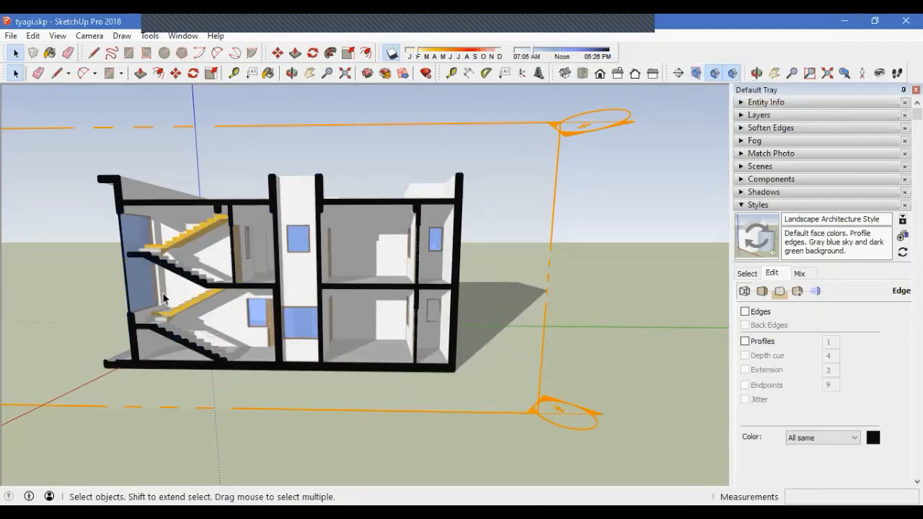
middle_click_drag(164, 298, 415, 342)
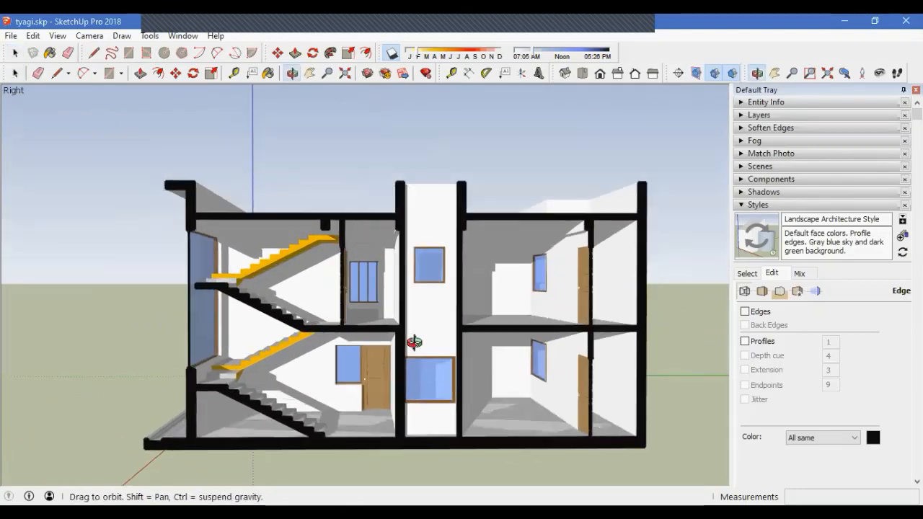
scroll(415, 343, "up", 3)
scroll(409, 347, "down", 2)
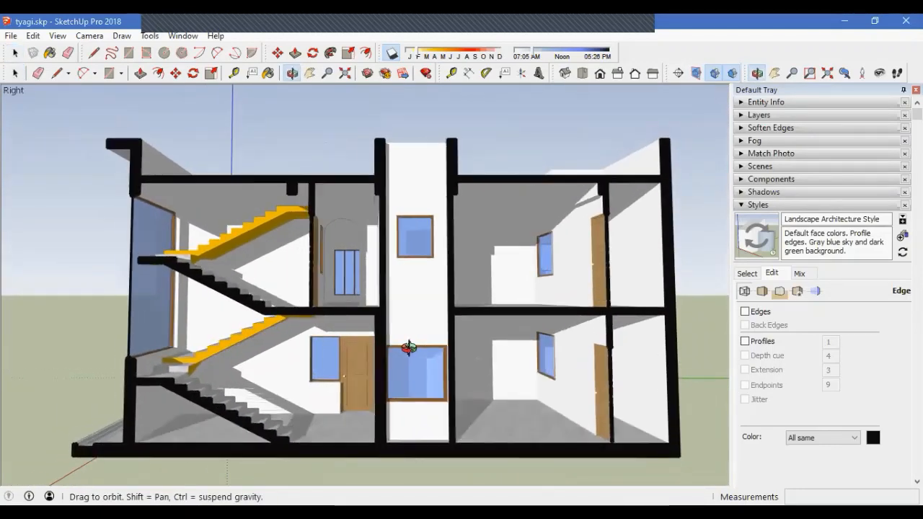
scroll(459, 339, "up", 1)
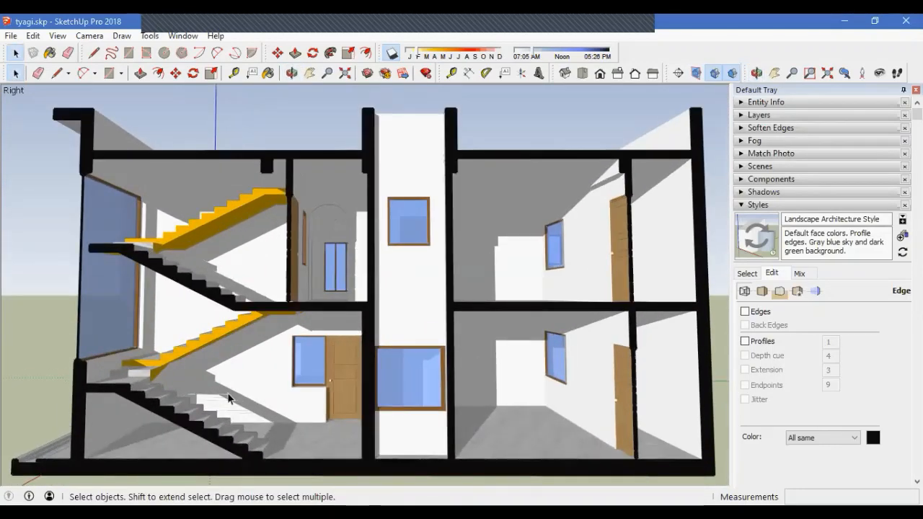
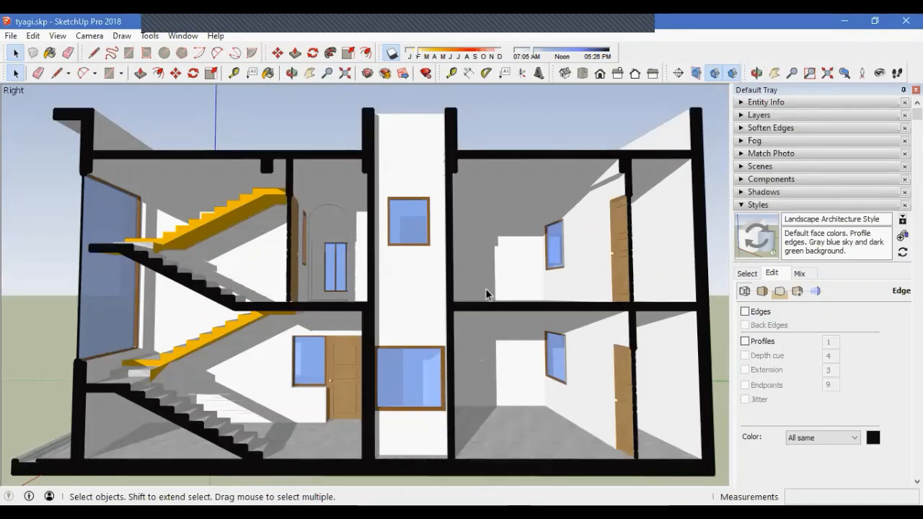
Examine the sectioned house from outside and close up around the upper staircase landing and the arched opening
middle_click_drag(405, 284, 487, 389)
scroll(401, 338, "down", 2)
scroll(346, 308, "down", 3)
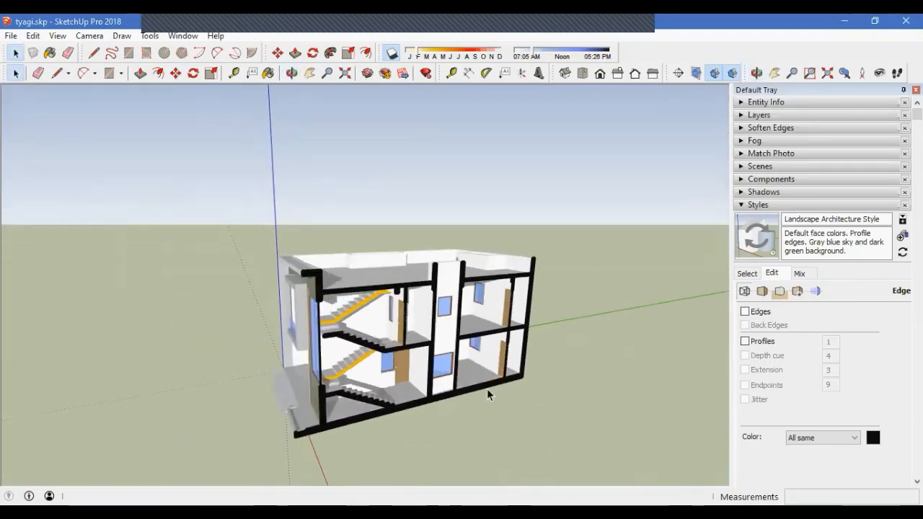
middle_click_drag(455, 360, 386, 229, "shift")
scroll(419, 361, "up", 4)
scroll(416, 323, "up", 5)
scroll(329, 268, "up", 5)
scroll(394, 206, "down", 5)
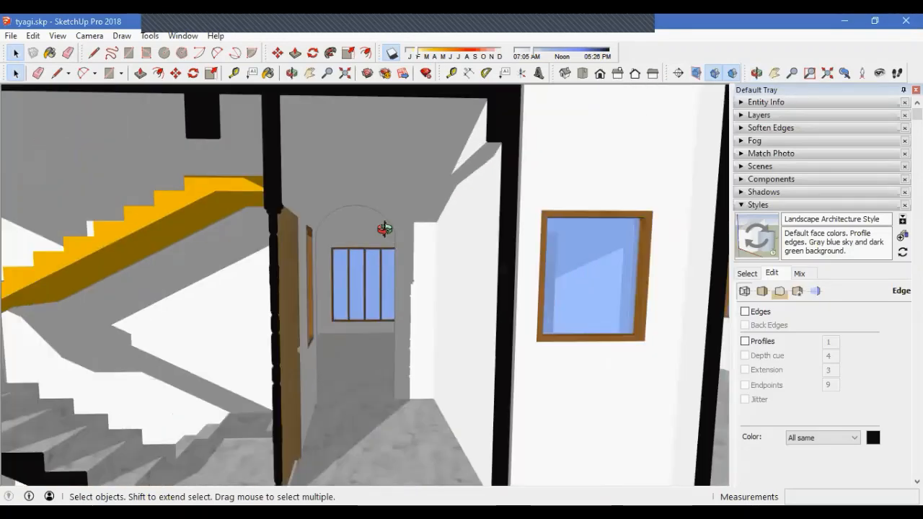
scroll(355, 264, "down", 6)
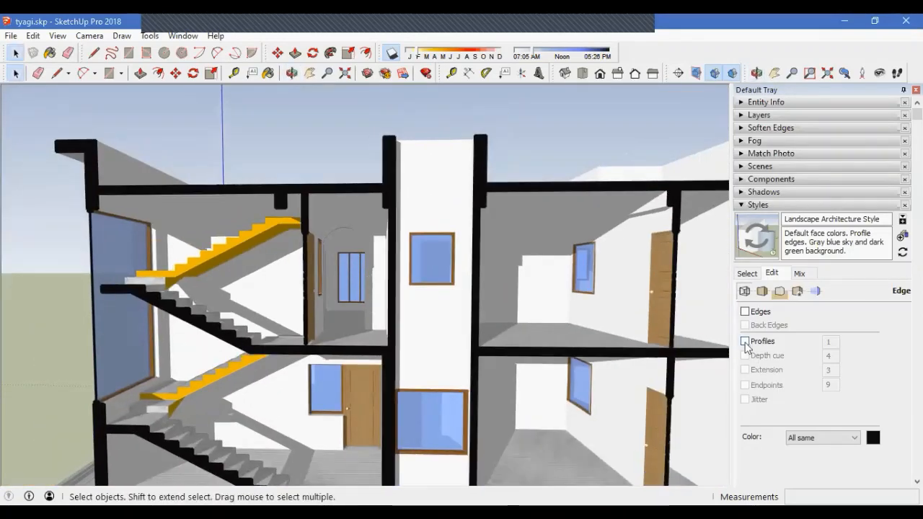
Turn the display of edges and profiles back on and switch the shadows off
left_click(745, 342)
middle_click_drag(379, 291, 404, 292)
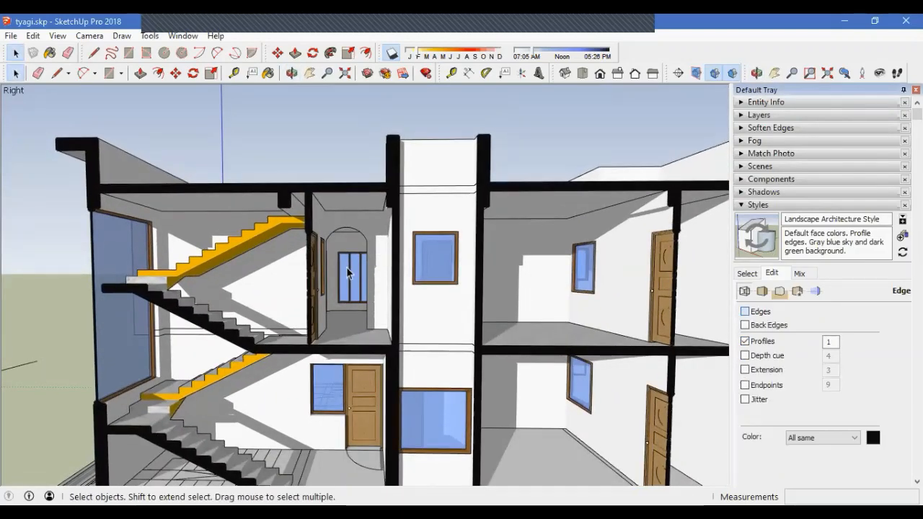
scroll(347, 273, "down", 2)
middle_click_drag(347, 282, 391, 242)
scroll(421, 253, "up", 4)
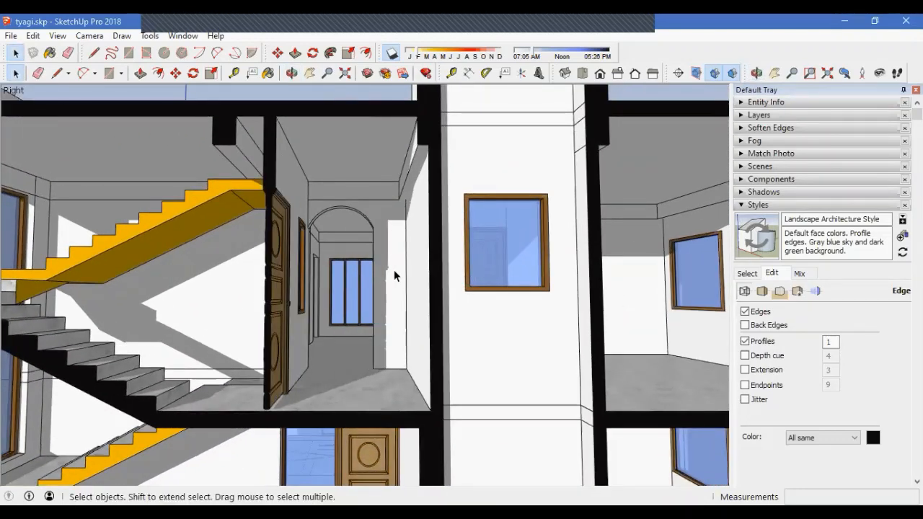
middle_click_drag(394, 272, 442, 305)
left_click(391, 56)
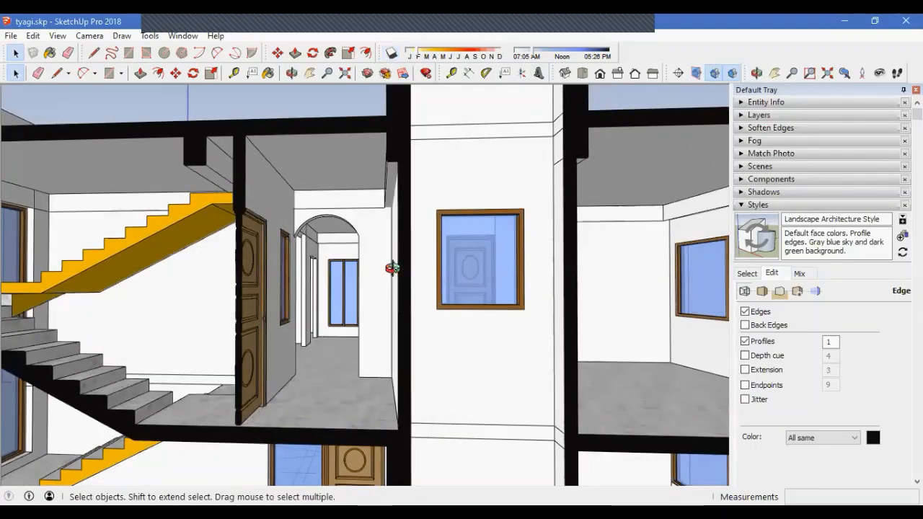
Show the section plane again and select it
middle_click_drag(389, 267, 287, 237)
middle_click_drag(424, 345, 573, 189)
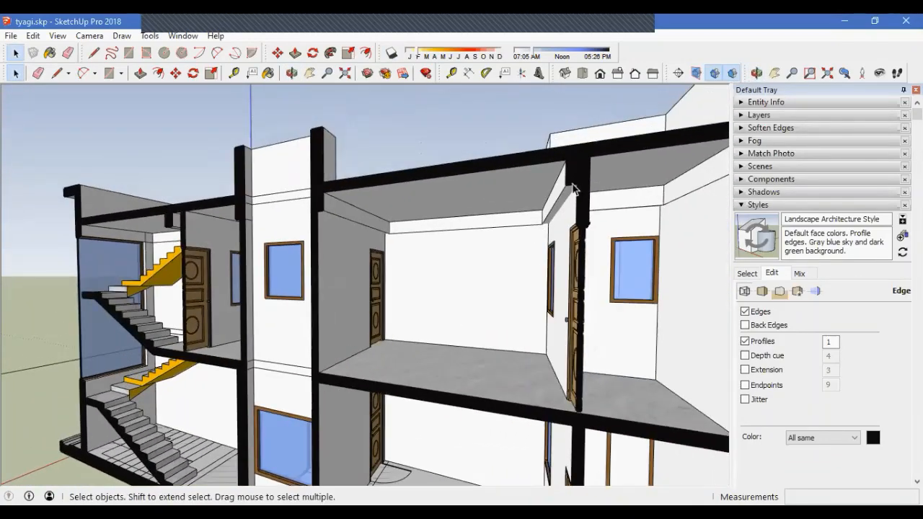
middle_click_drag(480, 259, 532, 273)
scroll(387, 257, "down", 6)
middle_click_drag(277, 333, 352, 354)
scroll(431, 383, "down", 1)
middle_click_drag(431, 387, 666, 95)
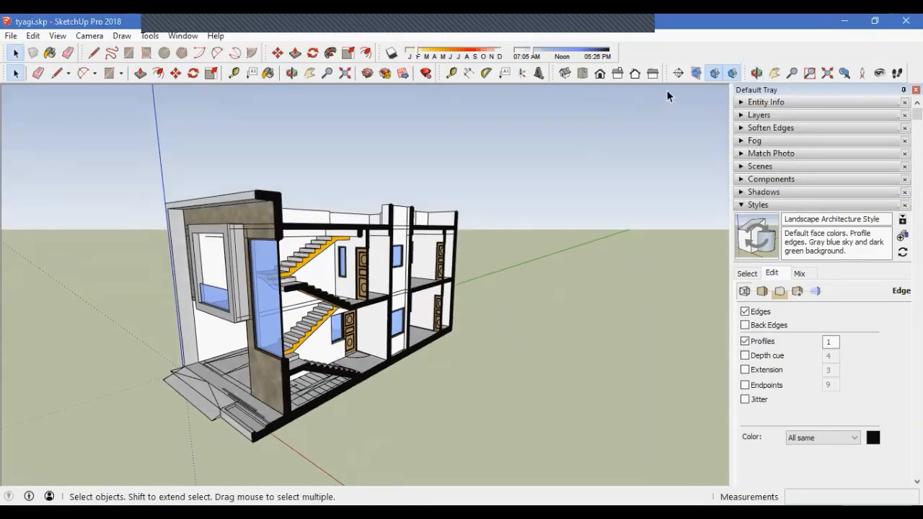
left_click(696, 73)
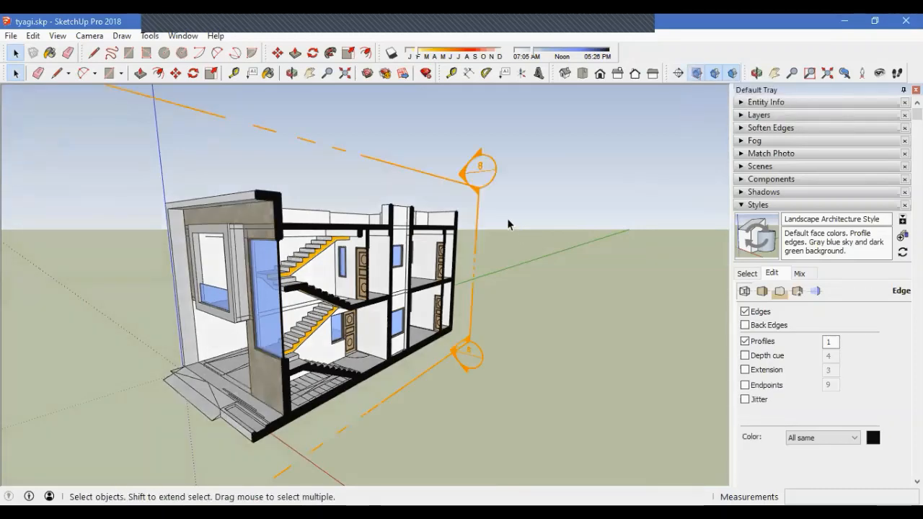
left_click(475, 197)
Examine the upper room behind the glazed balcony doors, moving inside toward its wooden doors
middle_click_drag(282, 313, 390, 317)
scroll(364, 261, "up", 4)
scroll(364, 261, "up", 6)
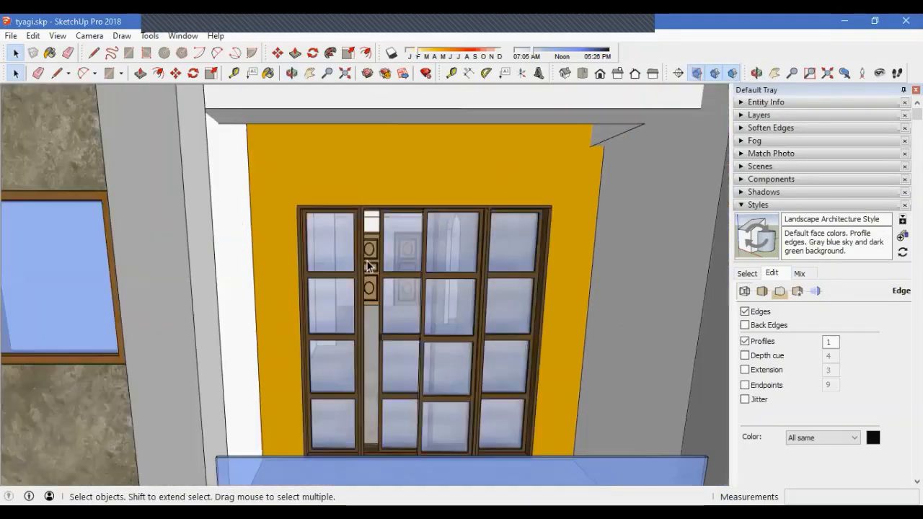
mouse_move(364, 261)
middle_mouse_down()
mouse_move(339, 252)
mouse_move(346, 258)
middle_mouse_up()
scroll(357, 267, "up", 2)
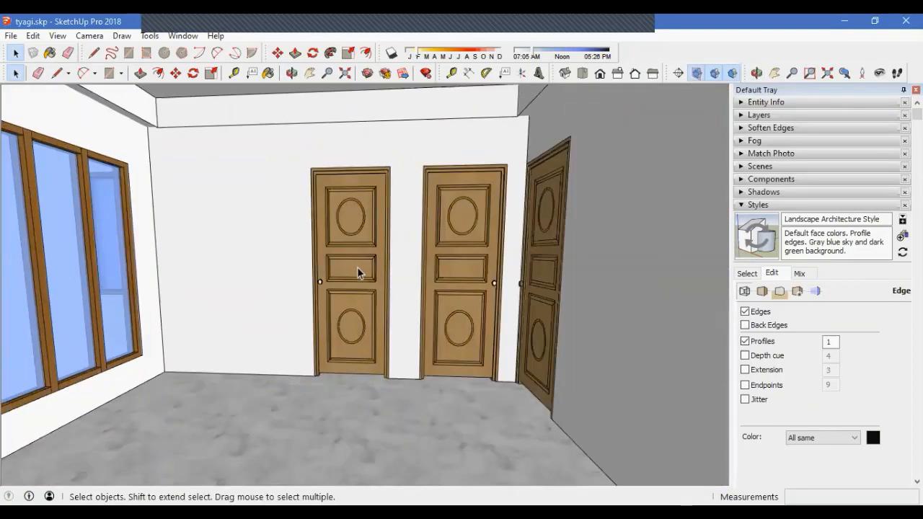
left_click(357, 267)
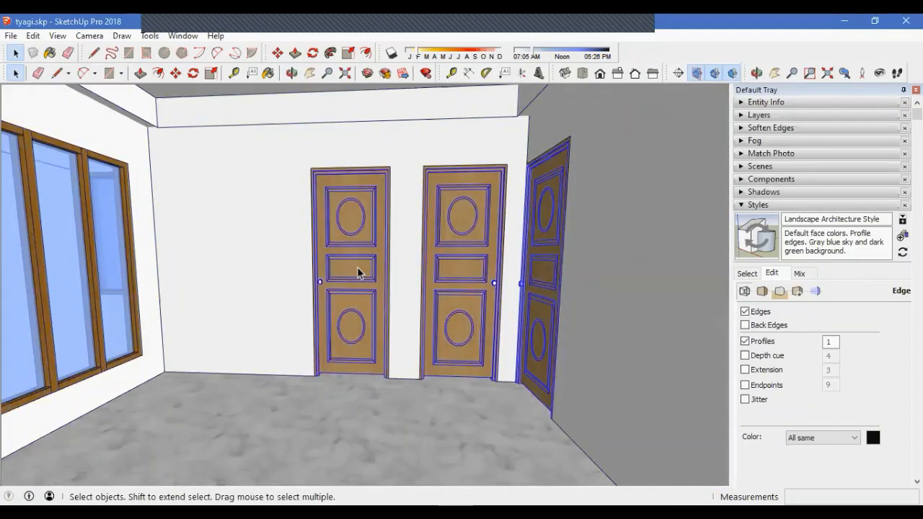
key("Delete")
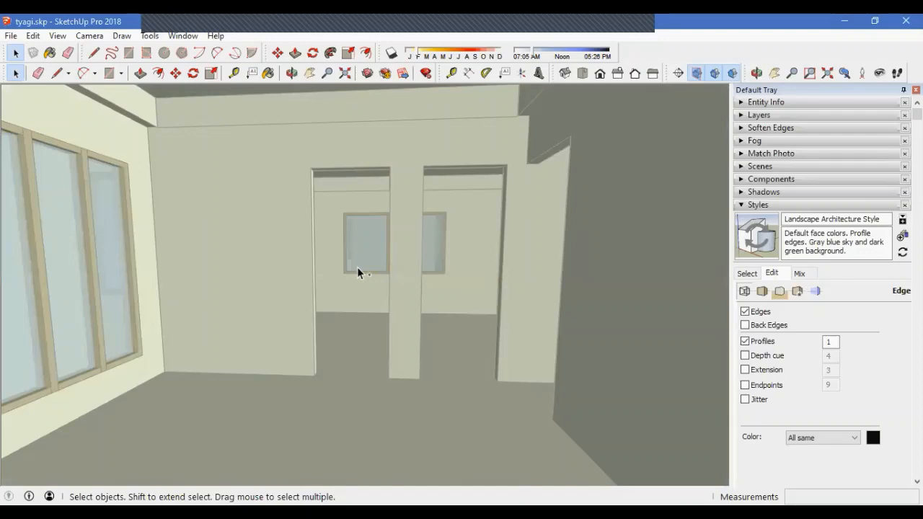
key("ctrl+z")
Examine the panelled wooden doors and the surrounding room close up and from farther back
scroll(353, 266, "up", 3)
scroll(353, 273, "down", 3)
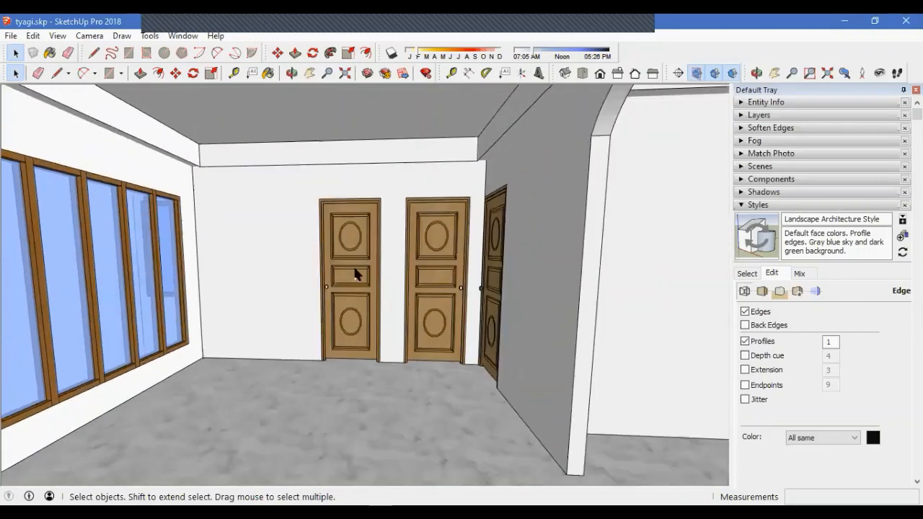
scroll(355, 272, "up", 8)
scroll(353, 242, "down", 5)
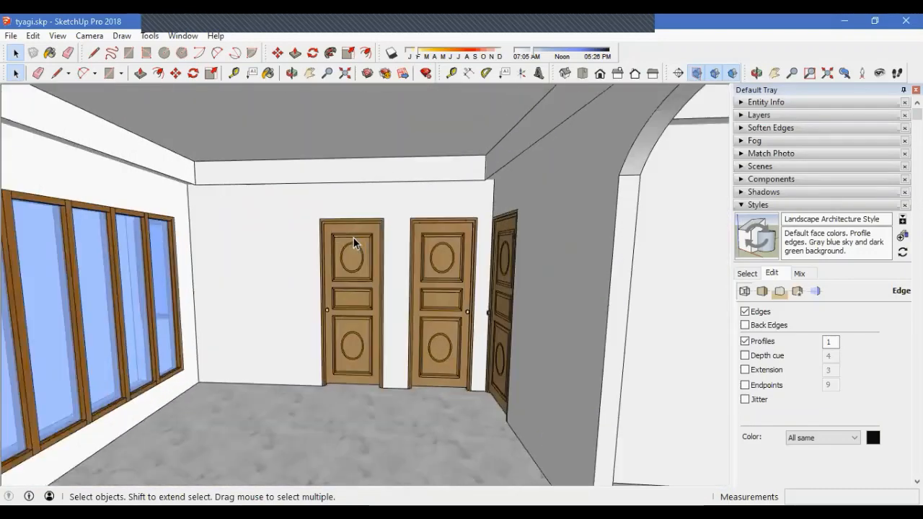
scroll(350, 247, "up", 6)
scroll(345, 335, "down", 7)
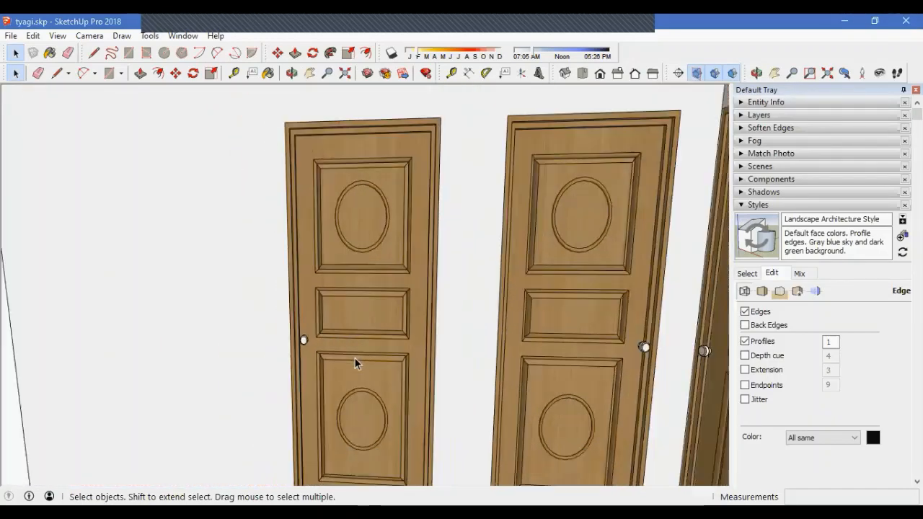
scroll(355, 363, "down", 10)
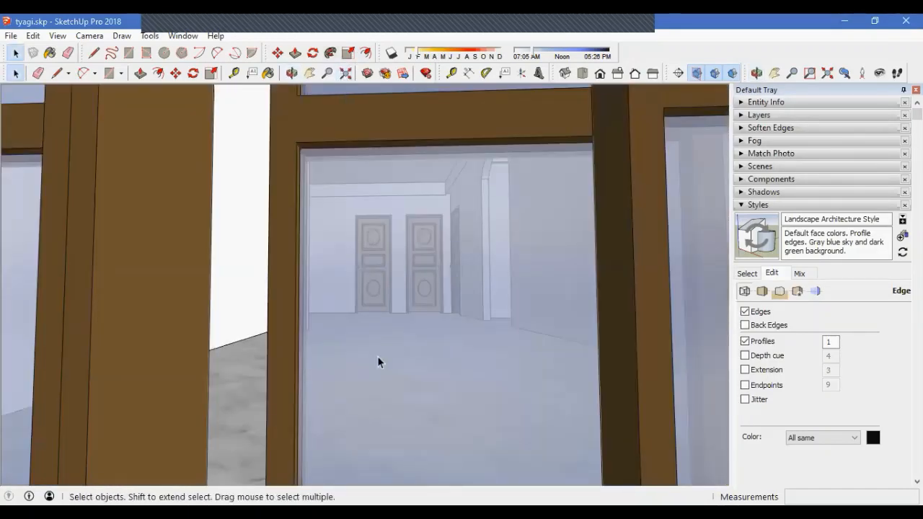
Replace the lengthwise section plane with a new one placed on the house's front facade
key("shift+z")
scroll(452, 286, "up", 3)
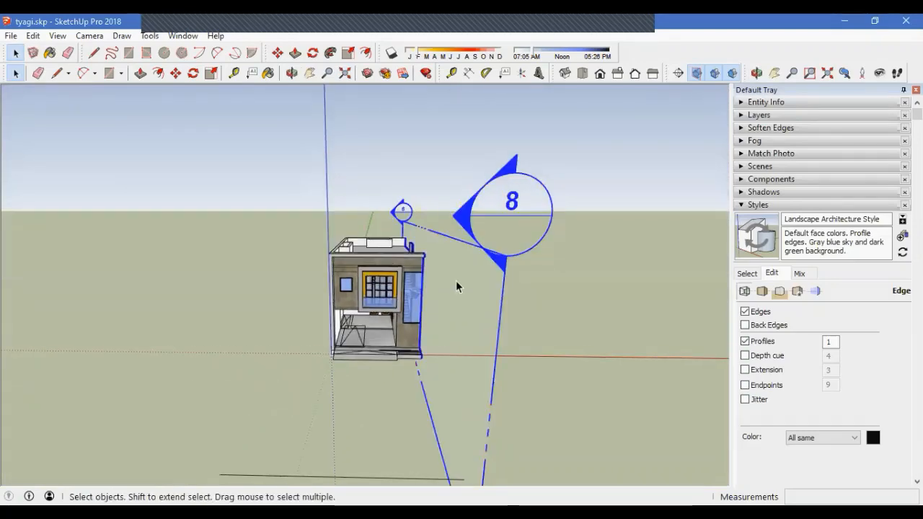
scroll(404, 295, "up", 6)
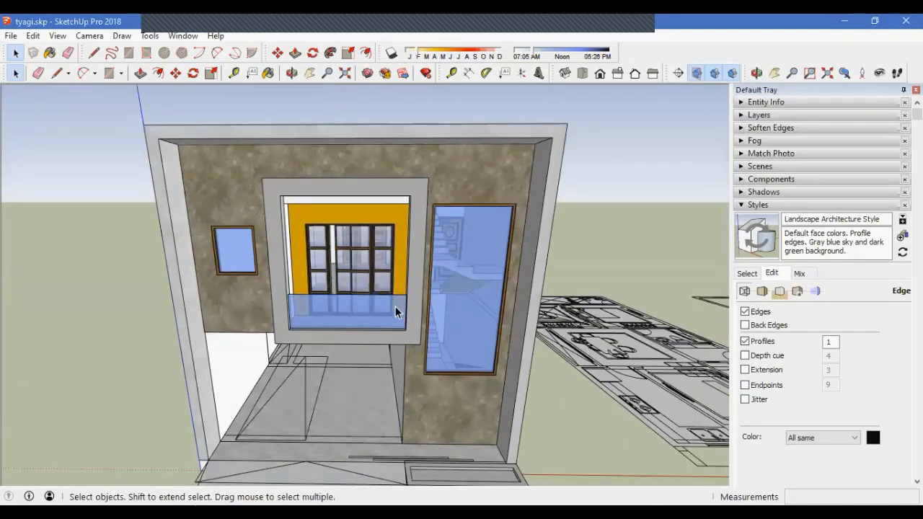
left_click(679, 74)
left_click(496, 307)
scroll(496, 307, "down", 3)
middle_click_drag(322, 276, 186, 305)
left_click(316, 205)
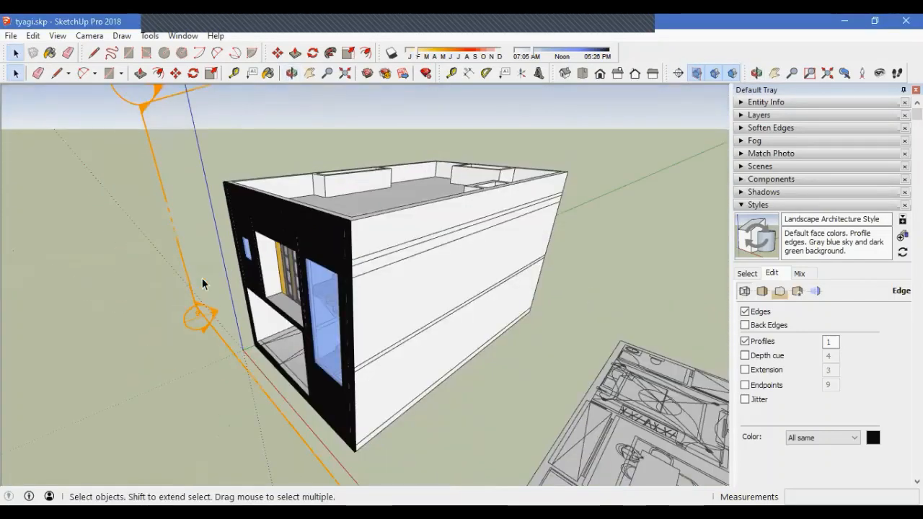
Move the new section plane back into the house to cut across the rear rooms, and inspect the exposed interiors
left_click(202, 282)
key("m")
left_click(200, 285)
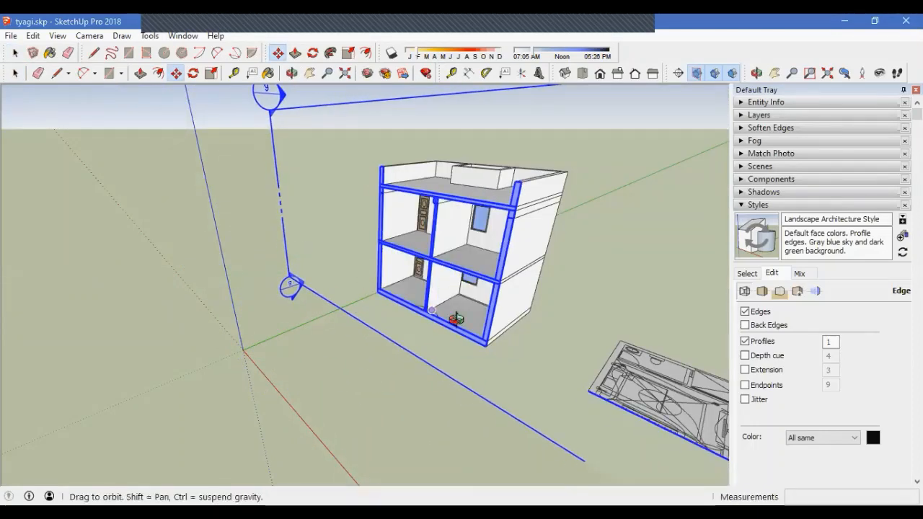
middle_click_drag(456, 318, 456, 236)
key("space")
scroll(461, 218, "up", 6)
scroll(455, 236, "up", 2)
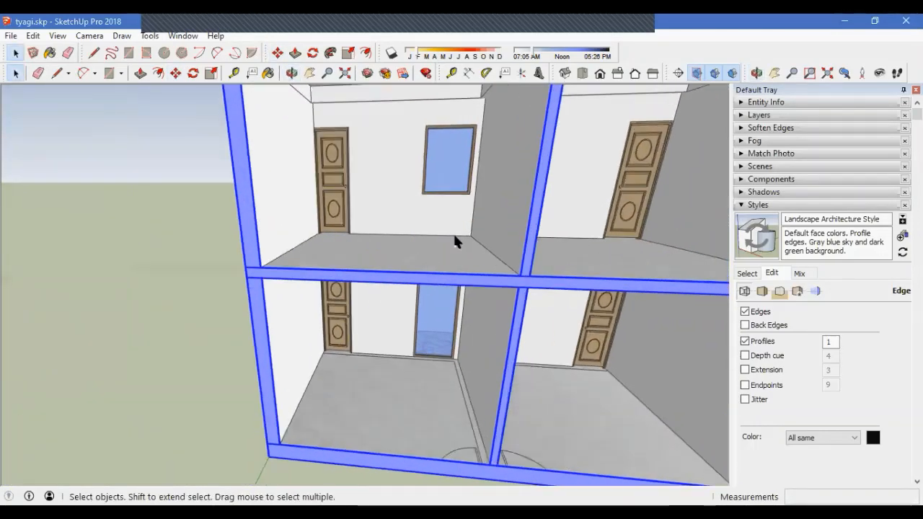
scroll(454, 236, "up", 2)
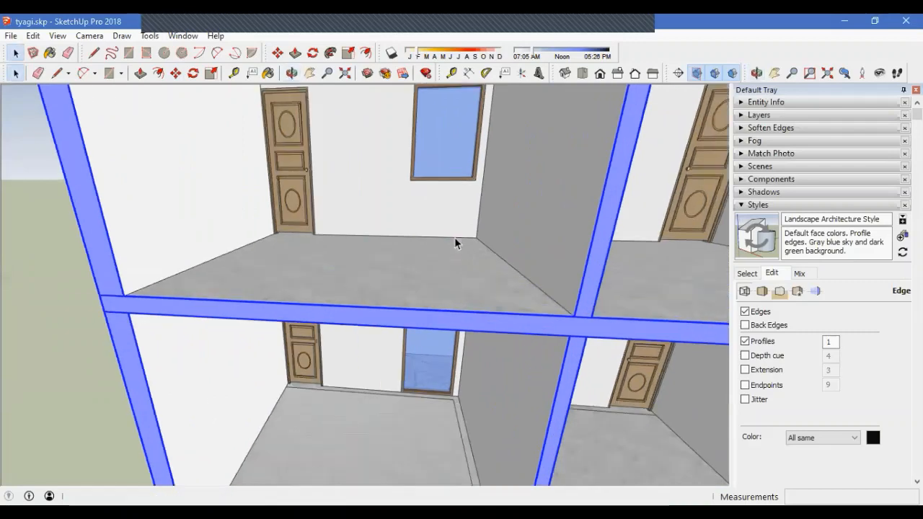
Position the camera on the upper rear room's floor with a 5' 6" height offset and turn toward the side wall
left_click(89, 36)
left_click(126, 293)
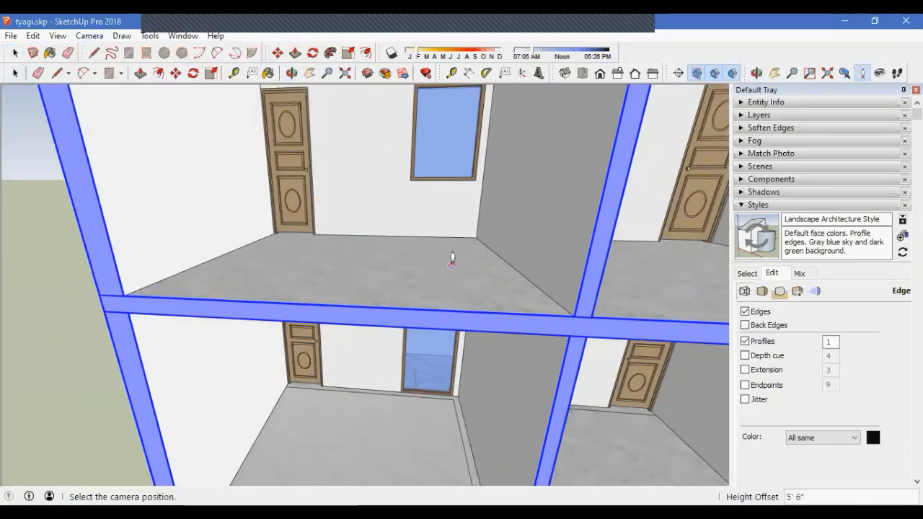
left_click(466, 245)
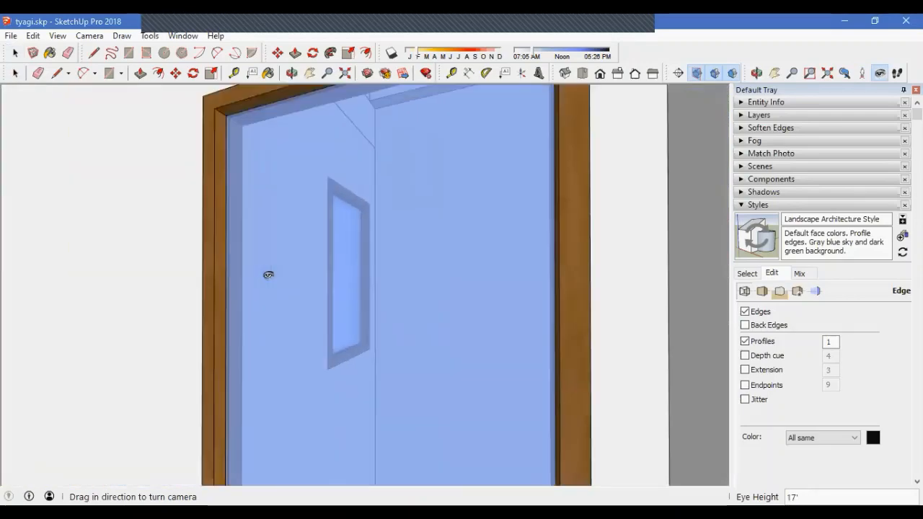
left_click_drag(268, 275, 451, 314)
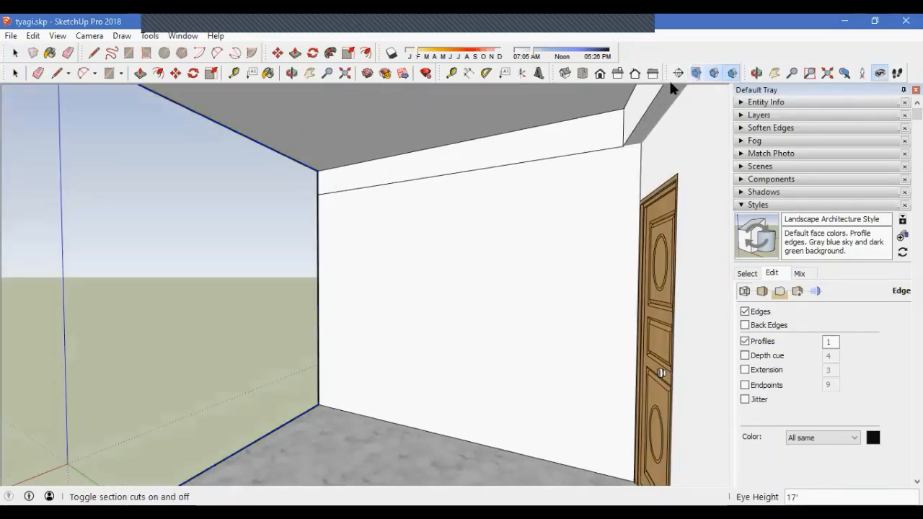
Hide the section plane and its cut, and look around the enclosed upper room's walls, door and window
middle_click_drag(461, 334, 533, 313)
middle_click_drag(442, 318, 514, 299)
middle_click_drag(379, 336, 382, 289)
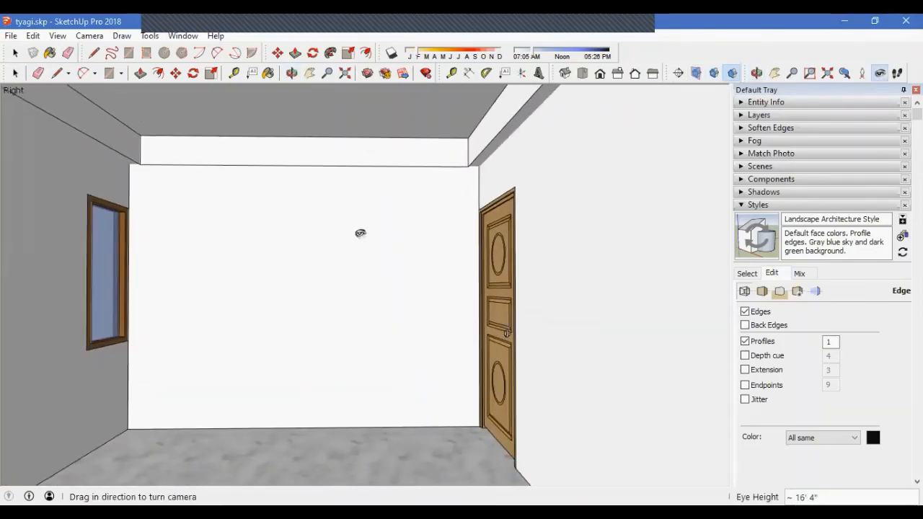
middle_click_drag(336, 354, 496, 376)
middle_click_drag(568, 389, 329, 394)
key("F3")
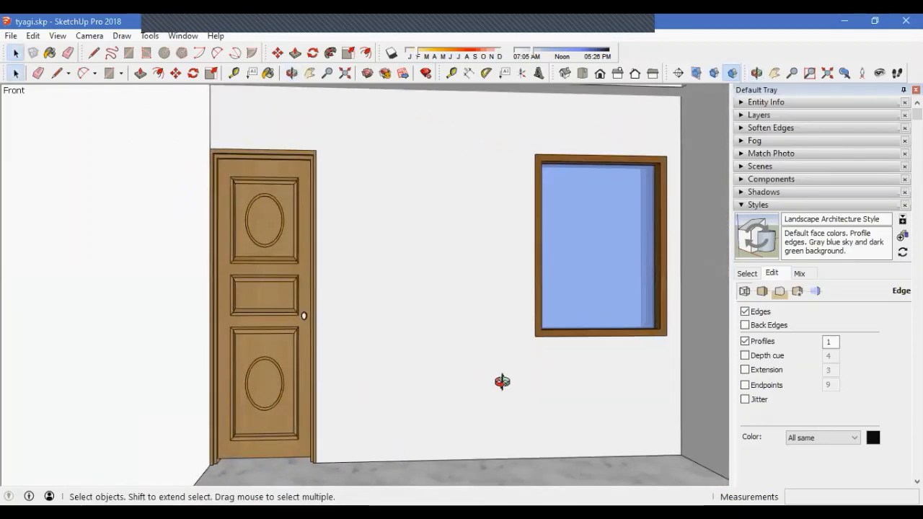
middle_click_drag(502, 381, 300, 318)
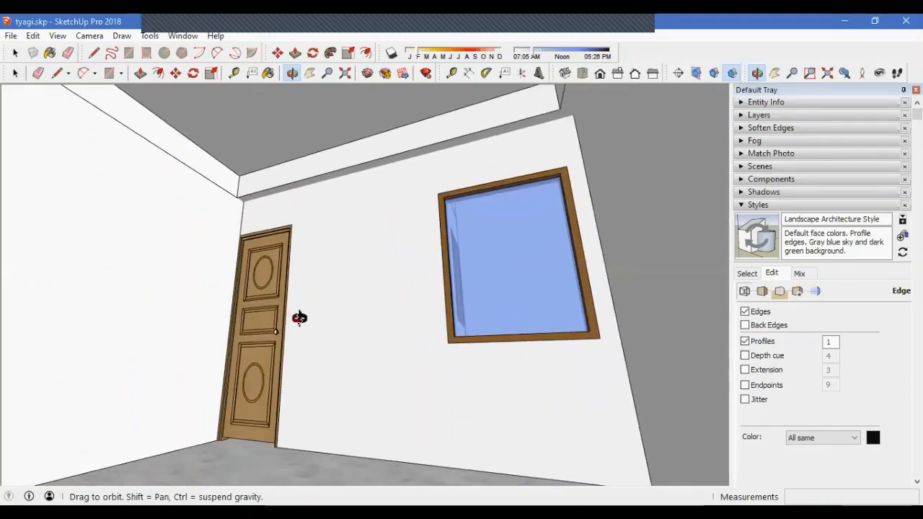
Close the style settings, show the Outliner and collapse the Model group's tree
left_click(761, 205)
left_click(766, 220)
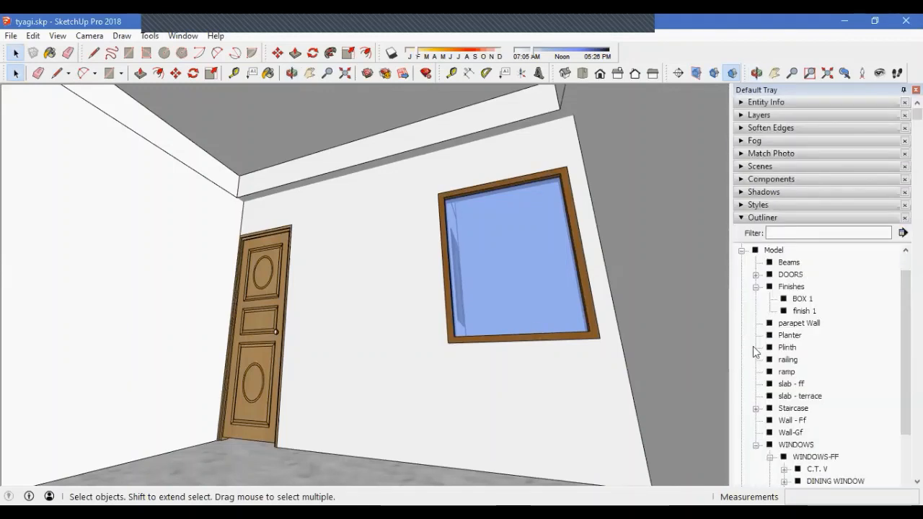
scroll(775, 364, "down", 3)
scroll(775, 364, "up", 3)
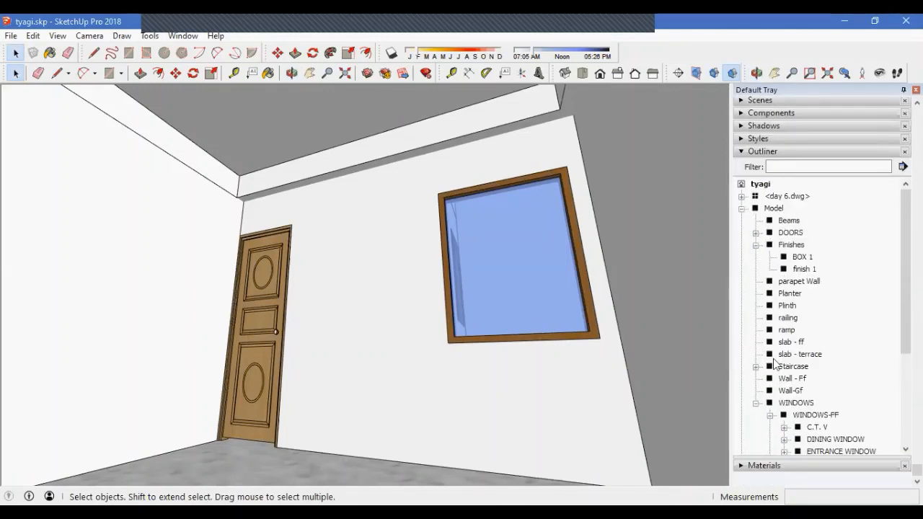
left_click(743, 209)
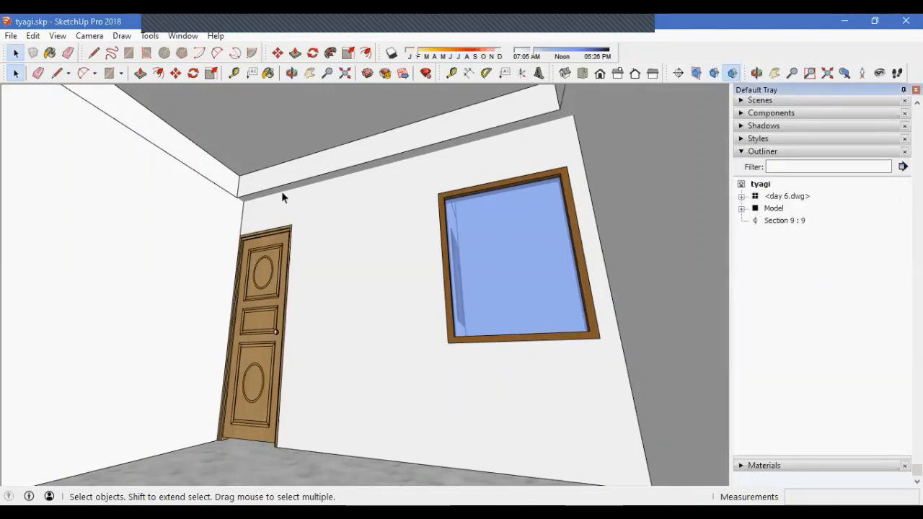
Draw a narrow rectangle along the beam's underside above the door and window, and extrude it 1" downward
middle_click_drag(281, 191, 330, 207)
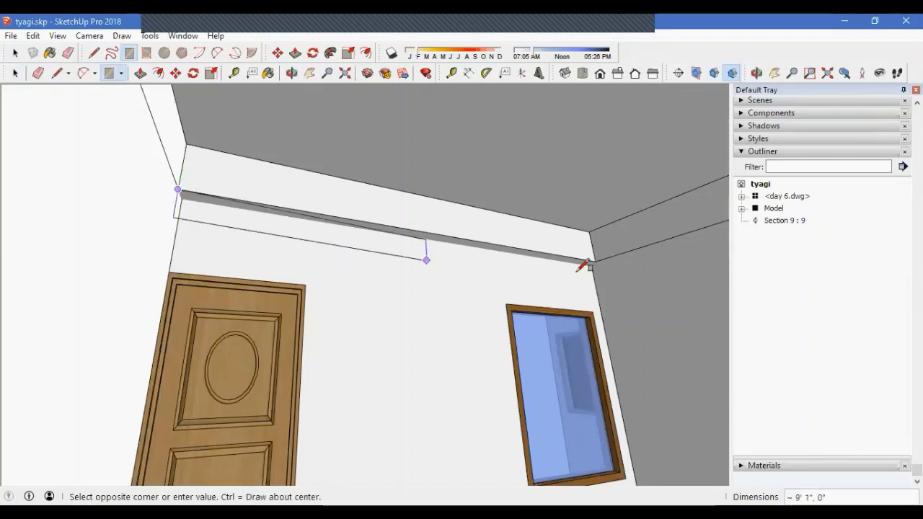
scroll(598, 265, "up", 3)
middle_click_drag(589, 258, 508, 249)
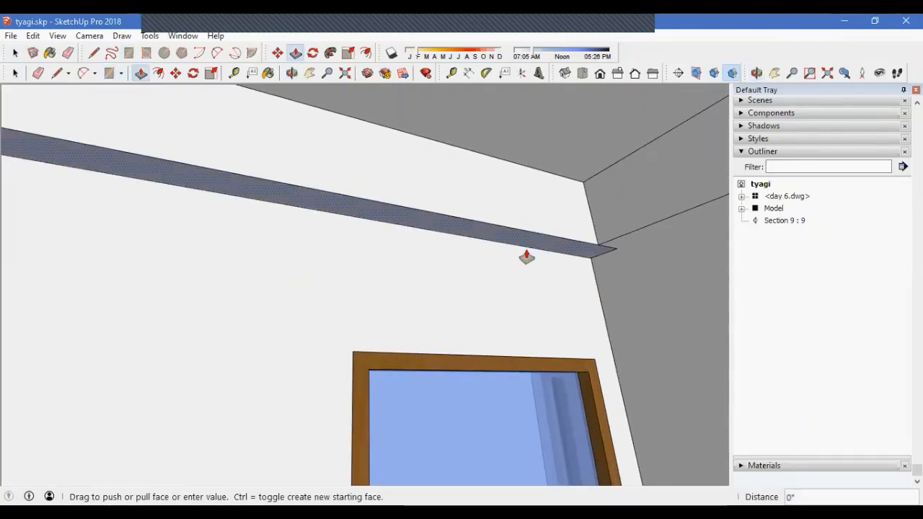
type("1")
key("Return")
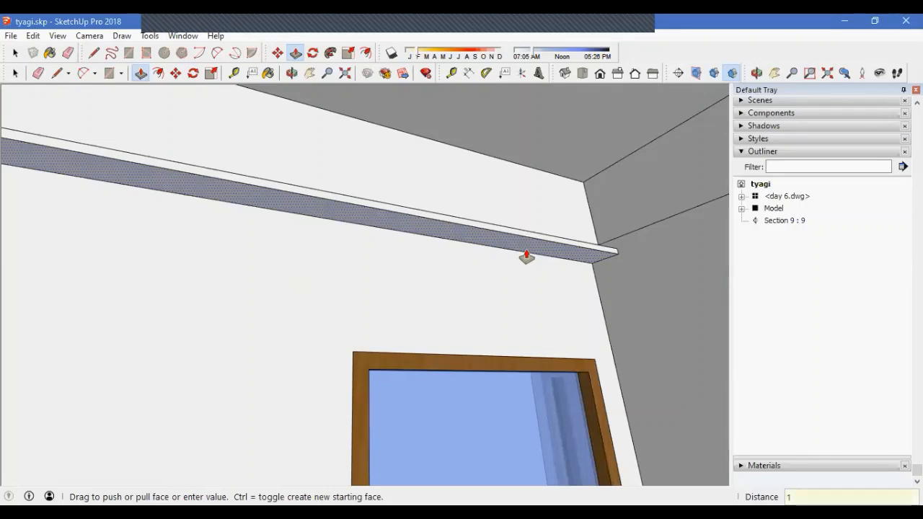
Push/Pull the long edge face of the strip about 11' 7" across the room to form a ceiling slab
middle_click_drag(569, 302, 626, 306)
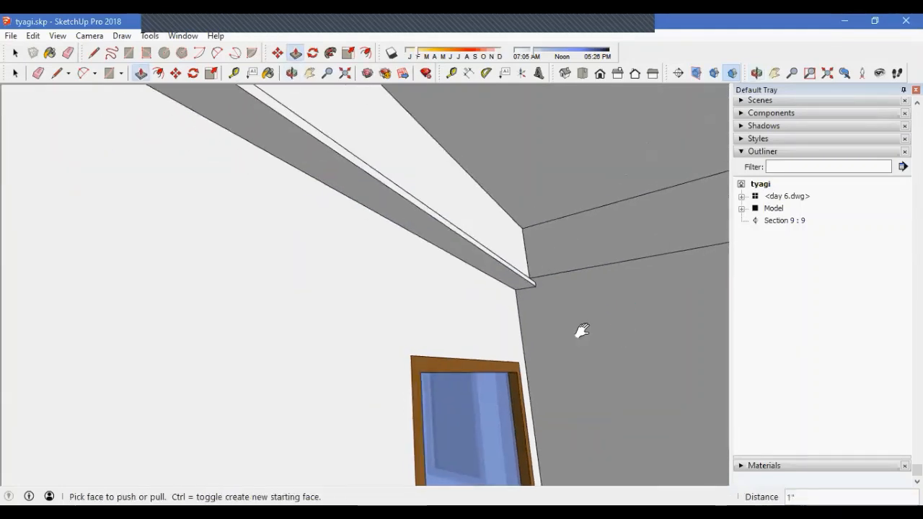
middle_click_drag(583, 331, 498, 340)
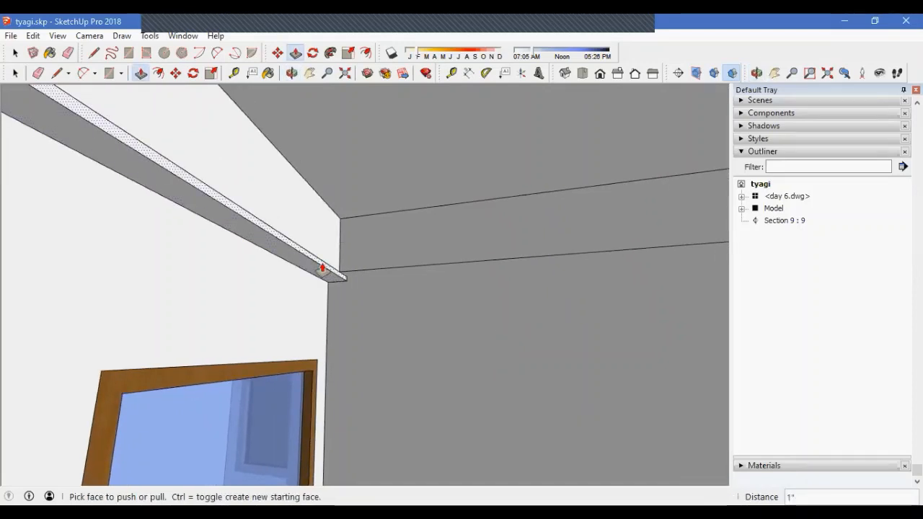
left_click_drag(322, 269, 570, 332)
middle_click_drag(608, 349, 575, 284)
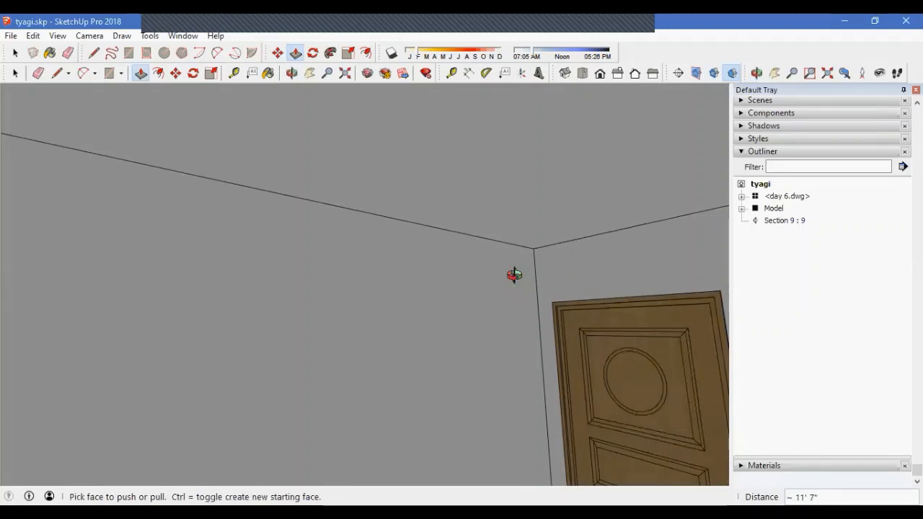
middle_click_drag(514, 275, 536, 280)
Group the ceiling slab, name the group Ceiling and nest it inside the Model group
key("space")
mouse_move(295, 316)
middle_mouse_down()
mouse_move(383, 319)
mouse_move(288, 310)
mouse_move(165, 282)
mouse_move(422, 344)
mouse_move(223, 307)
mouse_move(408, 324)
mouse_move(315, 325)
mouse_move(386, 323)
mouse_move(367, 373)
mouse_move(389, 391)
mouse_move(396, 422)
mouse_move(398, 346)
middle_mouse_up()
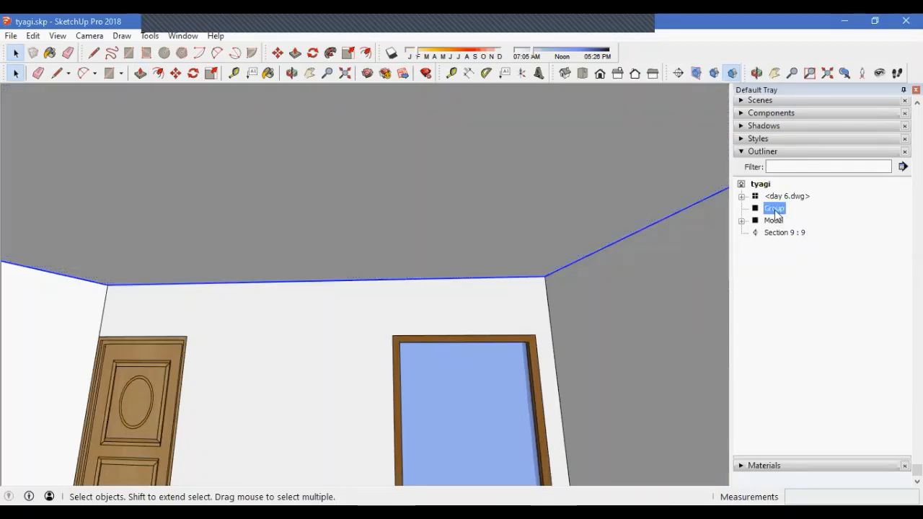
left_click(824, 443)
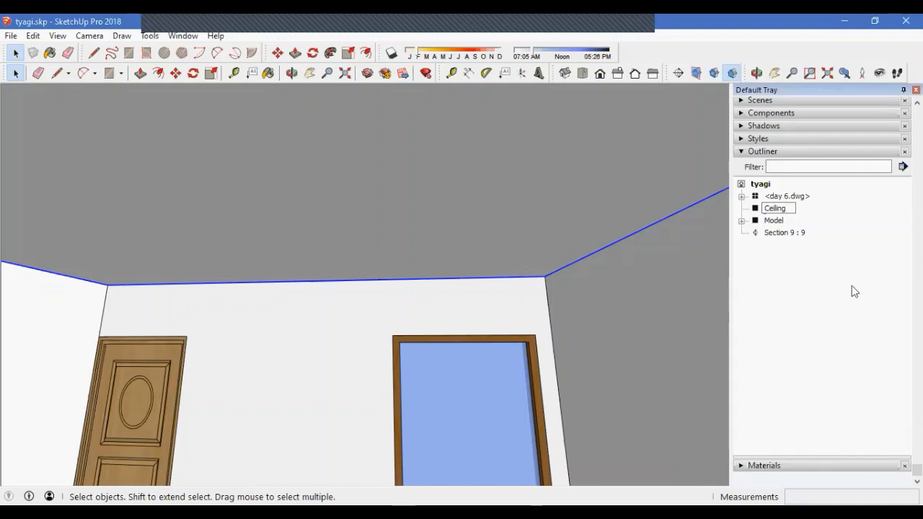
type("Ceiling")
key("Return")
left_click_drag(776, 209, 775, 225)
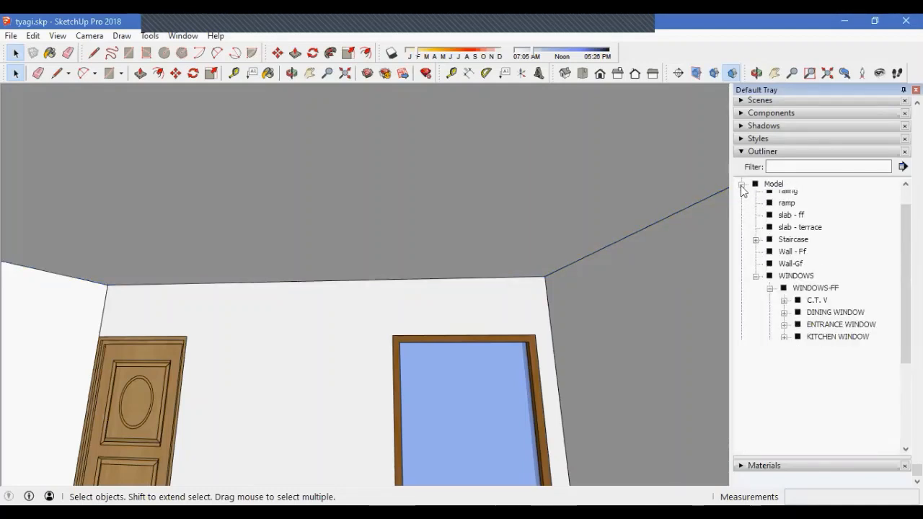
Turn the section cut back on and examine the new ceiling in the cross-section from outside
middle_click_drag(390, 313, 418, 345)
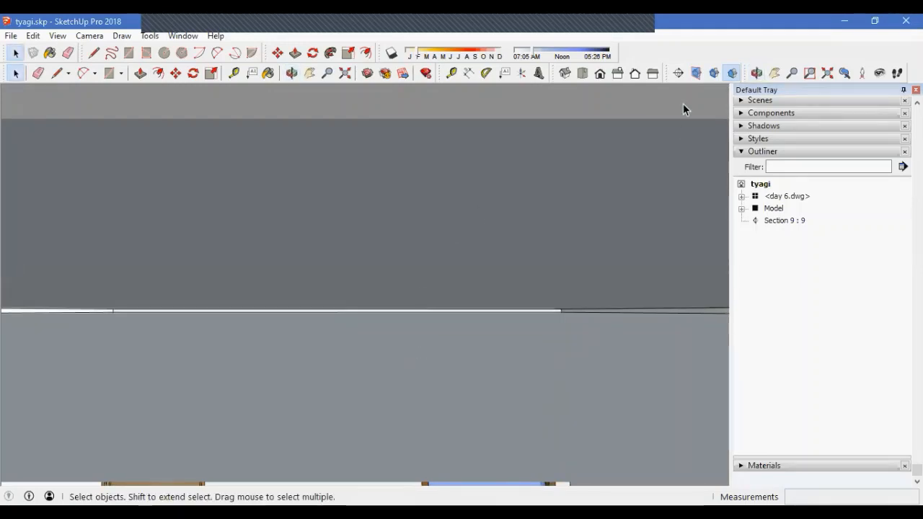
scroll(429, 272, "down", 10)
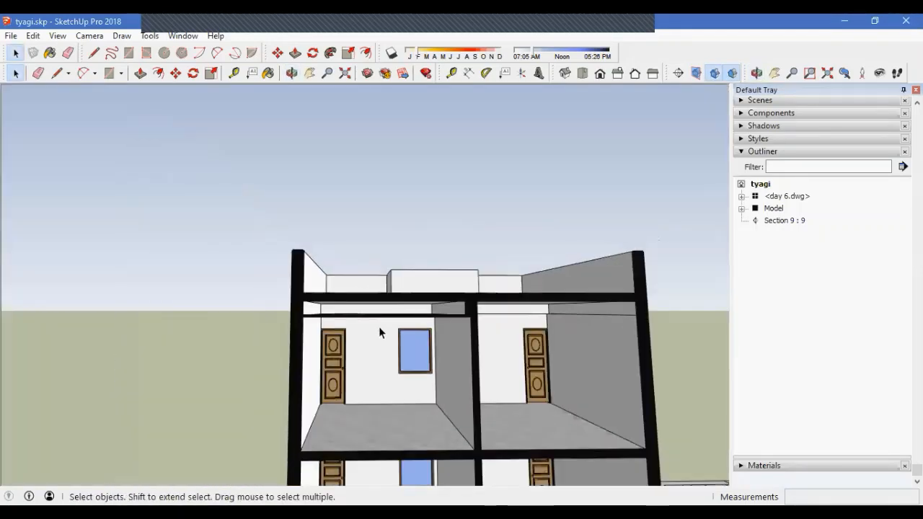
scroll(379, 328, "down", 3)
middle_click_drag(379, 328, 461, 248)
scroll(383, 293, "up", 5)
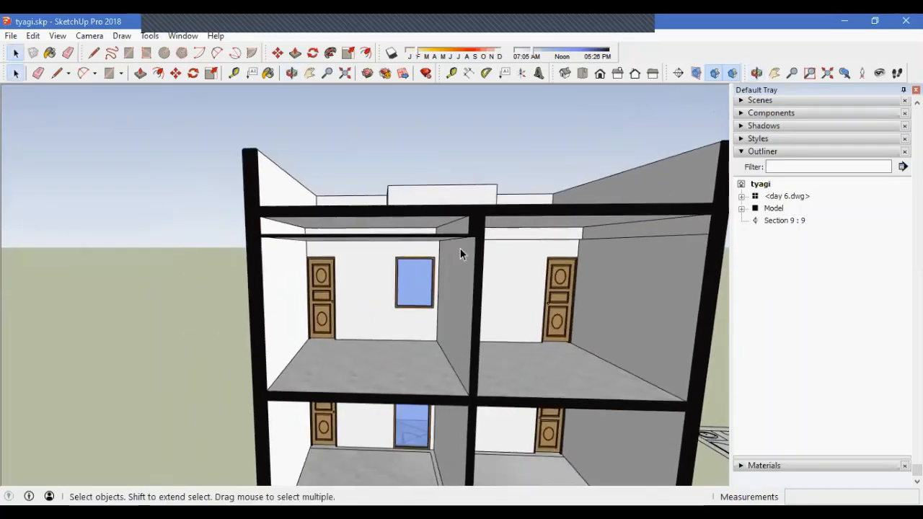
Examine the new ceiling slab in the cross-section from outside, at close range and from below
scroll(485, 231, "up", 4)
middle_click_drag(429, 211, 437, 237)
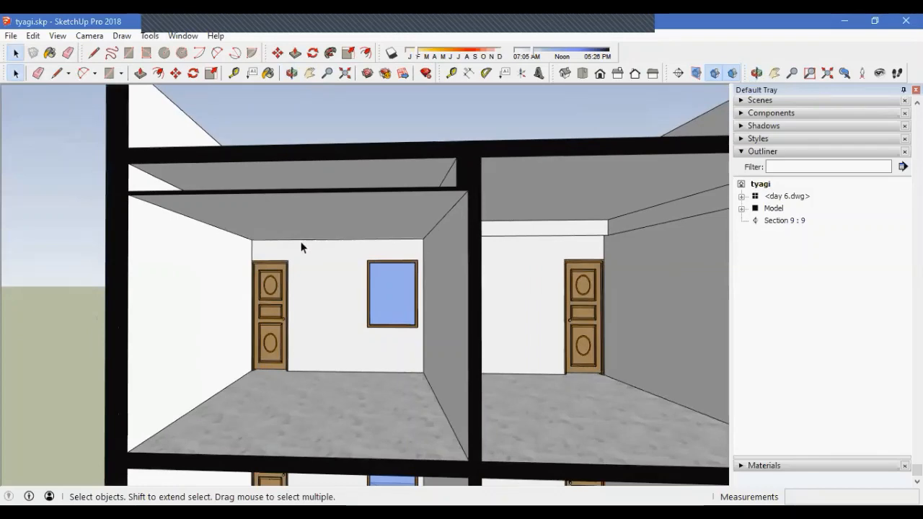
middle_click_drag(353, 189, 386, 230)
middle_click_drag(455, 266, 358, 295)
scroll(318, 263, "up", 5)
middle_click_drag(349, 264, 349, 232)
scroll(336, 274, "down", 6)
scroll(349, 236, "up", 4)
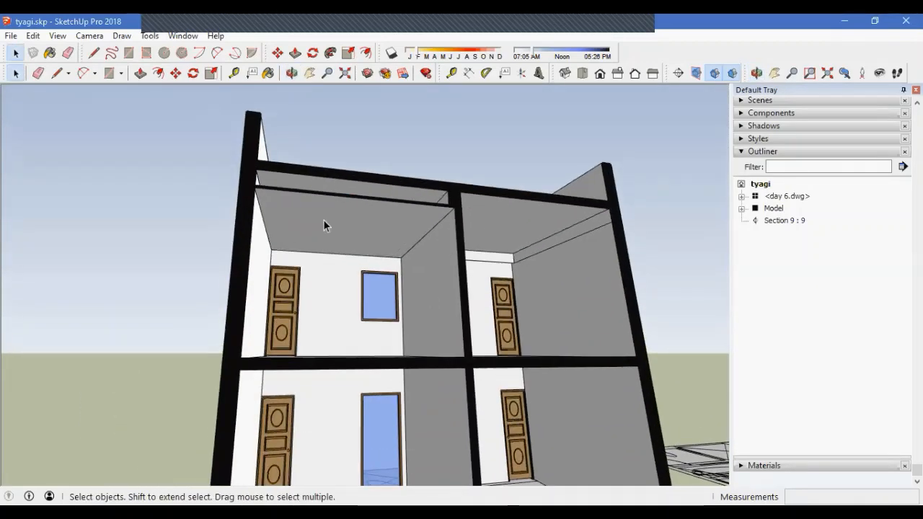
Display the section planes and delete the existing vertical section plane
middle_click_drag(315, 239, 469, 343)
scroll(383, 360, "down", 3)
middle_click_drag(588, 230, 607, 231)
left_click(698, 73)
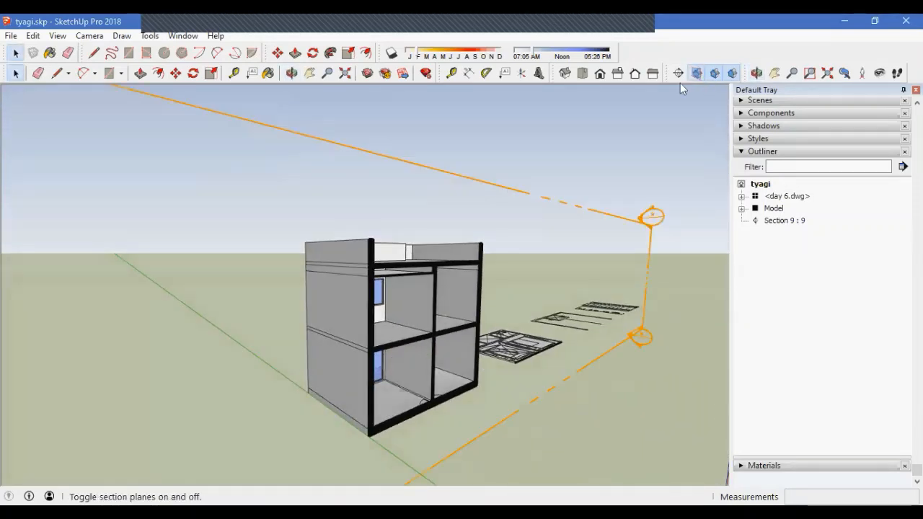
key("Delete")
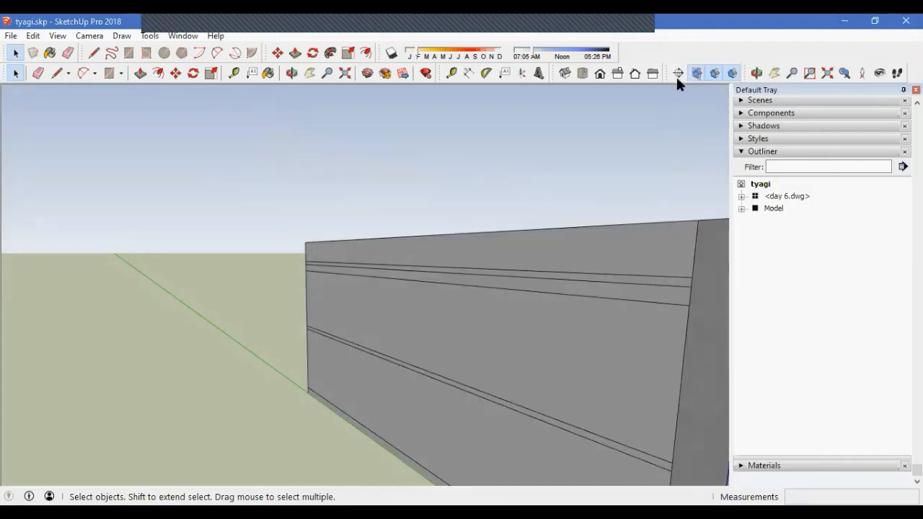
left_click(679, 73)
left_click(453, 309)
left_click(470, 308)
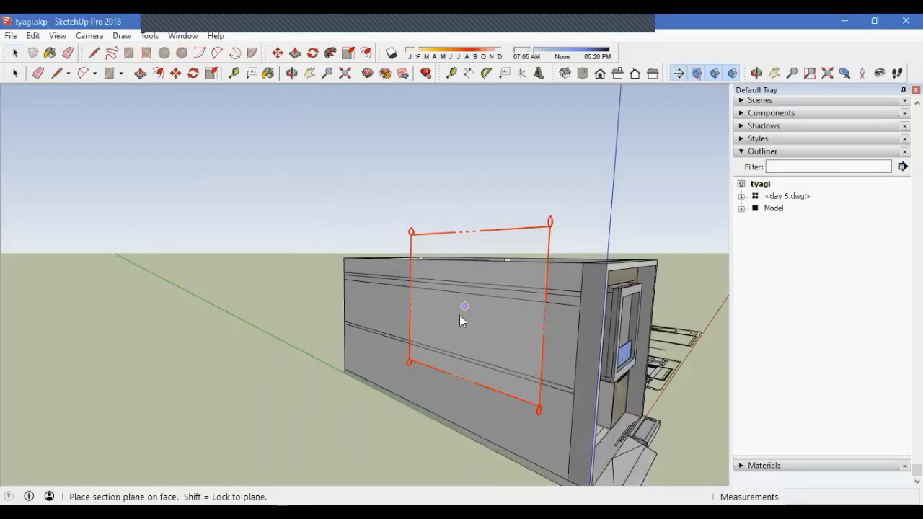
middle_click_drag(459, 315, 552, 364)
left_click(543, 321)
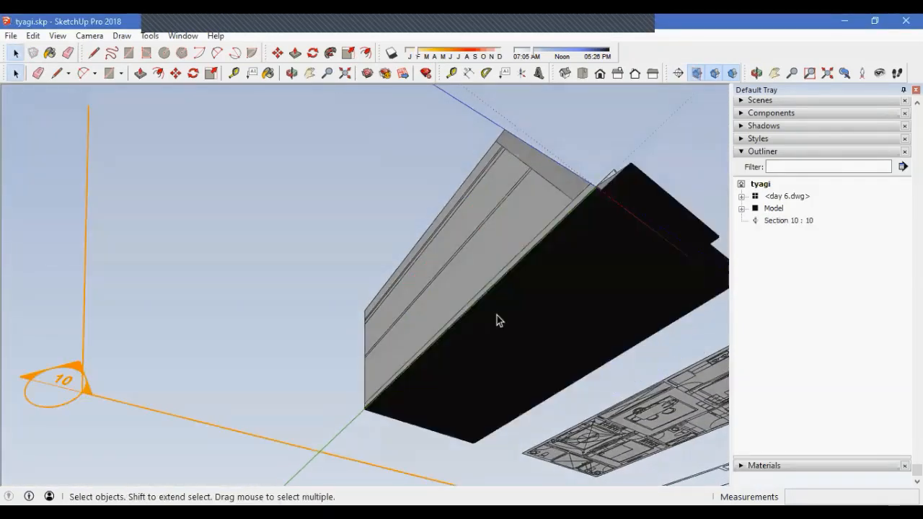
middle_click_drag(235, 345, 375, 259)
key("space")
key("Delete")
Place a horizontal section plane on the terrace floor and move it down to cut through the upper-floor rooms
left_click(680, 72)
left_click(505, 308)
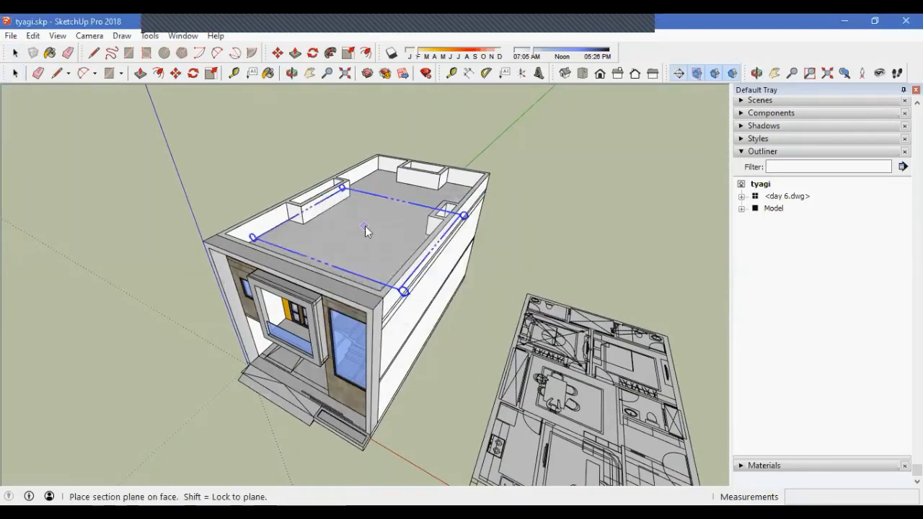
left_click(368, 231)
left_click(569, 211)
key("m")
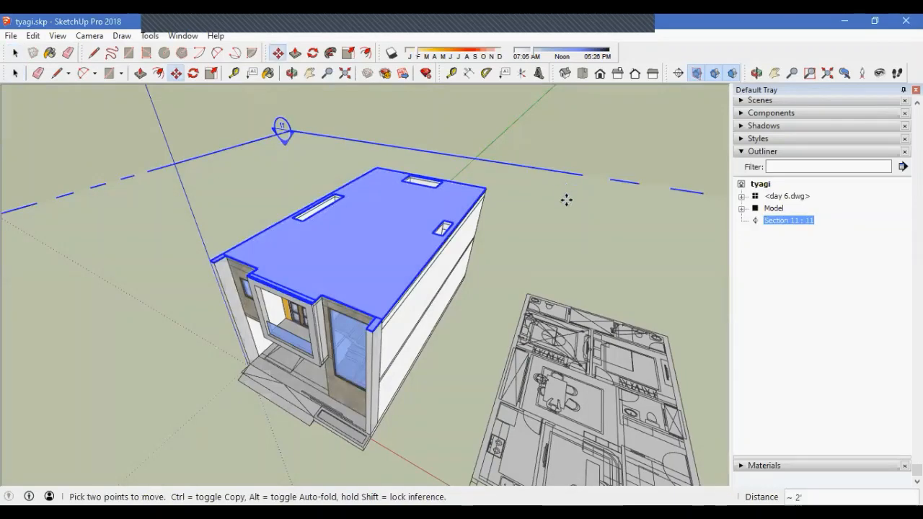
left_click(567, 200)
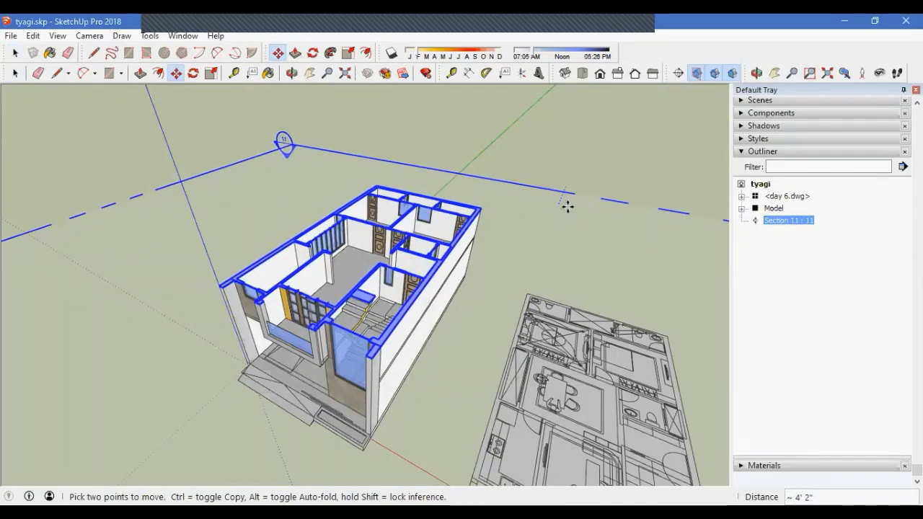
left_click(510, 257)
middle_click_drag(510, 257, 439, 259)
Reverse the horizontal section plane's direction and align the view with it
key("space")
left_click(461, 176)
scroll(442, 216, "up", 6)
middle_click_drag(400, 297, 332, 288)
scroll(422, 343, "down", 6)
right_click(487, 243)
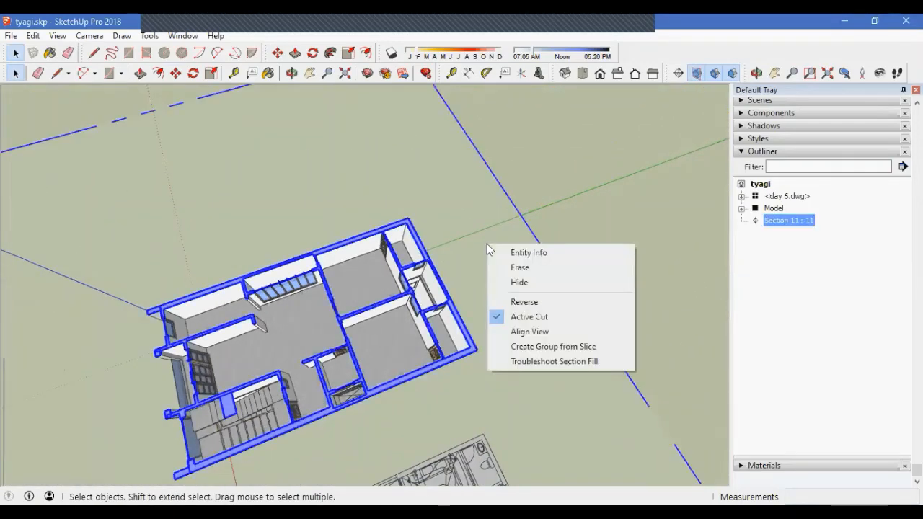
left_click(537, 303)
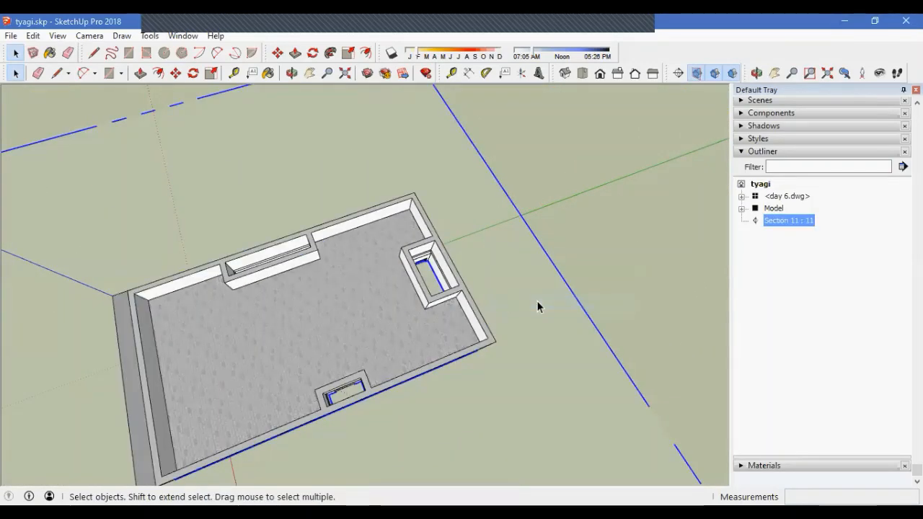
right_click(537, 307)
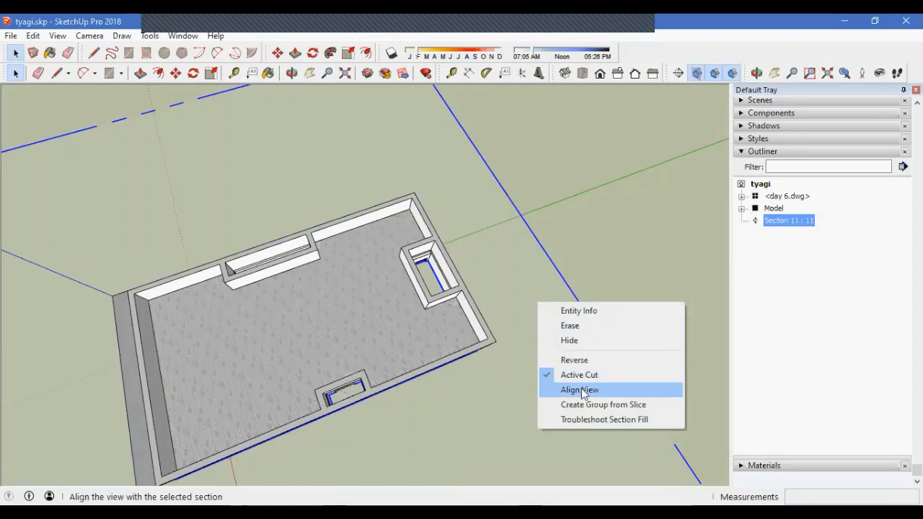
left_click(582, 388)
Examine the upper-floor room ceilings from below through the reversed cut, with the section planes hidden
scroll(595, 242, "up", 5)
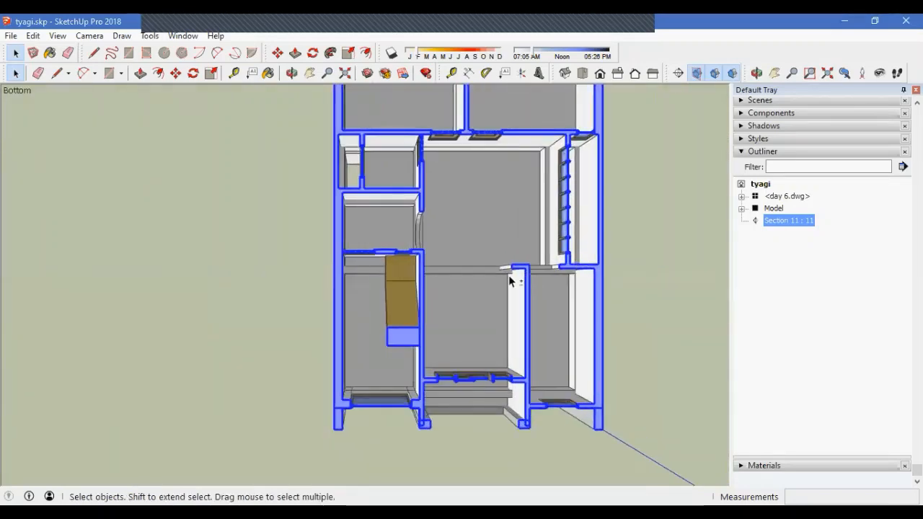
middle_click_drag(512, 280, 374, 284, "shift")
scroll(395, 374, "down", 4)
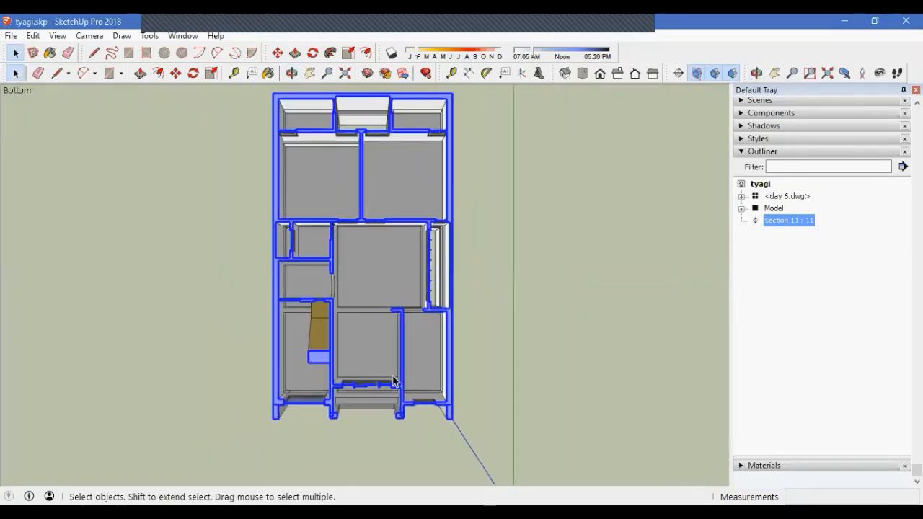
scroll(317, 278, "up", 8)
middle_click_drag(556, 325, 455, 326, "shift")
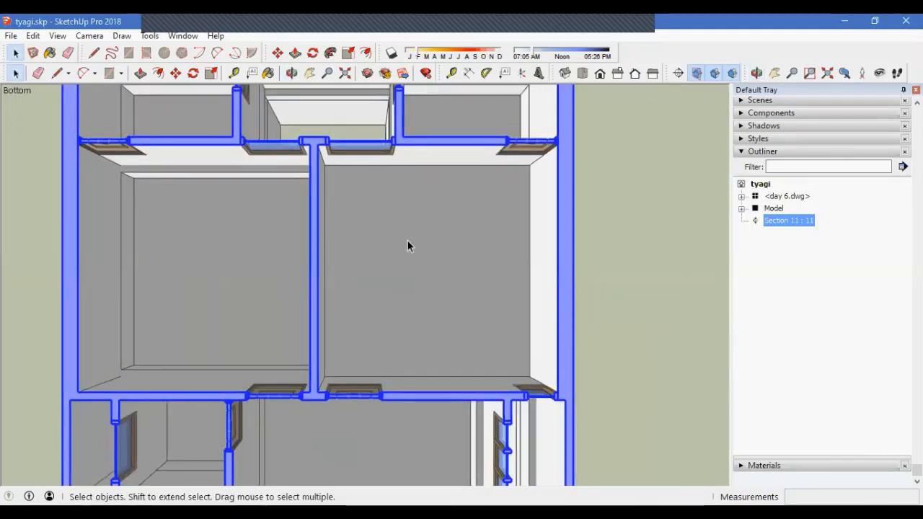
scroll(396, 337, "down", 2)
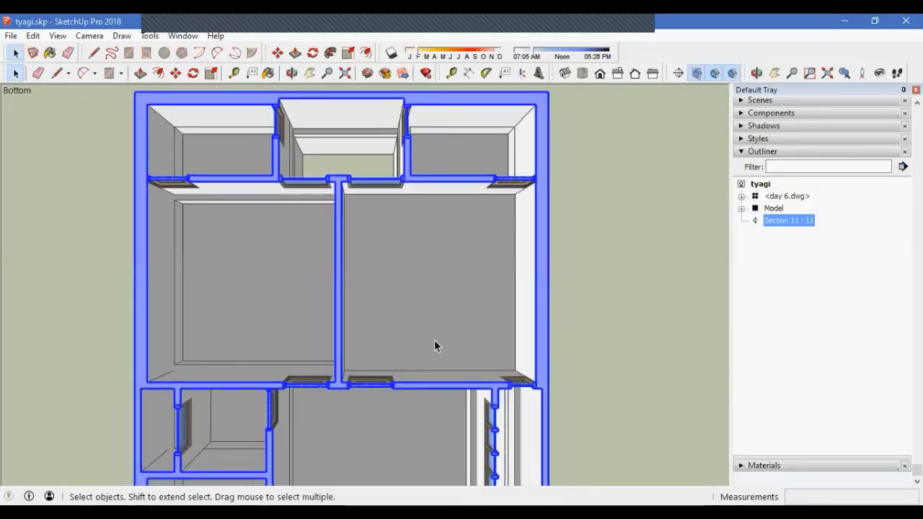
scroll(216, 274, "up", 2)
scroll(274, 245, "down", 3)
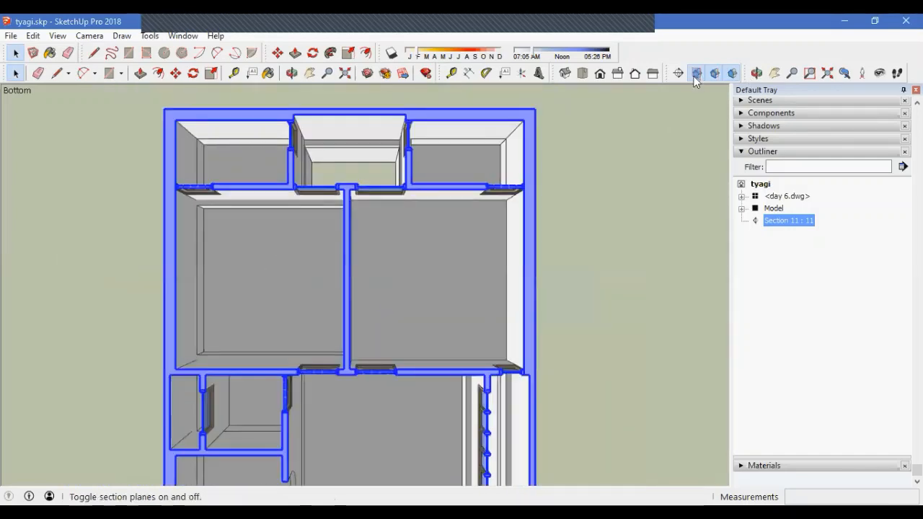
left_click(634, 247)
scroll(205, 232, "up", 2)
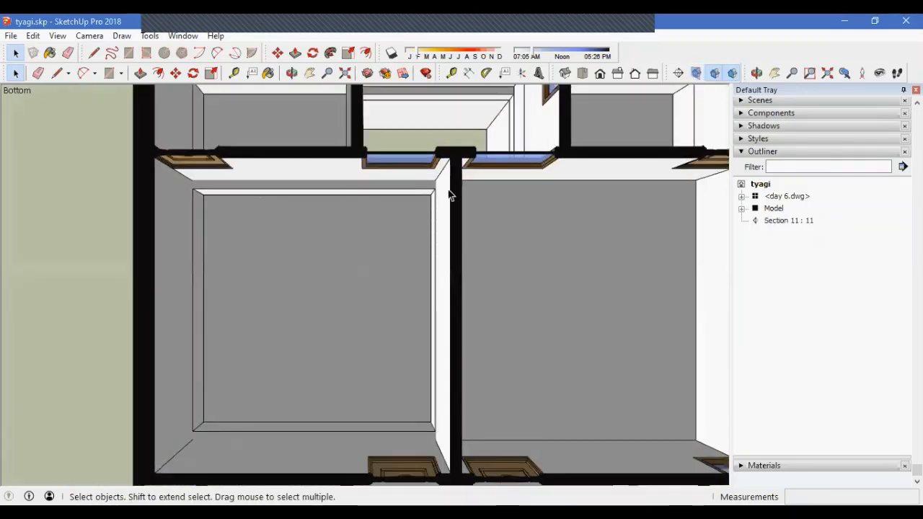
scroll(253, 315, "down", 4)
scroll(388, 408, "down", 3)
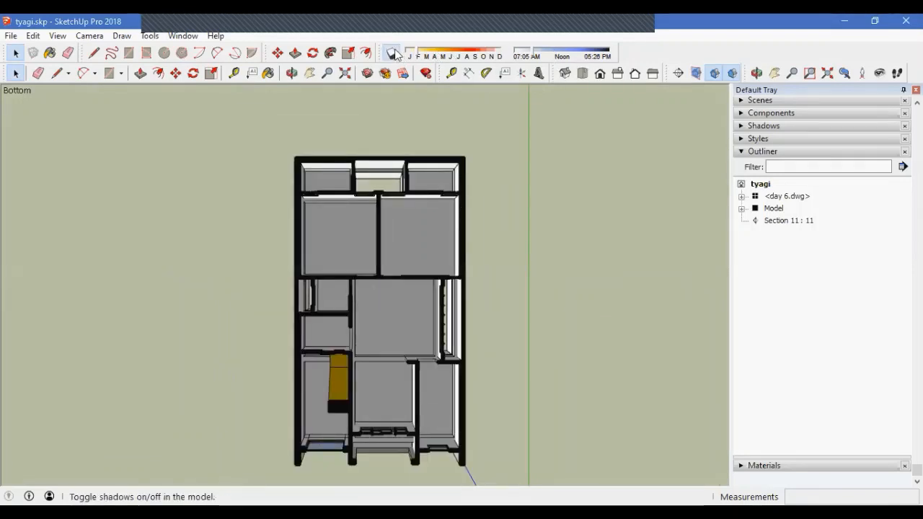
scroll(388, 243, "up", 5)
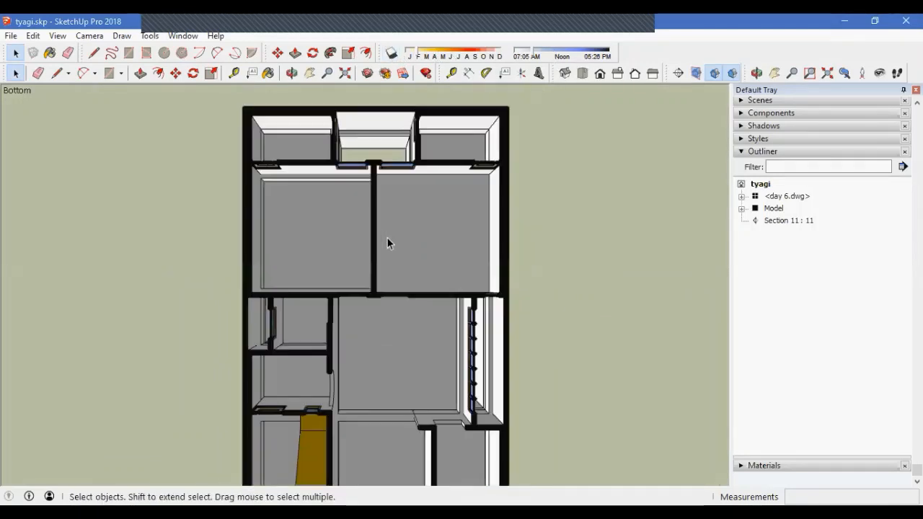
Open the Ceiling group inside the Model group for editing
middle_click_drag(422, 339, 382, 282)
left_click(371, 296)
double_click(363, 279)
left_click(374, 285)
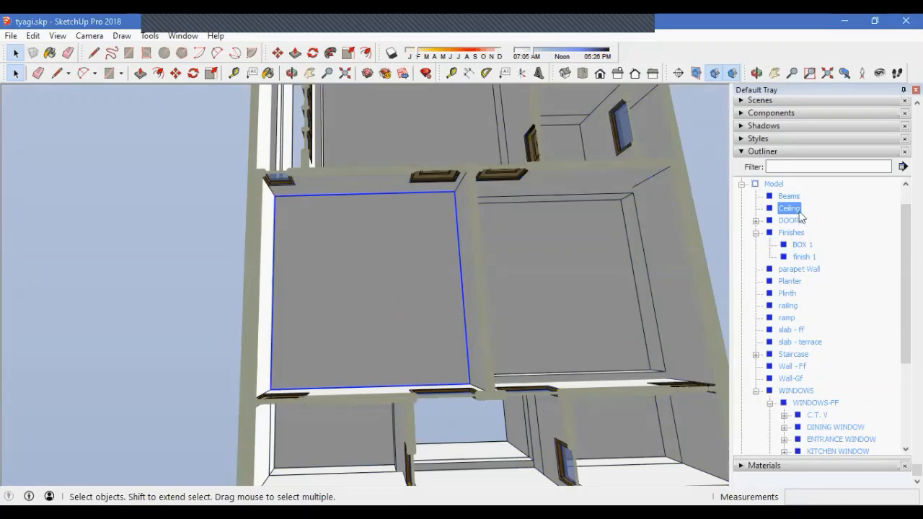
double_click(429, 253)
Offset the outline of the ceiling slab's underside inward by about 2' 4"
left_click(377, 278)
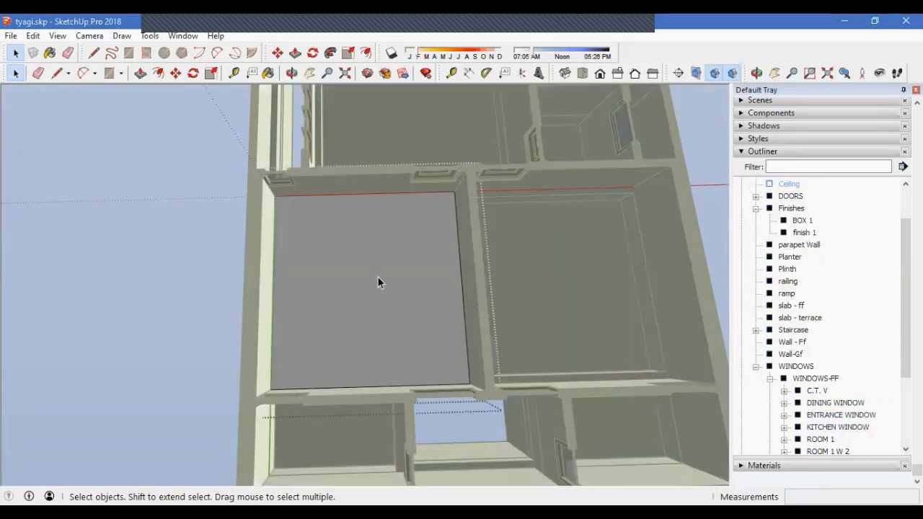
middle_click_drag(377, 278, 374, 303)
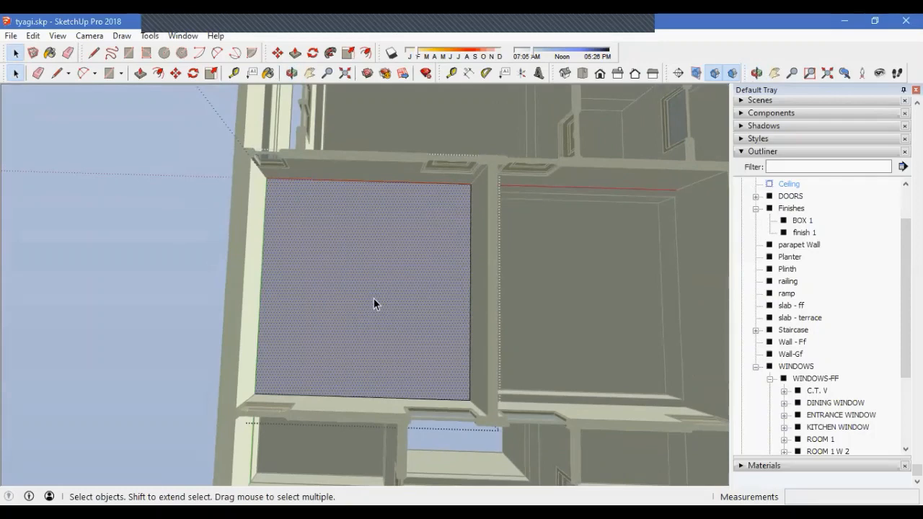
key("f")
left_click(381, 213)
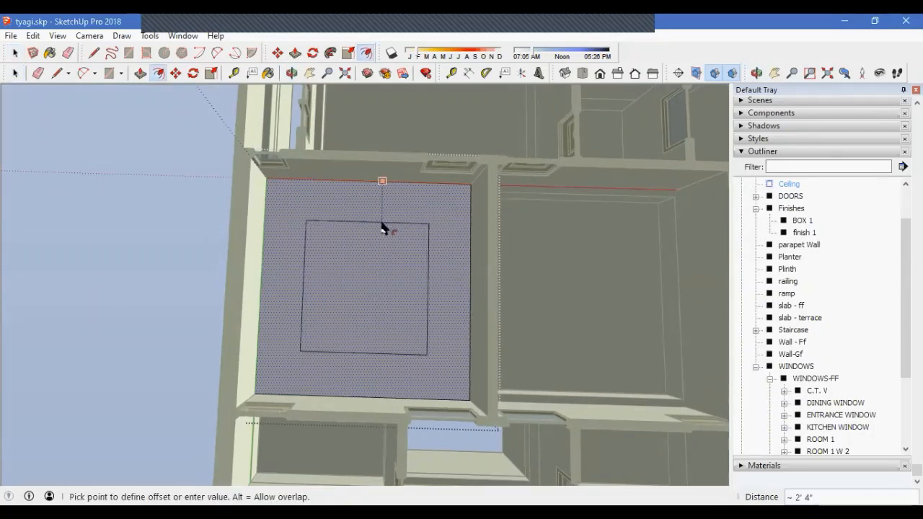
left_click(382, 227)
Push/Pull the inner rectangle 1" through the slab to cut an opening in the middle of the ceiling
middle_click_drag(382, 227, 407, 287)
key("p")
left_click(394, 241)
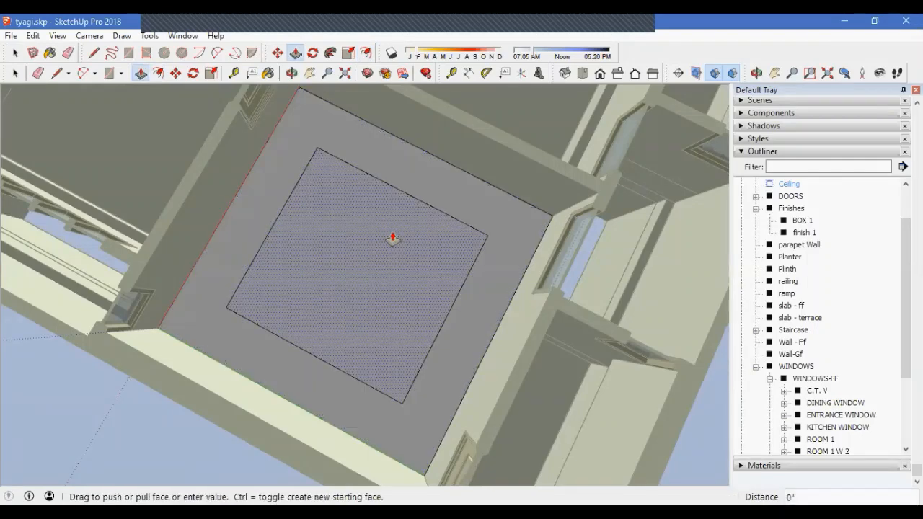
left_click(365, 282)
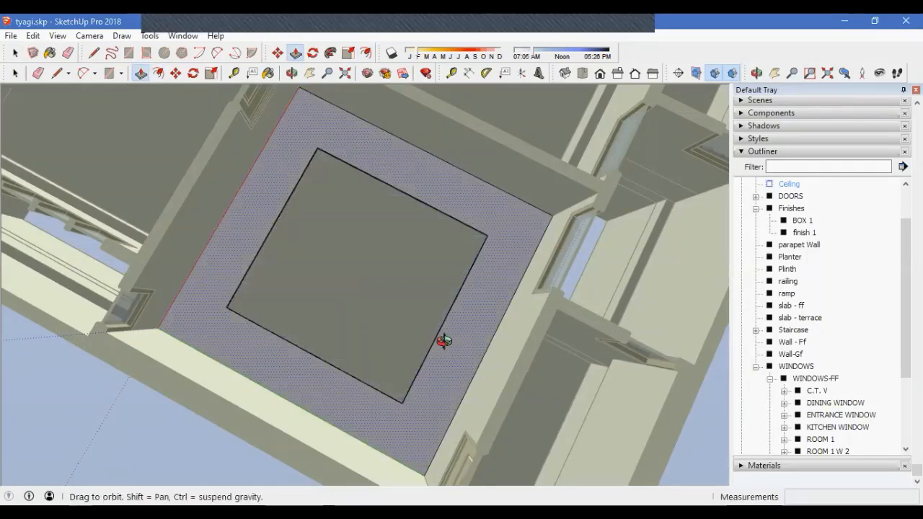
Offset the outer edge of the ceiling's top face inward by 1'8 around the opening
mouse_move(443, 336)
middle_mouse_down()
mouse_move(377, 454)
mouse_move(386, 467)
middle_mouse_up()
scroll(366, 474, "up", 3)
scroll(425, 432, "up", 3)
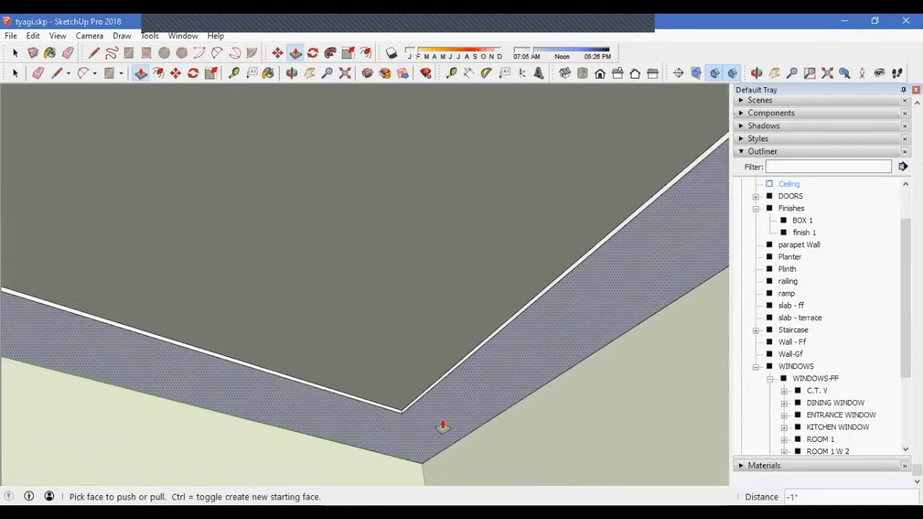
scroll(447, 344, "down", 5)
middle_click_drag(445, 346, 327, 427)
scroll(371, 383, "up", 5)
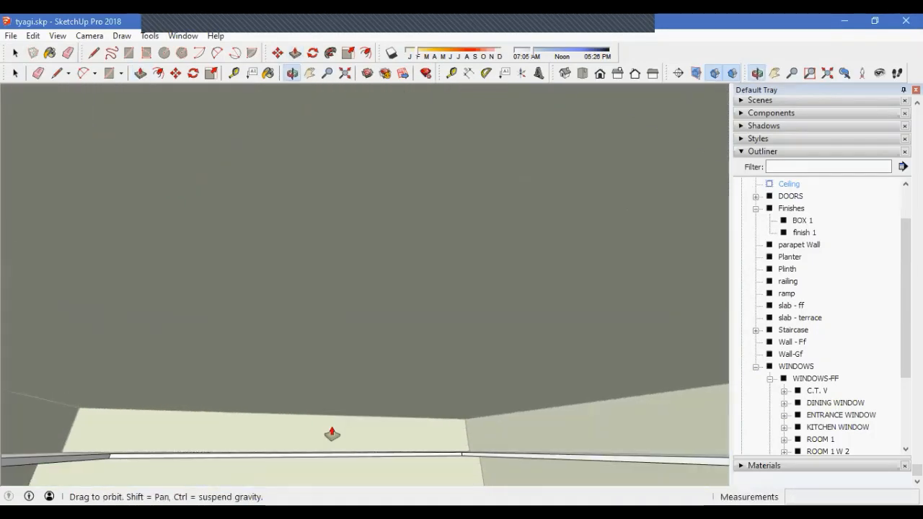
mouse_move(377, 398)
middle_mouse_down()
mouse_move(365, 365)
mouse_move(370, 399)
middle_mouse_up()
scroll(369, 373, "up", 3)
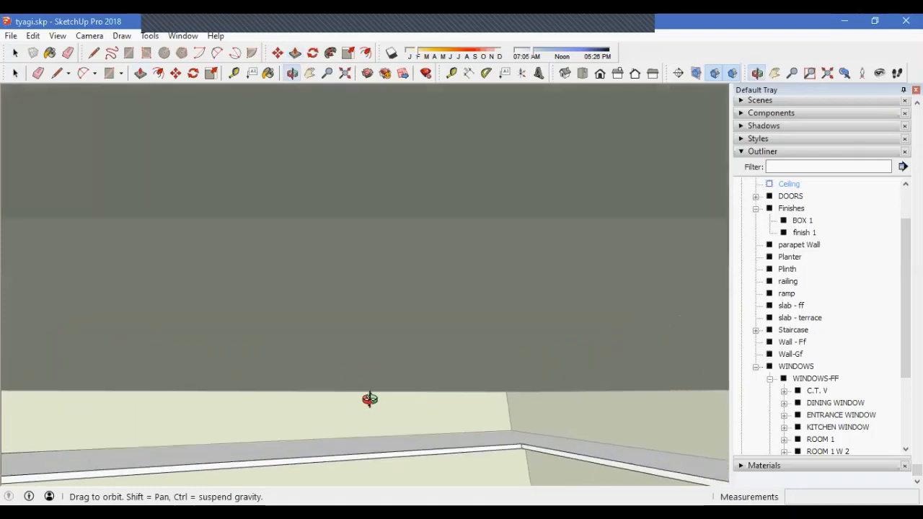
middle_click_drag(435, 431, 441, 376)
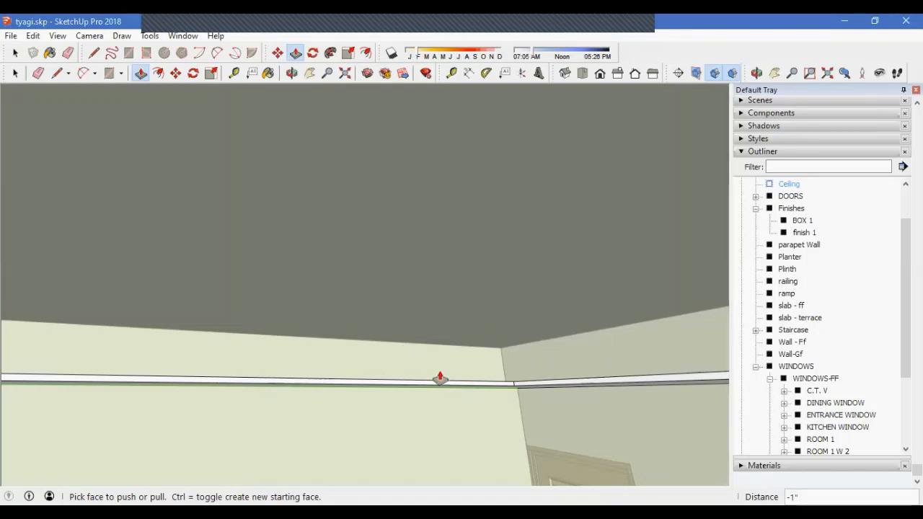
middle_click_drag(448, 394, 456, 373)
key("f")
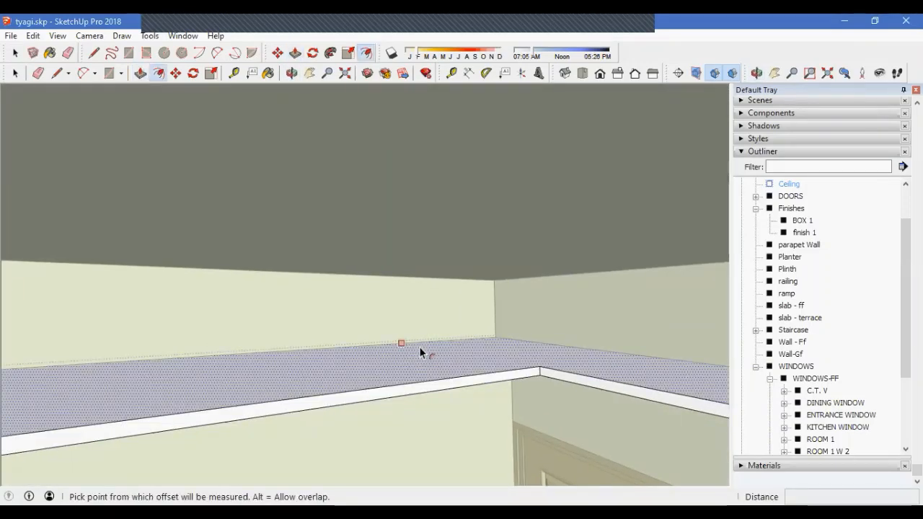
left_click(402, 343)
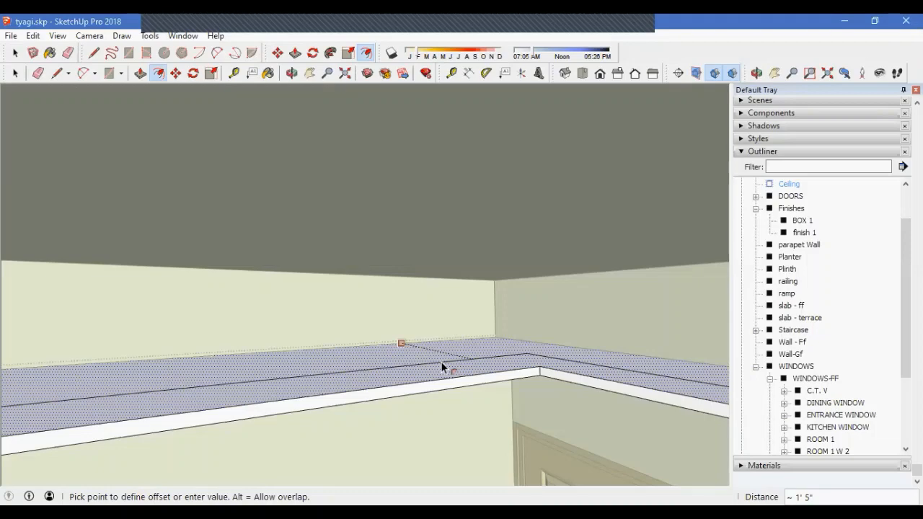
key("Return")
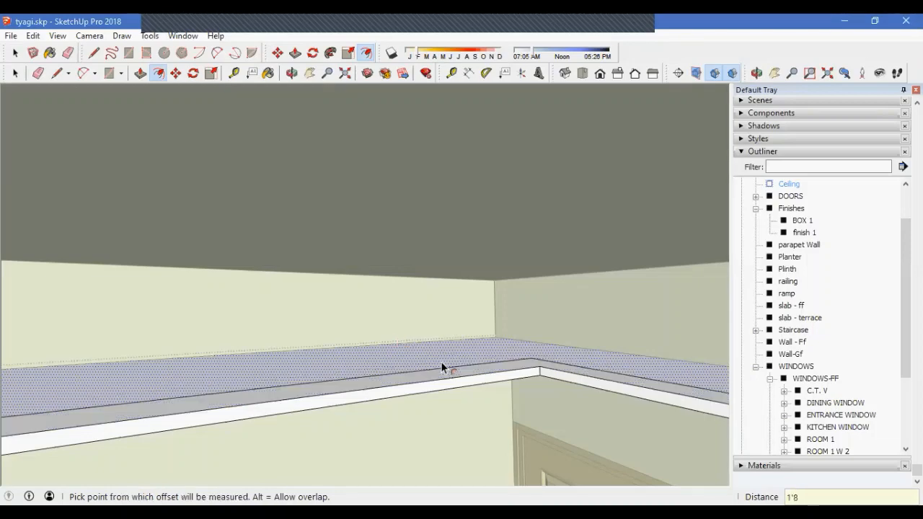
Offset the outline around the ceiling opening inward by 1" to form a thin rim strip on the top face
middle_click_drag(441, 362, 455, 376)
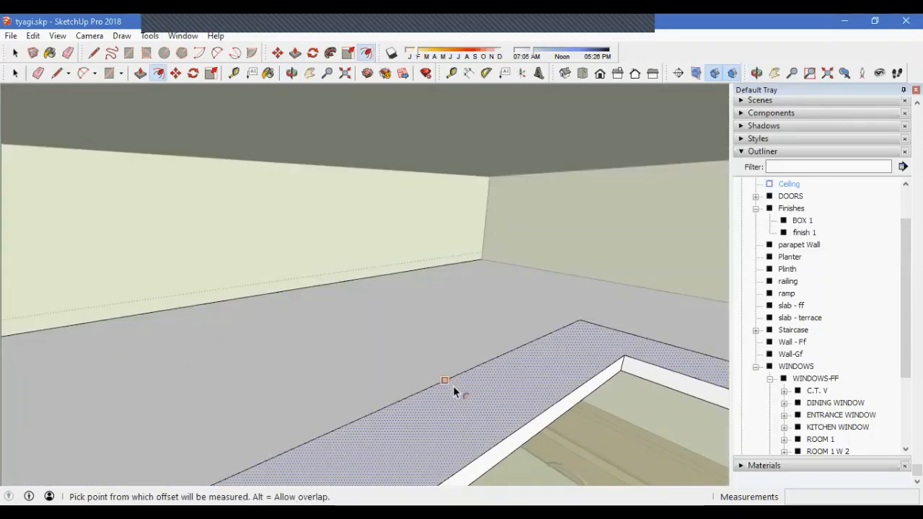
left_click(453, 387)
type("1")
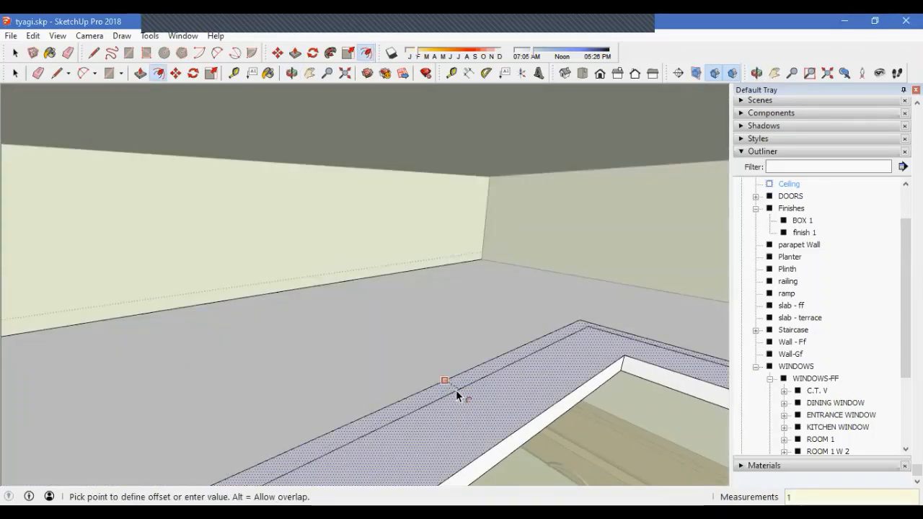
key("Return")
Push/Pull the thin rim strip upward by 3" and raise its top face by another 1"
middle_click_drag(457, 390, 457, 386)
key("p")
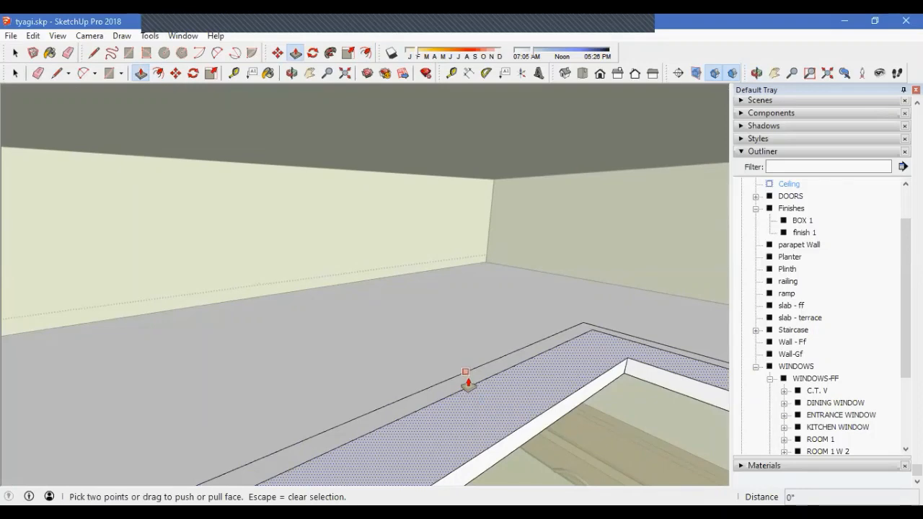
left_click(470, 384)
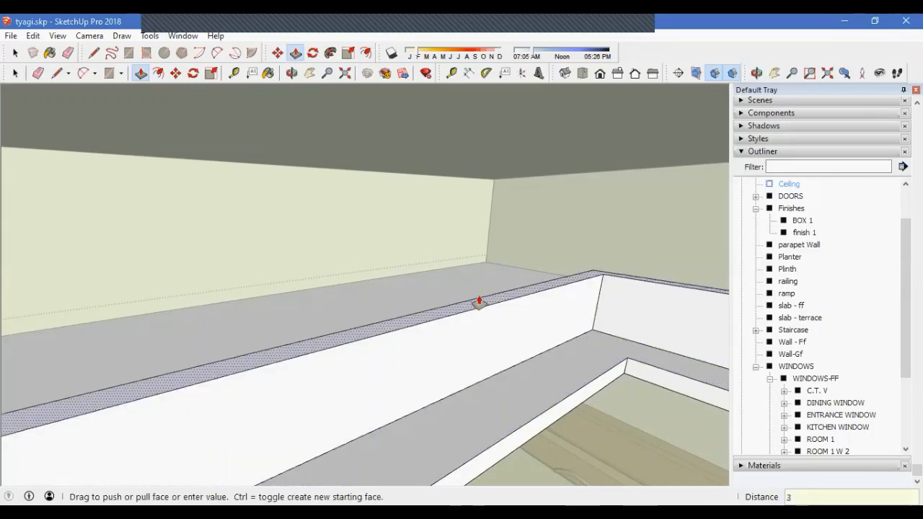
type("3")
key("Return")
left_click(488, 308)
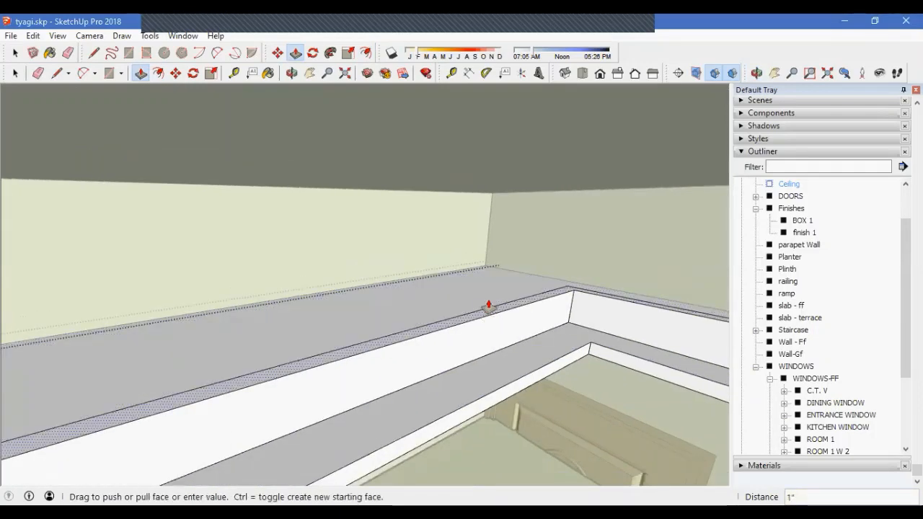
type("1")
key("Return")
Try to copy the raised rim's inner top edge 1" down its inner face
middle_click_drag(488, 308, 423, 295)
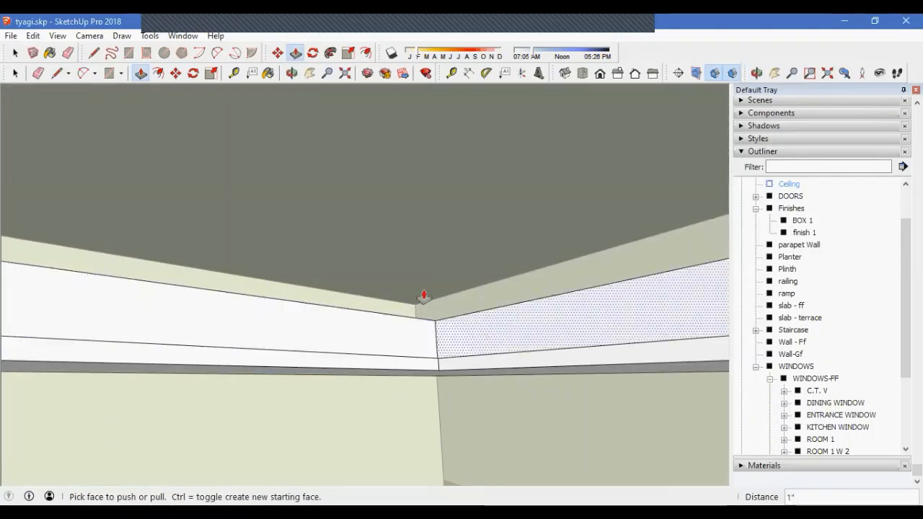
middle_click_drag(419, 340, 440, 351)
key("space")
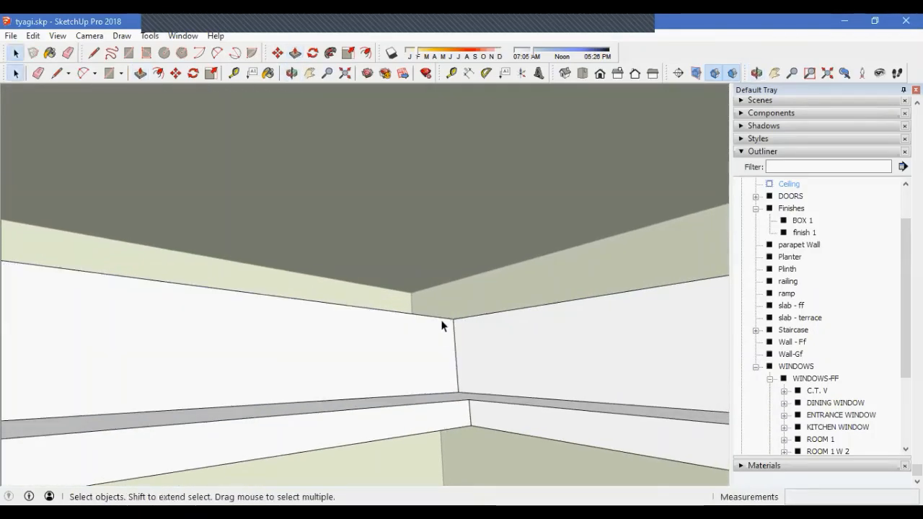
left_click(442, 316)
key("m")
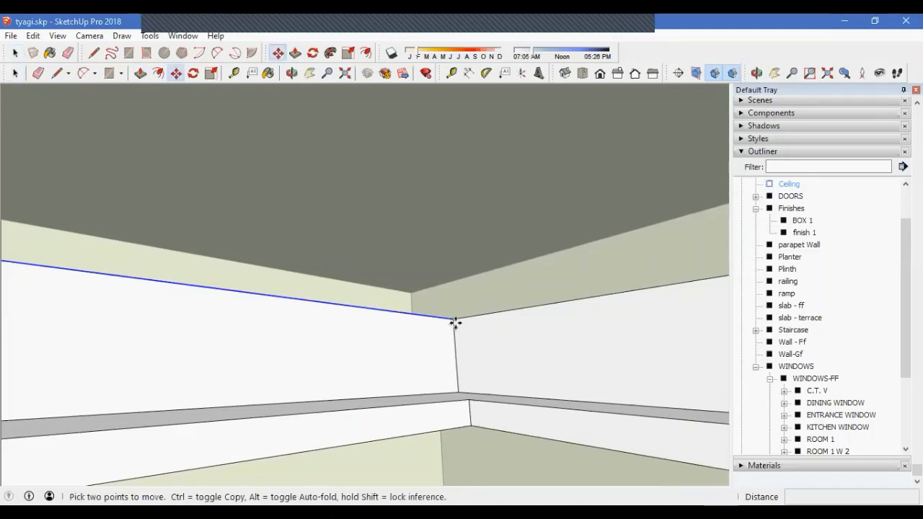
key("ctrl")
left_click(455, 321)
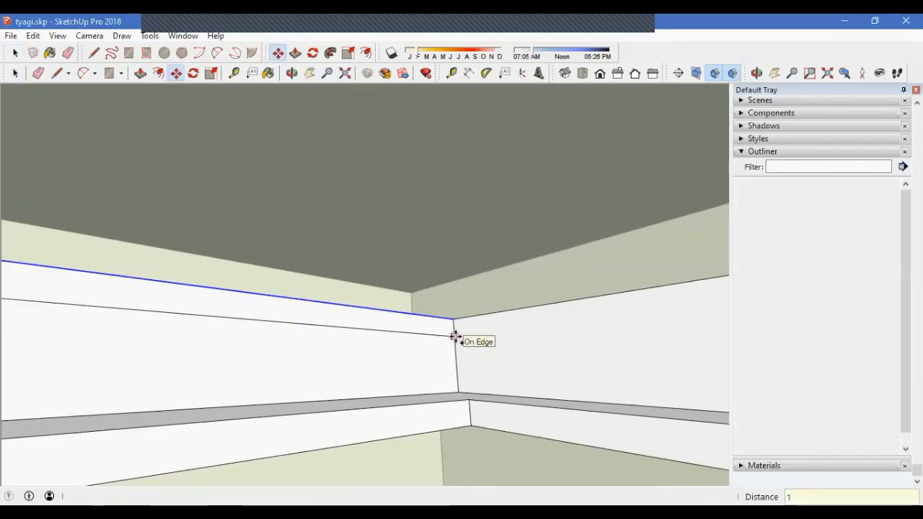
type("1")
key("Return")
middle_click_drag(451, 342, 435, 371)
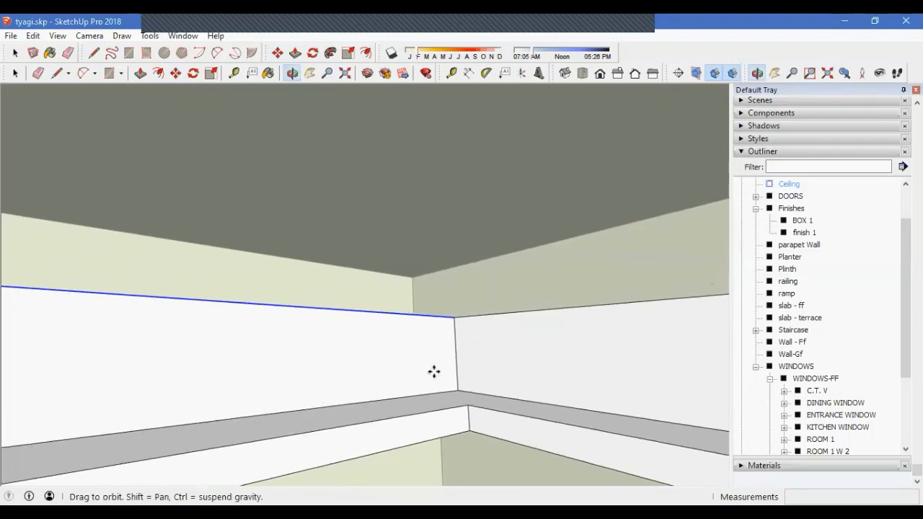
Draw a line along the raised rim's inner face, 1" below its top edge
key("l")
left_click(453, 318)
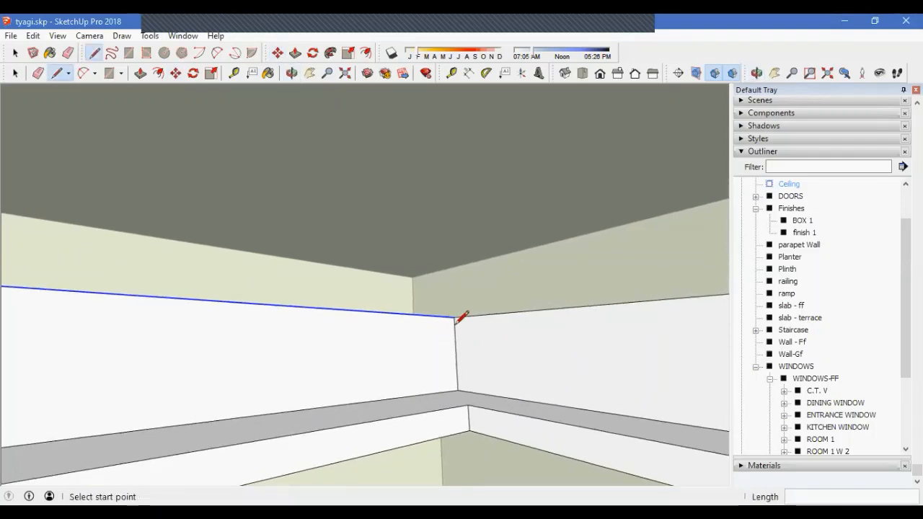
mouse_move(462, 318)
middle_mouse_down()
mouse_move(476, 408)
mouse_move(466, 315)
middle_mouse_up()
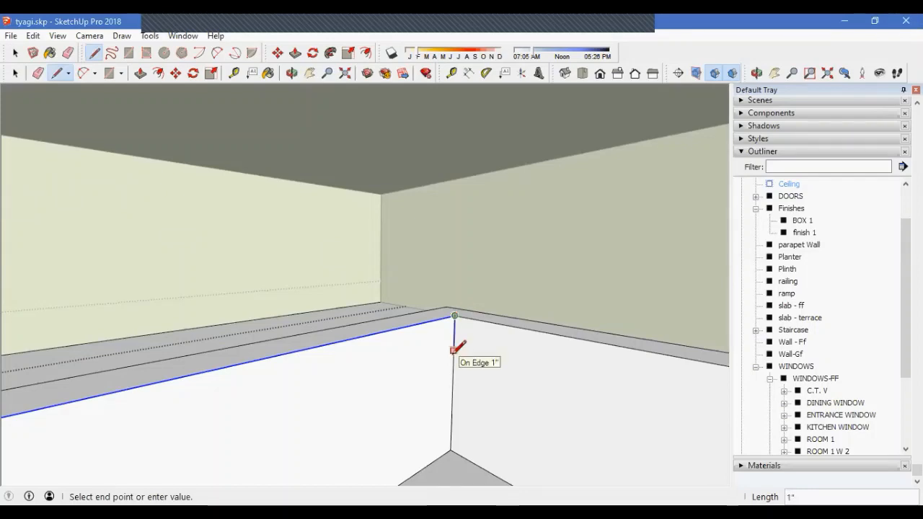
middle_click_drag(453, 350, 476, 357)
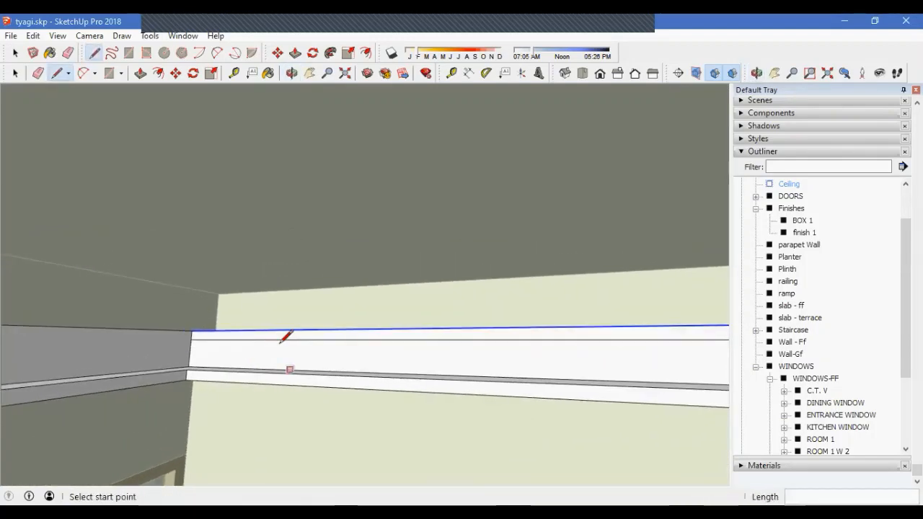
Push/Pull the 1" strip at the rim's top across the opening to close the raised ceiling, and exit the Ceiling group
key("p")
left_click(252, 329)
middle_click_drag(252, 329, 171, 338)
key("space")
key("Escape")
Delete the horizontal section plane Section 11 that cuts through the house
scroll(341, 292, "up", 8)
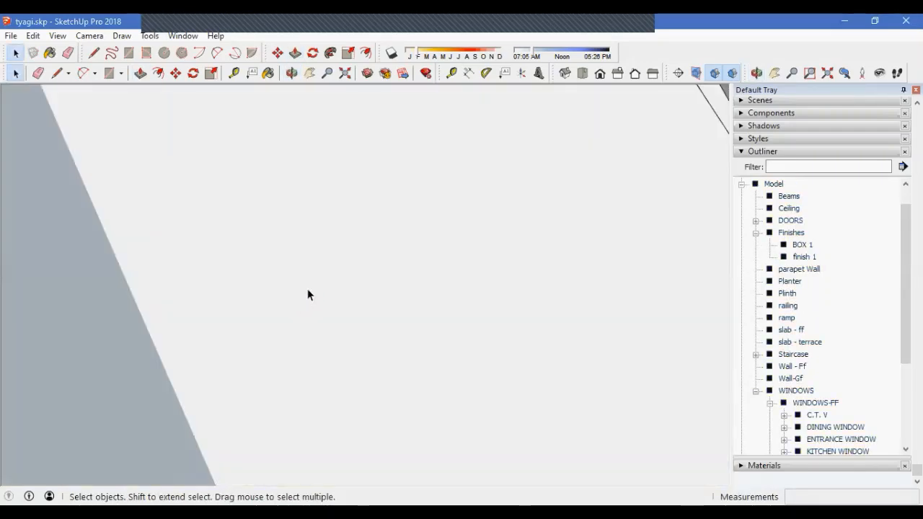
scroll(411, 321, "down", 10)
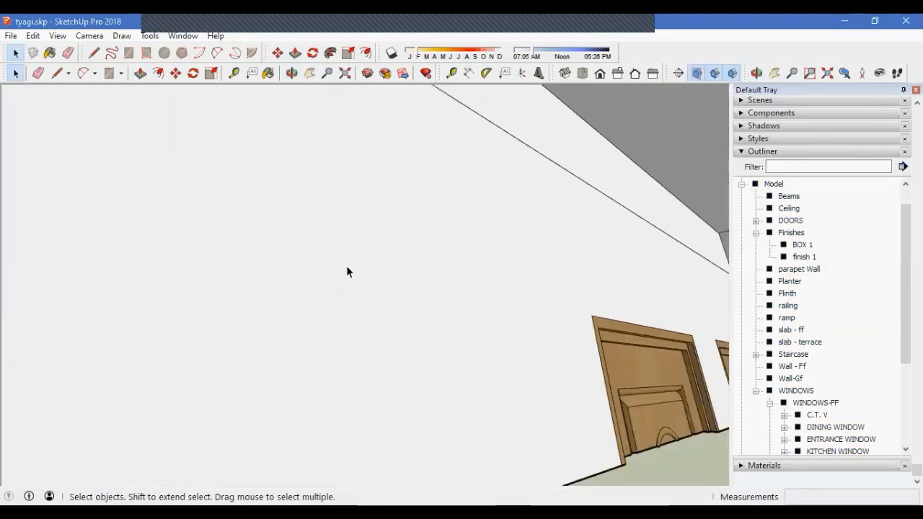
scroll(367, 317, "down", 8)
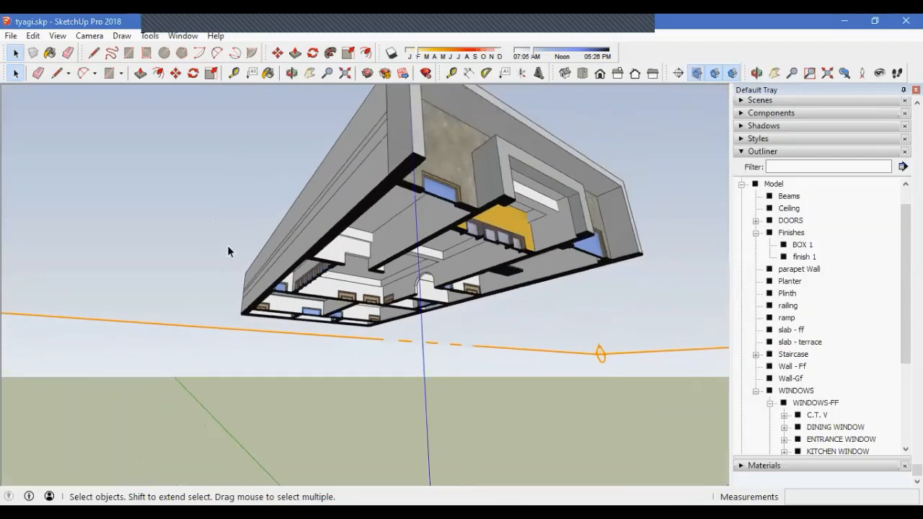
middle_click_drag(229, 251, 361, 320)
left_click(479, 320)
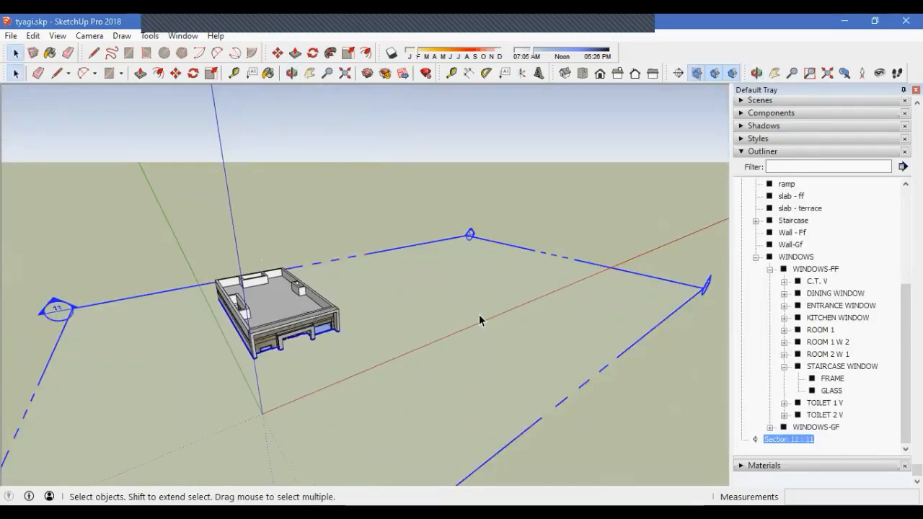
key("Delete")
Place a new vertical section plane named Section 12, symbol 12, on the front facade of the house
middle_click_drag(480, 320, 292, 364)
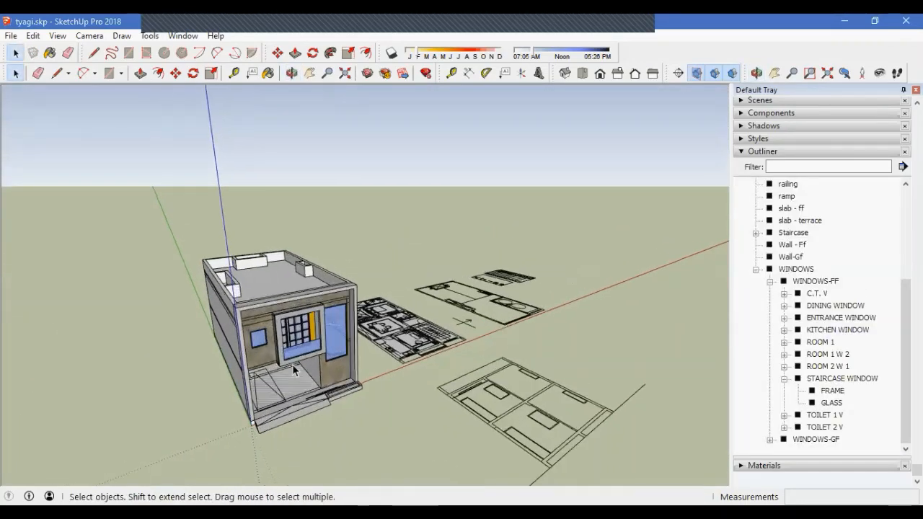
left_click(678, 74)
left_click(510, 306)
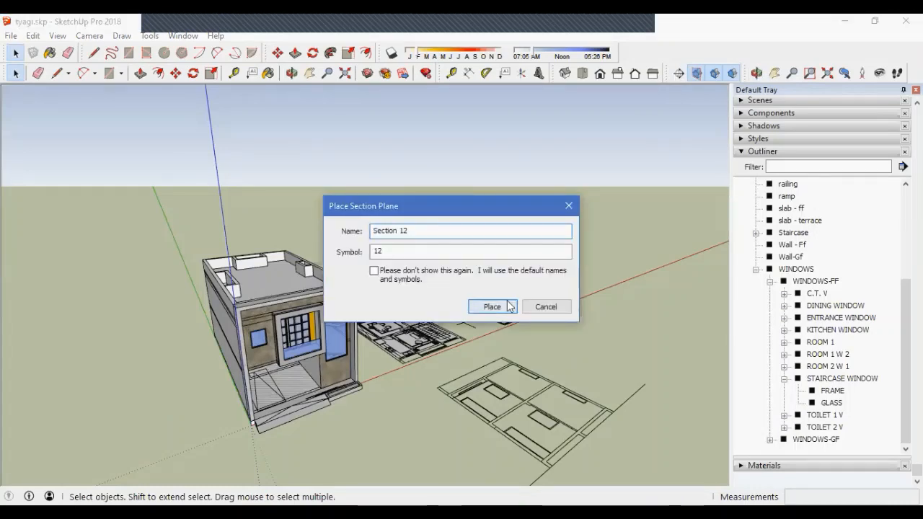
left_click(492, 306)
left_click(264, 361)
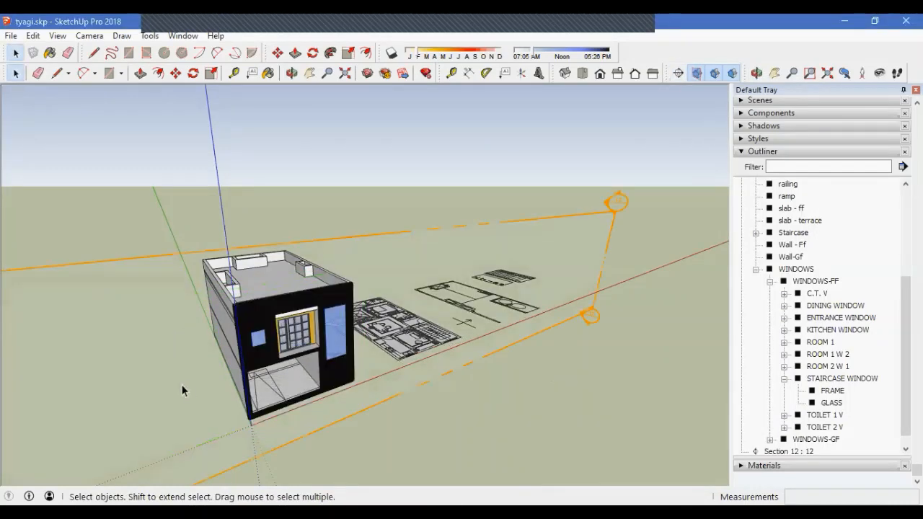
Move the Section 12 plane about 29' 2" back so it cuts through the rear rooms
left_click(227, 430)
key("m")
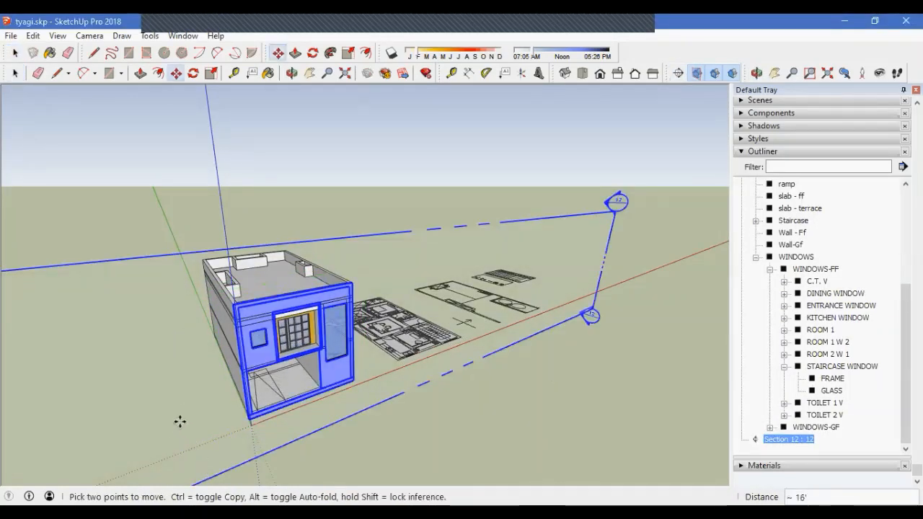
left_click_drag(179, 421, 160, 393)
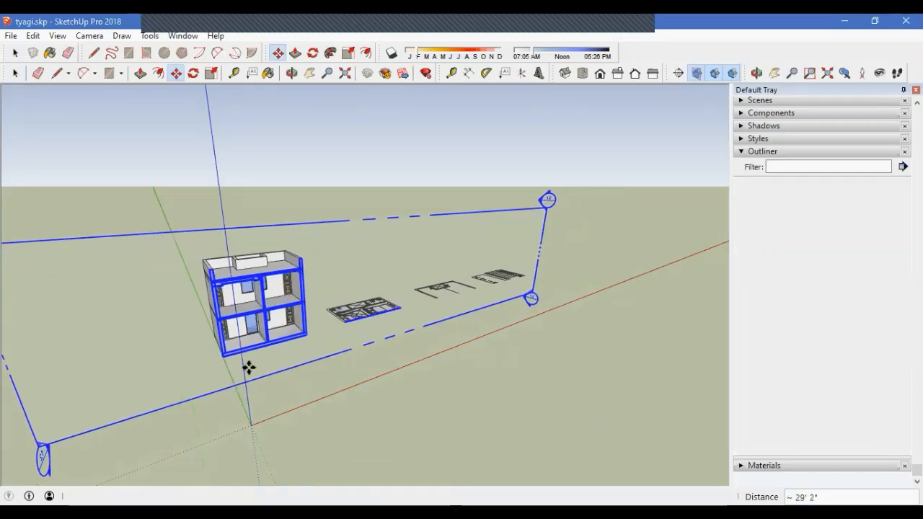
middle_click_drag(245, 368, 368, 252)
Align the view with the Section 12 plane and examine the false ceiling's cut profile in the upper room
right_click(368, 252)
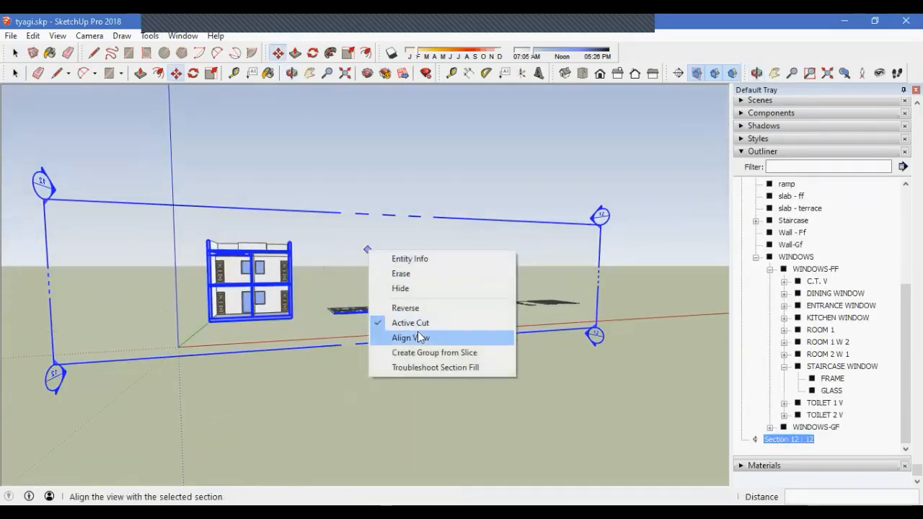
left_click(412, 336)
scroll(149, 264, "up", 5)
scroll(144, 245, "up", 5)
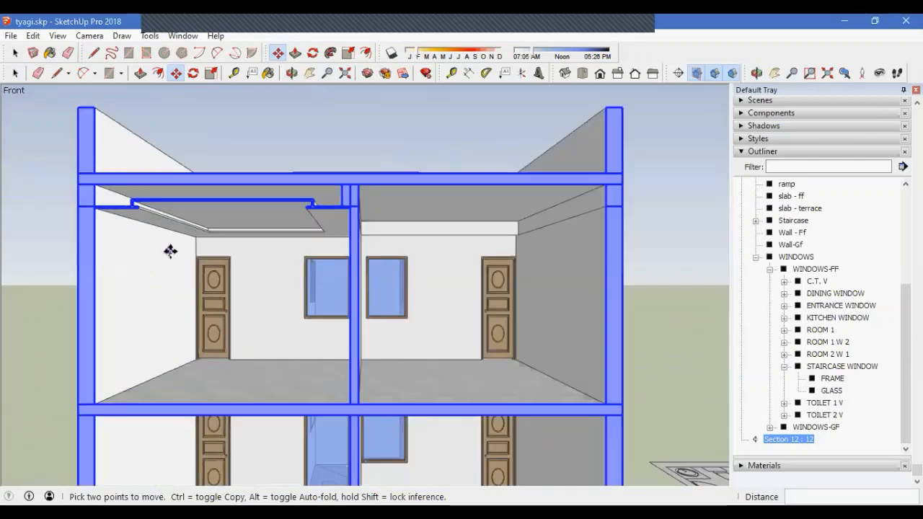
middle_click_drag(171, 251, 408, 281)
key("space")
scroll(367, 292, "down", 5)
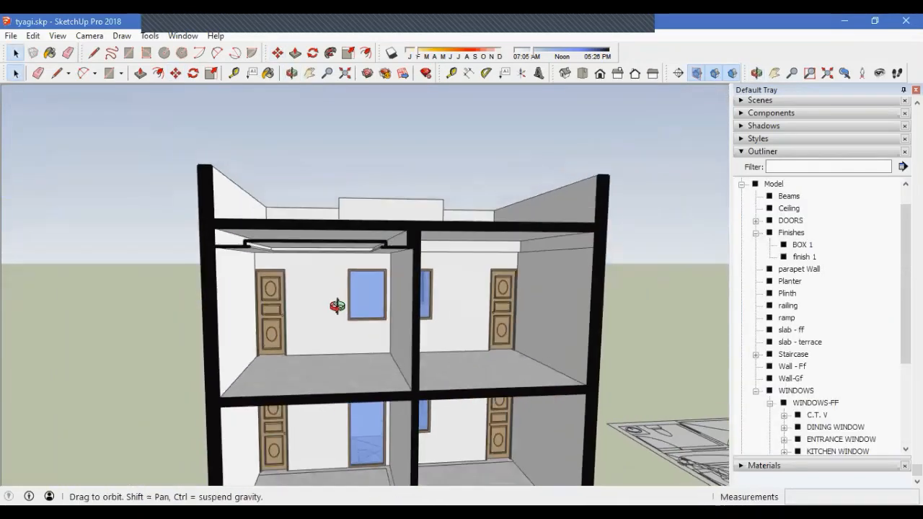
middle_click_drag(329, 305, 340, 314)
scroll(206, 258, "up", 5)
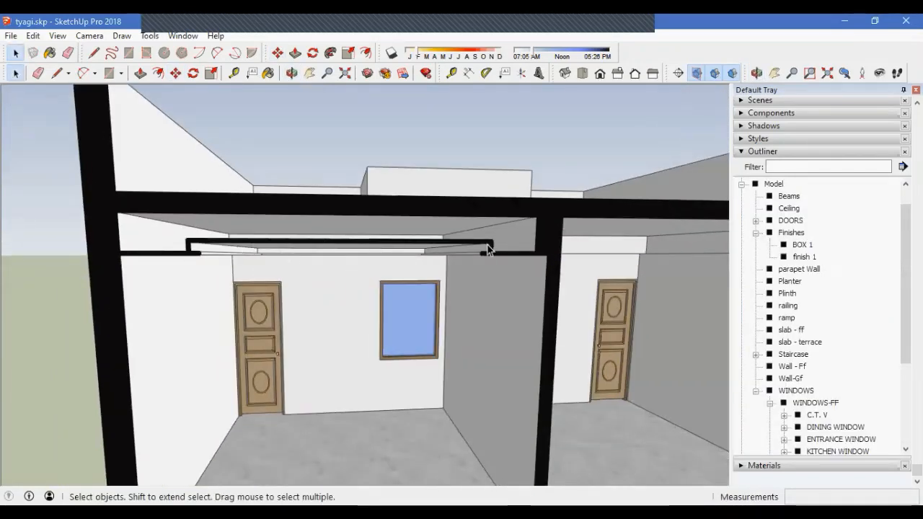
scroll(300, 238, "down", 5)
middle_click_drag(318, 262, 332, 192)
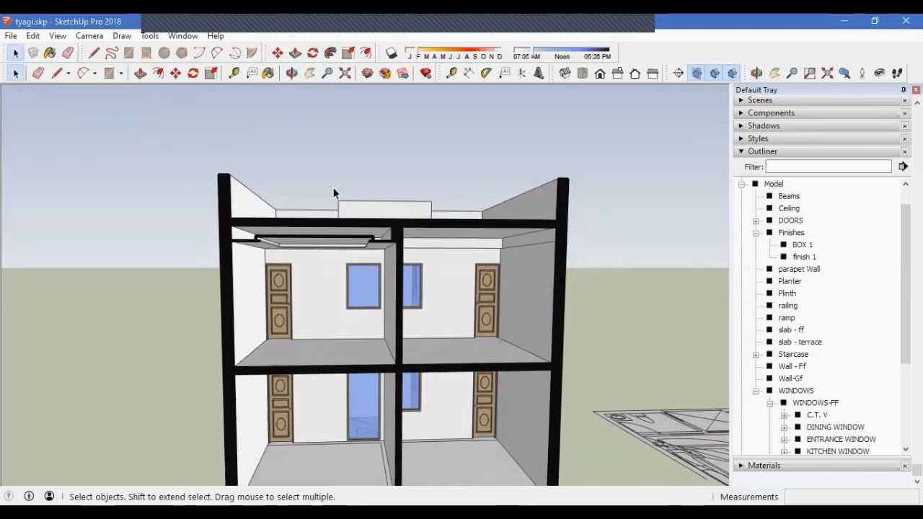
Switch the camera to parallel projection and align the view with the Section 12 plane, framing the upper room's ceiling
left_click(89, 36)
left_click(106, 96)
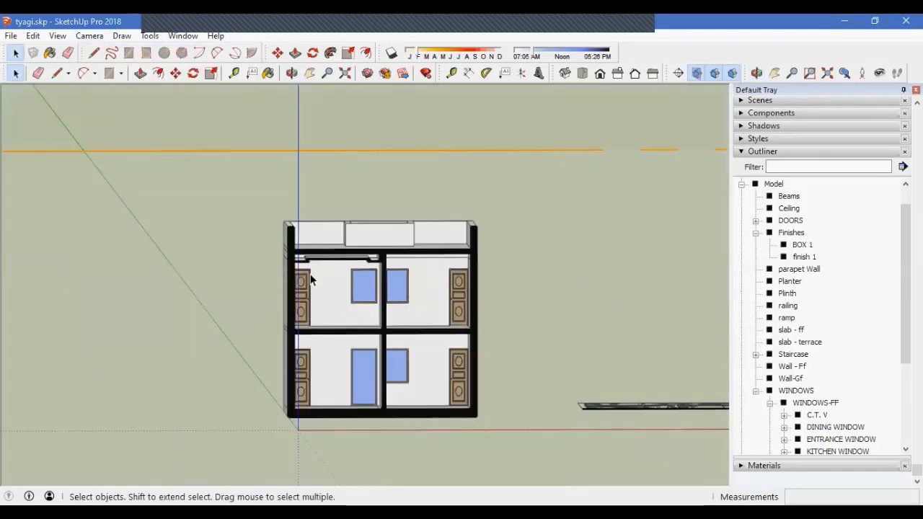
right_click(526, 178)
left_click(566, 263)
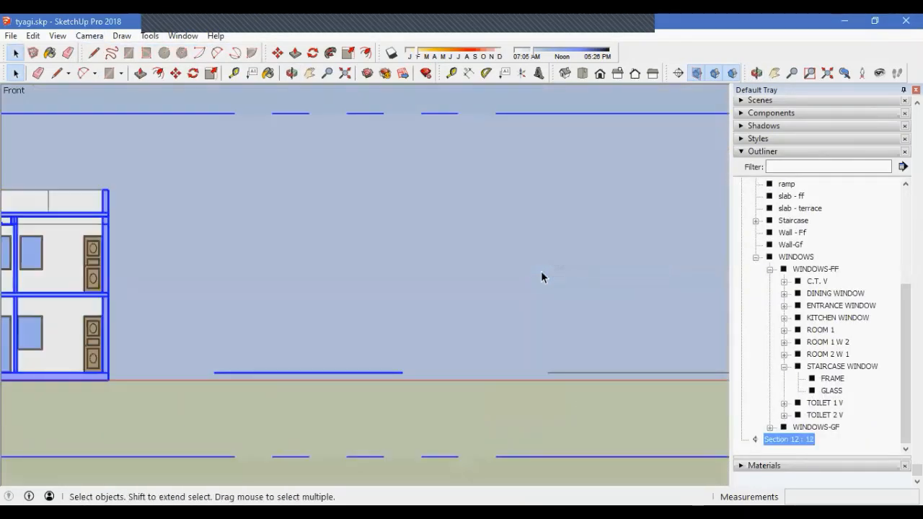
middle_click_drag(140, 286, 259, 267, "shift")
scroll(238, 277, "up", 4)
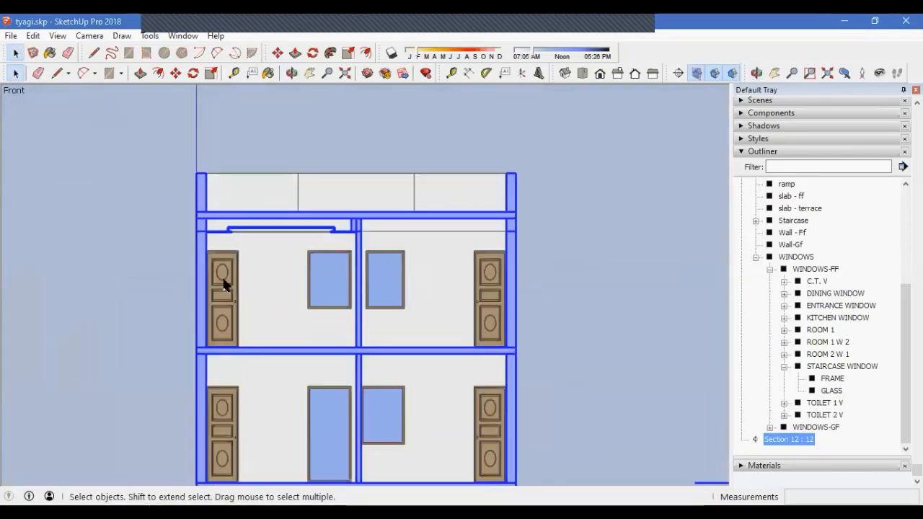
scroll(260, 265, "up", 2)
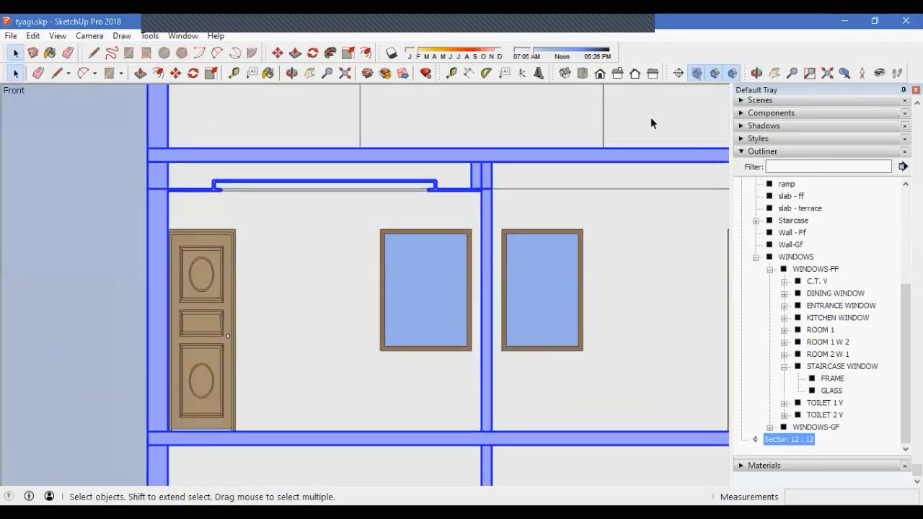
Hide the section plane display and inspect the false ceiling's stepped profile in the section cut
left_click(77, 244)
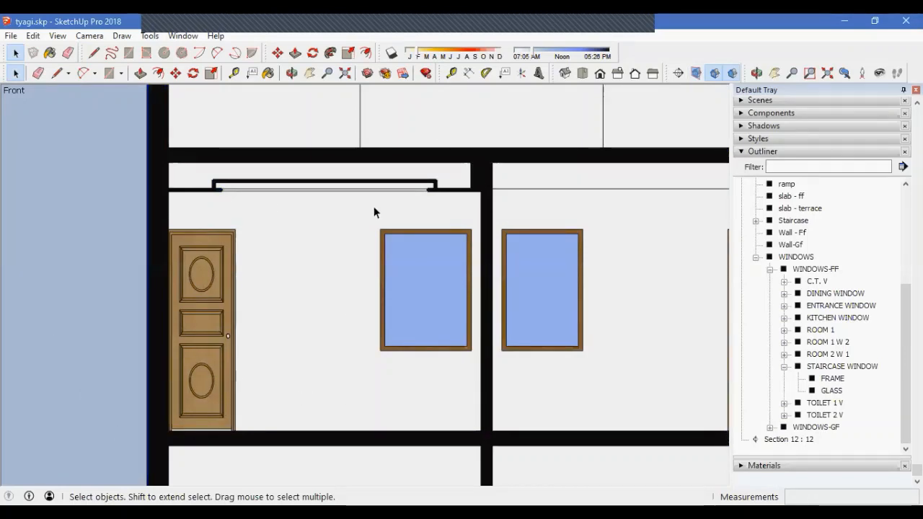
scroll(225, 186, "up", 3)
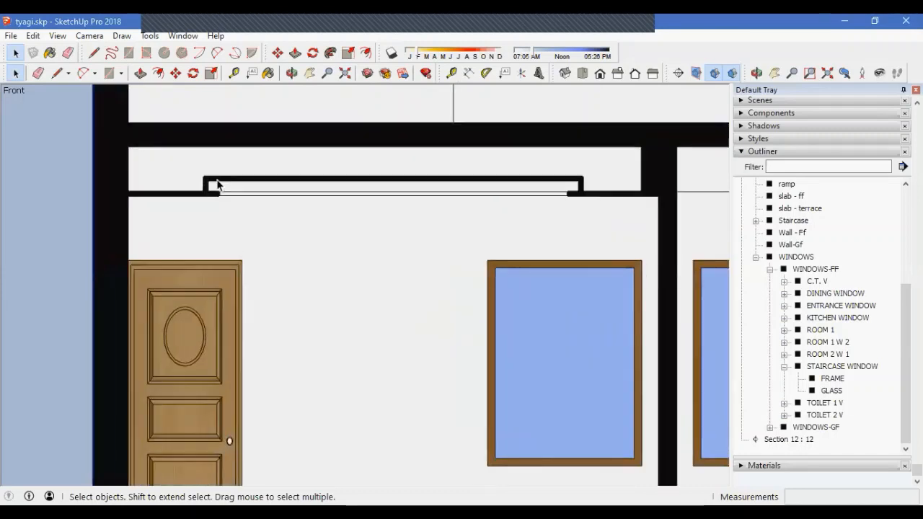
scroll(169, 226, "down", 2)
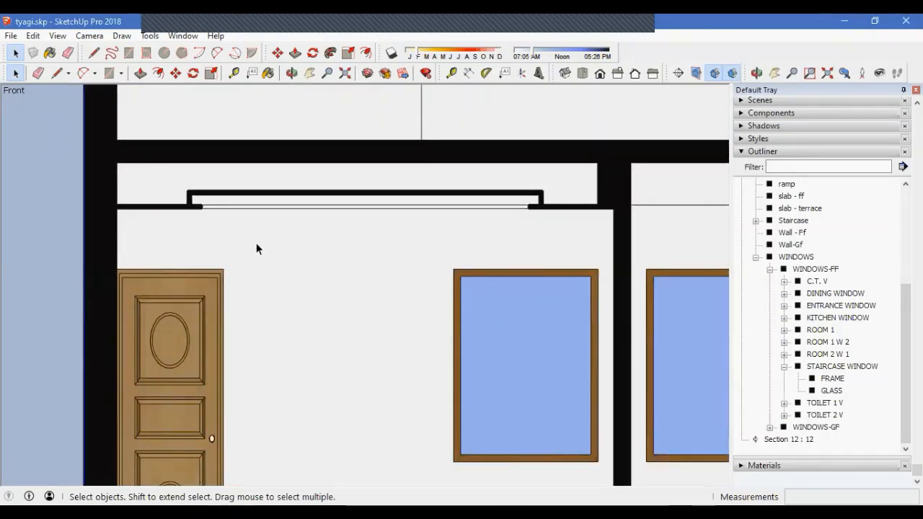
scroll(363, 285, "down", 3)
middle_click_drag(297, 276, 276, 266)
left_click(368, 246)
middle_click_drag(368, 245, 409, 239)
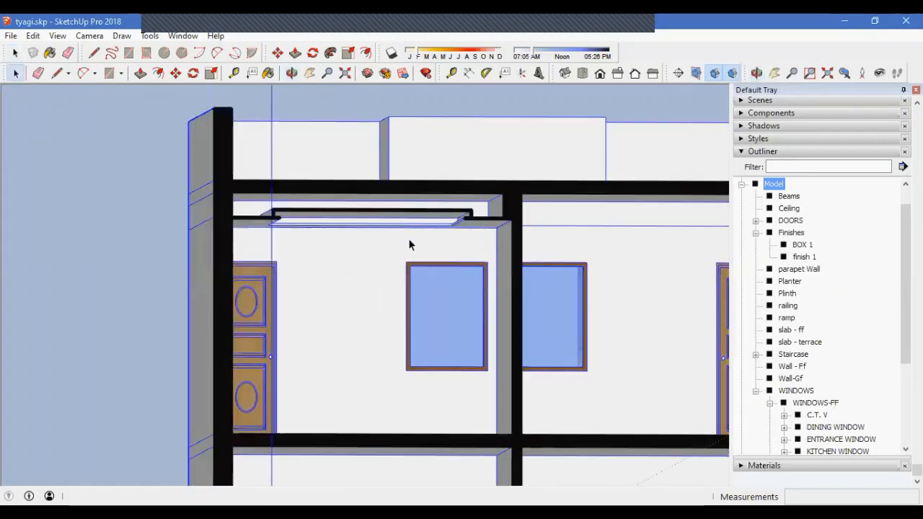
Examine the false ceiling's cut profile in the upper room's section from several angles
double_click(409, 221)
left_click(410, 223)
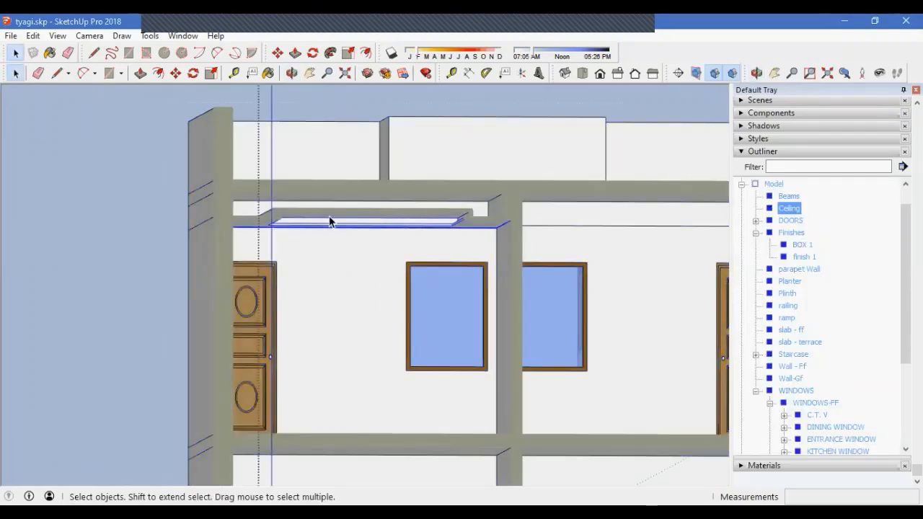
middle_click_drag(356, 225, 315, 207)
scroll(248, 212, "up", 3)
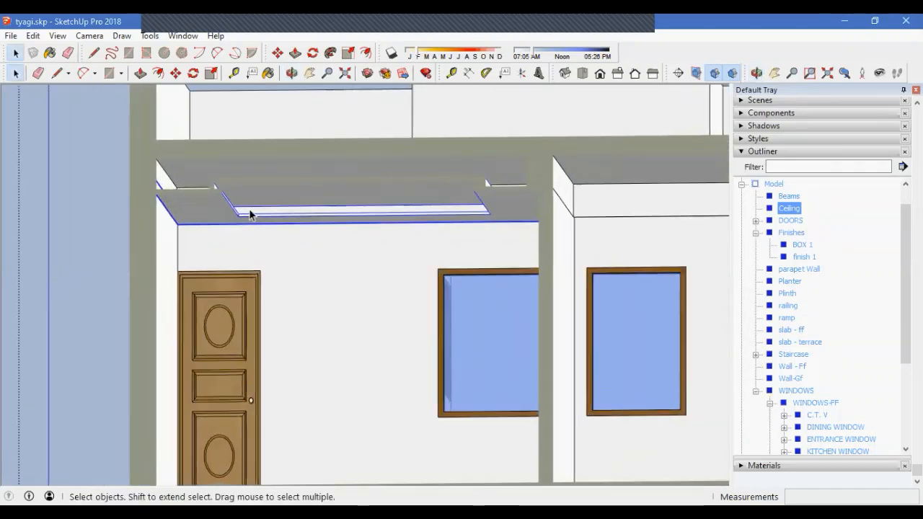
mouse_move(248, 212)
middle_mouse_down()
mouse_move(255, 206)
mouse_move(260, 216)
middle_mouse_up()
key("Escape")
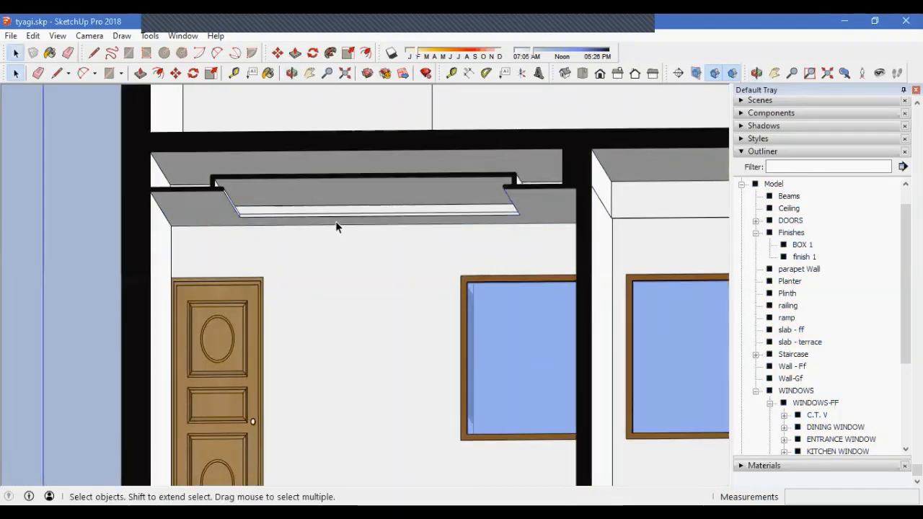
middle_click_drag(335, 222, 467, 229)
scroll(265, 227, "down", 4)
scroll(327, 212, "down", 3)
scroll(382, 228, "up", 6)
key("ctrl+a")
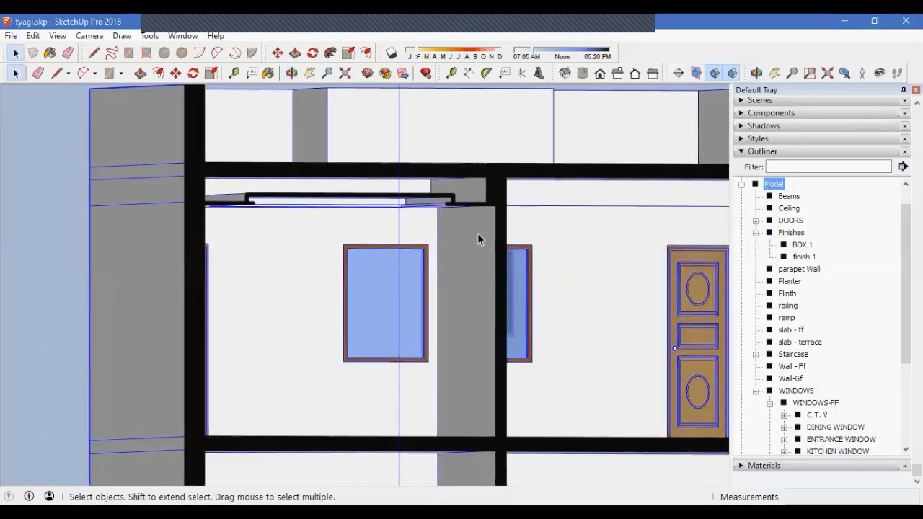
Copy the Ceiling group 12' across into the adjacent upper rear room, placing it at that room's wall corner
middle_click_drag(306, 254, 305, 205)
scroll(365, 249, "down", 3)
scroll(335, 256, "down", 2)
scroll(332, 256, "up", 3)
double_click(305, 206)
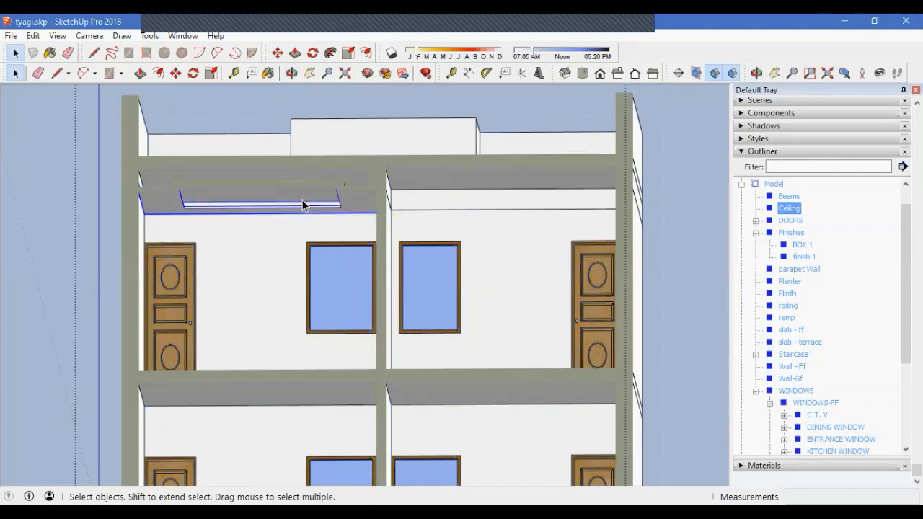
key("m")
scroll(174, 227, "up", 1)
left_click(137, 211)
key("ctrl")
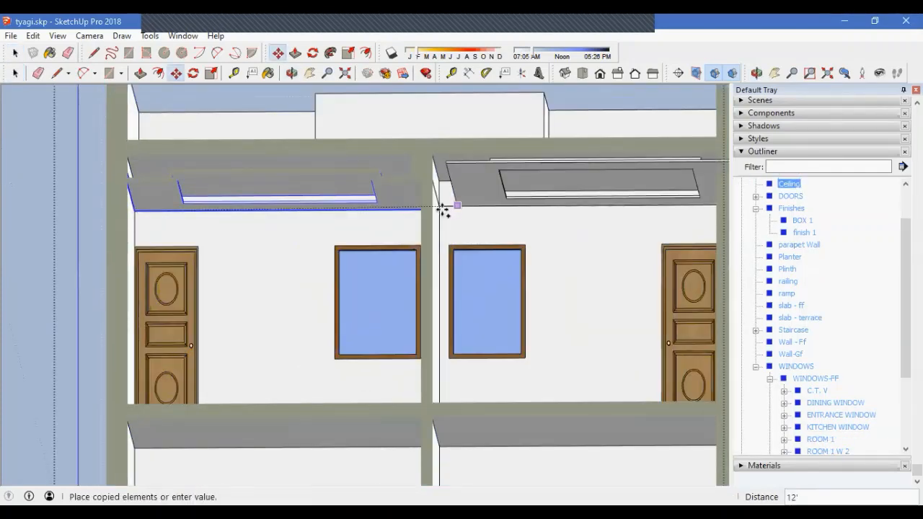
scroll(439, 210, "up", 1)
left_click(440, 210)
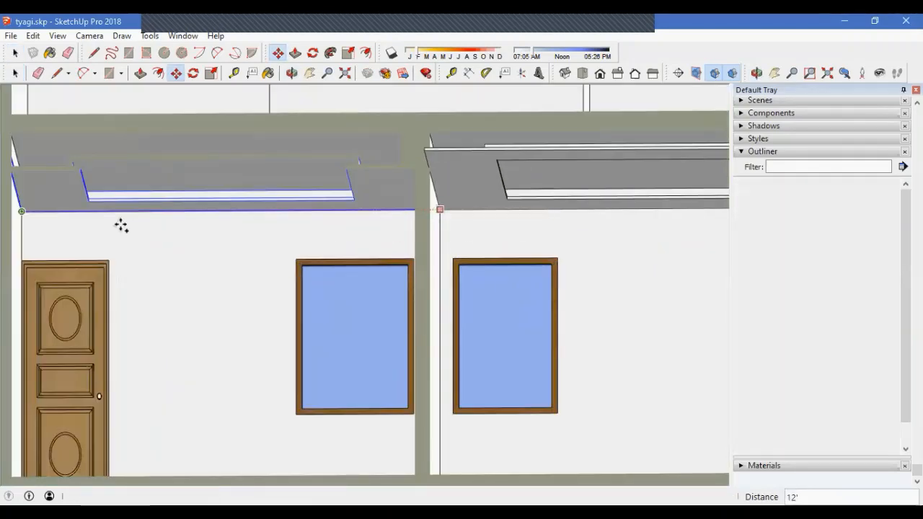
scroll(123, 227, "down", 1)
middle_click_drag(165, 239, 402, 280)
key("space")
left_click(527, 273)
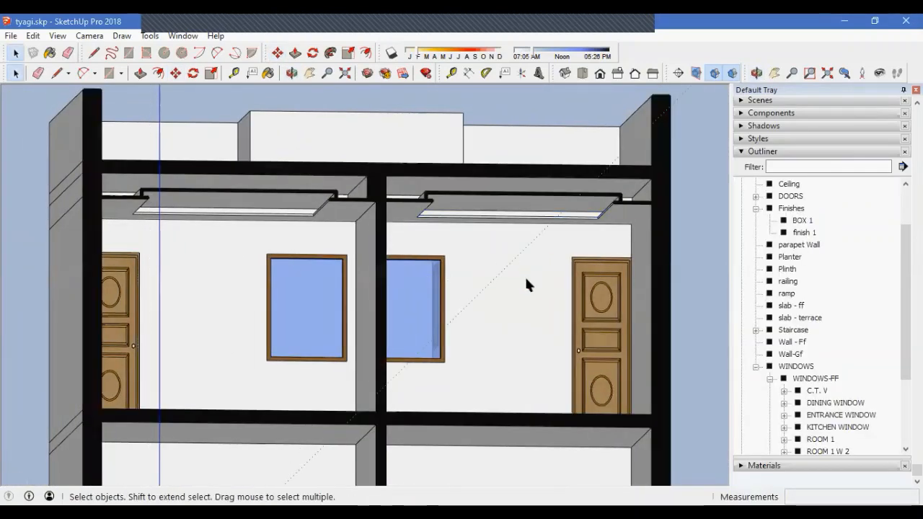
Align the view with the Section 12 plane and hide the section plane display, framing both upper rooms
middle_click_drag(522, 282, 443, 264)
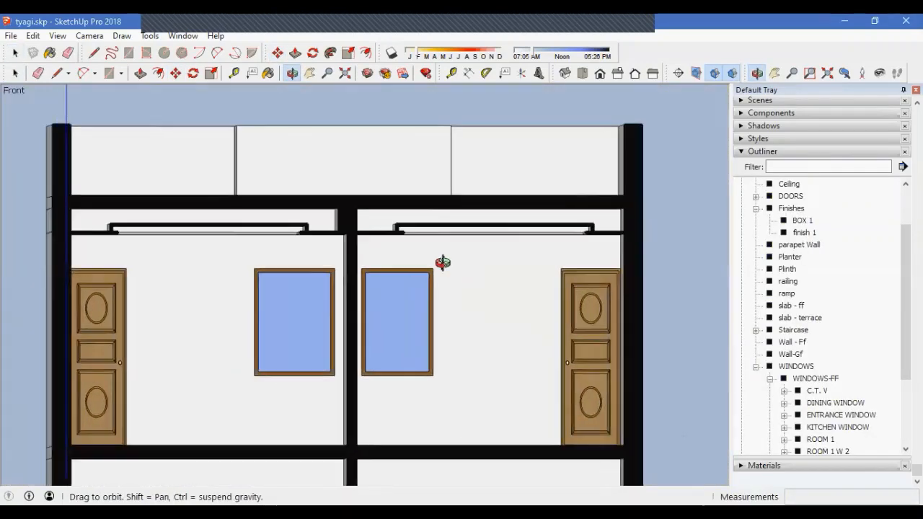
mouse_move(524, 257)
middle_mouse_down()
mouse_move(553, 286)
mouse_move(547, 274)
mouse_move(522, 267)
mouse_move(534, 246)
mouse_move(532, 263)
middle_mouse_up()
scroll(402, 253, "down", 2)
left_click(91, 36)
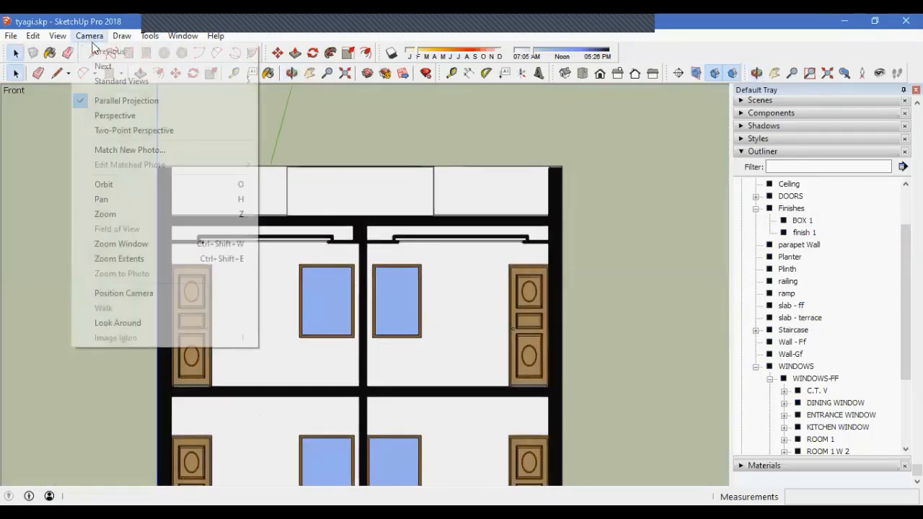
left_click(95, 37)
right_click(633, 150)
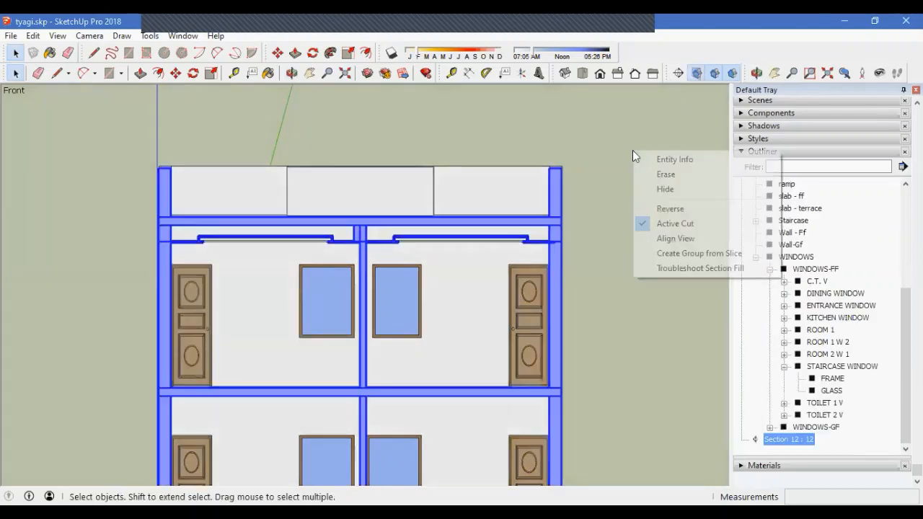
left_click(674, 237)
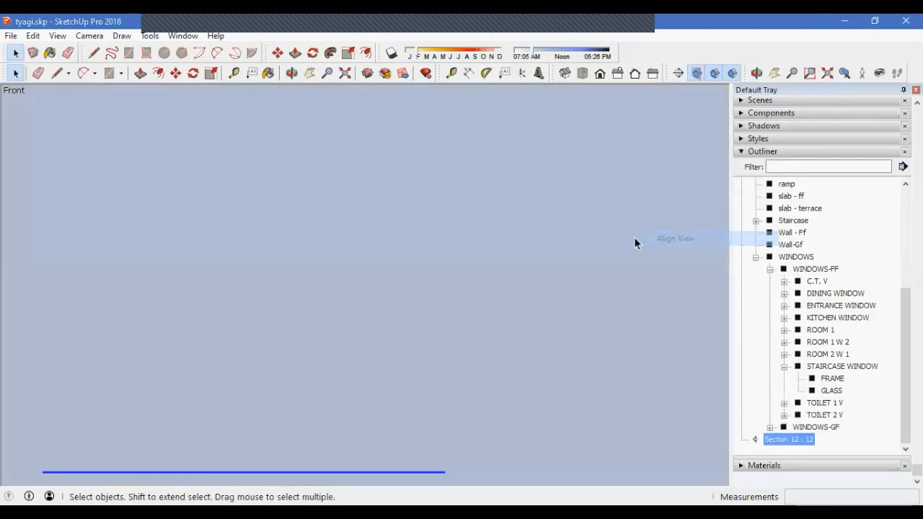
left_click(696, 73)
scroll(506, 207, "up", 3)
scroll(34, 173, "down", 3)
scroll(34, 172, "up", 4)
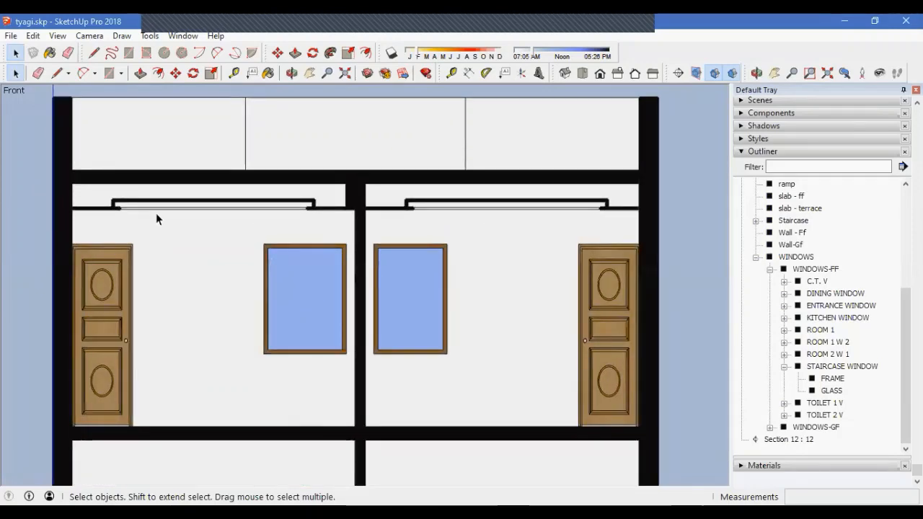
Inspect both false ceilings in the section cut from below, from the front and from outside the house
mouse_move(538, 275)
middle_mouse_down()
mouse_move(527, 288)
mouse_move(536, 264)
middle_mouse_up()
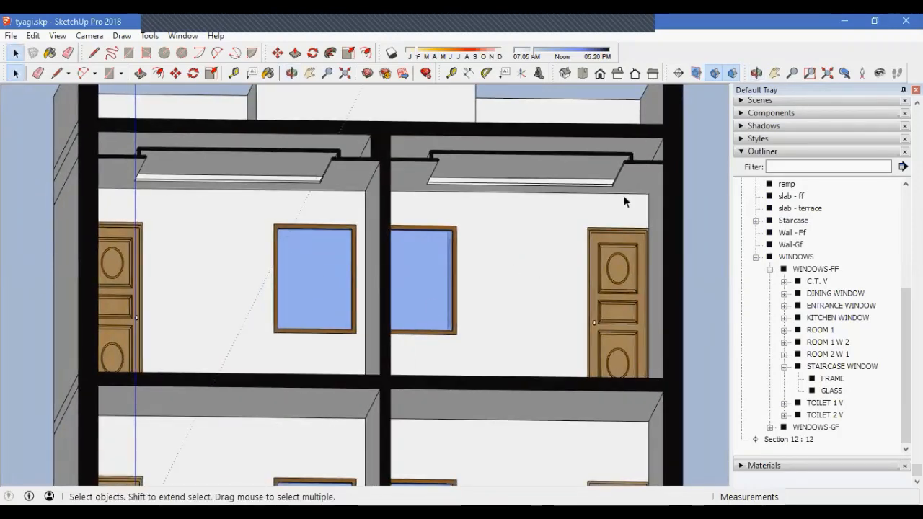
middle_click_drag(329, 252, 321, 281)
scroll(334, 215, "down", 2)
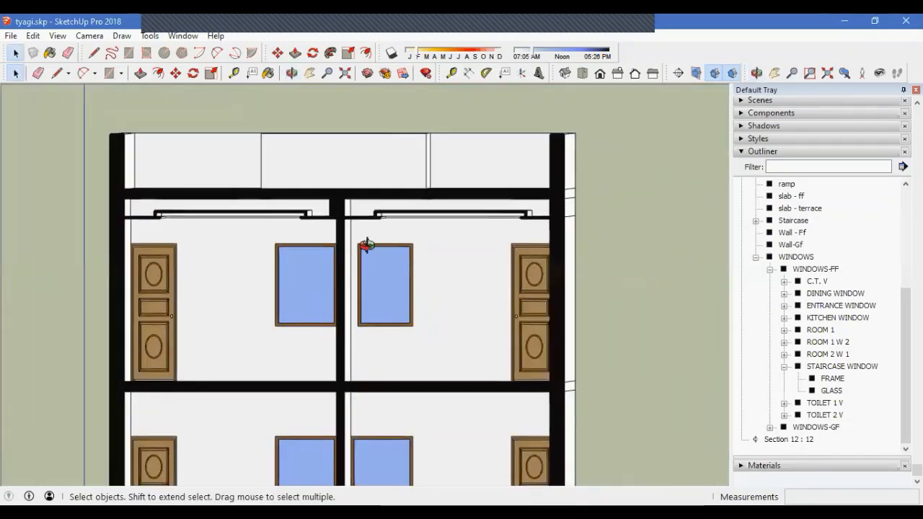
middle_click_drag(366, 245, 536, 267)
middle_click_drag(149, 211, 401, 266)
mouse_move(417, 297)
middle_mouse_down()
mouse_move(440, 301)
mouse_move(420, 303)
middle_mouse_up()
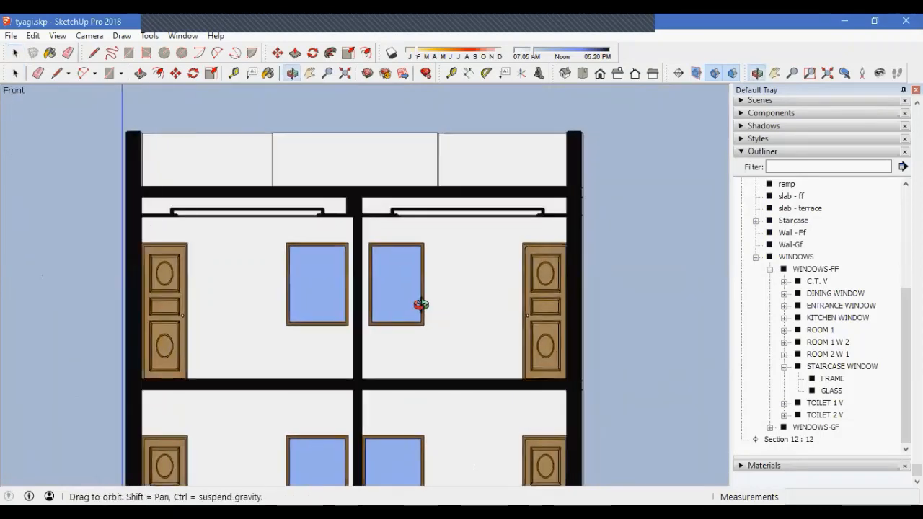
scroll(370, 213, "down", 4)
middle_click_drag(370, 212, 505, 252)
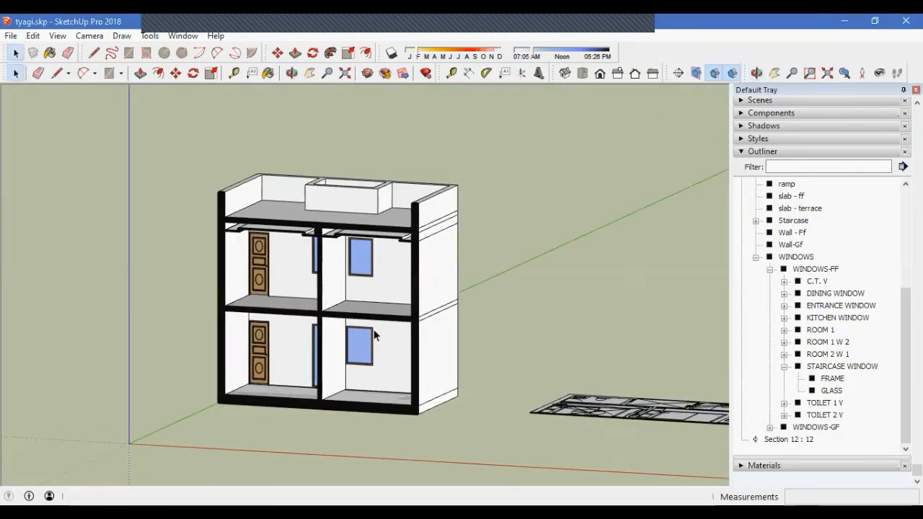
Show the section plane display and delete the Section 12 plane
left_click(695, 73)
left_click(481, 186)
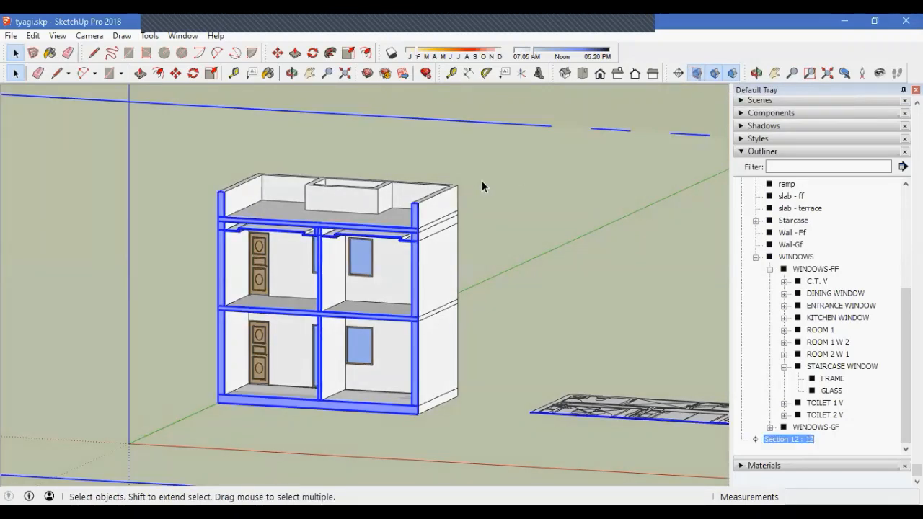
key("Delete")
middle_click_drag(397, 238, 309, 305)
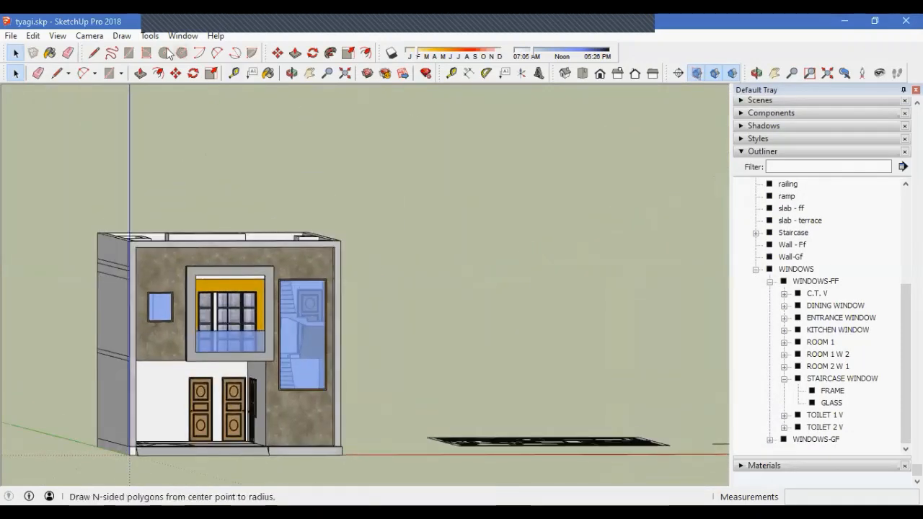
Switch the camera to perspective and bring the view inside the upper rear room beneath its false ceiling
left_click(89, 36)
left_click(119, 116)
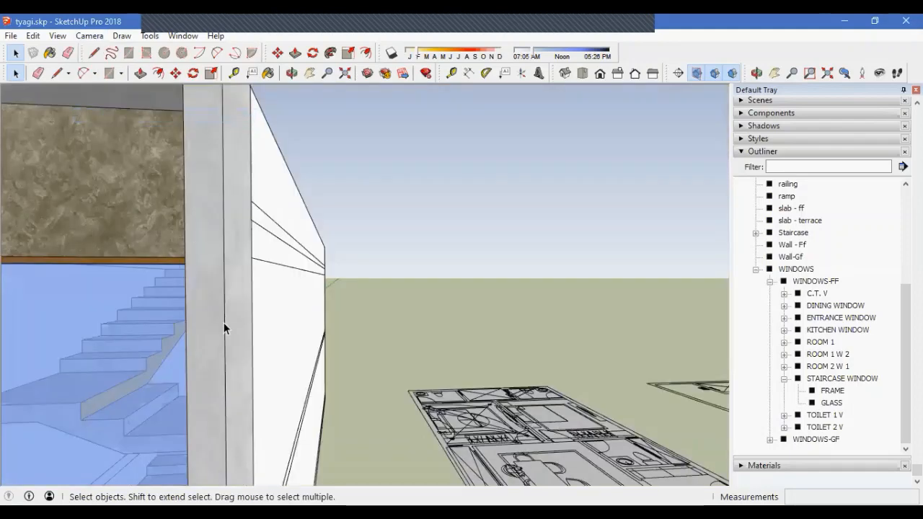
middle_click_drag(224, 328, 472, 320)
scroll(572, 248, "down", 6)
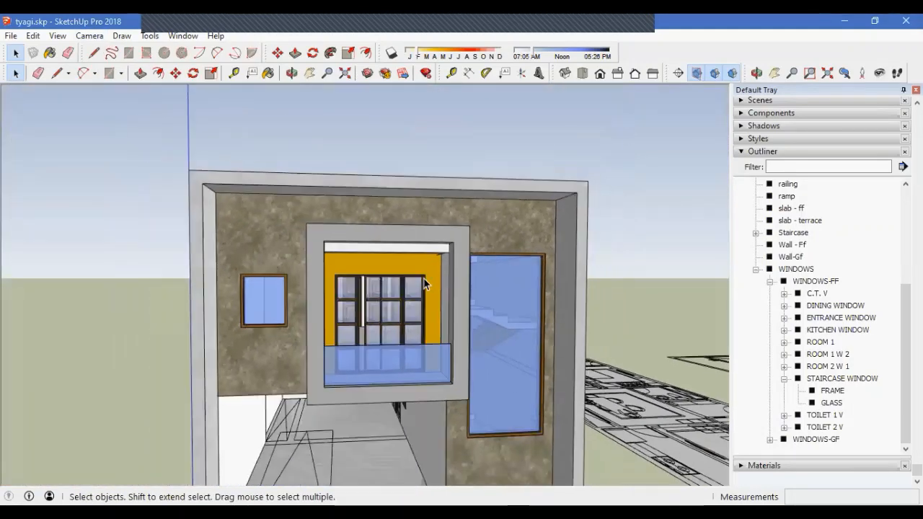
middle_click_drag(424, 284, 375, 318)
scroll(390, 292, "up", 10)
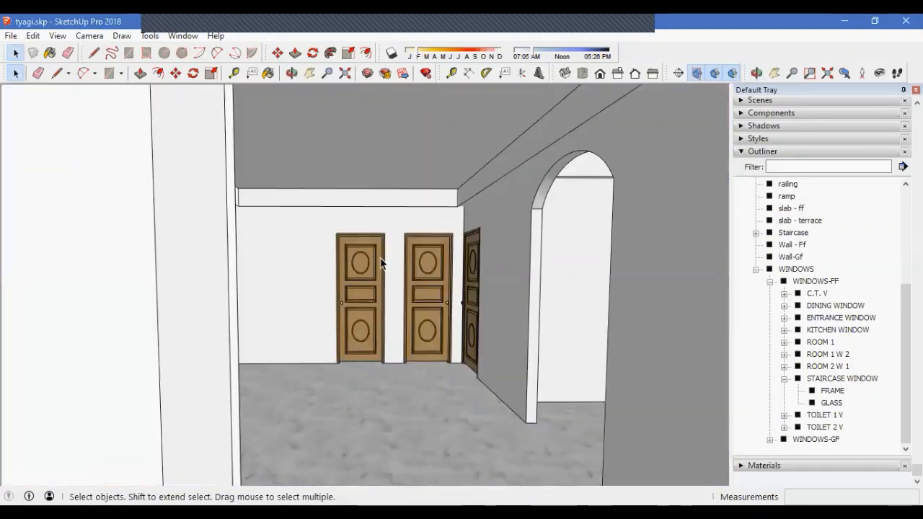
scroll(354, 268, "up", 5)
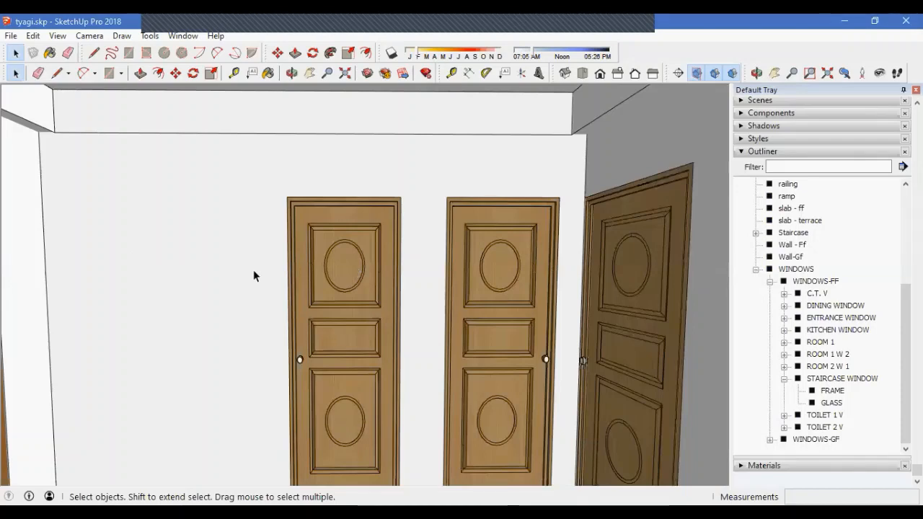
scroll(277, 271, "up", 8)
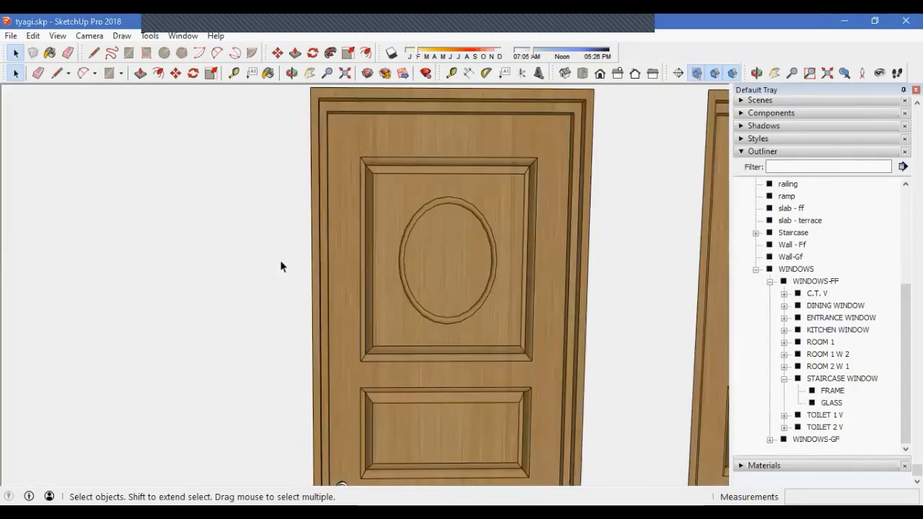
scroll(283, 273, "up", 4)
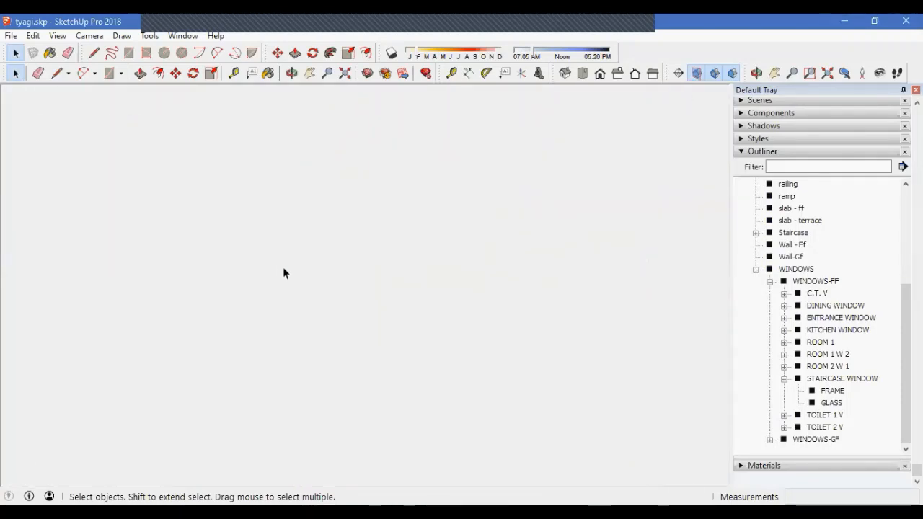
scroll(283, 273, "up", 4)
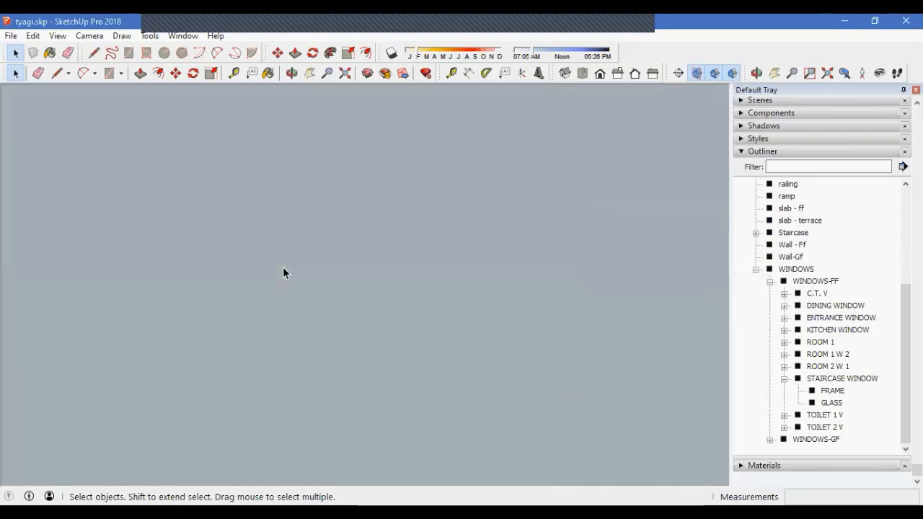
scroll(283, 272, "up", 3)
middle_click_drag(283, 267, 307, 280)
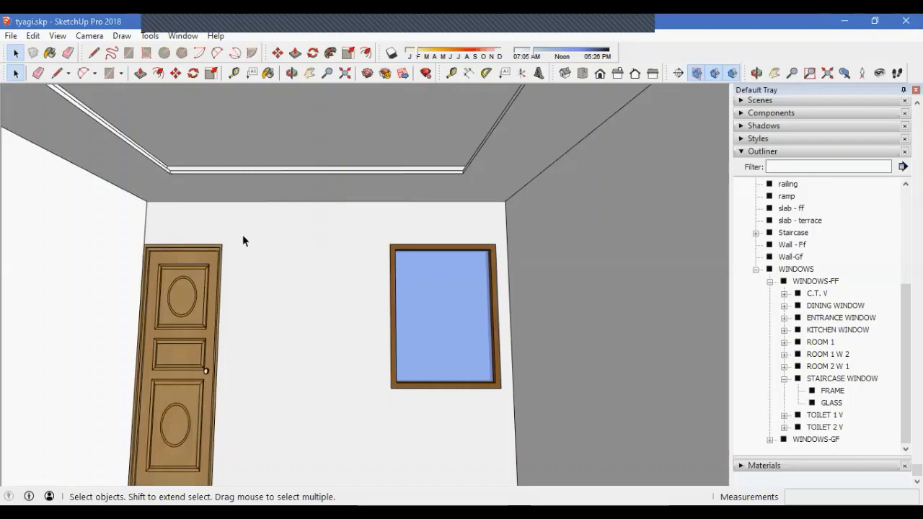
Open the room's Ceiling group for editing and frame the ceiling corner beside the window
middle_click_drag(425, 244, 287, 257)
scroll(325, 232, "up", 5)
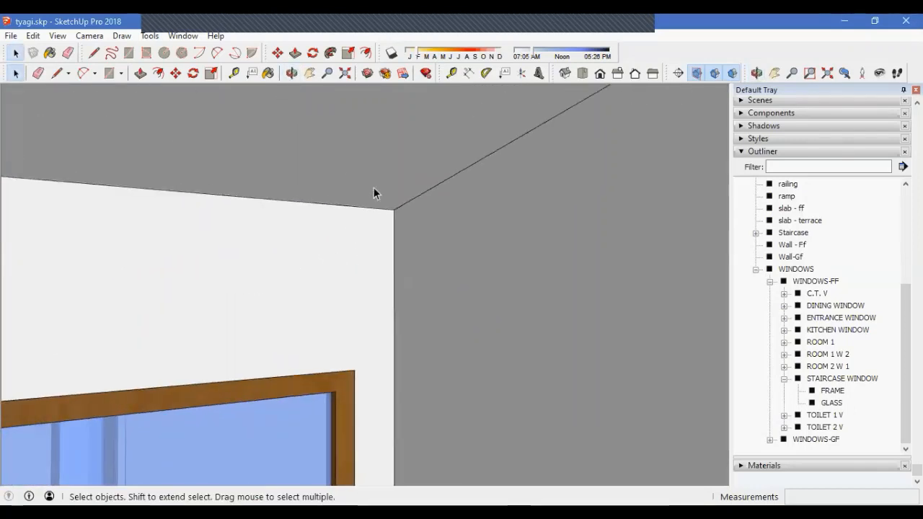
left_click(370, 208)
double_click(399, 180)
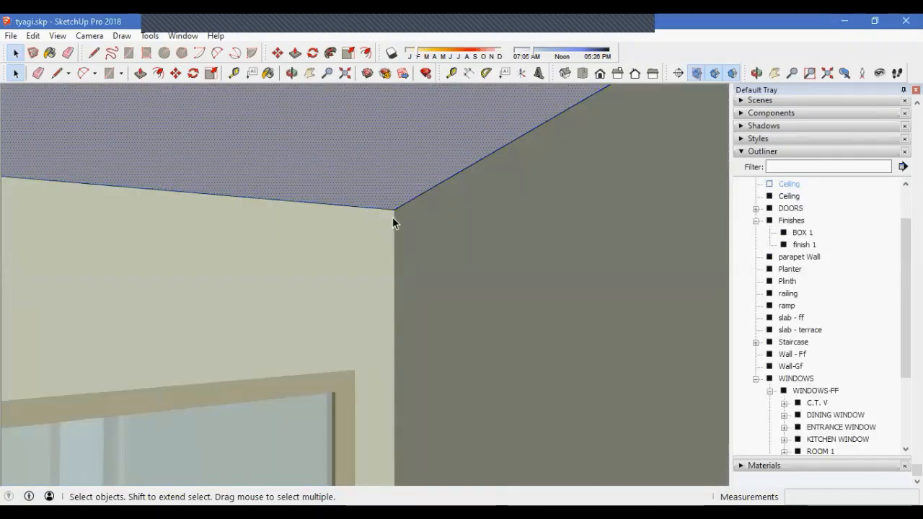
middle_click_drag(393, 222, 313, 246)
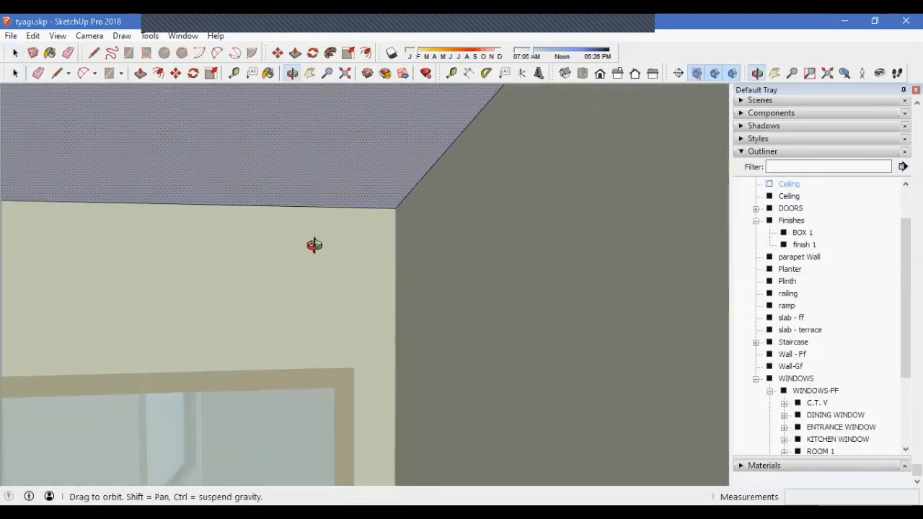
scroll(318, 255, "up", 2)
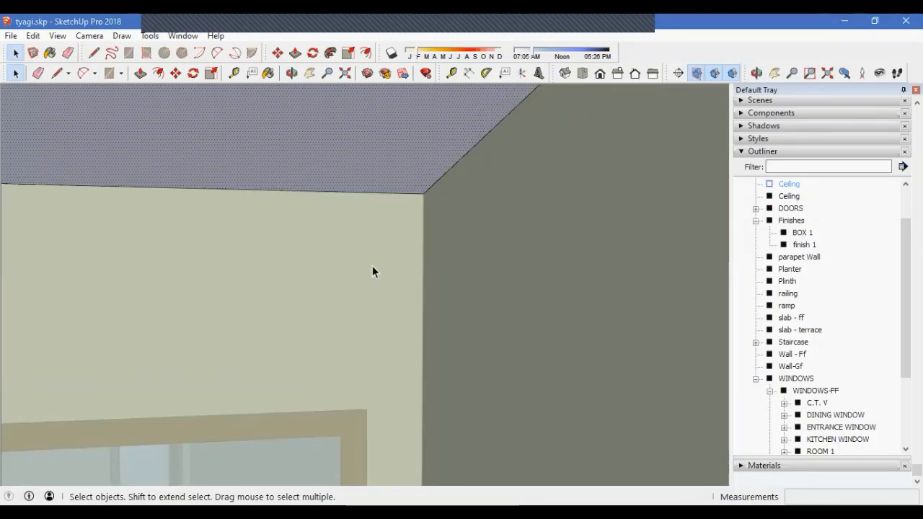
Draw a 3" by 3" square on the window wall, directly beneath the ceiling at the room corner
key("l")
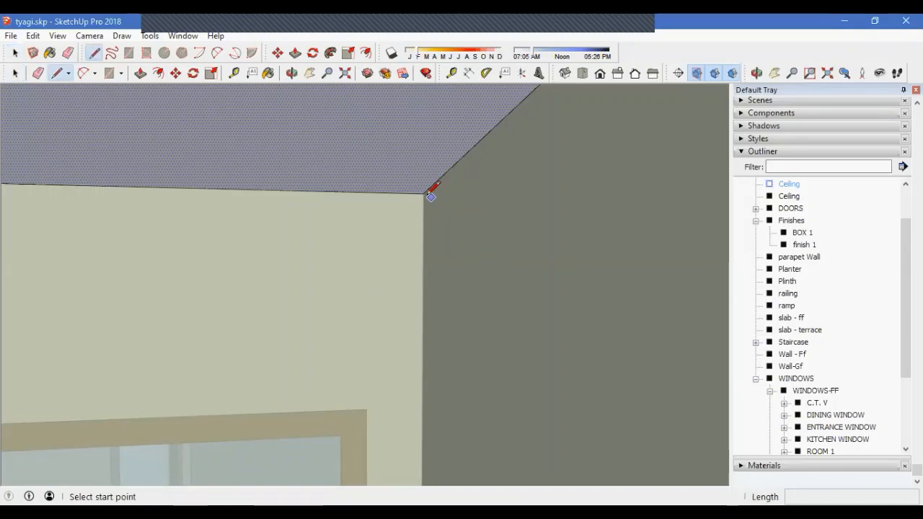
left_click(422, 193)
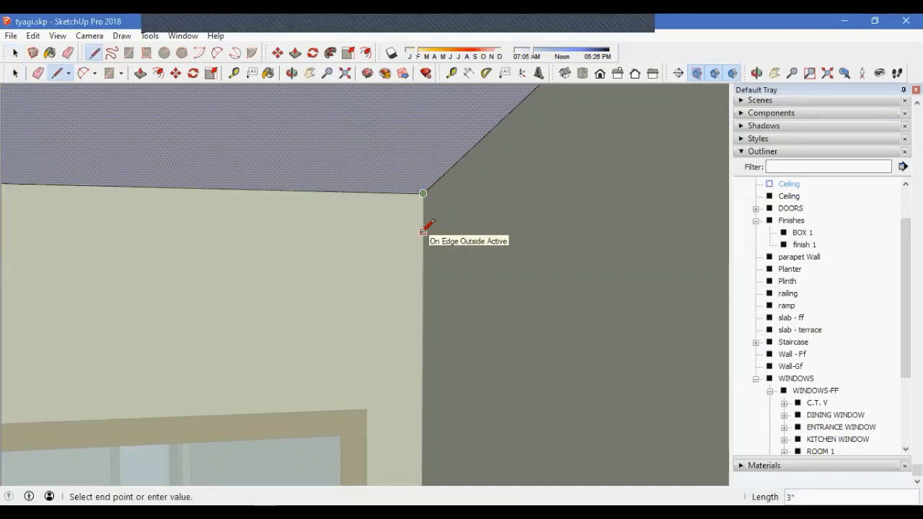
left_click(423, 231)
scroll(423, 231, "up", 2)
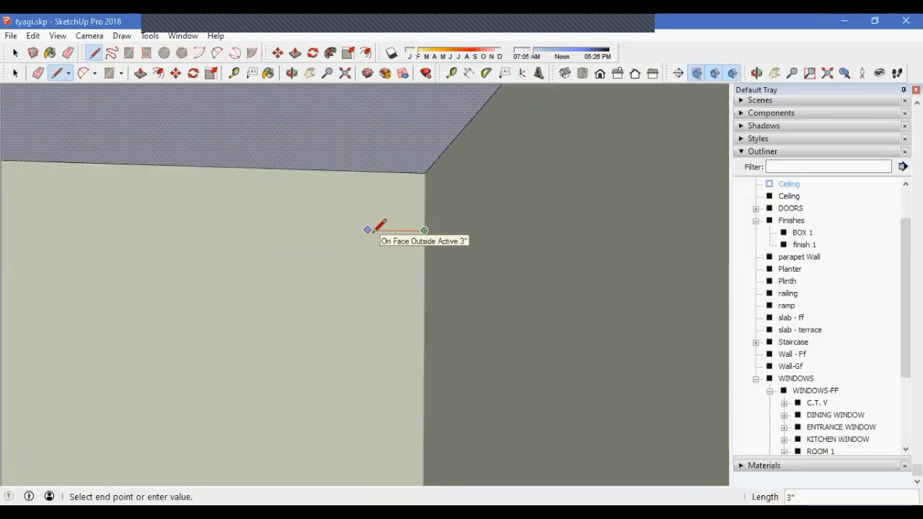
left_click(367, 229)
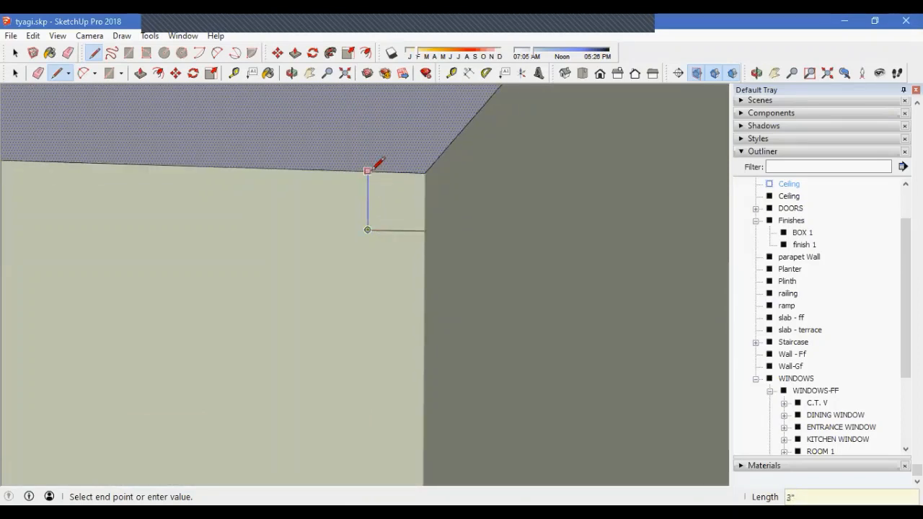
left_click(368, 170)
scroll(383, 185, "up", 1)
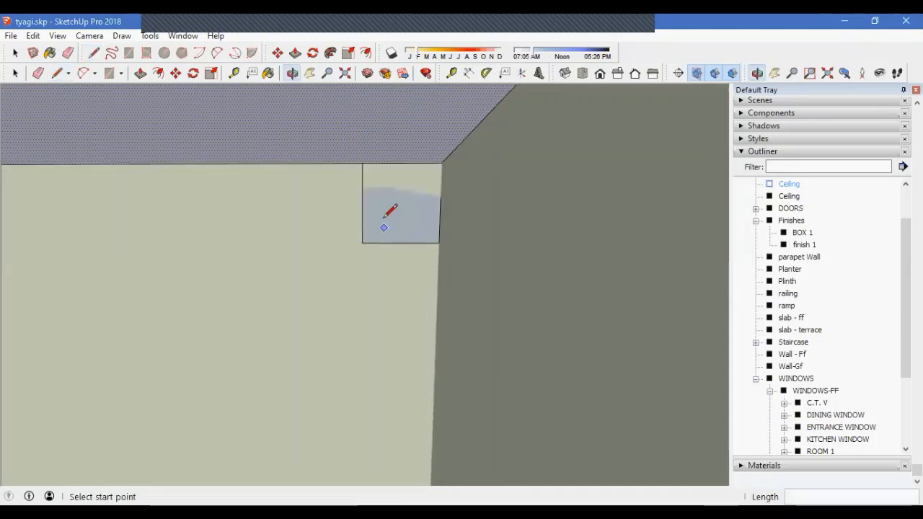
scroll(383, 216, "up", 1)
mouse_move(418, 183)
middle_mouse_down()
mouse_move(411, 197)
mouse_move(410, 180)
mouse_move(391, 173)
mouse_move(410, 180)
middle_mouse_up()
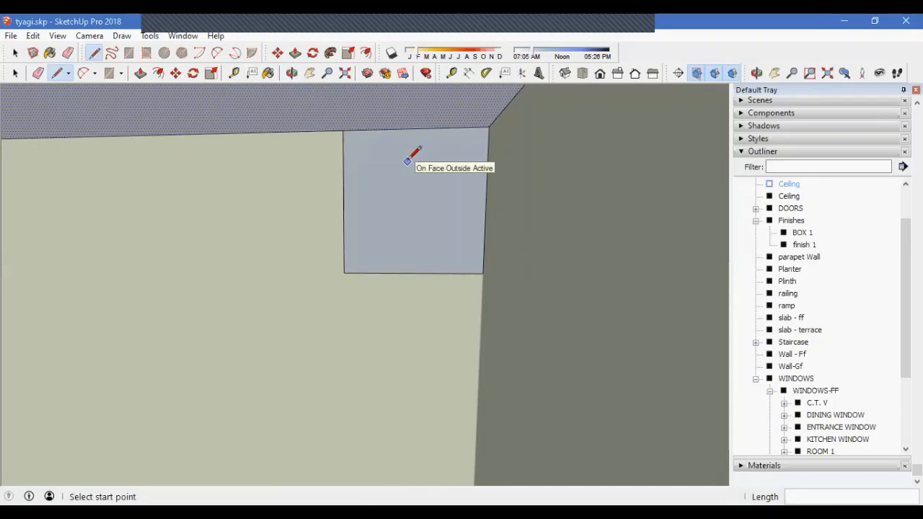
key("a")
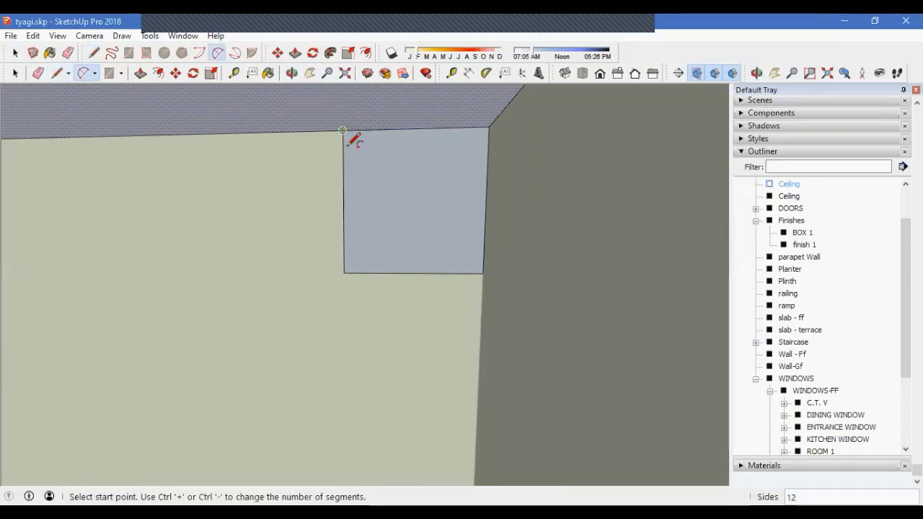
left_click(344, 183)
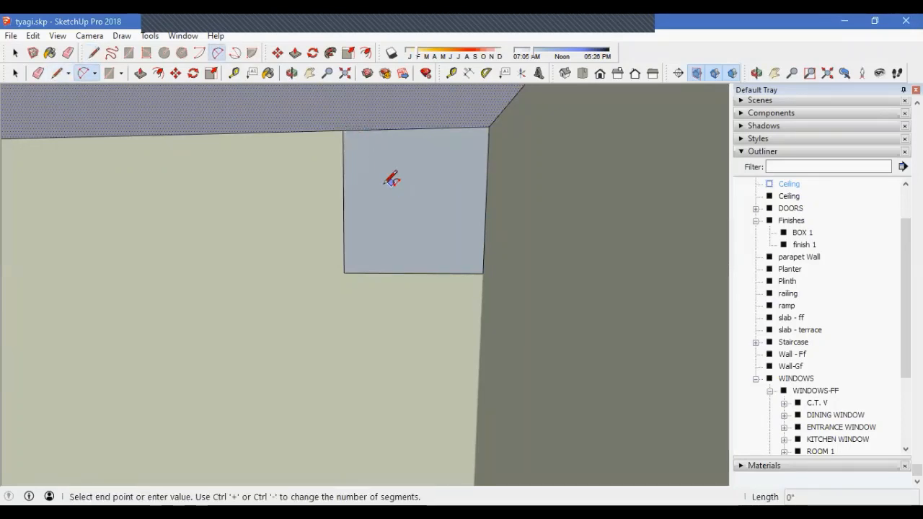
left_click(355, 129)
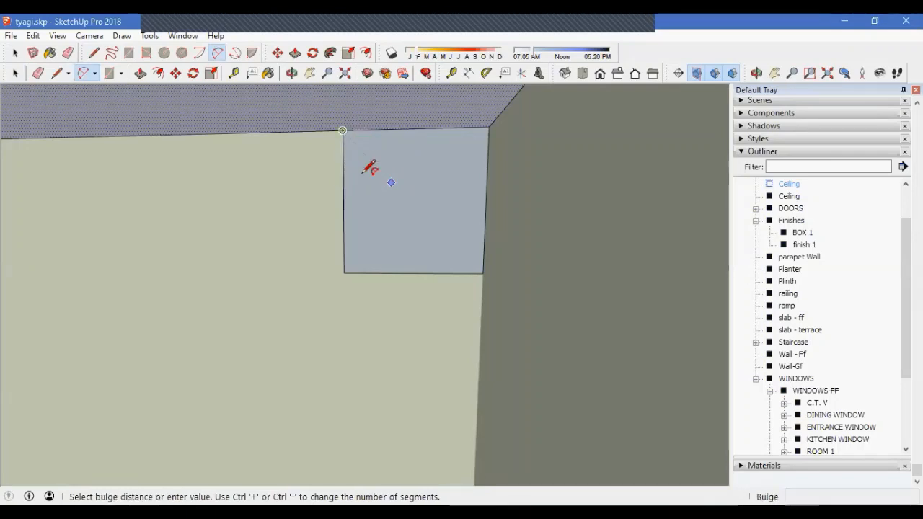
scroll(368, 165, "up", 1)
scroll(369, 153, "up", 1)
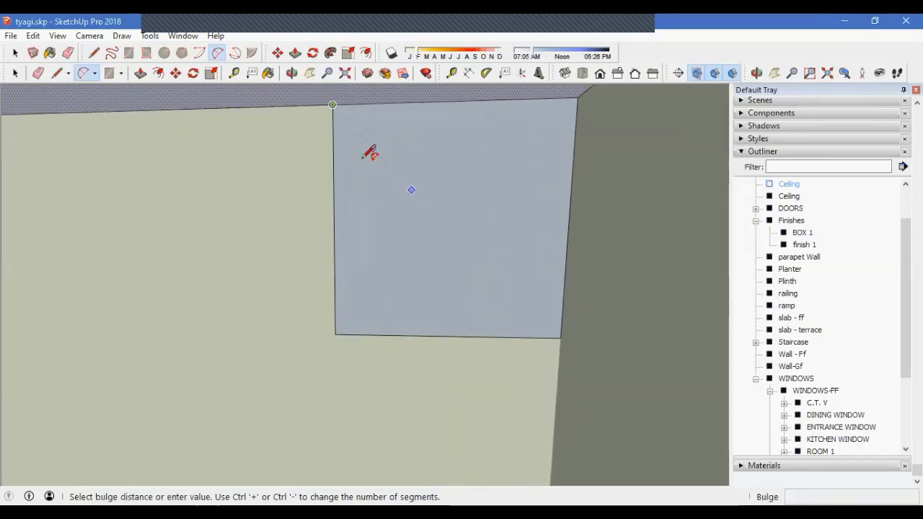
key("Escape")
Divide the 3" square into four equal quadrants with lines joining the midpoints of its opposite sides
scroll(408, 196, "down", 1)
key("l")
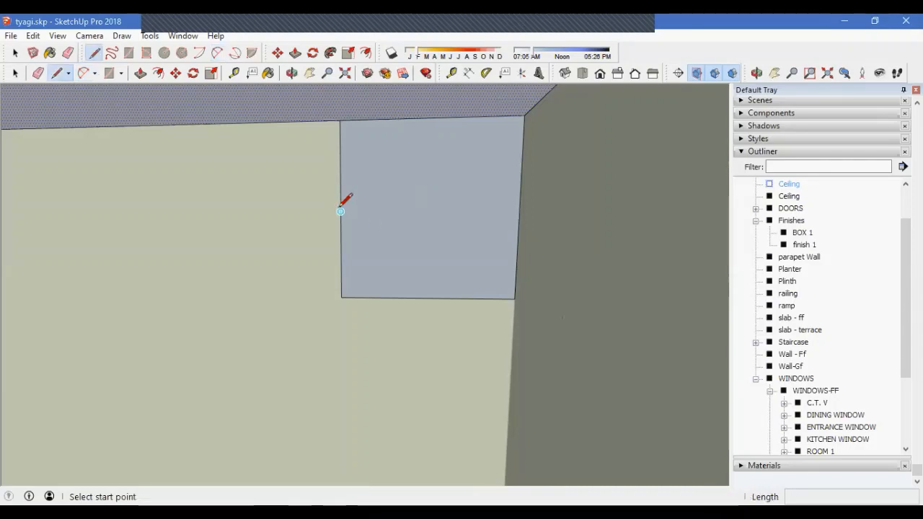
left_click(342, 212)
left_click(519, 211)
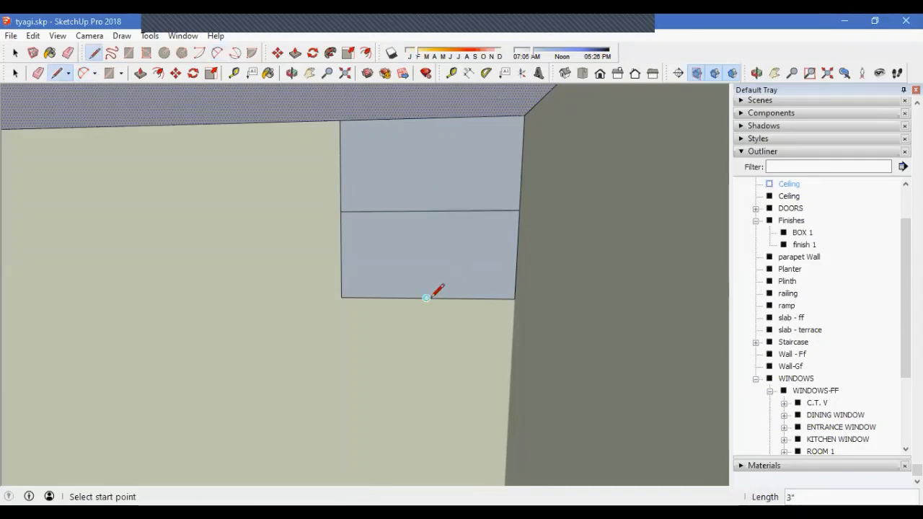
left_click(427, 297)
left_click(431, 118)
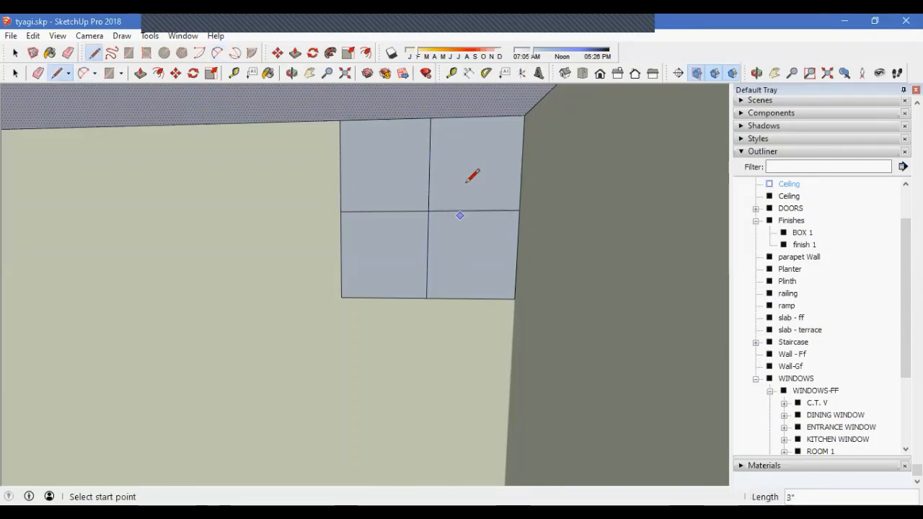
Subdivide the square's upper-left and lower-right quadrants into four equal cells each, using midpoint lines
left_click(385, 119)
left_click(384, 210)
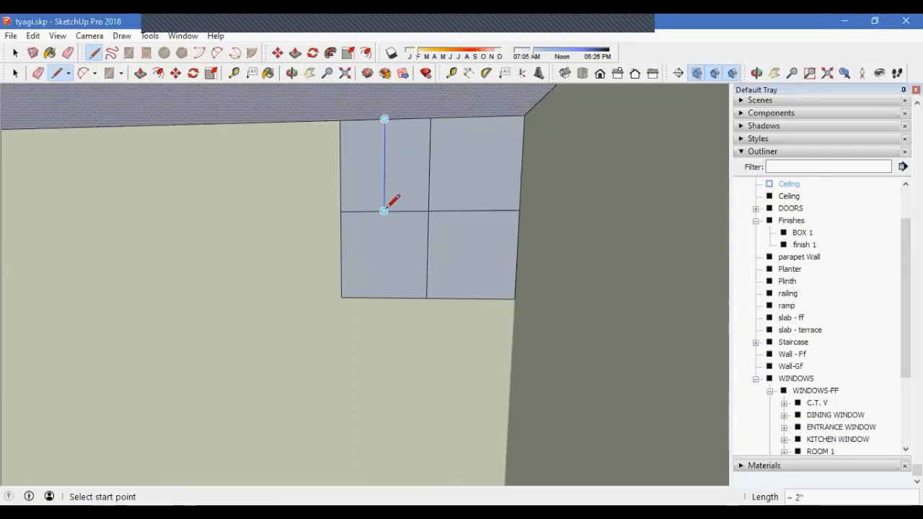
left_click(341, 166)
left_click(429, 166)
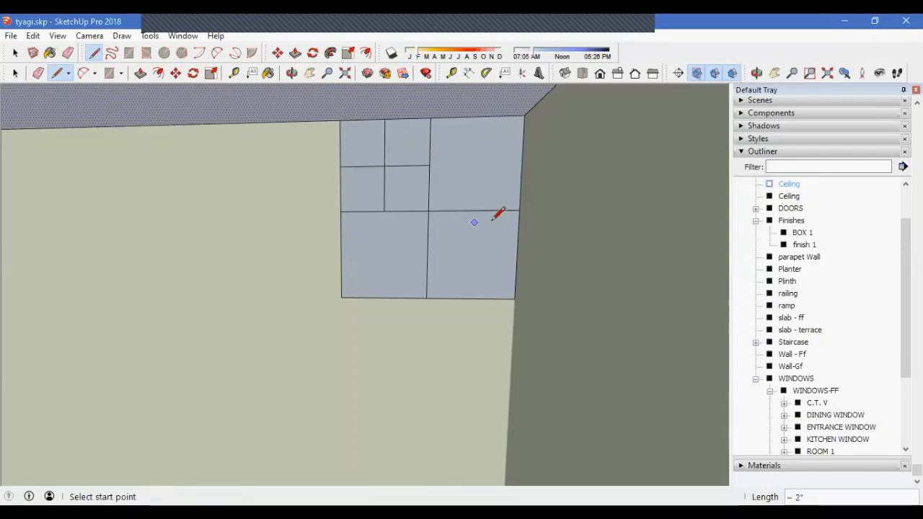
left_click(473, 211)
left_click(471, 297)
left_click(427, 255)
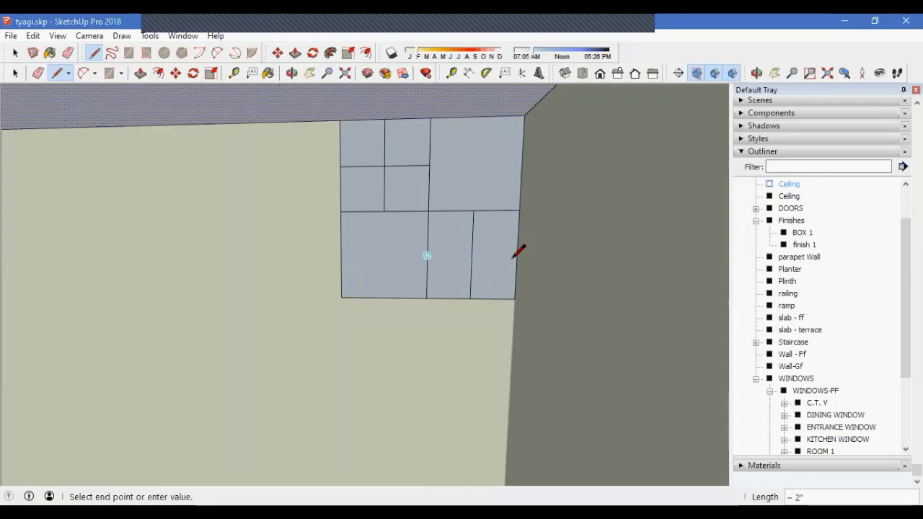
left_click(517, 255)
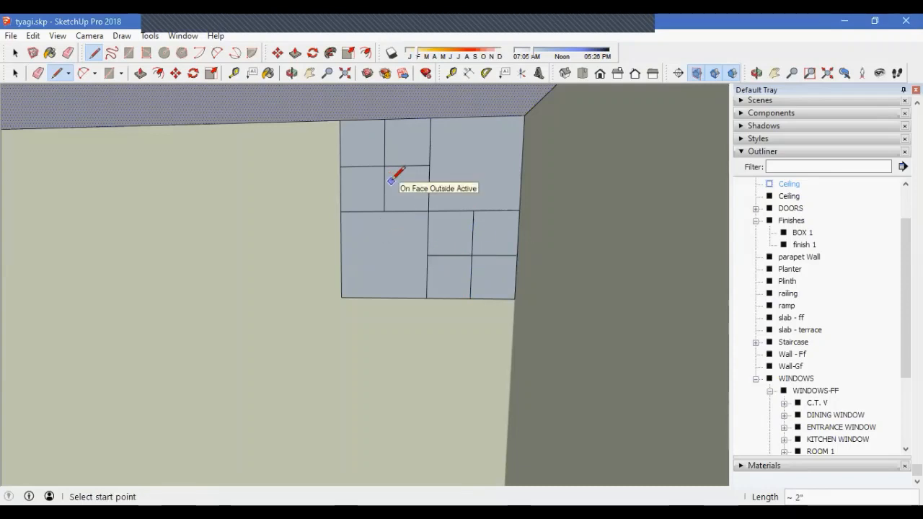
Draw an arc from the square's upper-left corner to the centre of its upper-left quadrant, bulging down and outward from the room corner
key("a")
left_click(339, 119)
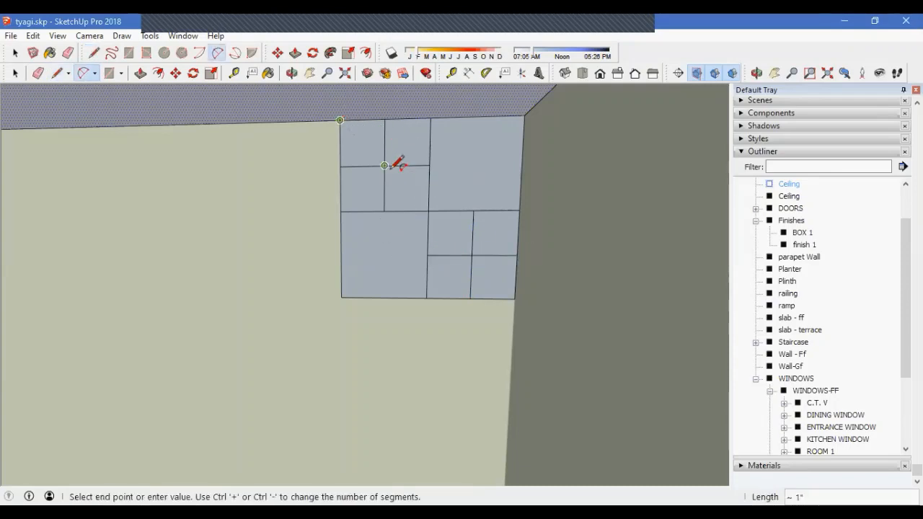
left_click(384, 166)
scroll(366, 150, "up", 5)
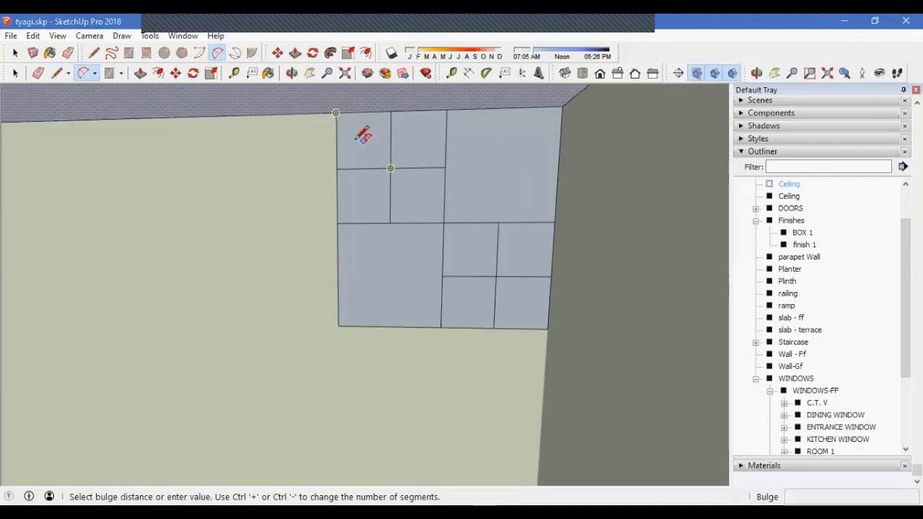
scroll(392, 163, "up", 1)
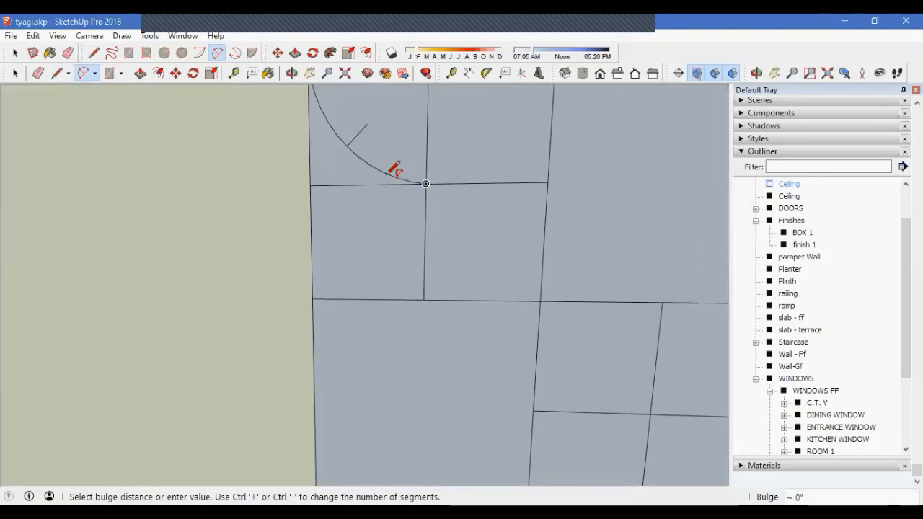
left_click(393, 170)
Continue the curve with an arc from the upper-left quadrant's centre to the square's centre, bulging the opposite way to form an S-shape
scroll(404, 168, "down", 2)
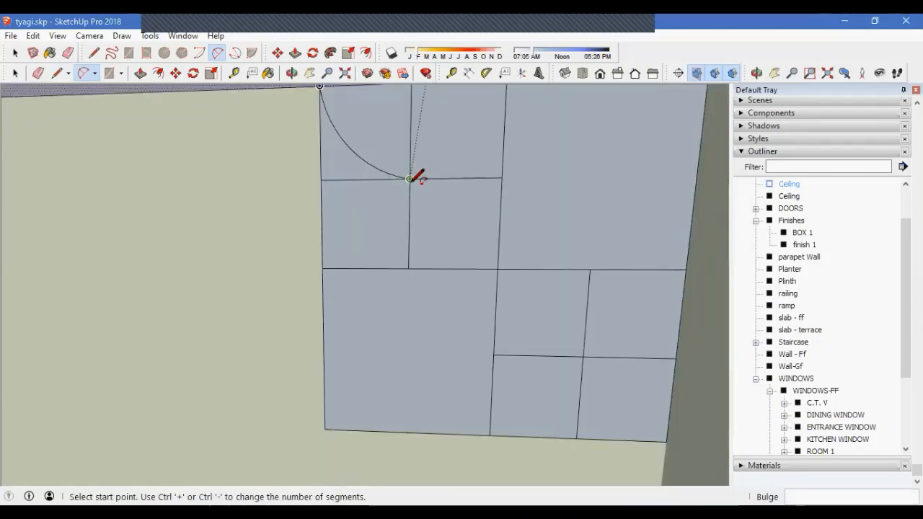
left_click(410, 179)
left_click(497, 269)
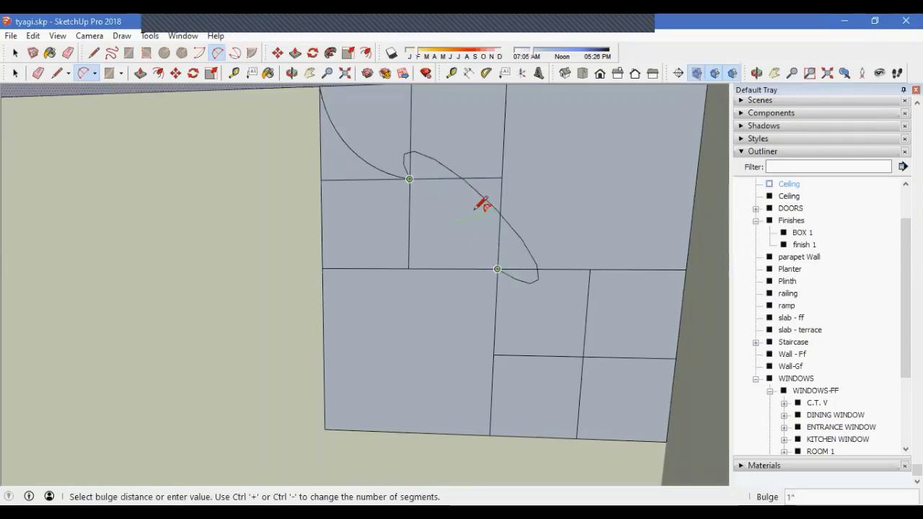
scroll(476, 198, "up", 2)
scroll(459, 175, "up", 1)
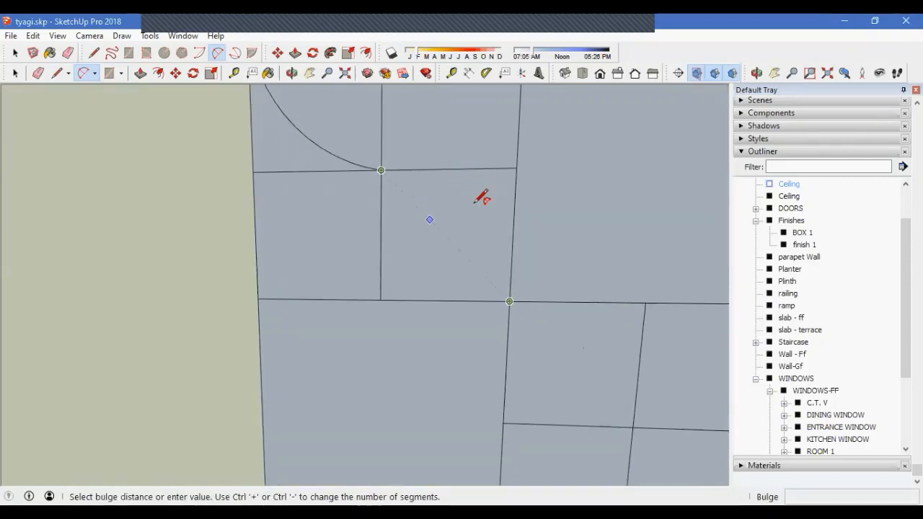
scroll(476, 201, "up", 1)
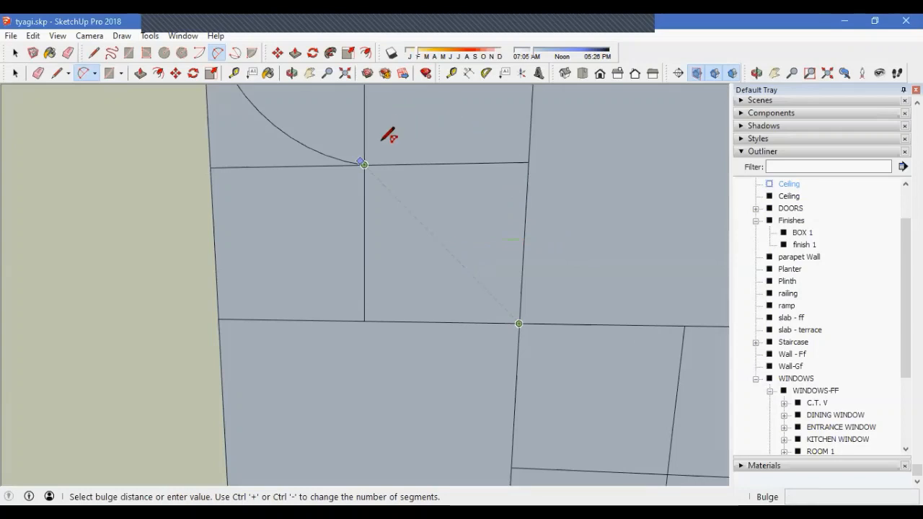
left_click(427, 142)
scroll(354, 145, "down", 3)
Draw a small stepped notch in the lower-right quadrant's first cell, joining the midpoints of its left and lower edges with perpendicular lines
scroll(451, 269, "up", 2)
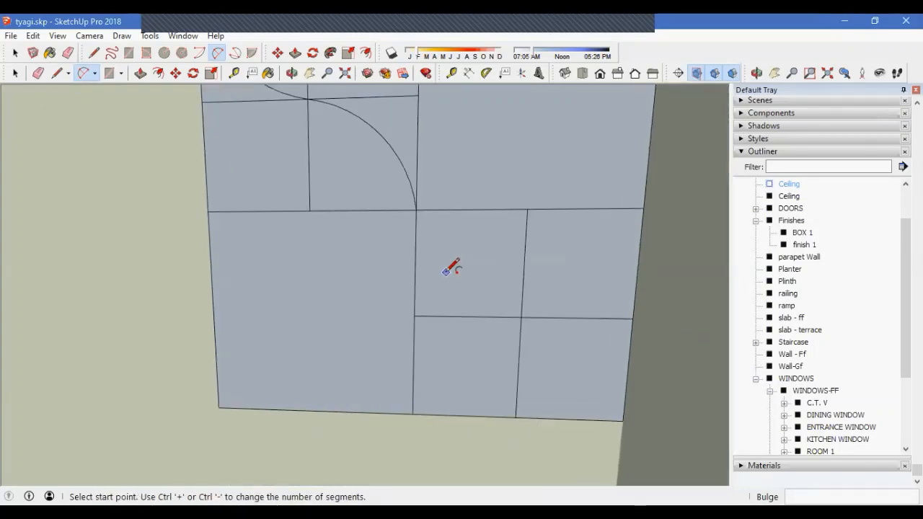
key("l")
left_click(415, 263)
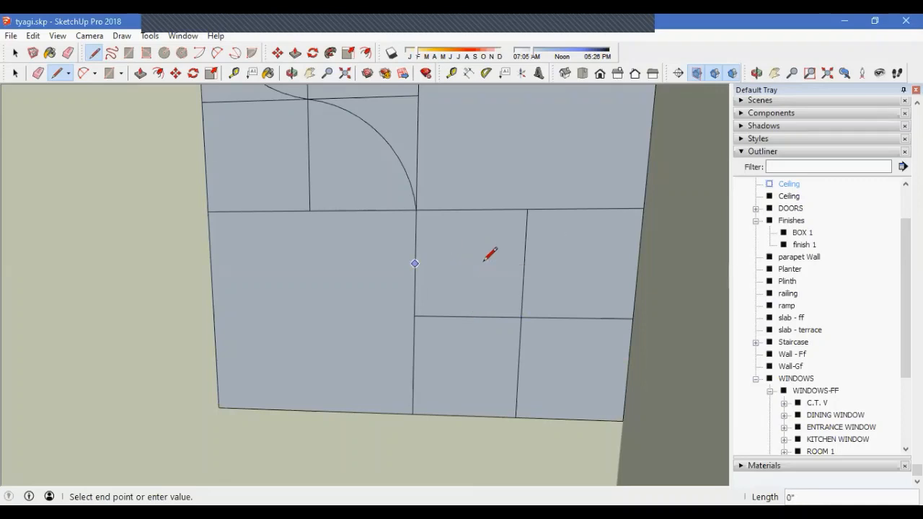
left_click(470, 317)
Draw a convex arc from the notch's lower end to the midpoint of the last cell's bottom edge on the square's lower side
middle_click_drag(412, 294, 478, 320)
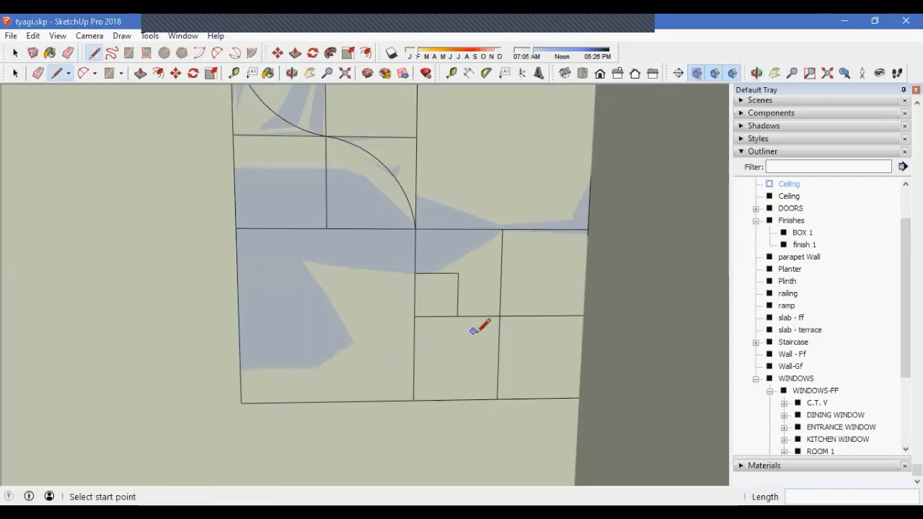
key("a")
left_click(457, 316)
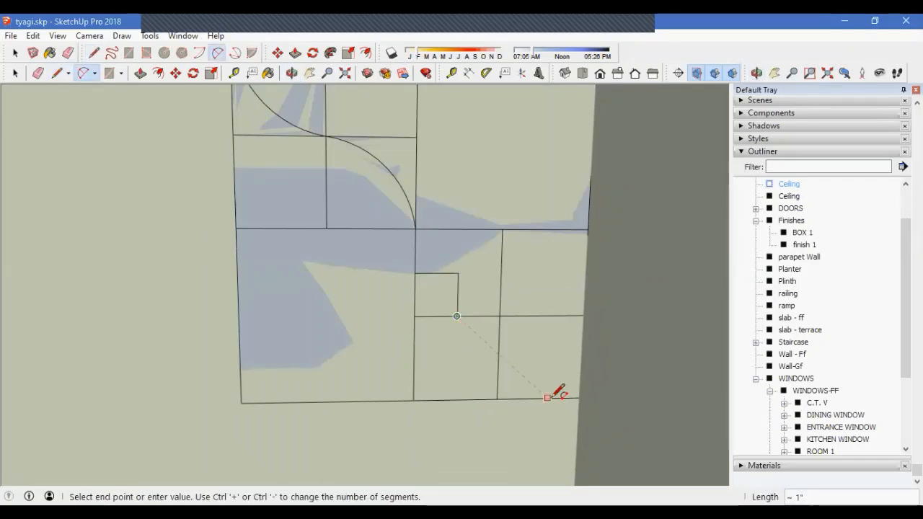
left_click(539, 397)
scroll(483, 365, "up", 3)
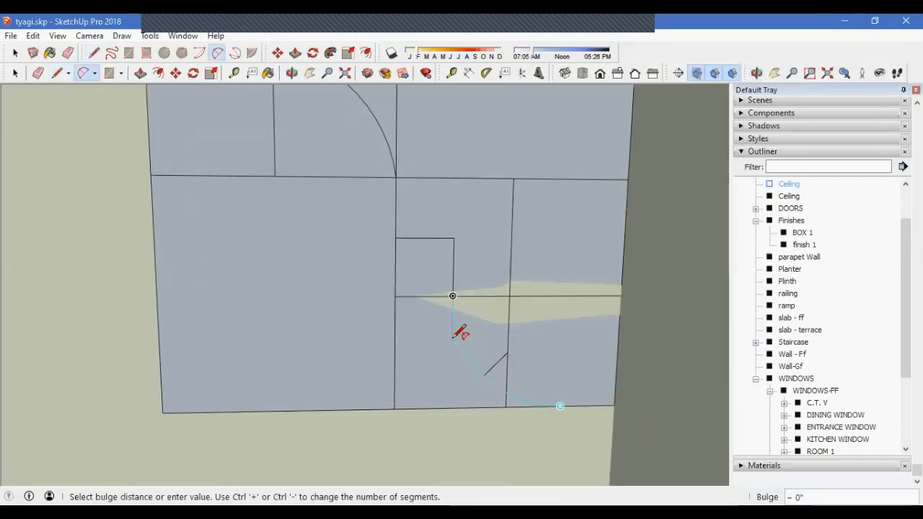
left_click(459, 332)
Erase the surplus square edges and all interior construction lines, leaving only the curved cornice profile at the ceiling corner
scroll(445, 347, "down", 2)
middle_click_drag(445, 346, 546, 382)
scroll(547, 382, "up", 2)
scroll(510, 375, "down", 3)
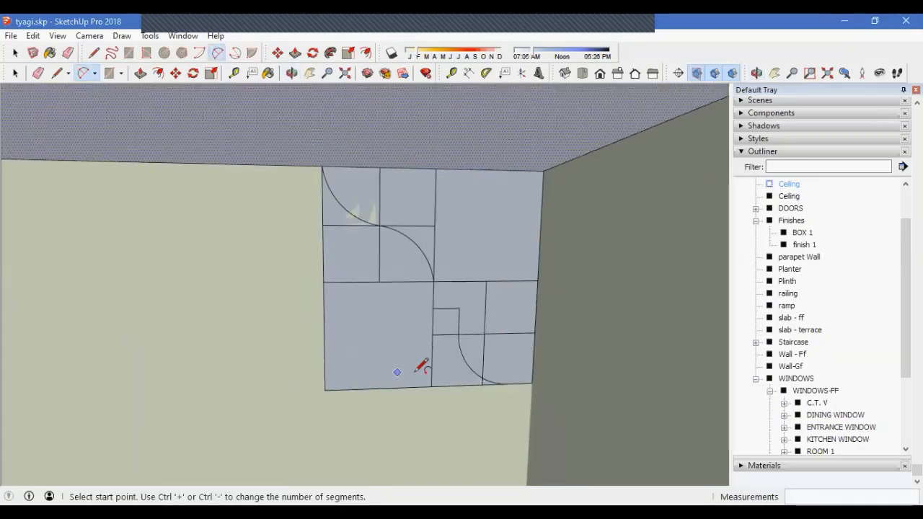
key("e")
mouse_move(442, 385)
left_mouse_down()
mouse_move(433, 343)
mouse_move(427, 372)
left_mouse_up()
left_click_drag(494, 345, 490, 360)
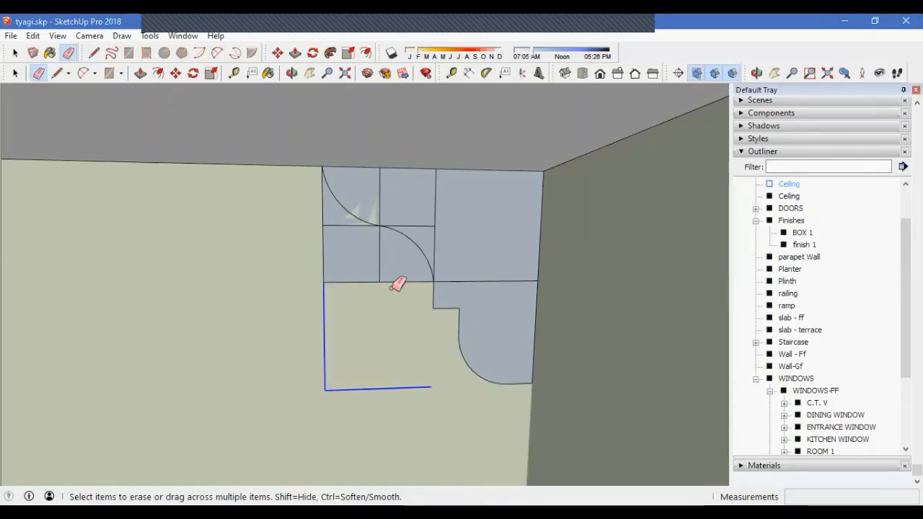
left_click_drag(340, 256, 342, 254)
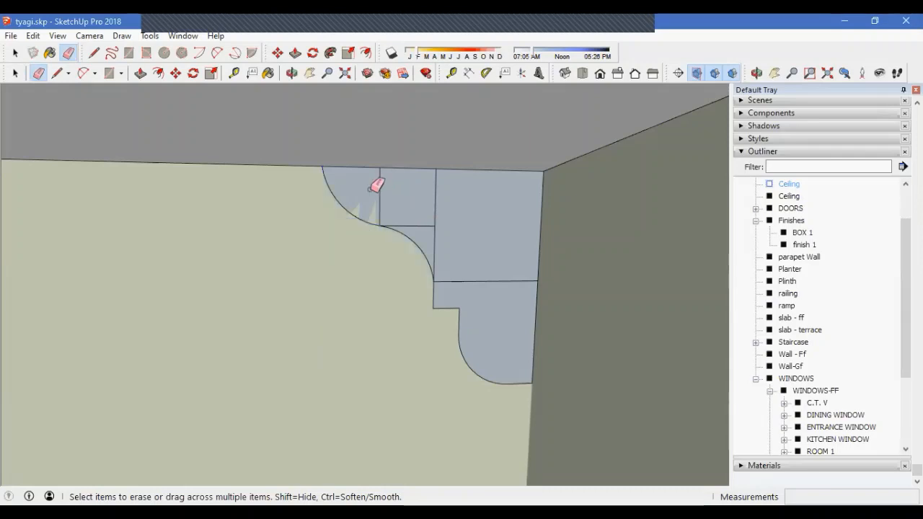
left_click_drag(477, 294, 442, 311)
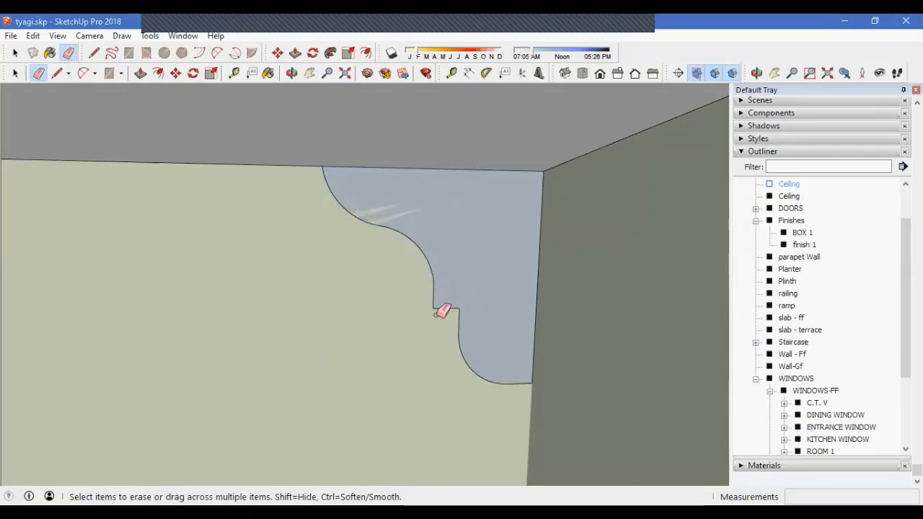
Select the ceiling's perimeter edges around the room and sweep the cornice profile along them with Follow Me
scroll(443, 312, "down", 4)
middle_click_drag(443, 305, 516, 276)
scroll(505, 278, "down", 8)
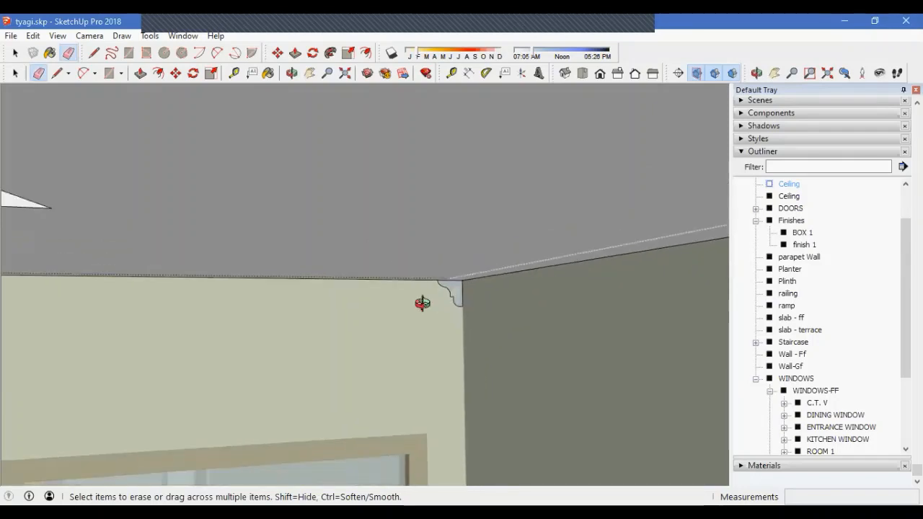
key("space")
left_click(411, 284)
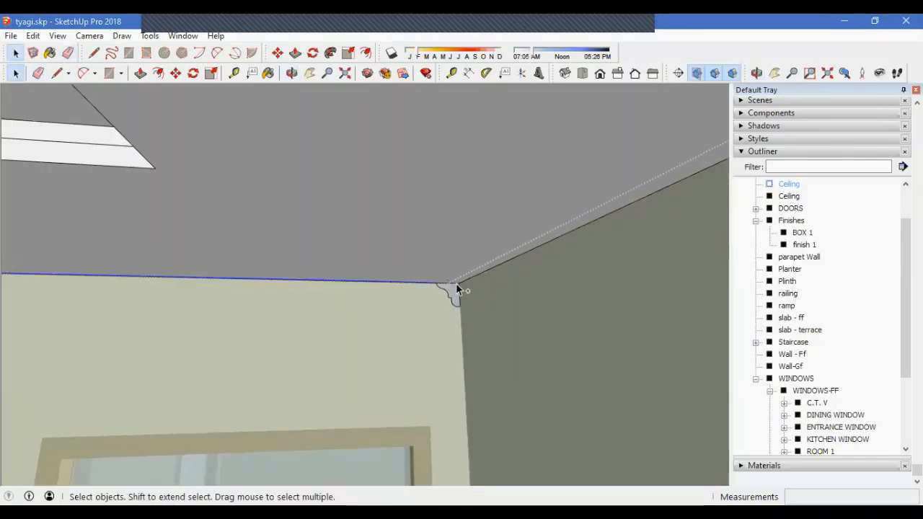
middle_click_drag(467, 283, 512, 282)
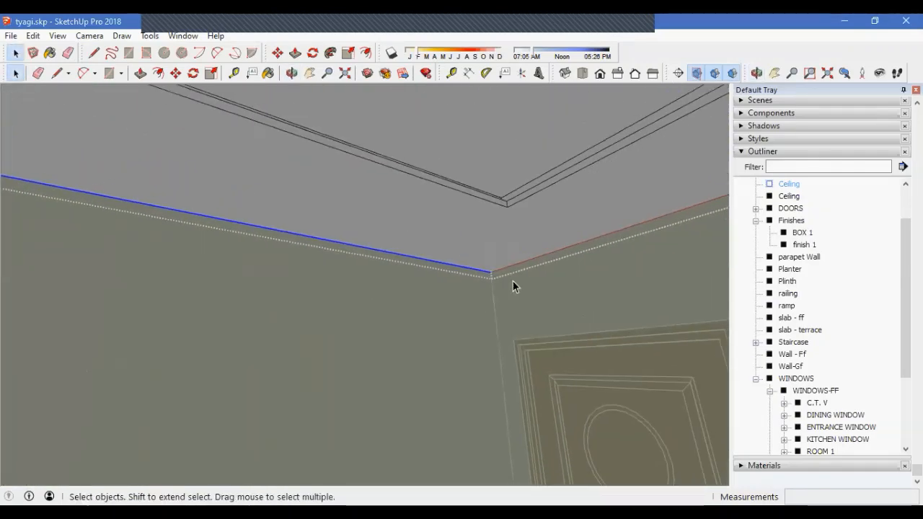
middle_click_drag(546, 313, 535, 282)
middle_click_drag(536, 246, 227, 323)
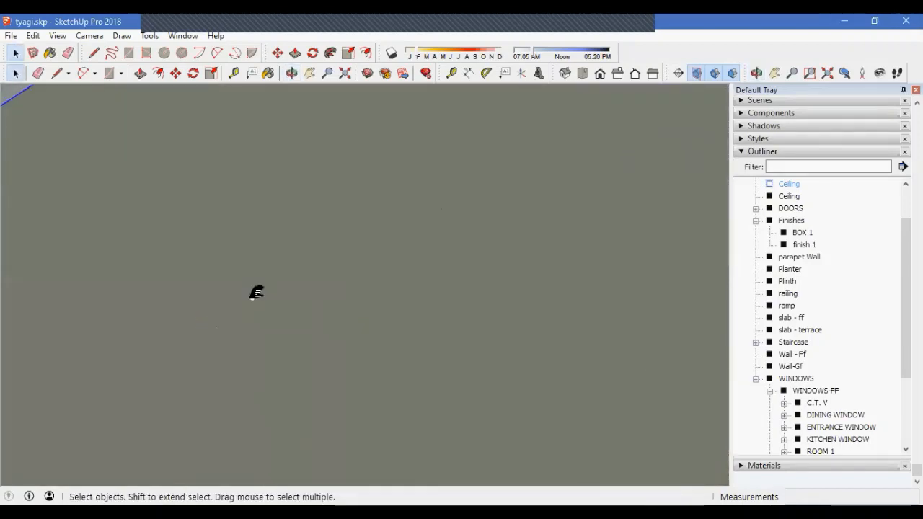
middle_click_drag(255, 290, 547, 321)
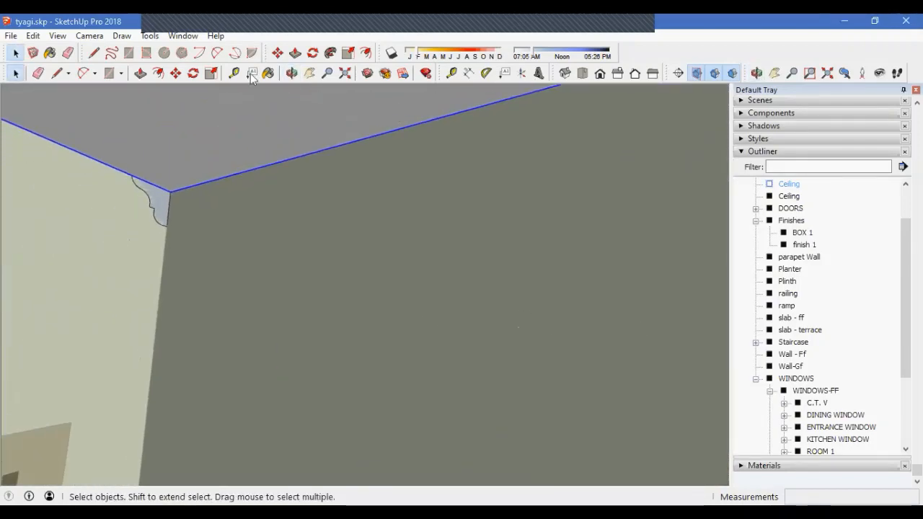
left_click(153, 35)
left_click(188, 166)
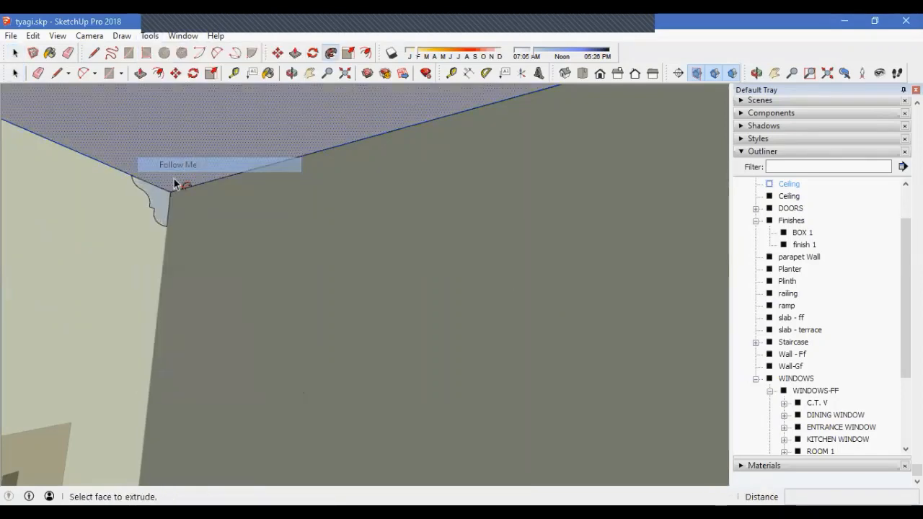
left_click(162, 211)
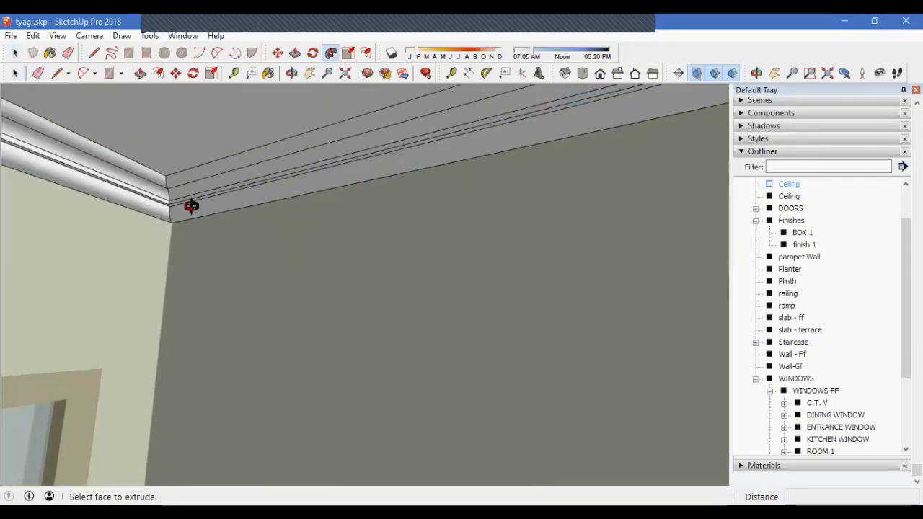
Check the swept cornice around the room and close the ceiling group
middle_click_drag(191, 207, 54, 222)
scroll(334, 216, "down", 8)
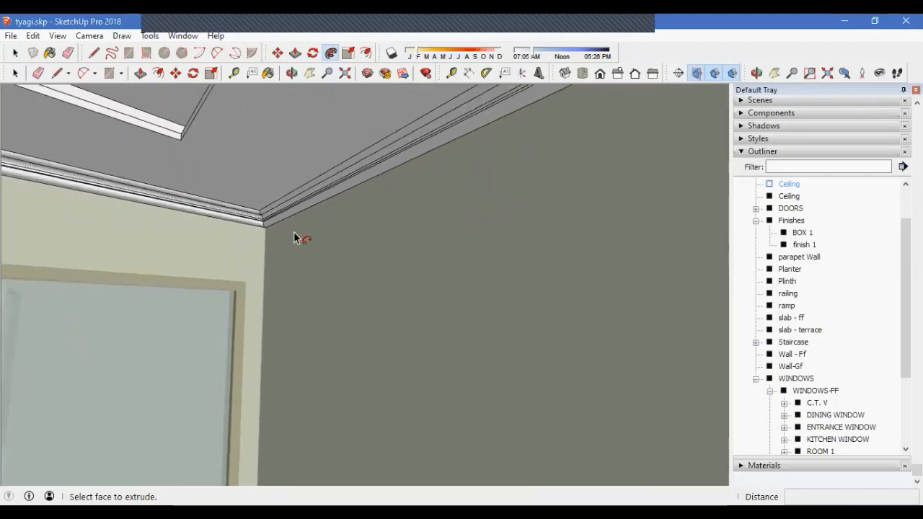
scroll(293, 233, "down", 2)
middle_click_drag(292, 248, 342, 258)
scroll(321, 249, "down", 3)
key("space")
left_click(336, 251)
scroll(336, 251, "down", 2)
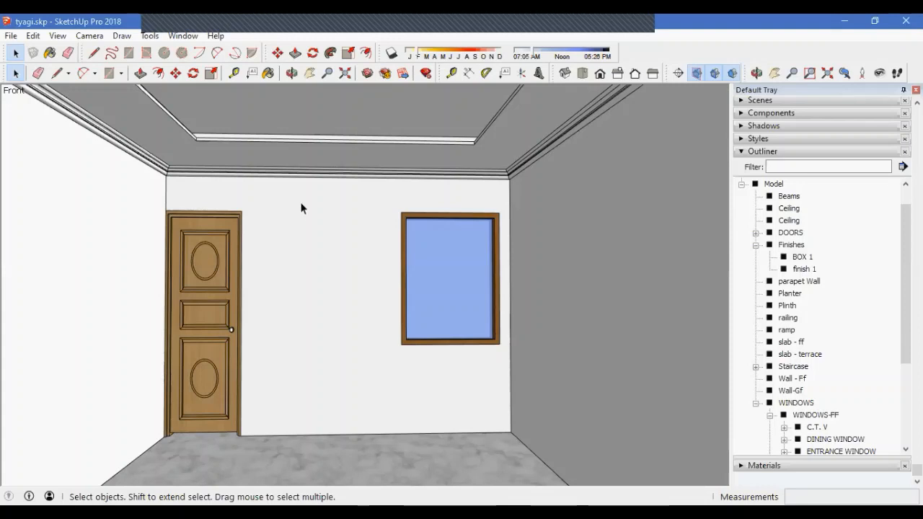
Clear the selection and place a section plane named Section 13, with symbol 13, parallel to the house's front facade
middle_click(372, 333)
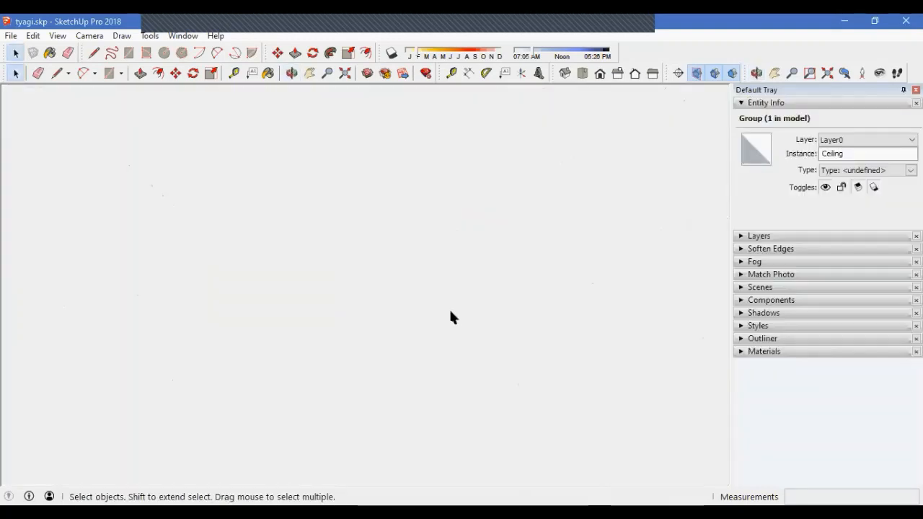
left_click(447, 315)
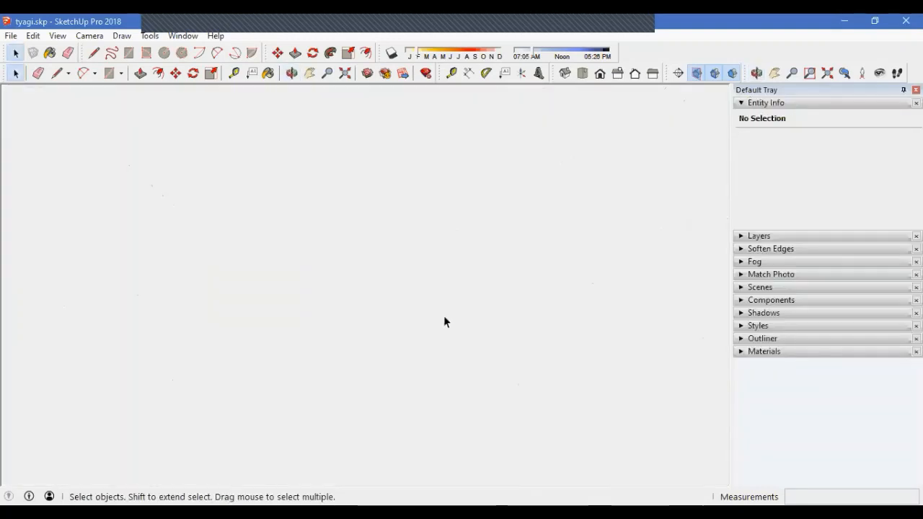
middle_click_drag(444, 317, 427, 255)
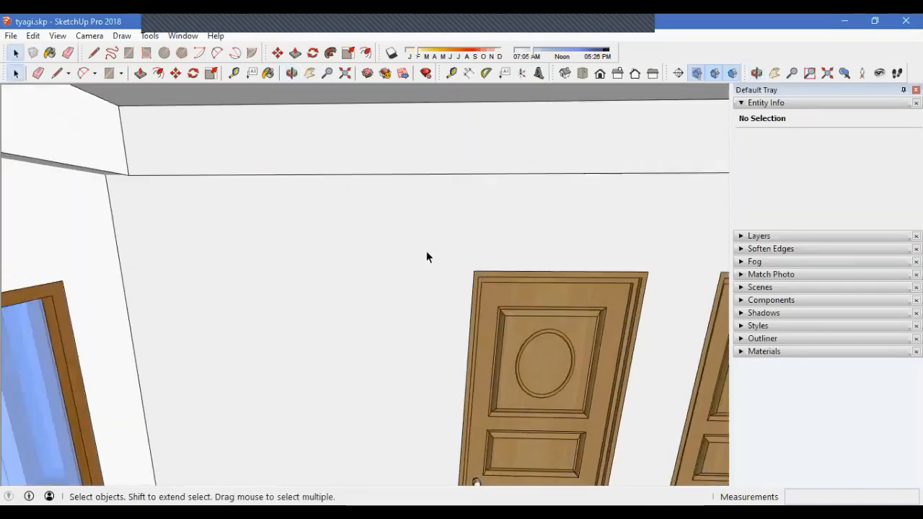
scroll(412, 244, "down", 3)
scroll(408, 243, "up", 6)
scroll(437, 248, "down", 2)
middle_click(437, 224)
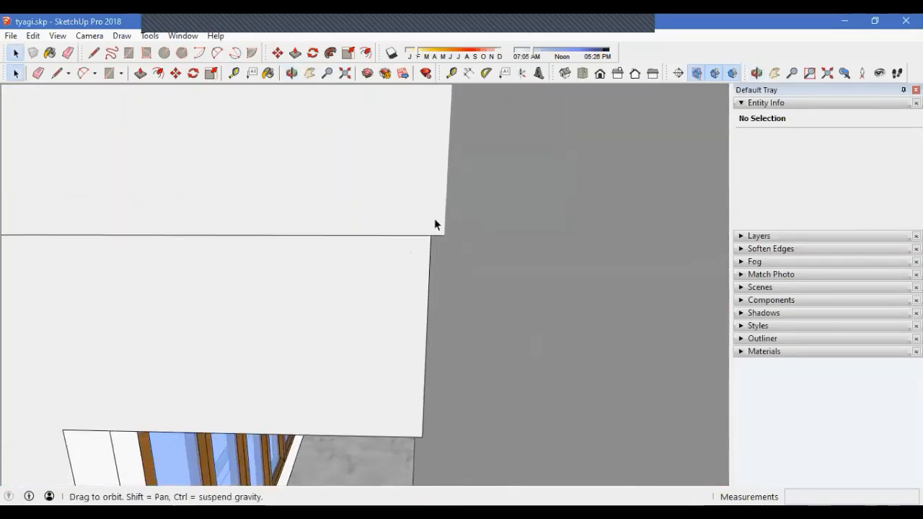
scroll(410, 191, "down", 10)
scroll(401, 193, "up", 5)
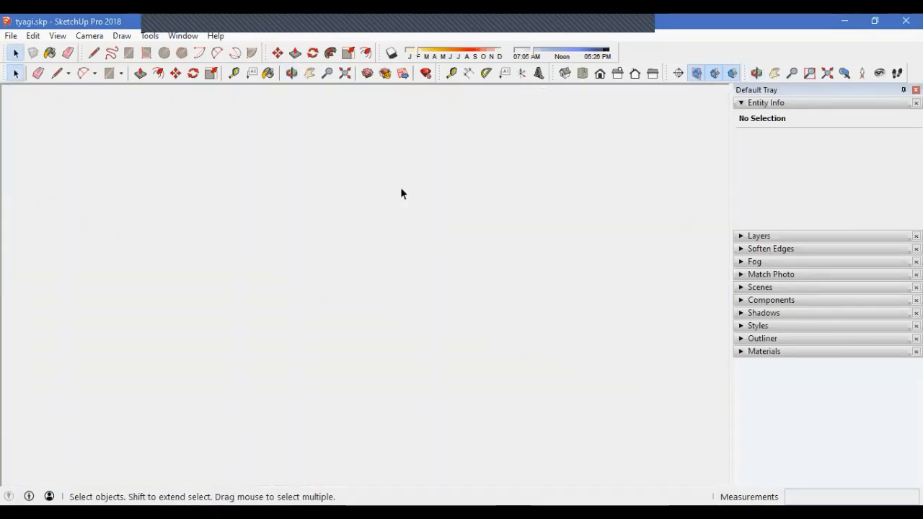
scroll(426, 183, "down", 6)
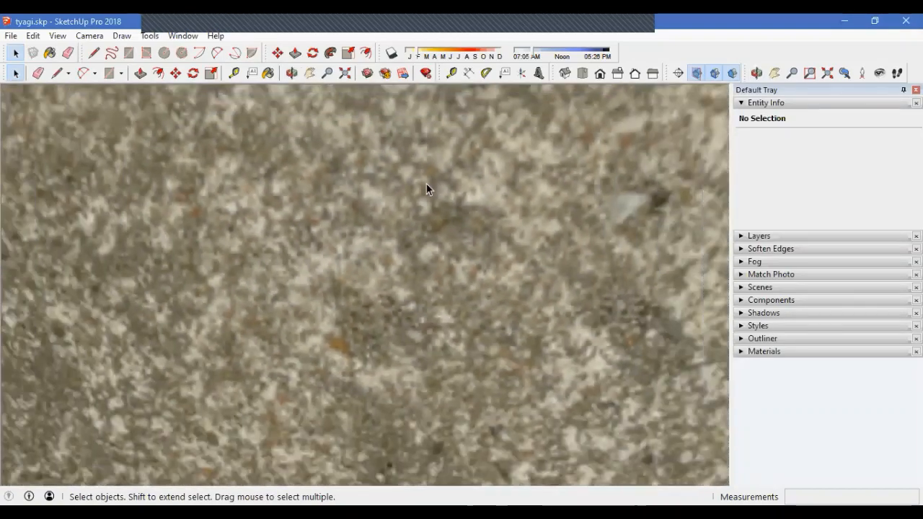
scroll(450, 217, "down", 8)
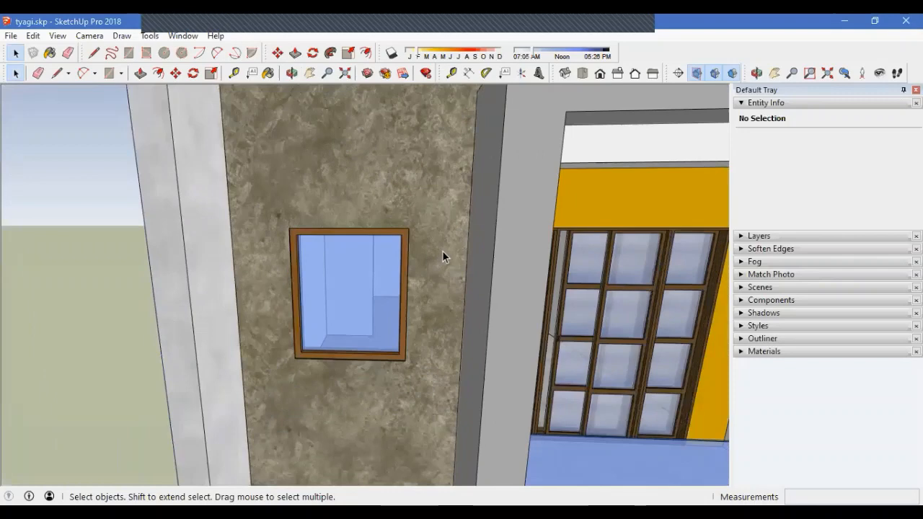
mouse_move(443, 256)
middle_mouse_down()
mouse_move(308, 243)
mouse_move(531, 310)
mouse_move(459, 263)
middle_mouse_up()
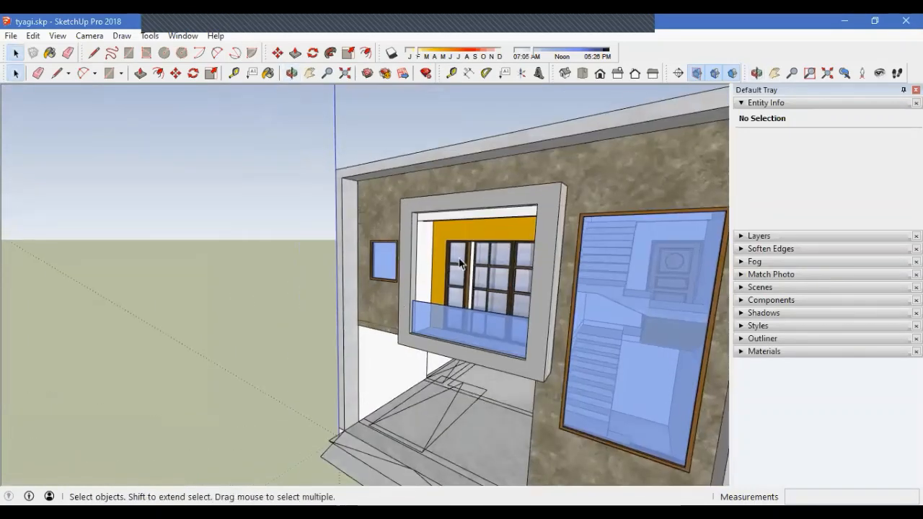
left_click(684, 73)
left_click(479, 296)
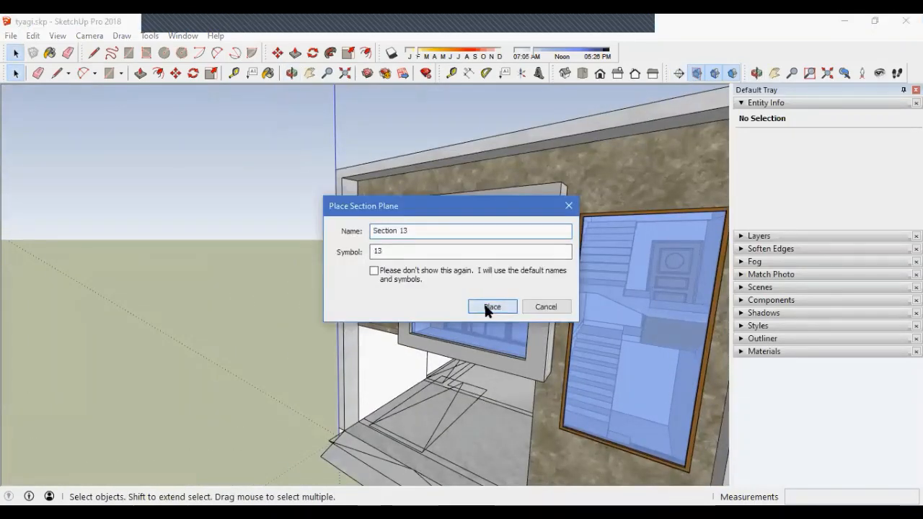
left_click(484, 302)
middle_click_drag(310, 284, 351, 323)
scroll(351, 323, "down", 5)
middle_click_drag(318, 288, 260, 242)
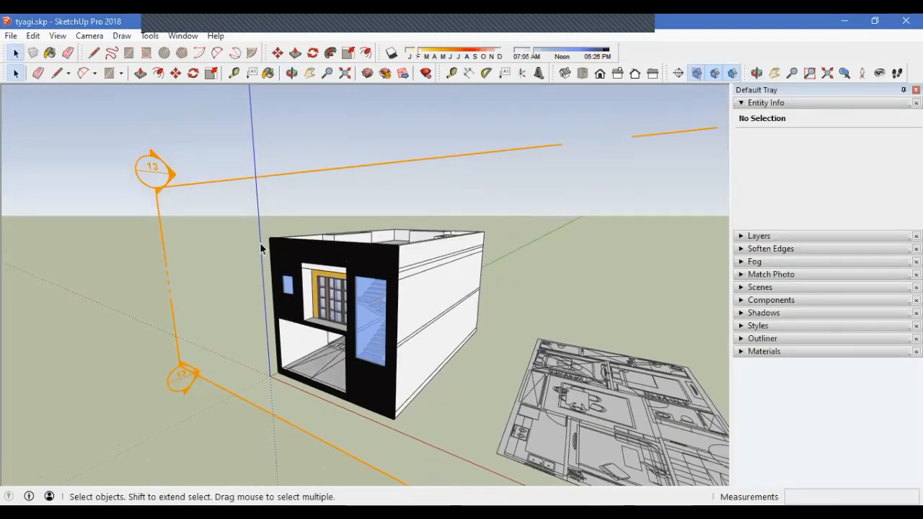
Move the section plane about 25' 7" back through the house to cut across the rear rooms
left_click(241, 233)
scroll(241, 233, "up", 1)
key("m")
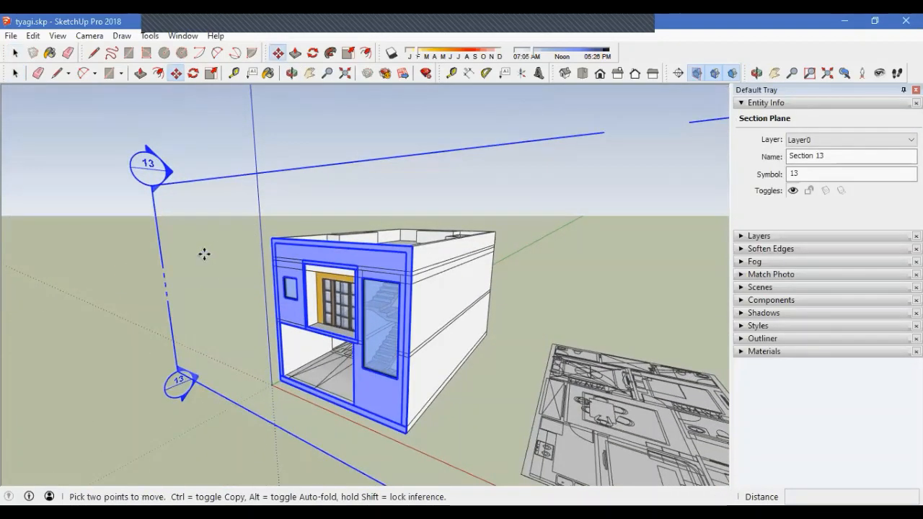
left_click(204, 254)
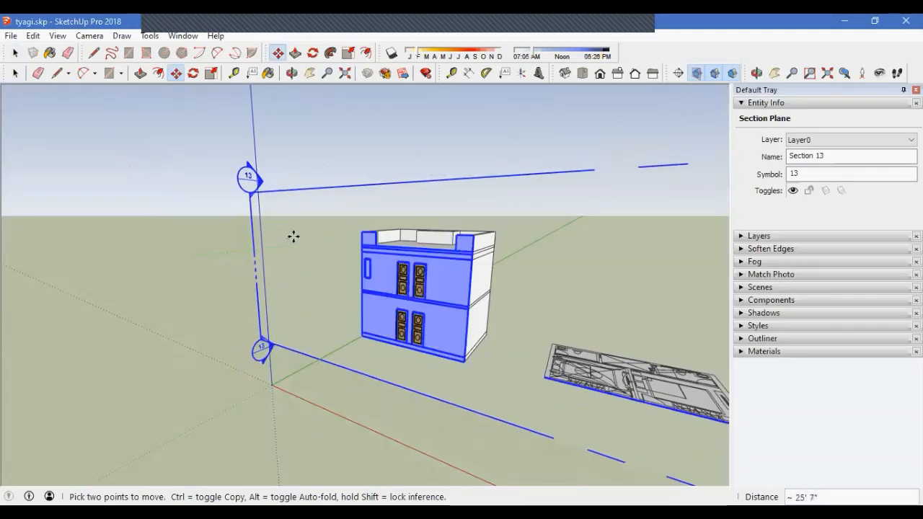
scroll(418, 295, "up", 6)
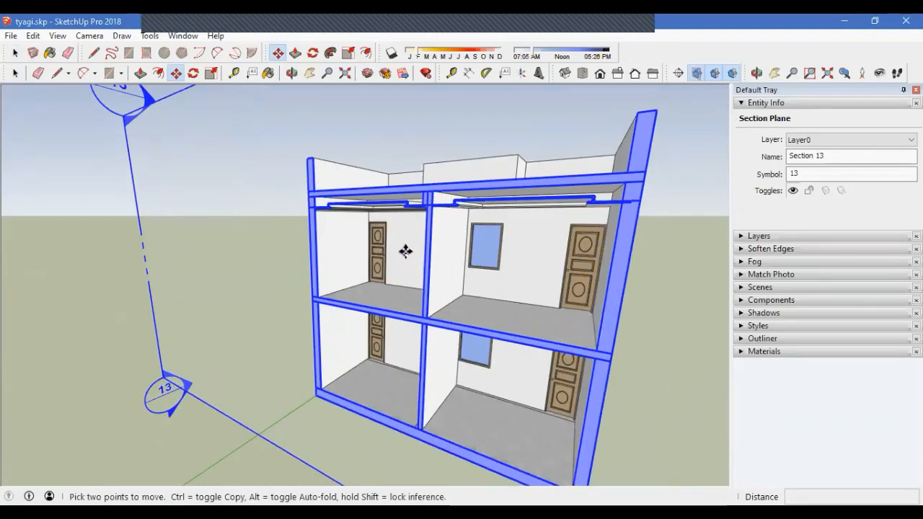
middle_click_drag(404, 254, 469, 267)
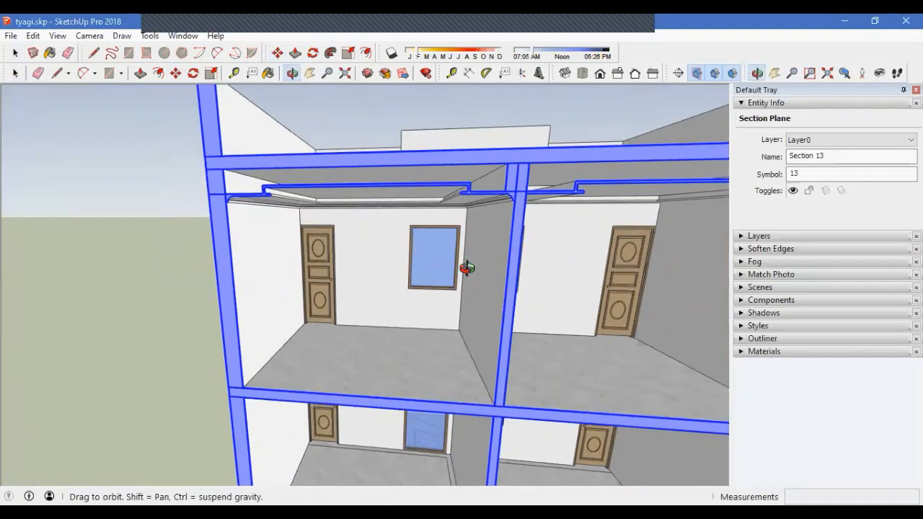
Hide the section plane's outline while keeping its cut active
key("space")
left_click(678, 73)
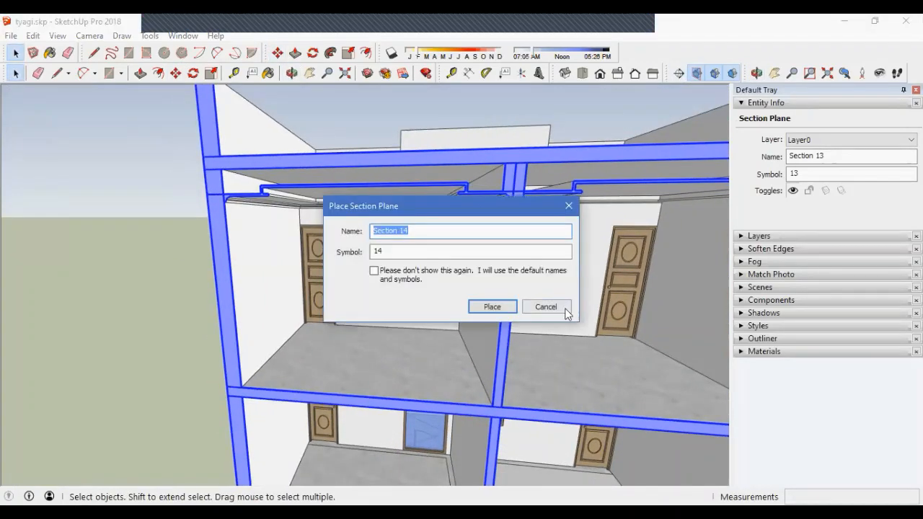
left_click(562, 310)
scroll(319, 233, "up", 2)
scroll(357, 233, "down", 4)
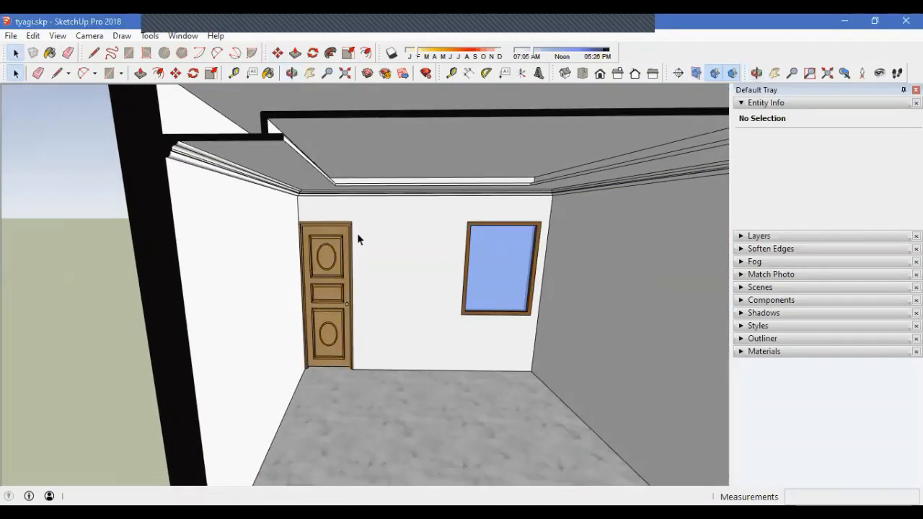
Examine the cornice, false ceilings and rooms in the sectioned house, up close and as a whole
middle_click_drag(346, 253, 321, 240)
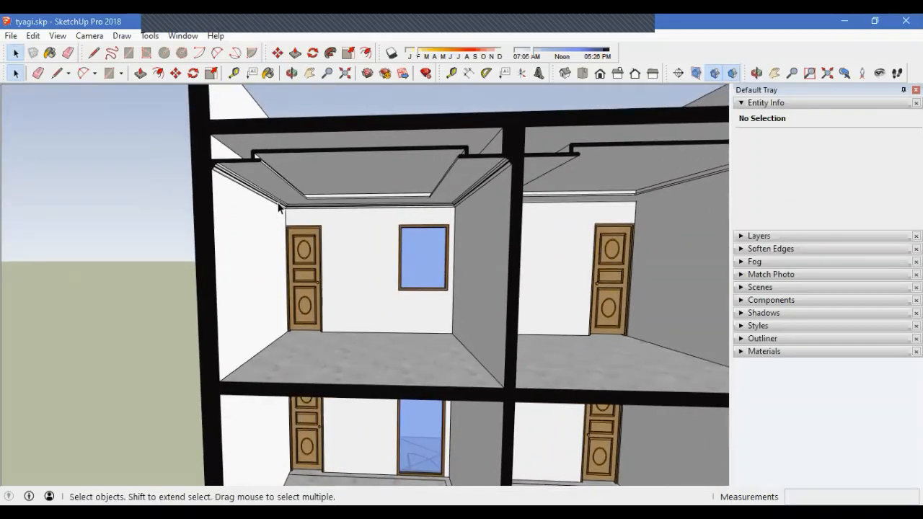
scroll(227, 169, "up", 5)
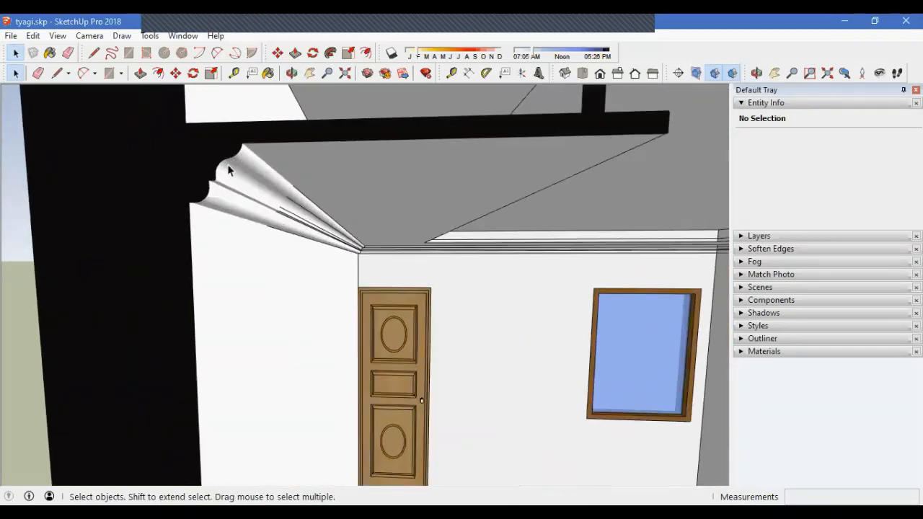
scroll(211, 204, "down", 5)
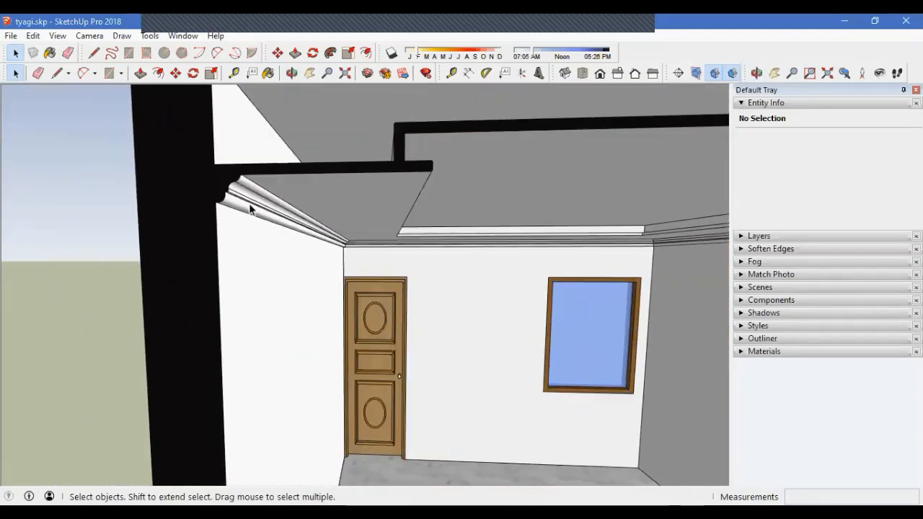
middle_click_drag(250, 209, 460, 246)
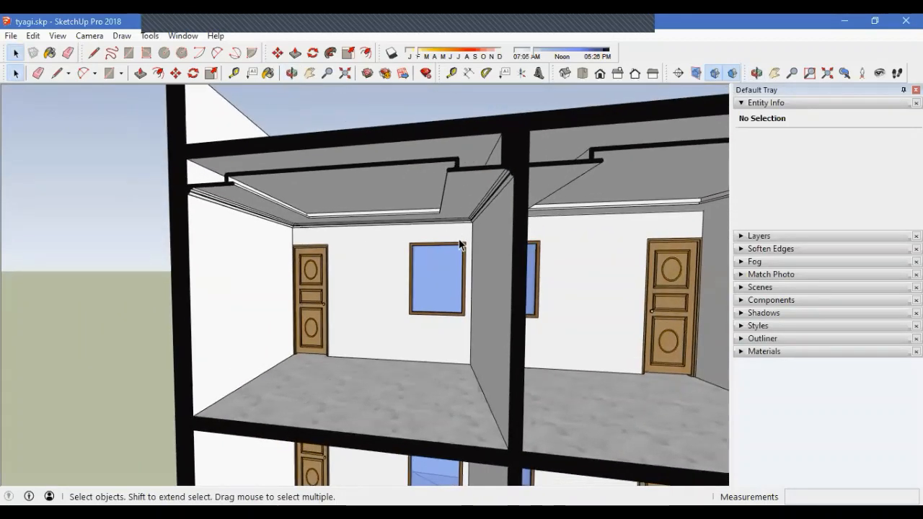
middle_click_drag(277, 216, 444, 247)
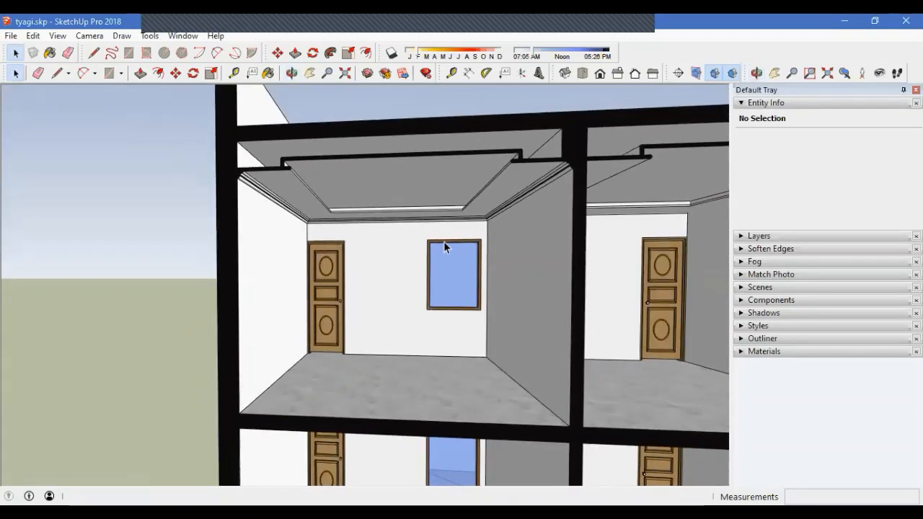
scroll(336, 273, "down", 2)
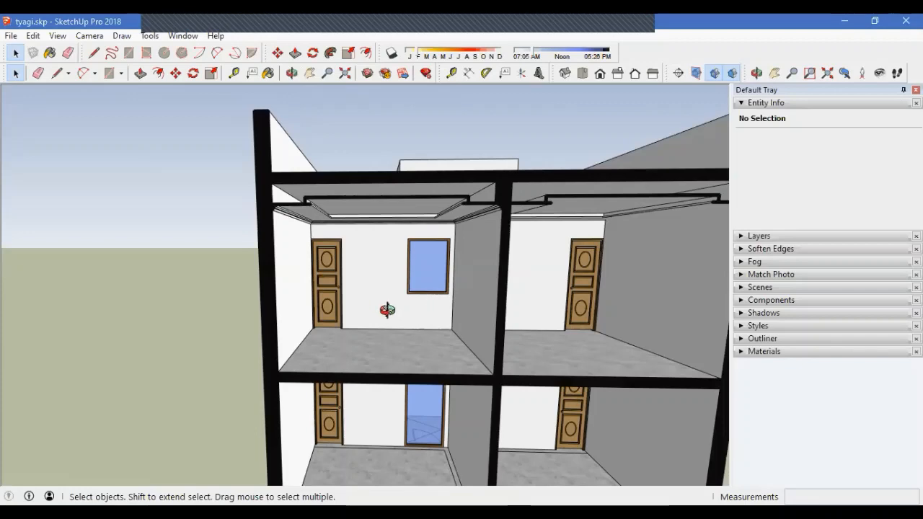
middle_click_drag(387, 310, 402, 328)
scroll(293, 286, "up", 4)
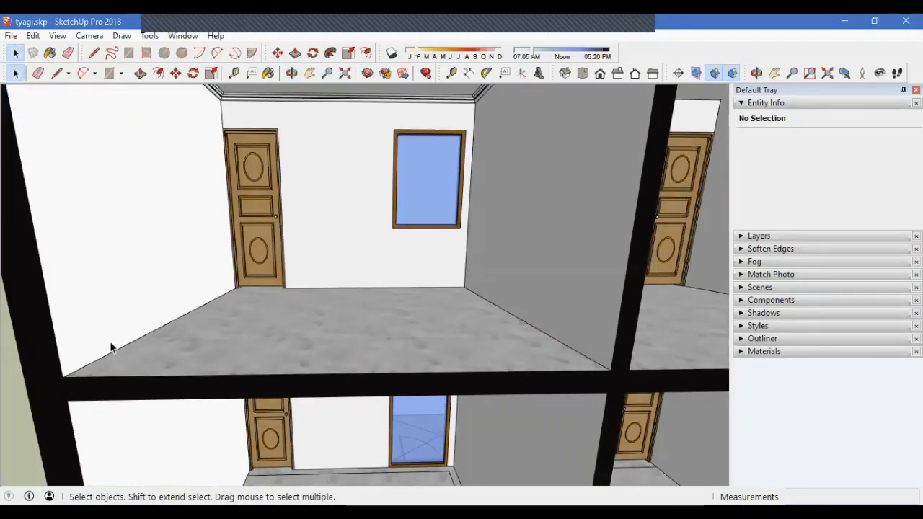
scroll(433, 265, "down", 3)
middle_click_drag(397, 319, 347, 334)
scroll(349, 332, "down", 6)
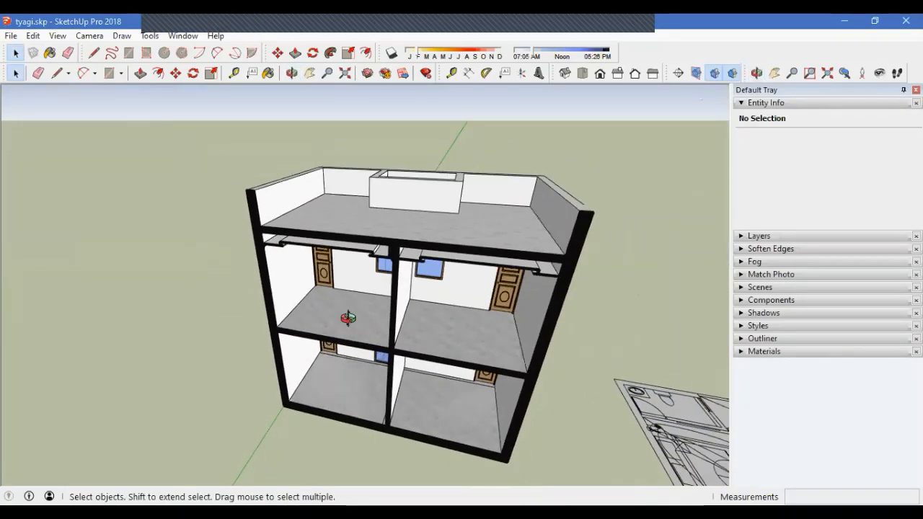
scroll(381, 325, "down", 2)
middle_click_drag(382, 328, 346, 233)
scroll(375, 237, "up", 5)
scroll(376, 246, "down", 6)
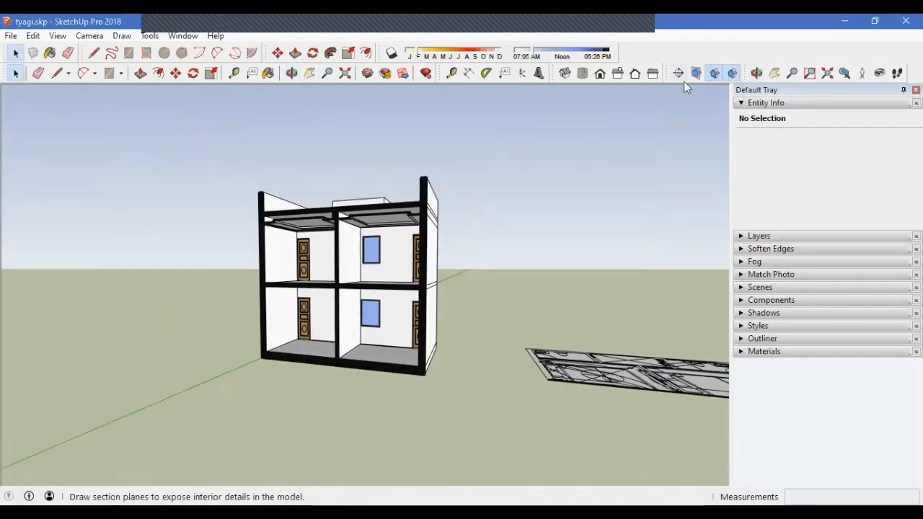
Redisplay the section plane, delete it, and examine the complete house from the front
left_click(700, 77)
left_click(502, 167)
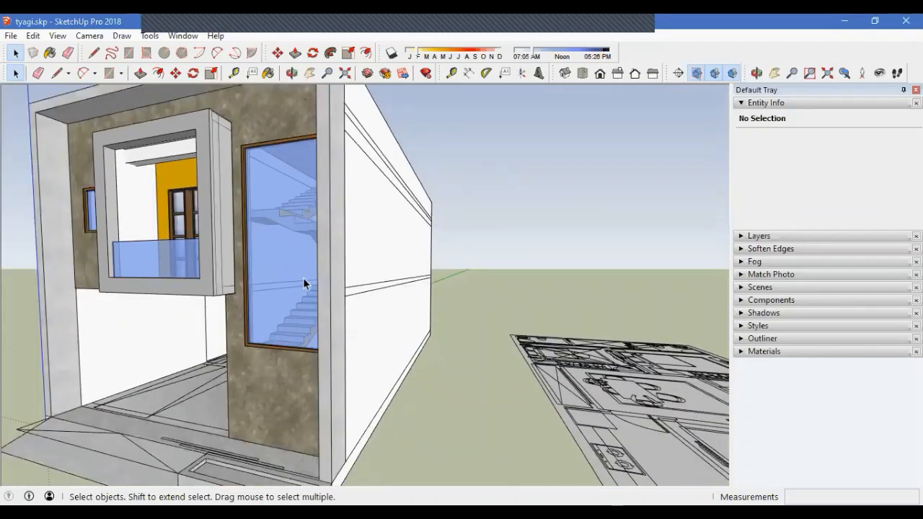
scroll(304, 283, "down", 3)
middle_click_drag(312, 338, 465, 347)
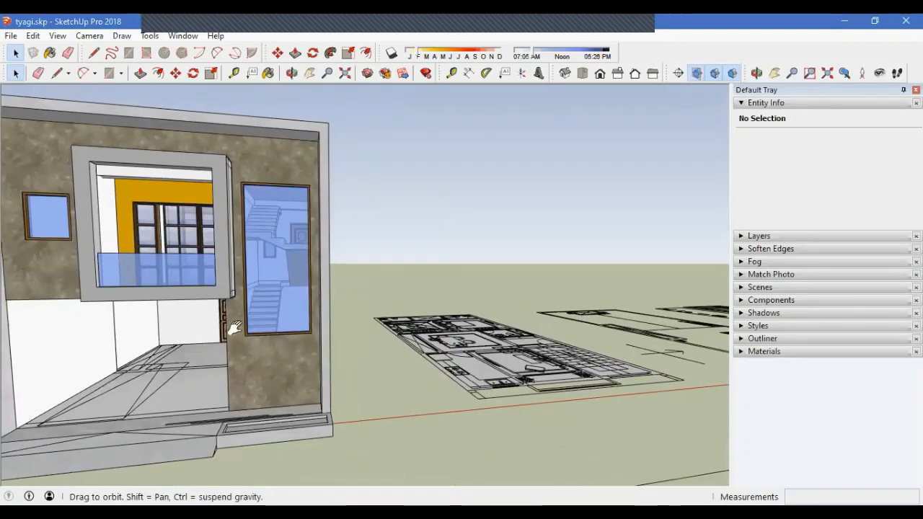
middle_click_drag(234, 328, 460, 337, "shift")
middle_click_drag(561, 334, 308, 287, "shift")
scroll(394, 318, "down", 3)
scroll(309, 287, "up", 5)
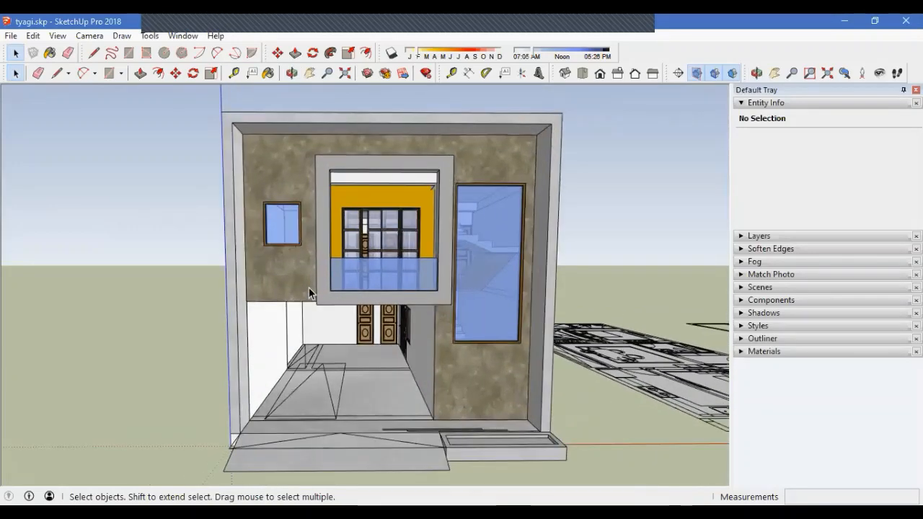
scroll(309, 287, "up", 1)
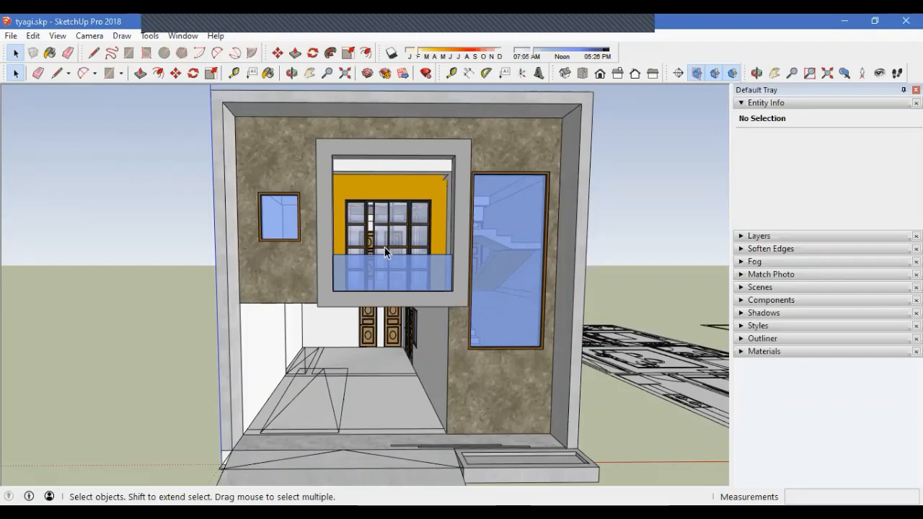
middle_click_drag(385, 247, 365, 349)
scroll(366, 346, "down", 3)
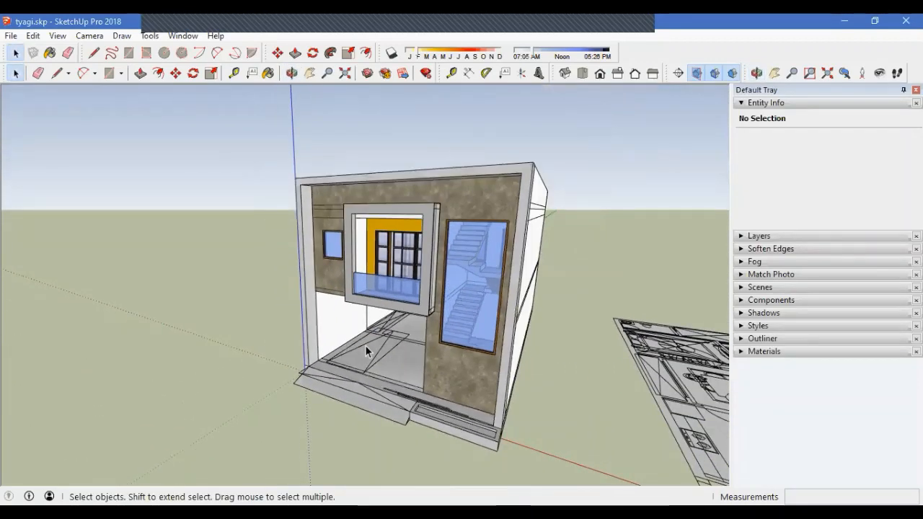